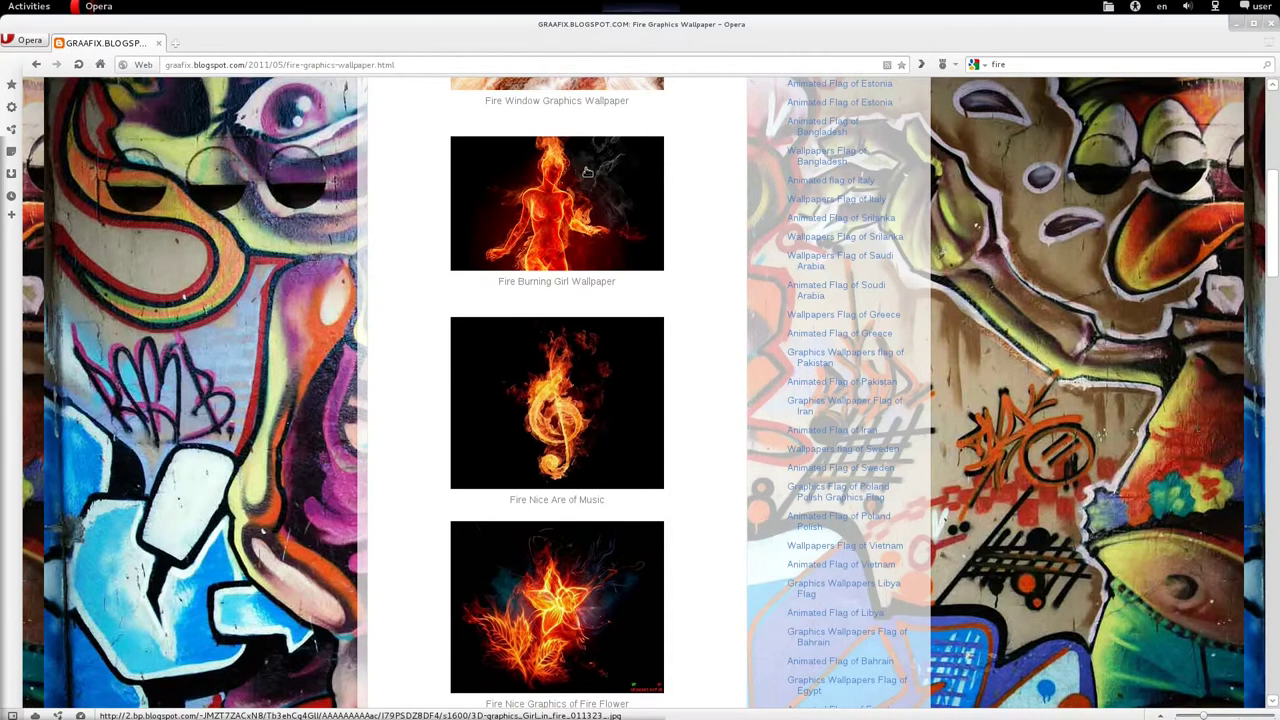
View the enlarged Fire Burning Girl and fire flower wallpapers, then close Opera
left_click(548, 193)
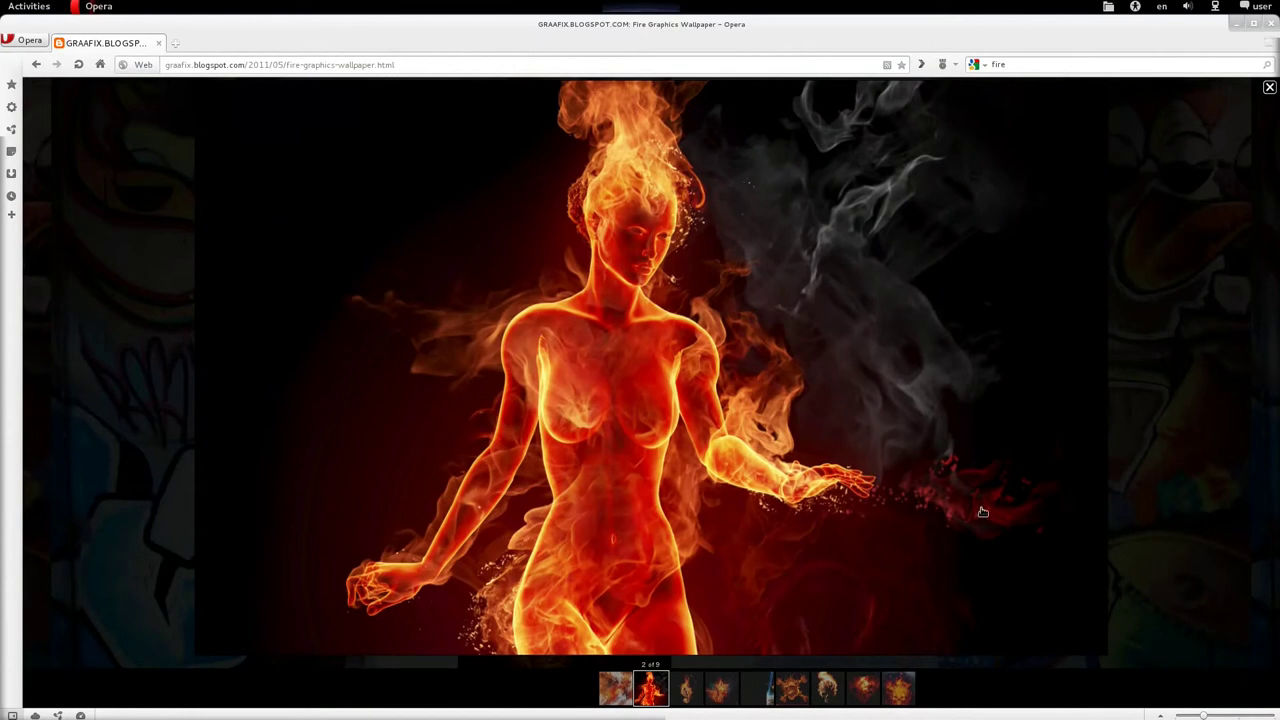
left_click(719, 689)
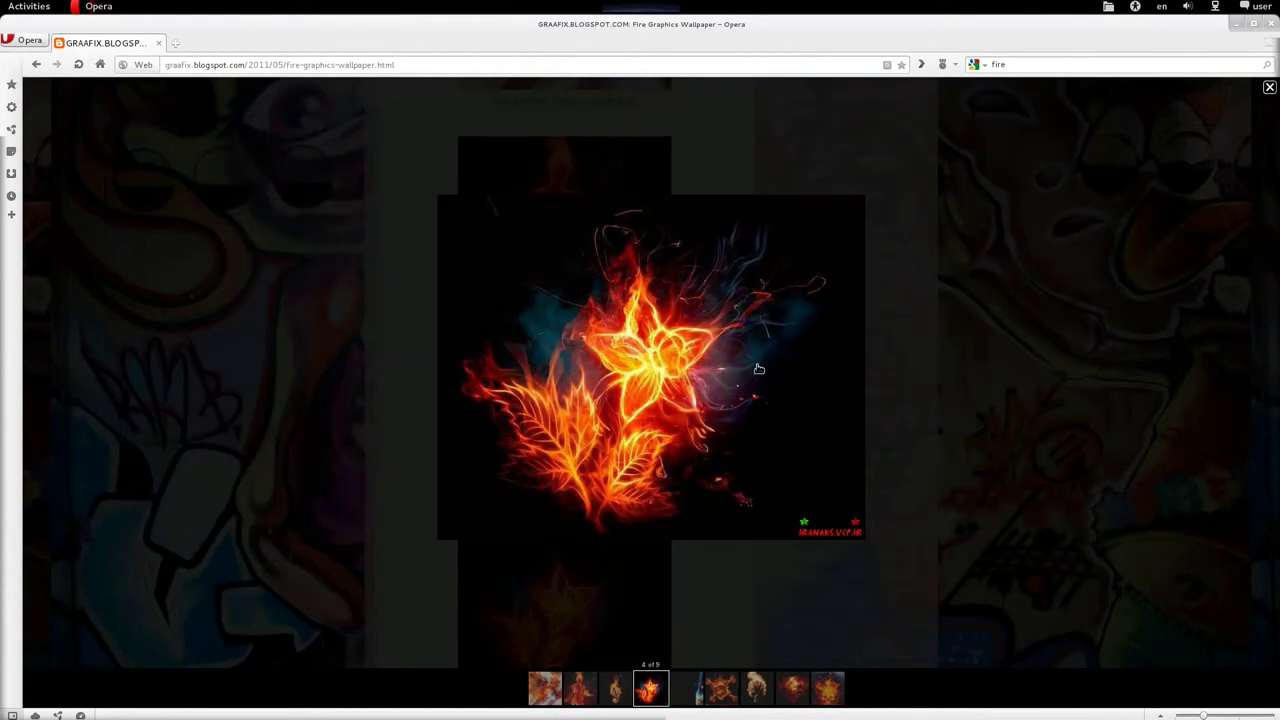
left_click(1035, 135)
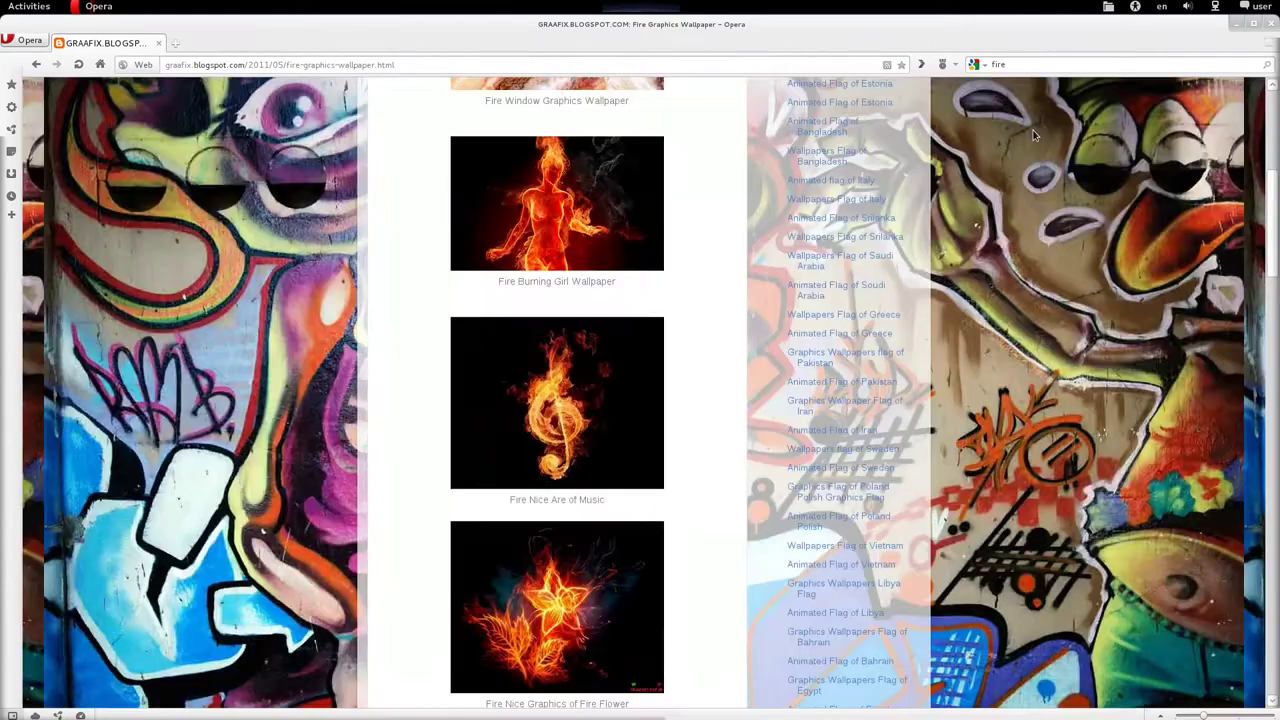
left_click(1271, 27)
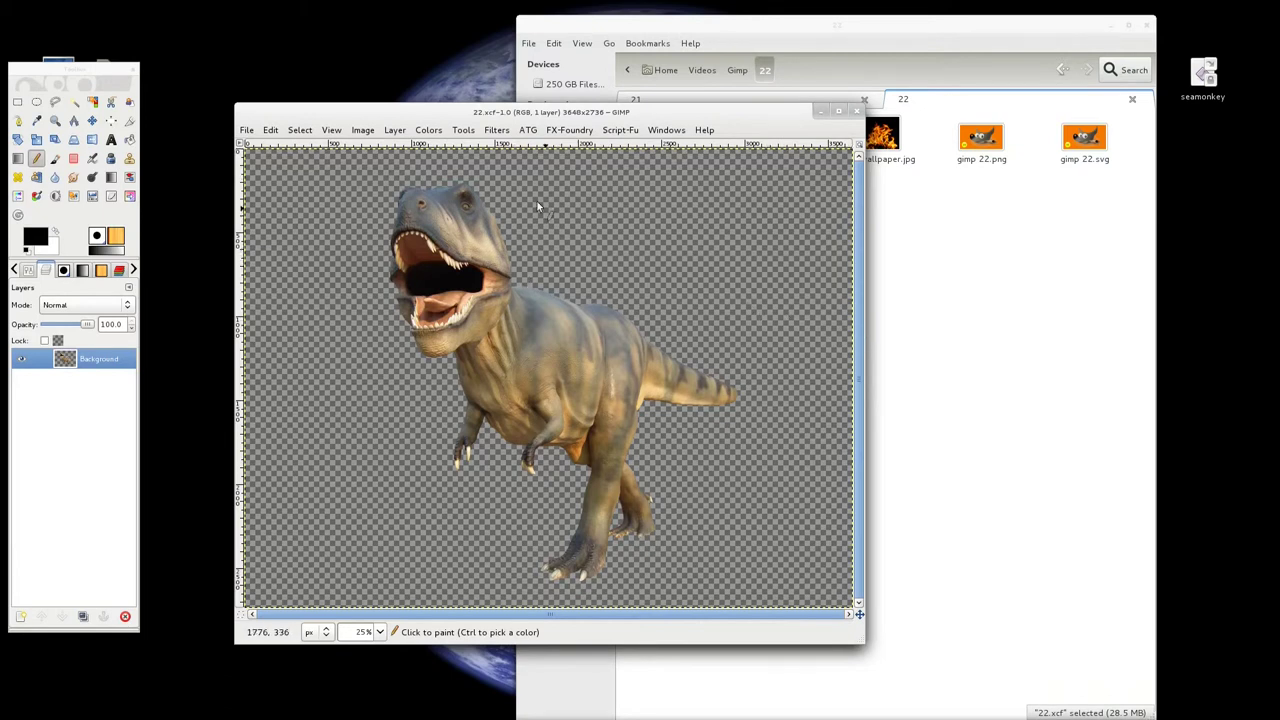
Scale the dinosaur image from 3648×2736 to 1024 × 768 pixels with proportional height
left_click(360, 131)
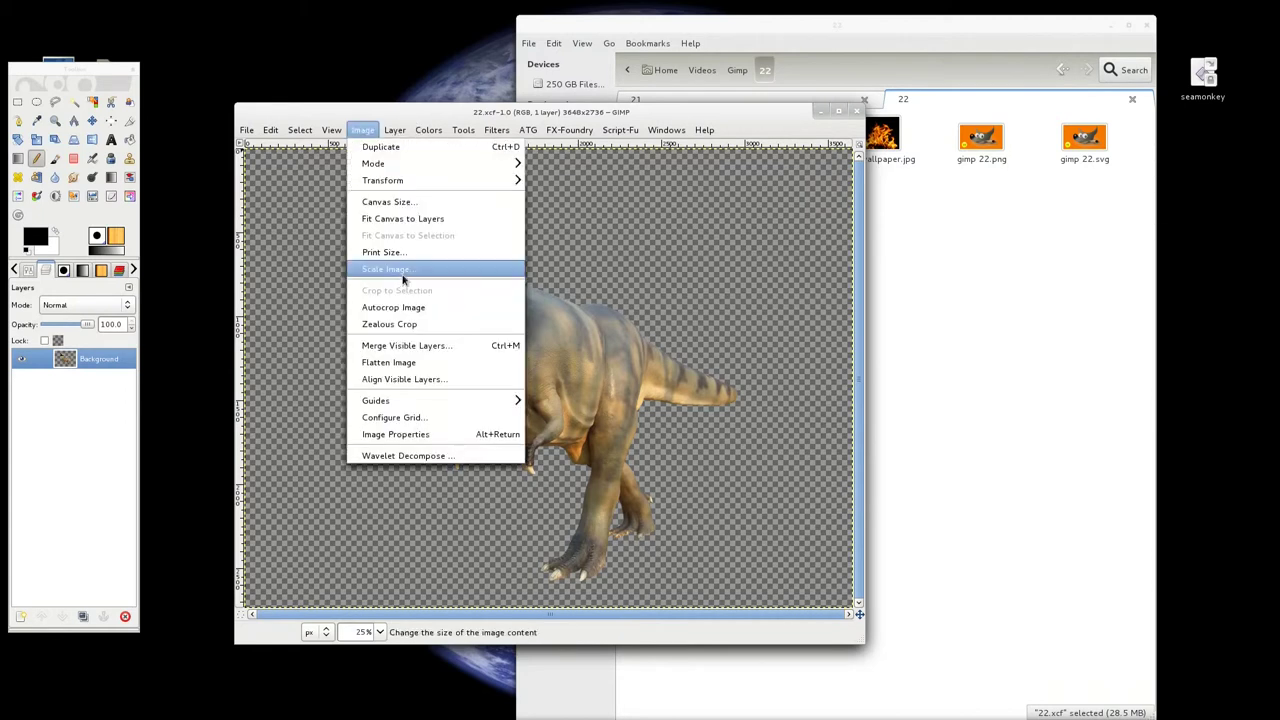
left_click(398, 270)
type("1024")
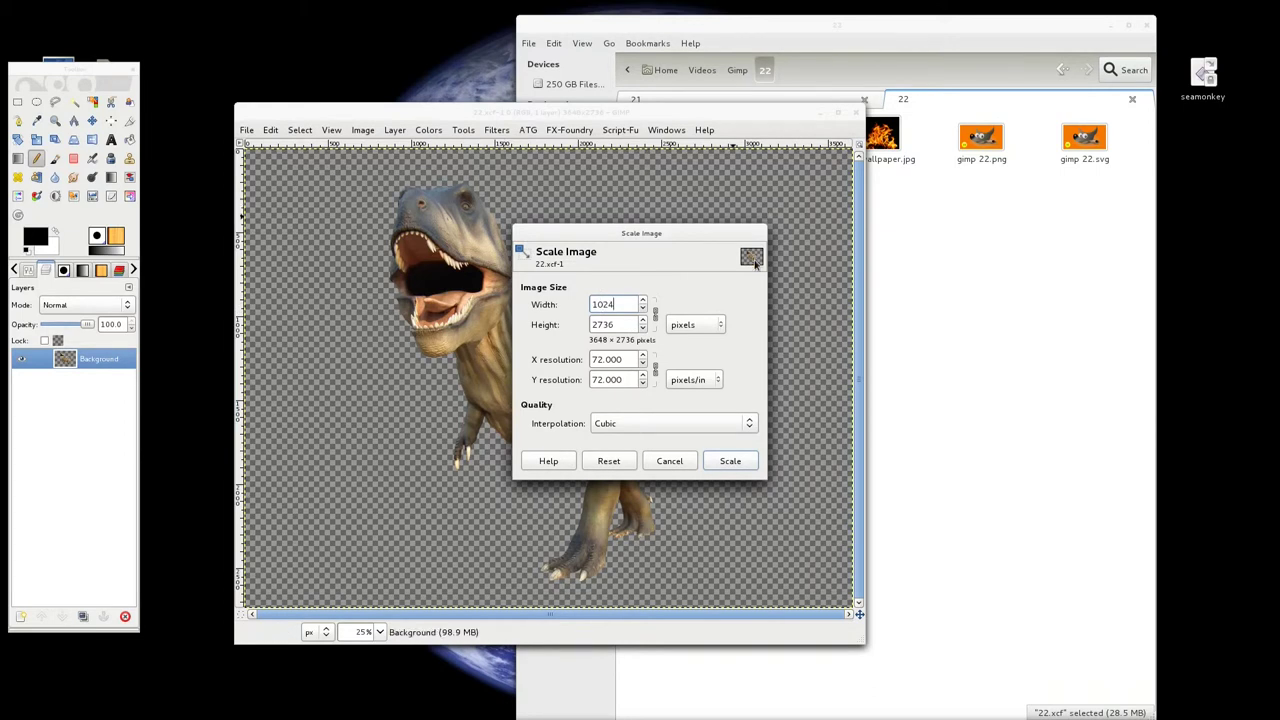
left_click(634, 322)
left_click(729, 458)
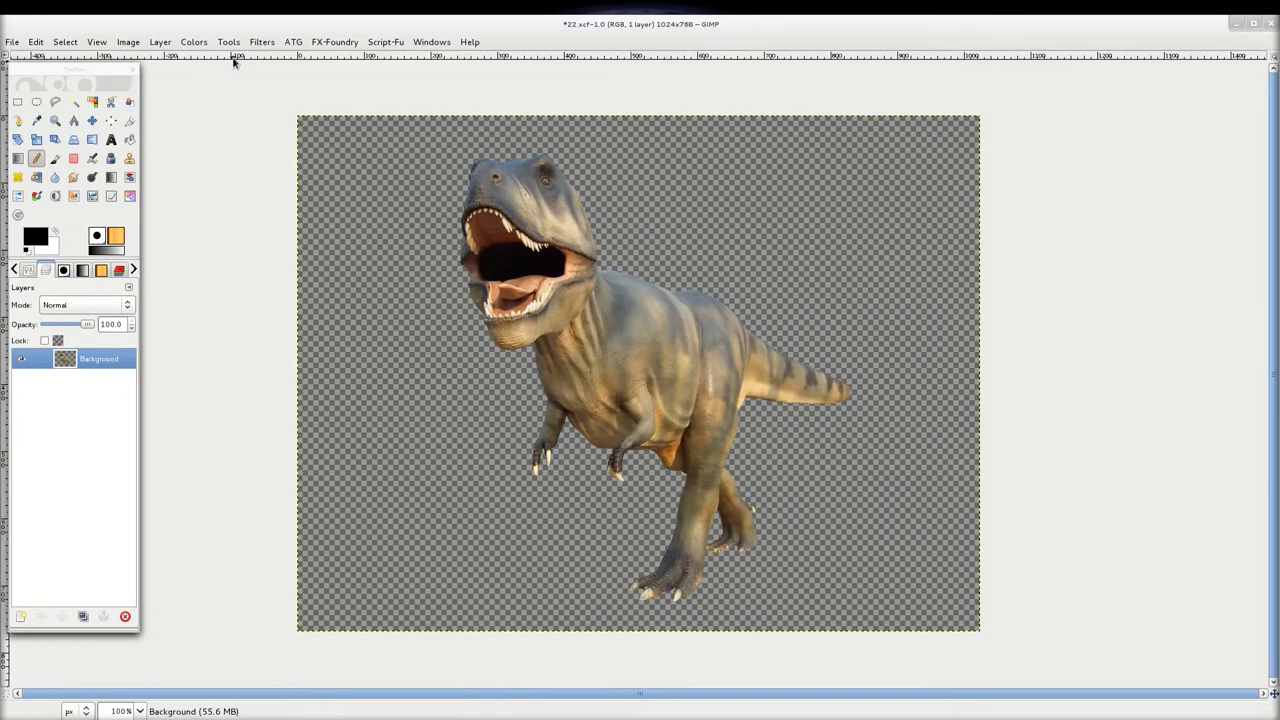
Choose the Edges on fire filter from G'MIC's Sequences category
left_click(262, 42)
left_click(275, 477)
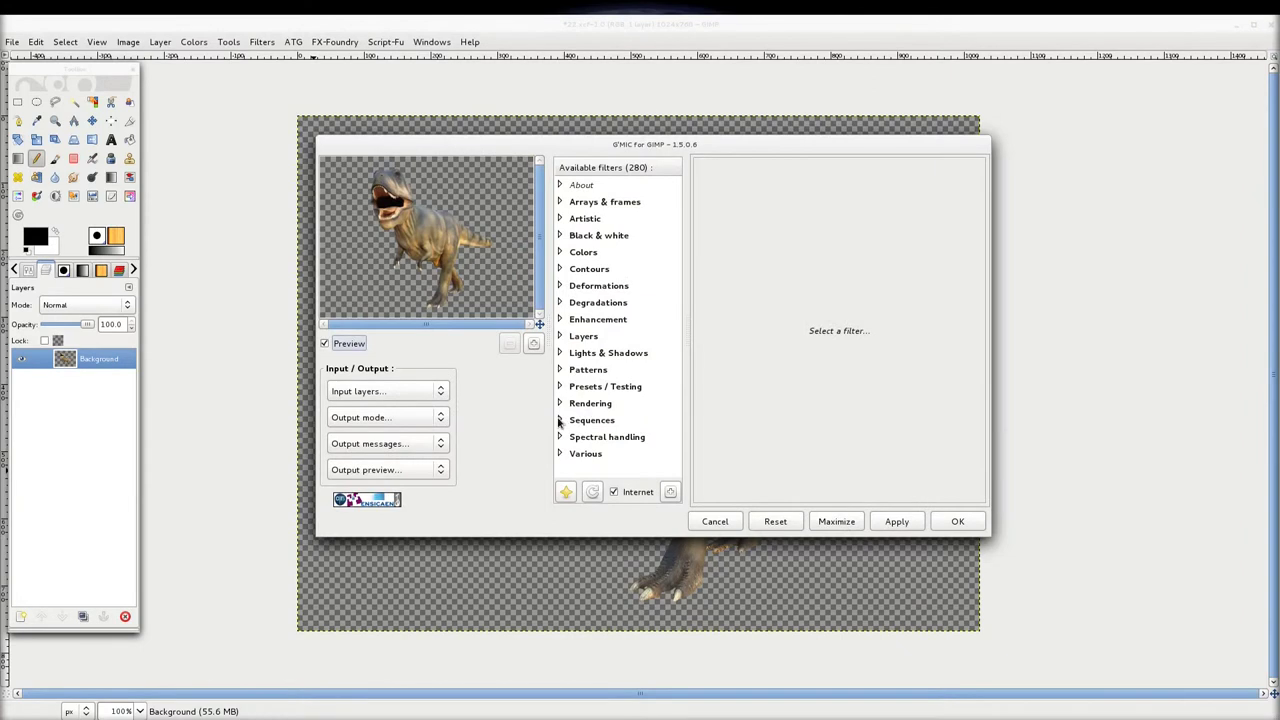
left_click(559, 421)
scroll(630, 400, "down", 5)
left_click(620, 408)
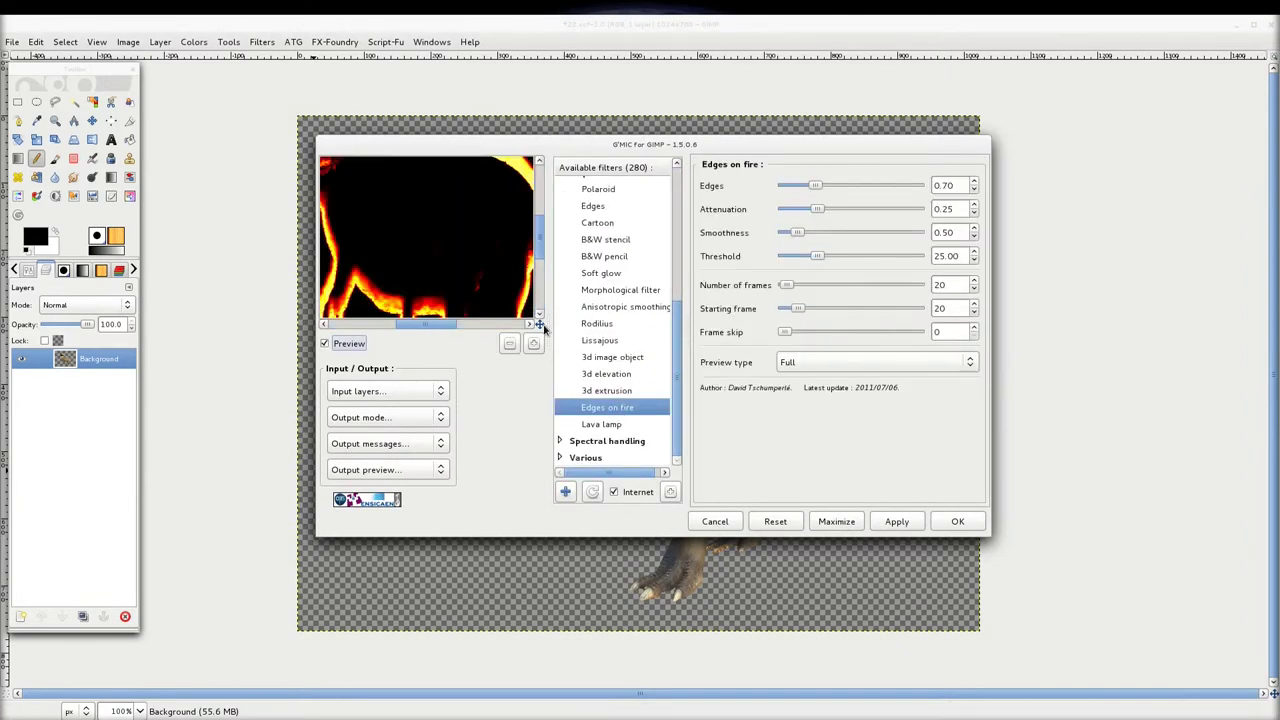
Zoom the G'MIC preview out to show the whole T-rex
left_click(540, 245)
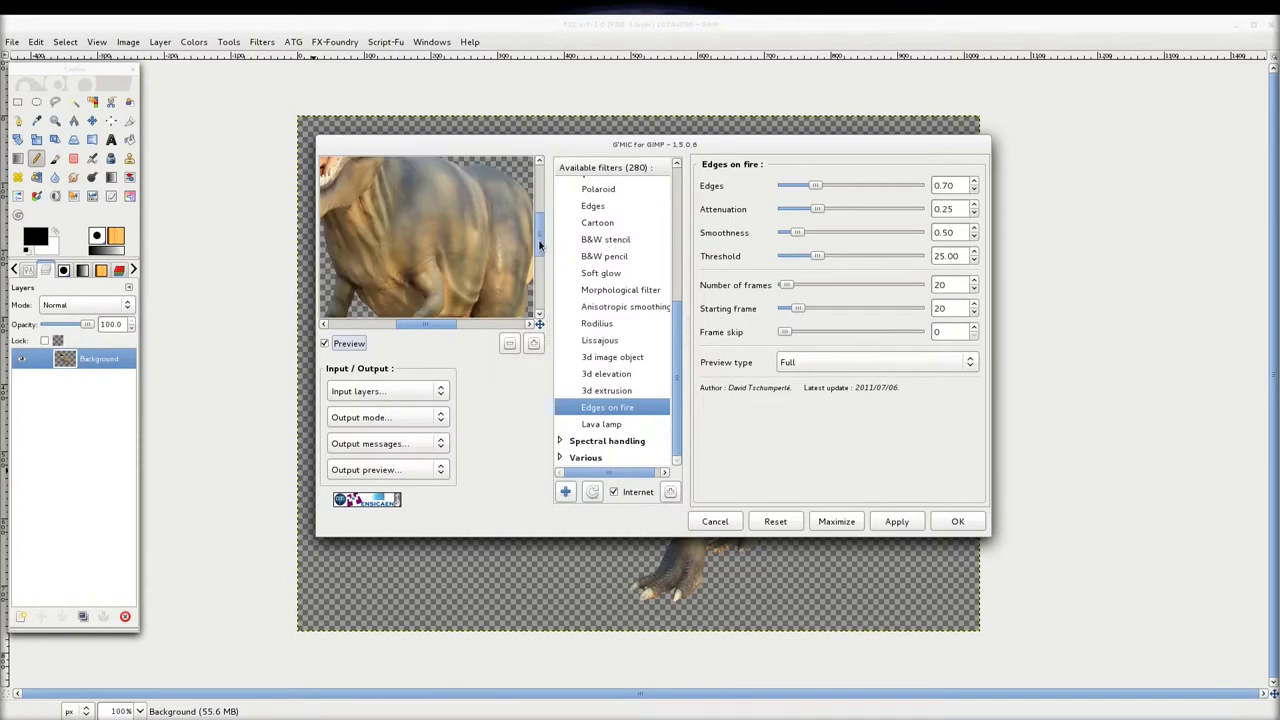
scroll(540, 245, "up", 1)
scroll(540, 240, "up", 1)
scroll(540, 230, "up", 2)
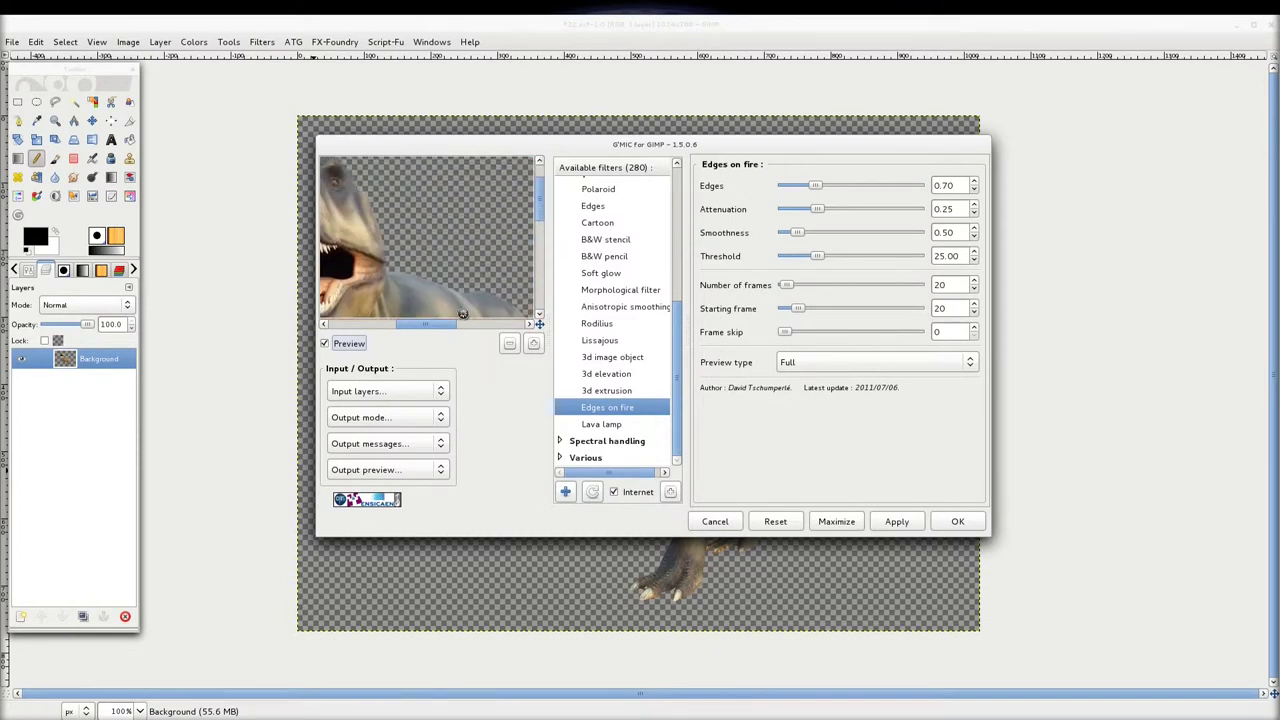
left_click_drag(462, 314, 459, 314)
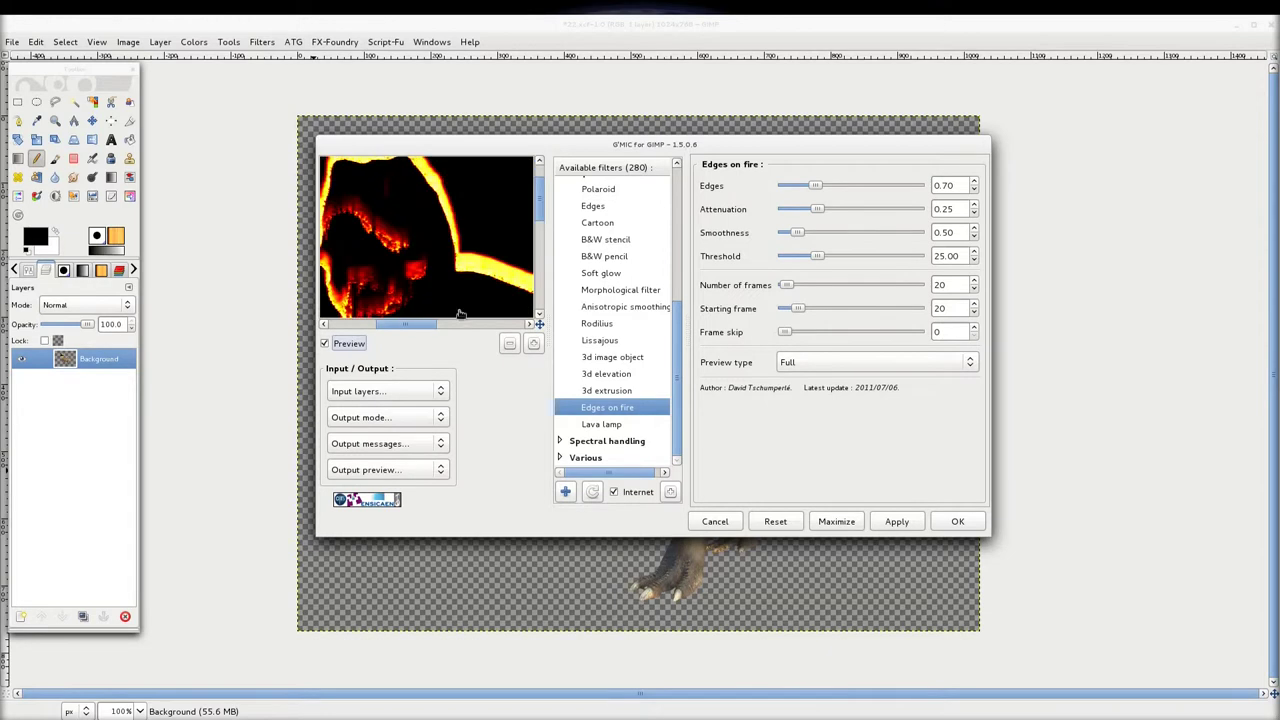
left_click(510, 343)
left_click(510, 343)
left_click(510, 343)
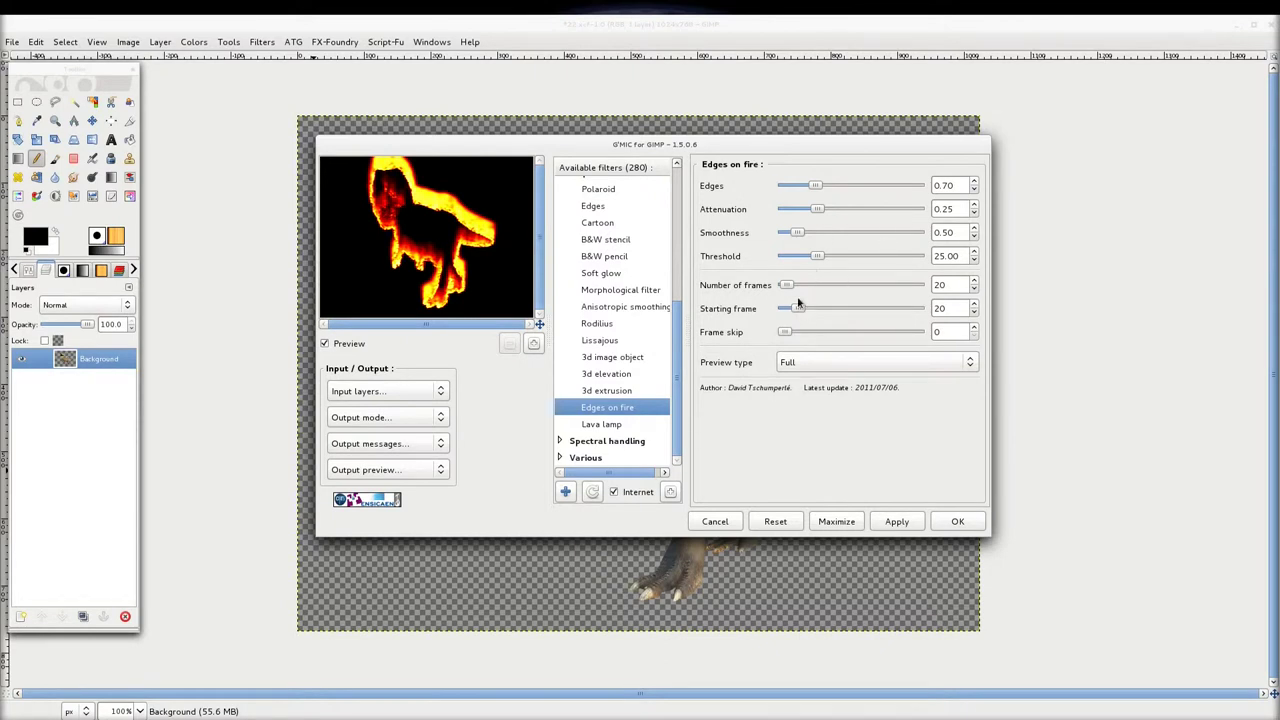
Set Number of frames 1, Starting frame 0, and lower Edges to 0.26
left_click_drag(788, 286, 730, 286)
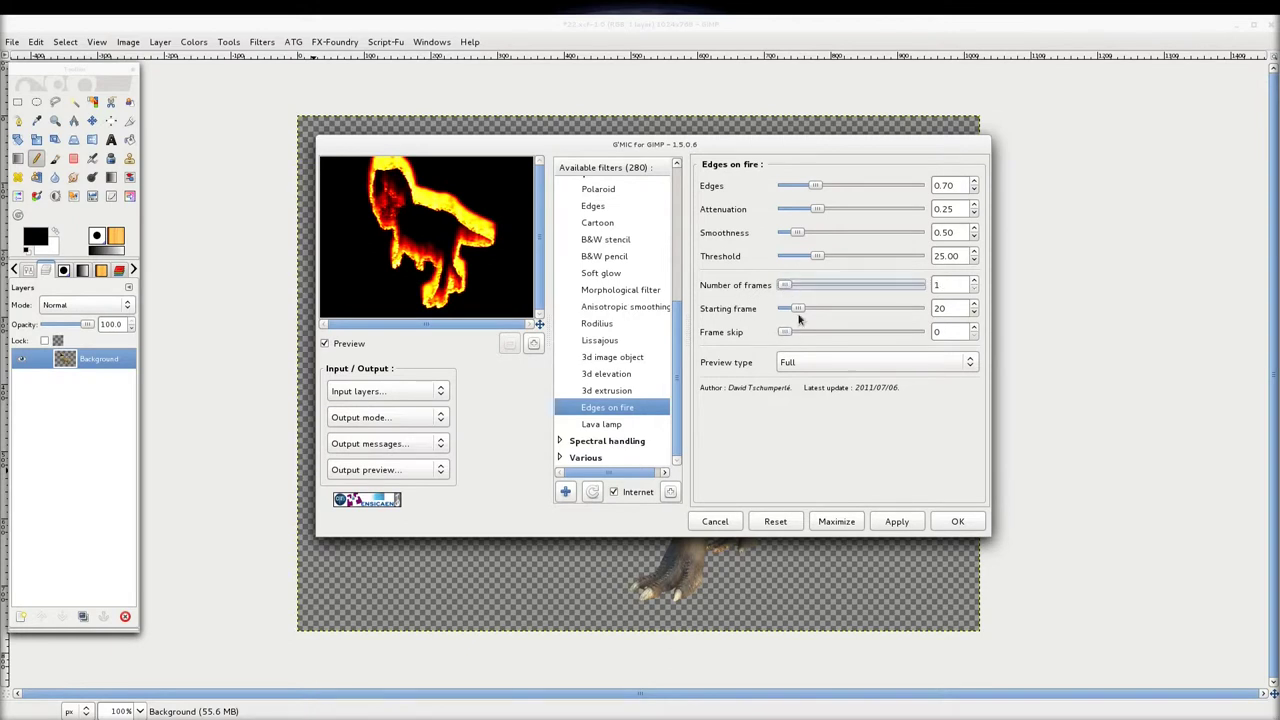
left_click_drag(797, 309, 781, 310)
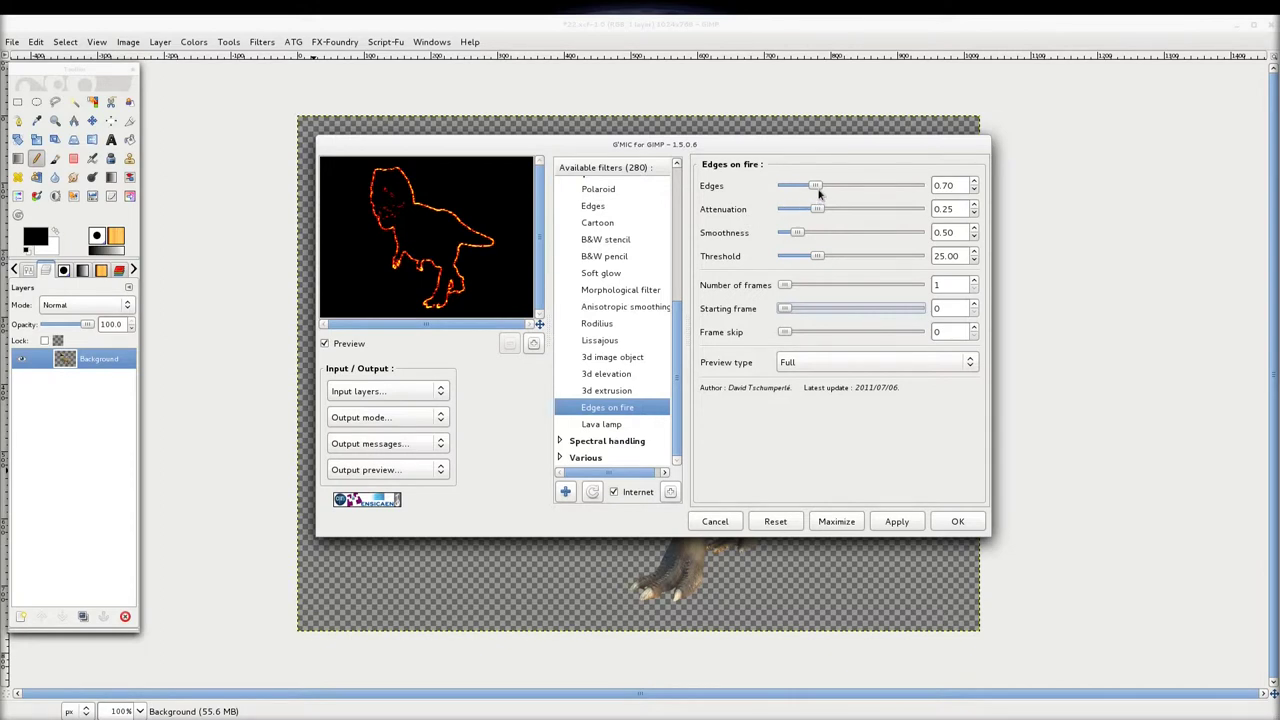
left_click_drag(818, 188, 793, 185)
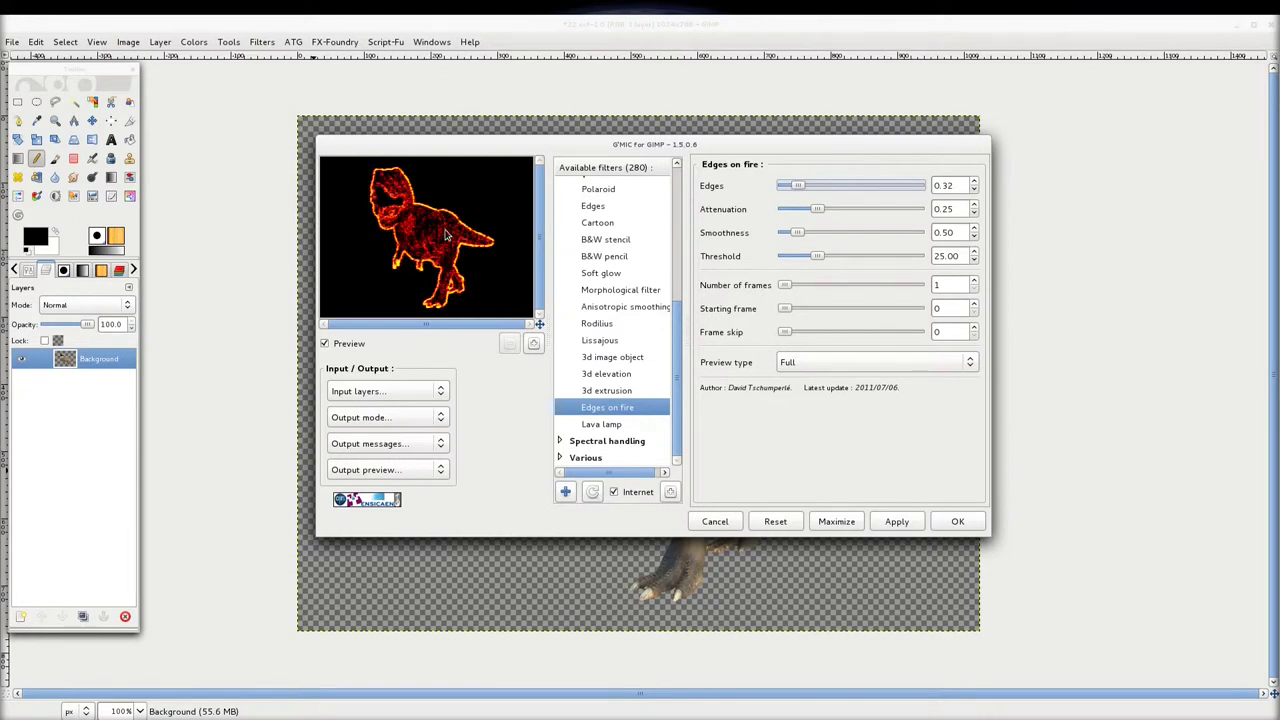
scroll(455, 235, "up", 3)
left_click_drag(796, 186, 800, 188)
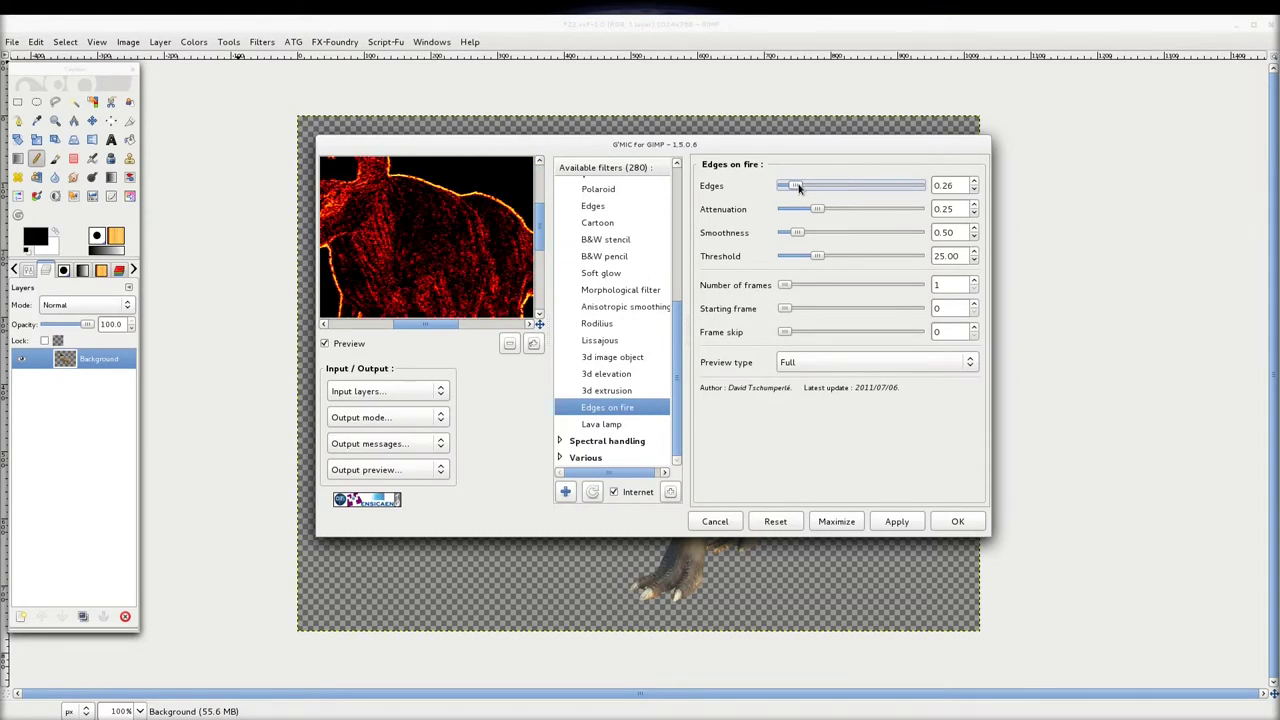
Compare the fire preview against the original and set Edges to 0.35
left_click(526, 345)
left_click(526, 345)
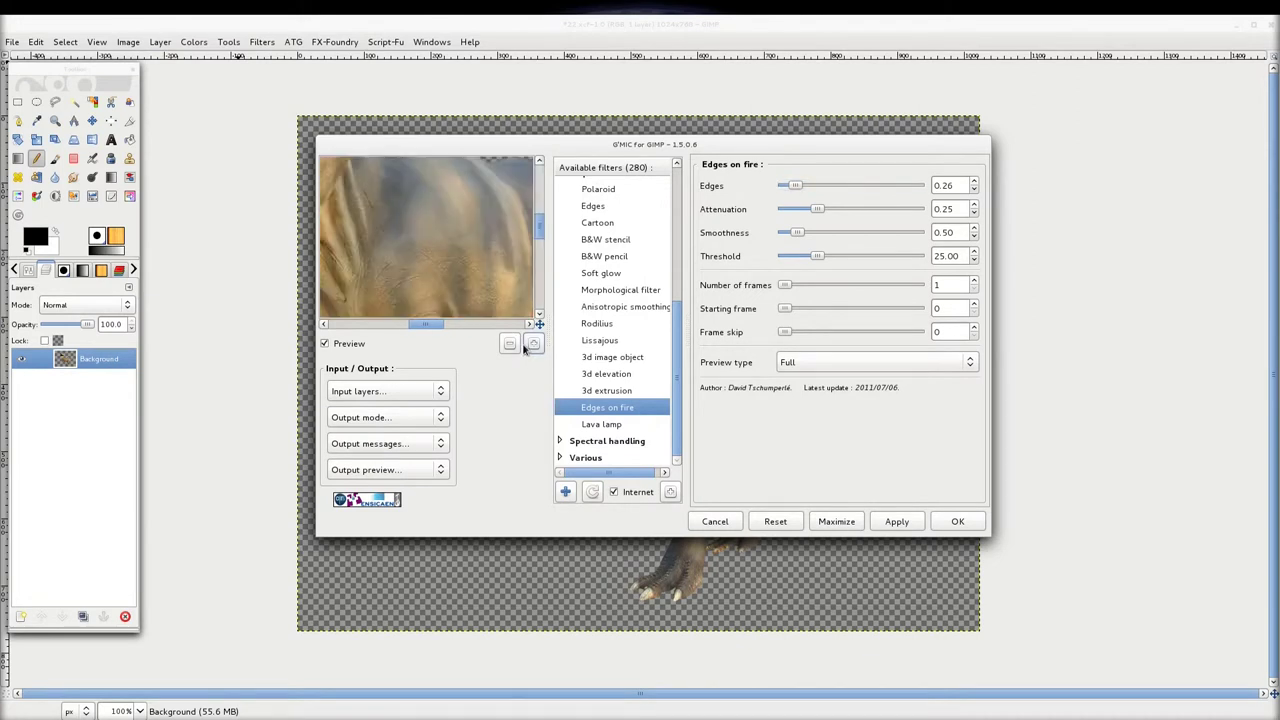
left_click(508, 345)
left_click(508, 345)
left_click(508, 345)
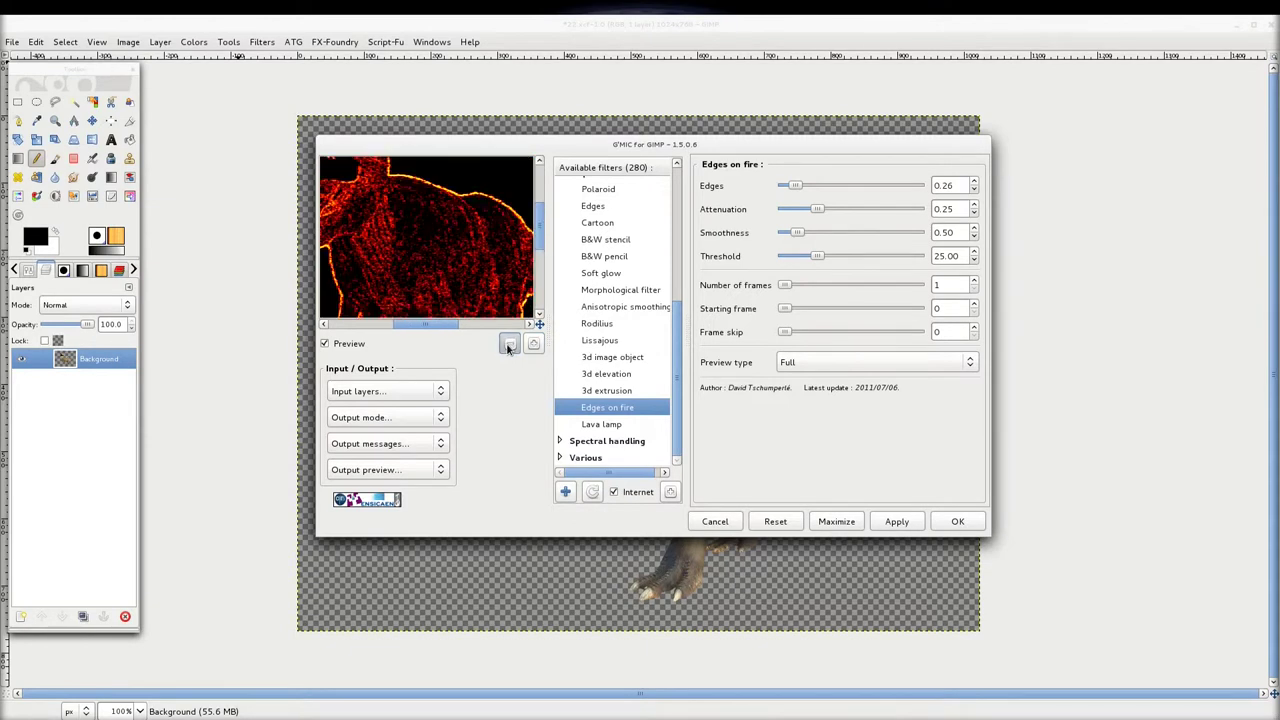
left_click(508, 345)
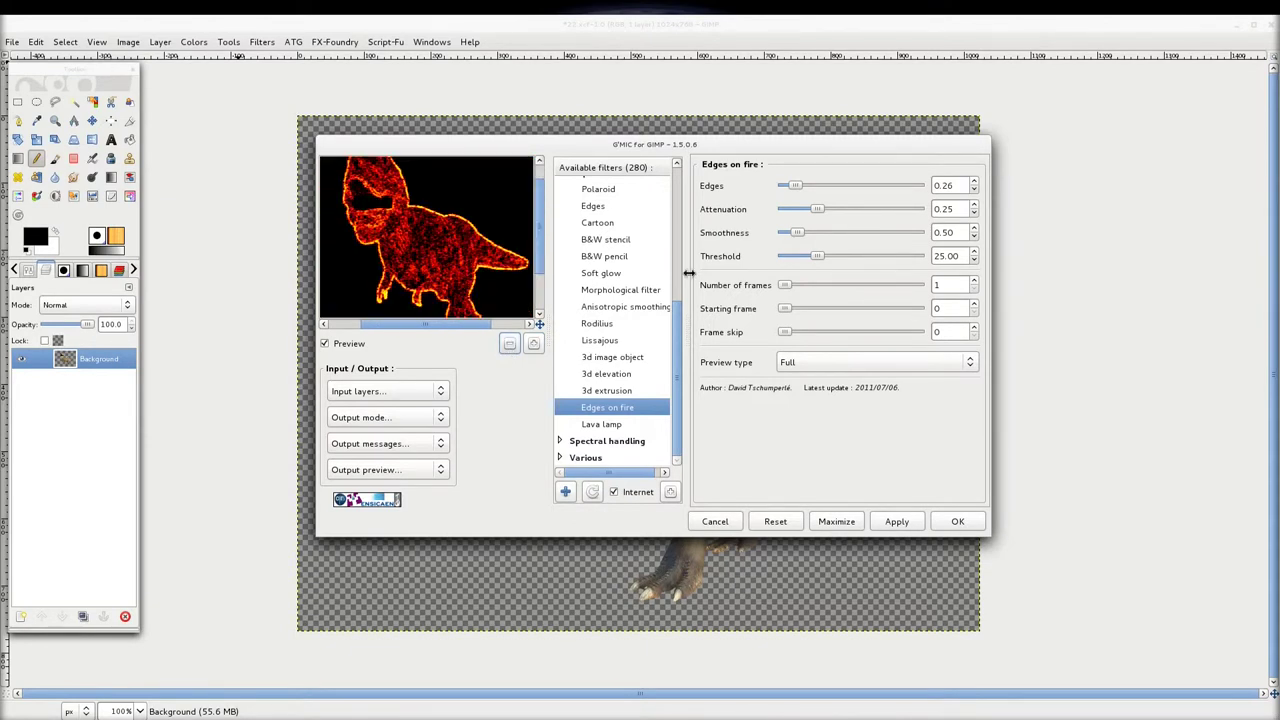
left_click_drag(797, 186, 801, 188)
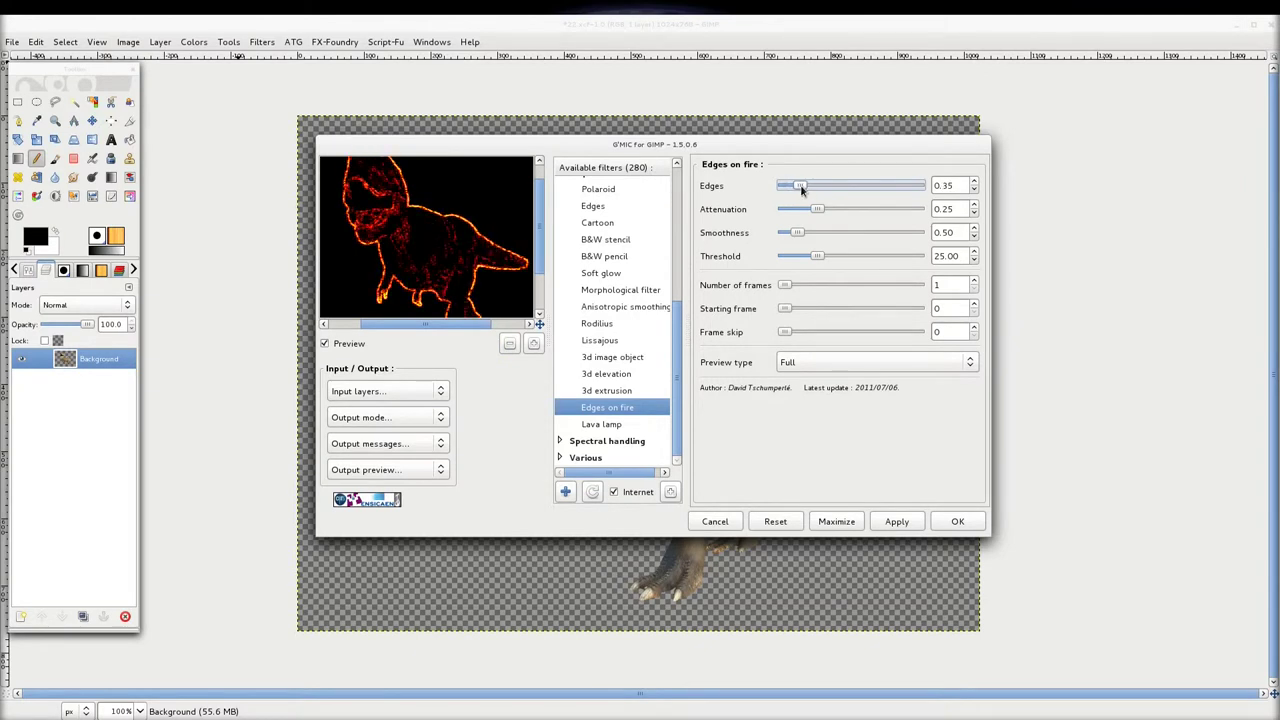
Set Smoothness 1.08 and Threshold 26.63, then apply the Edges on fire filter
left_click(535, 343)
left_click(535, 343)
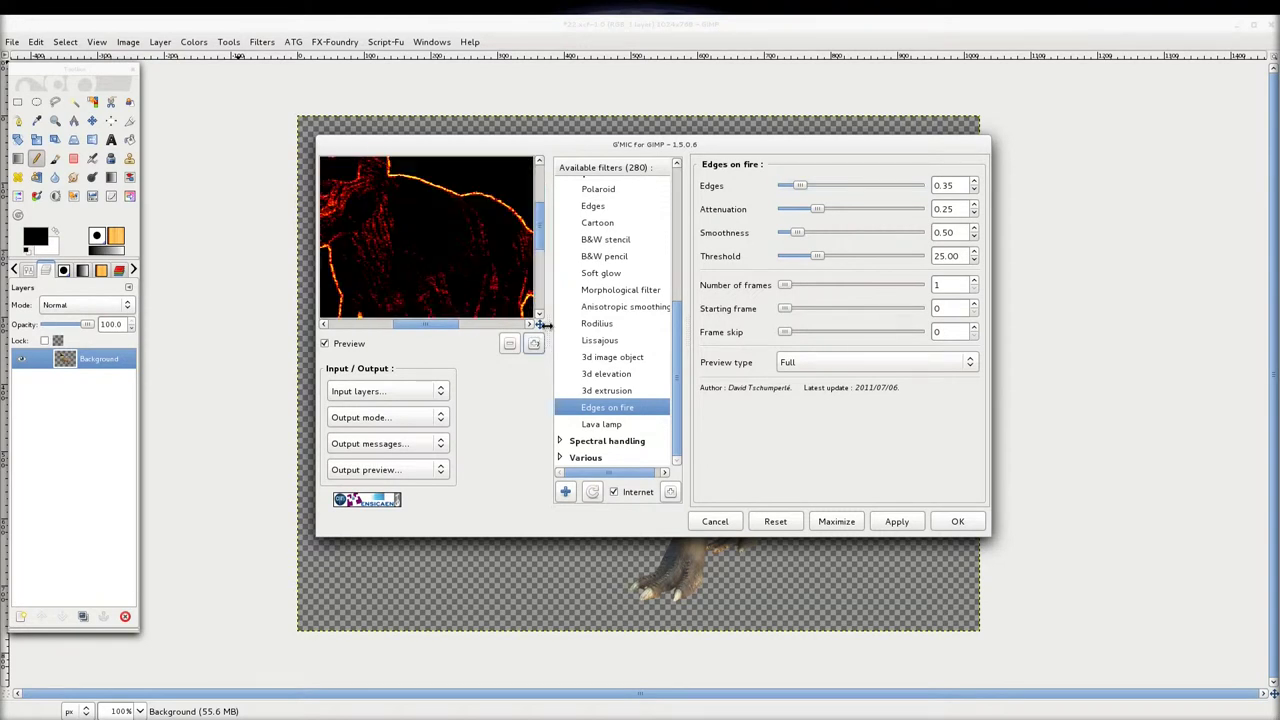
left_click_drag(385, 233, 440, 262)
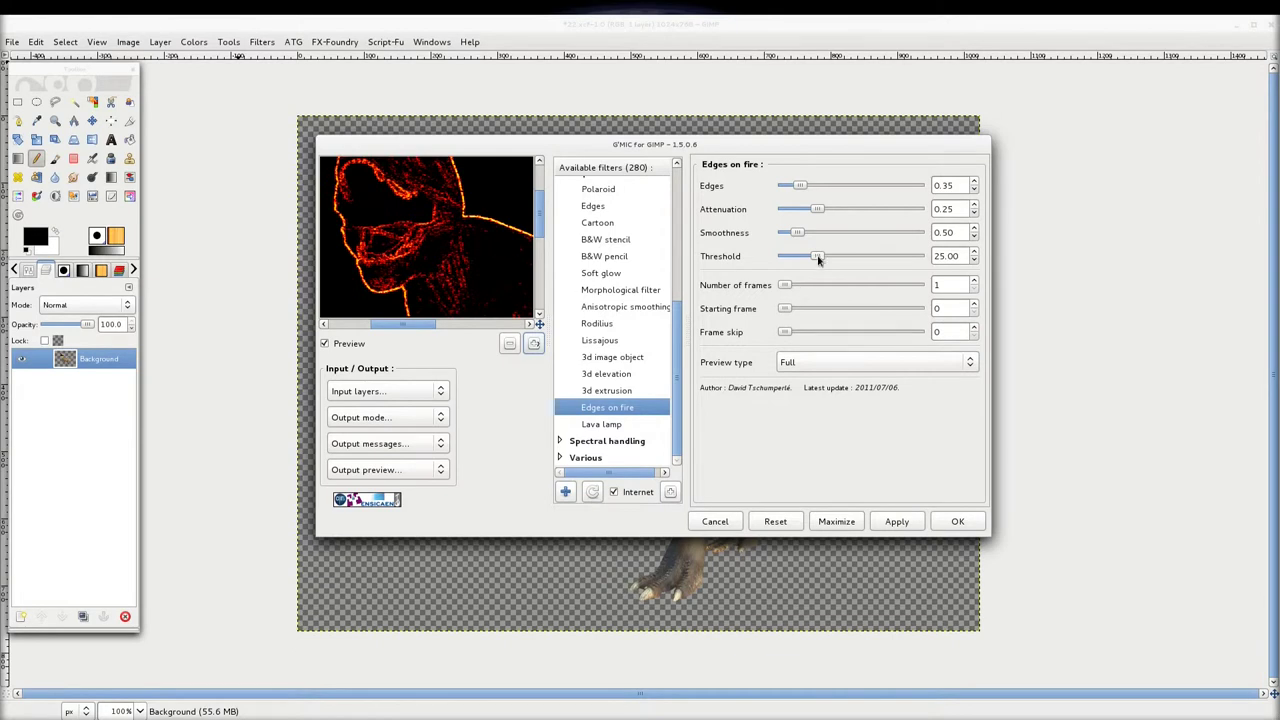
left_click_drag(797, 232, 814, 236)
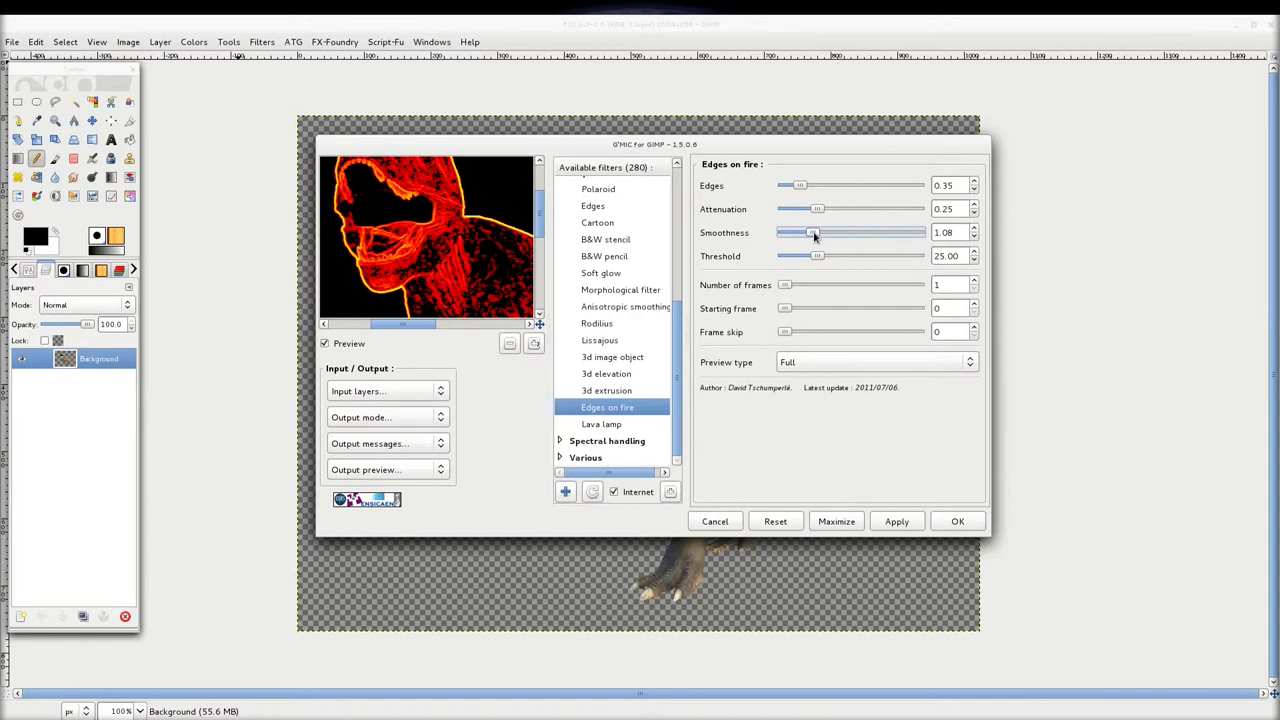
left_click_drag(814, 236, 814, 232)
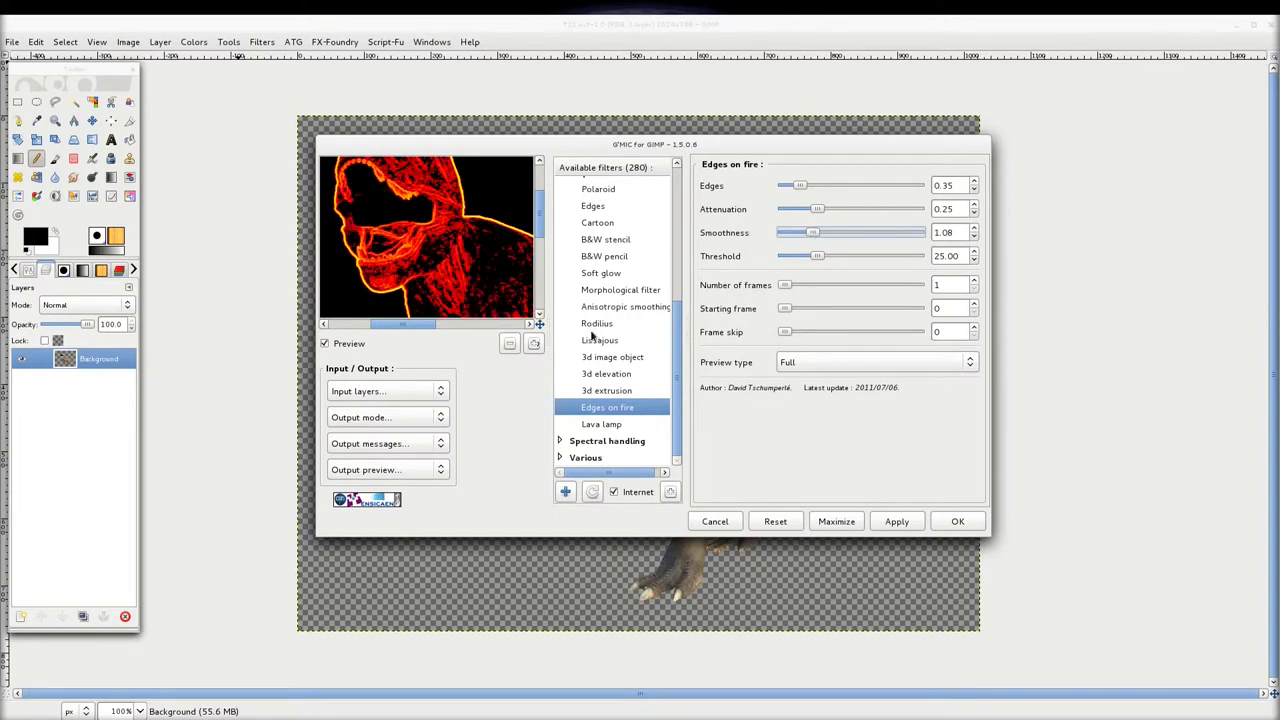
left_click_drag(538, 327, 542, 331)
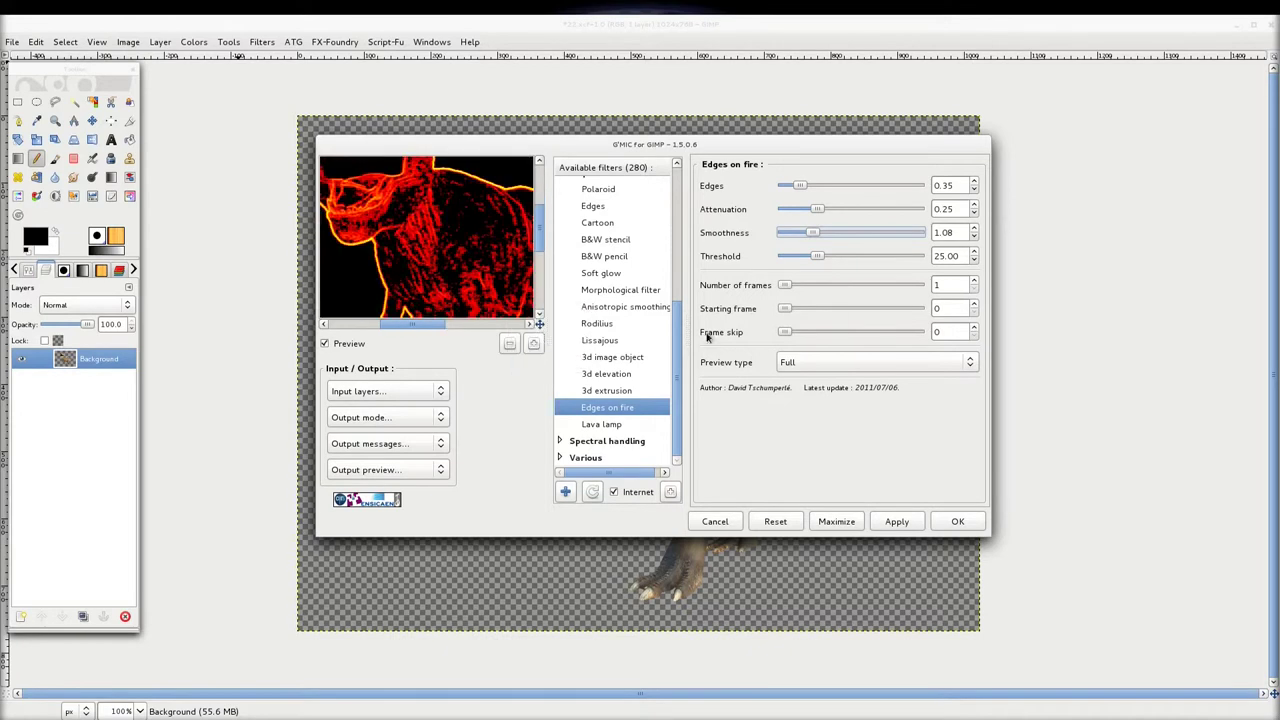
left_click_drag(822, 257, 820, 257)
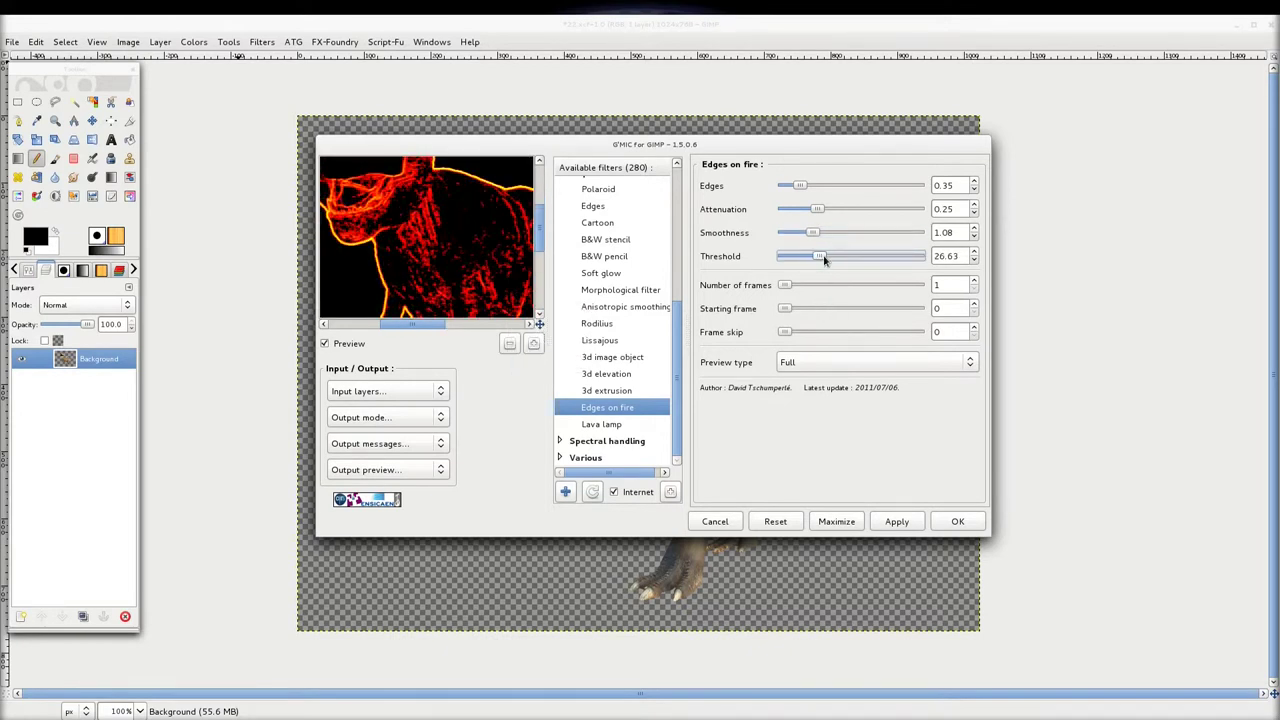
left_click(896, 521)
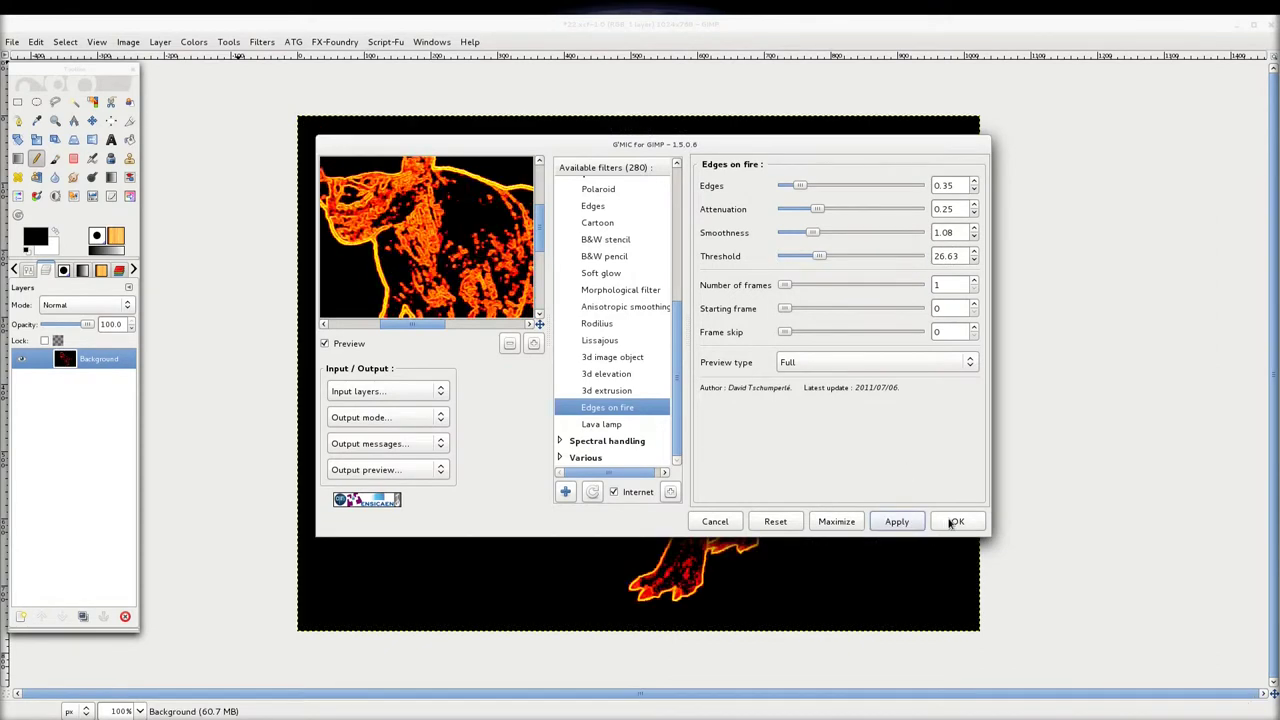
left_click(952, 522)
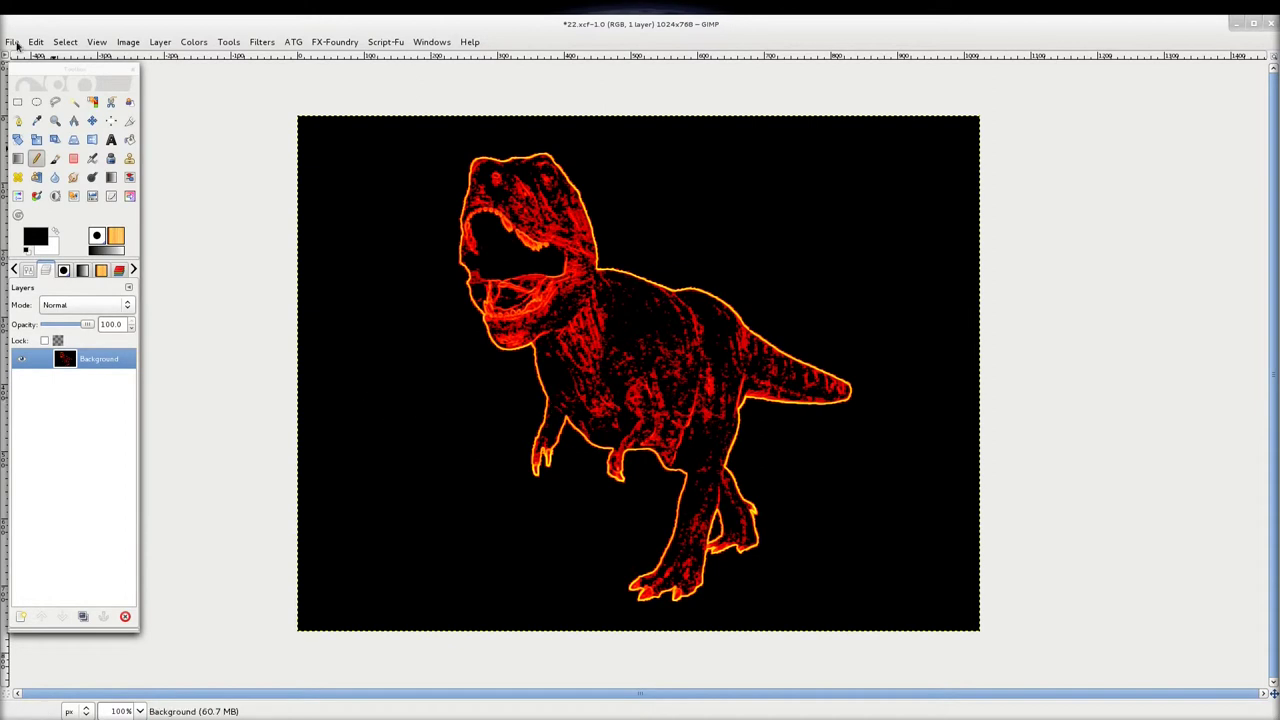
Open Fire-wallpaper.jpg as a new layer above the dinosaur
left_click(14, 43)
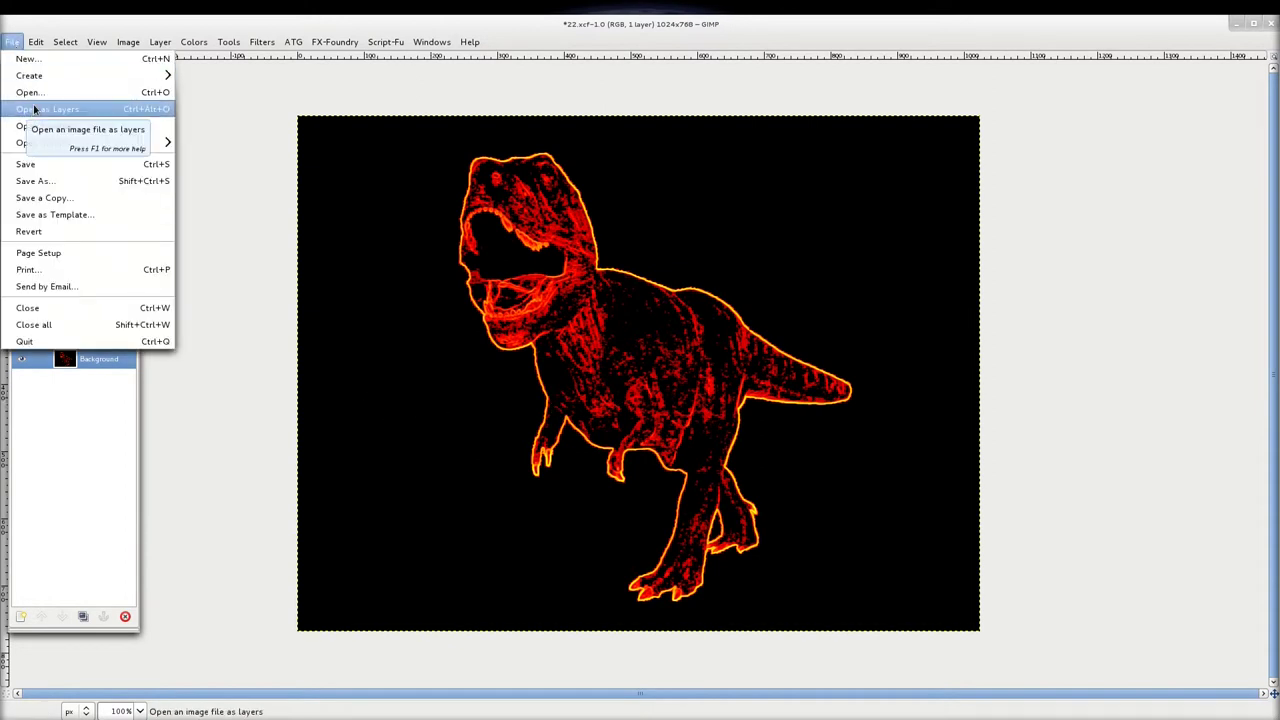
left_click(30, 92)
left_click(325, 168)
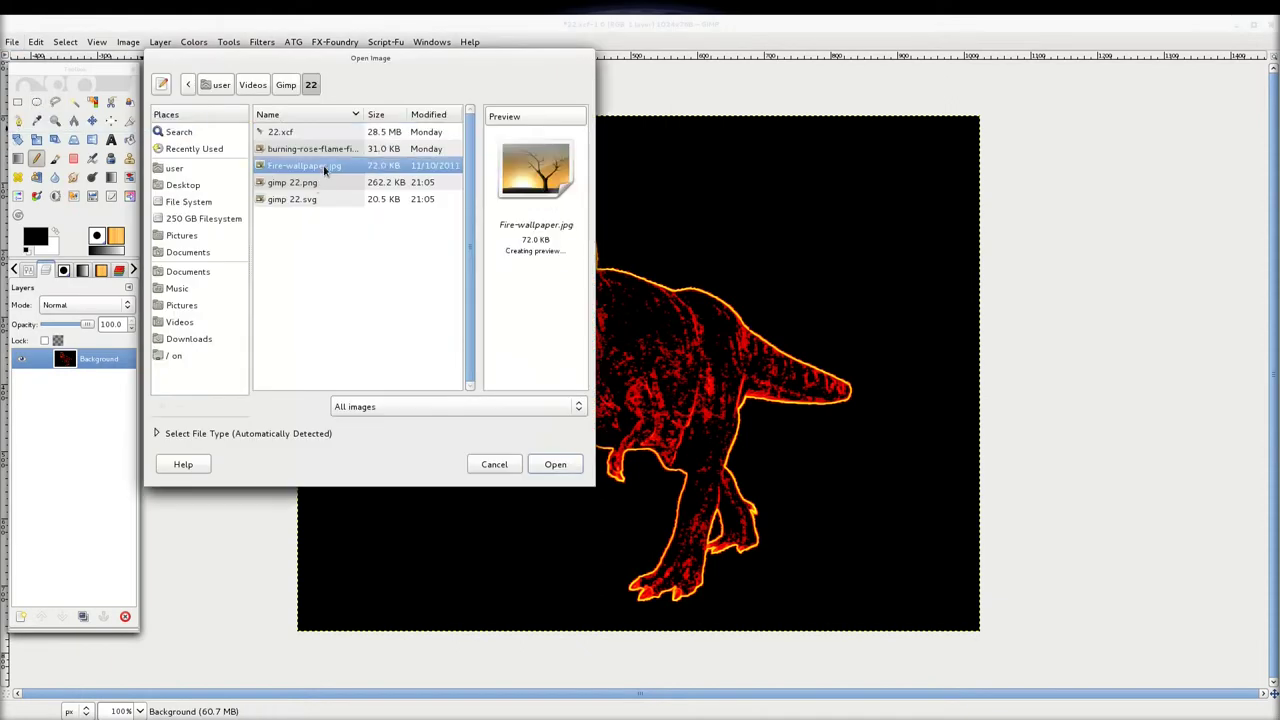
left_click(323, 150)
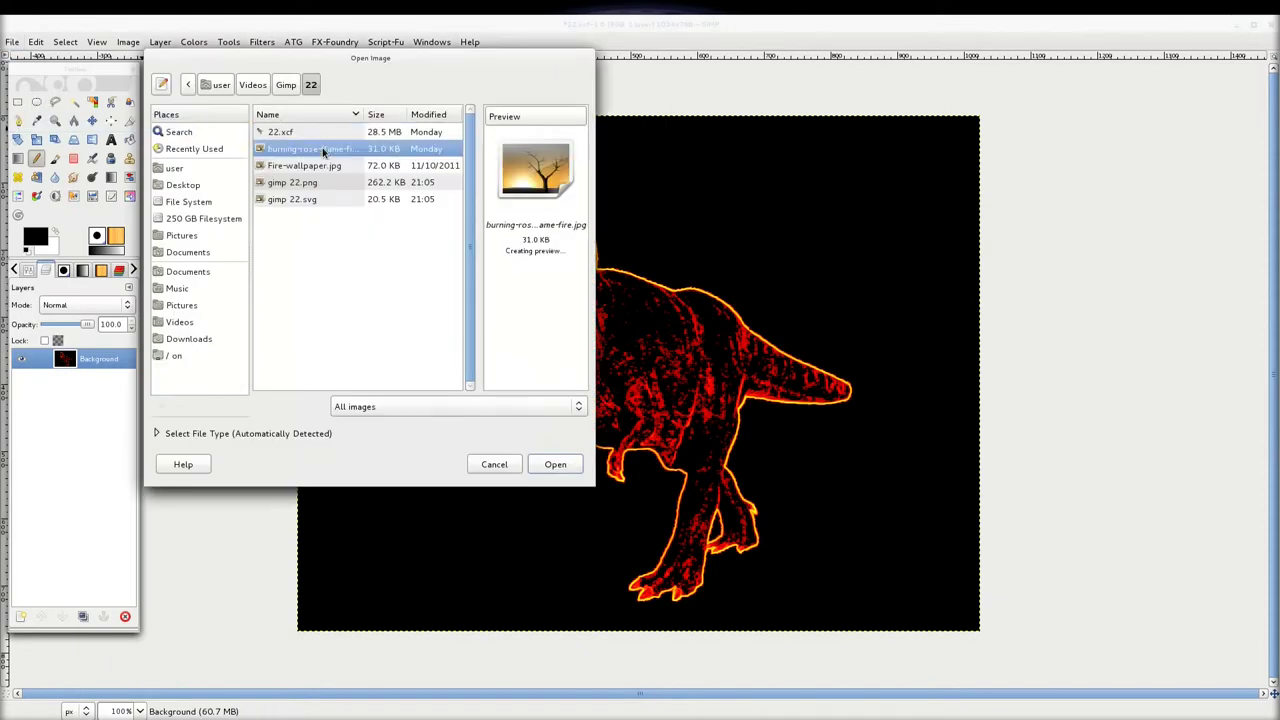
left_click(323, 166)
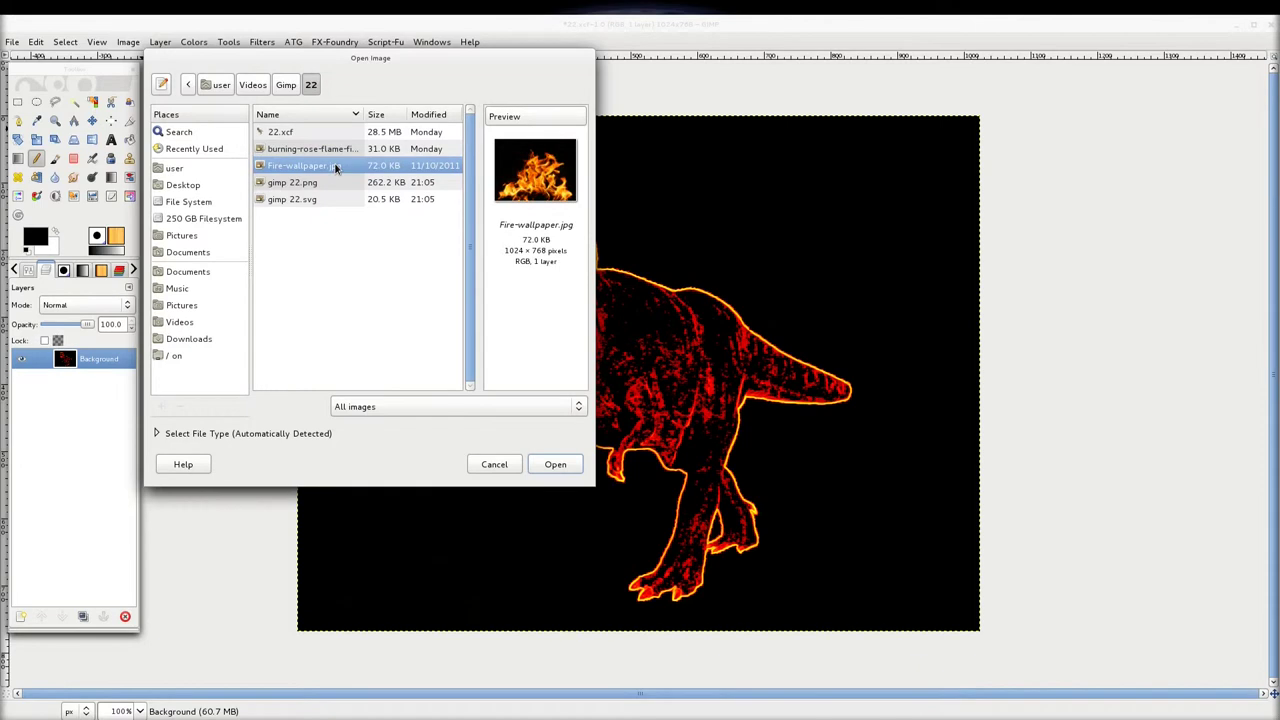
double_click(323, 166)
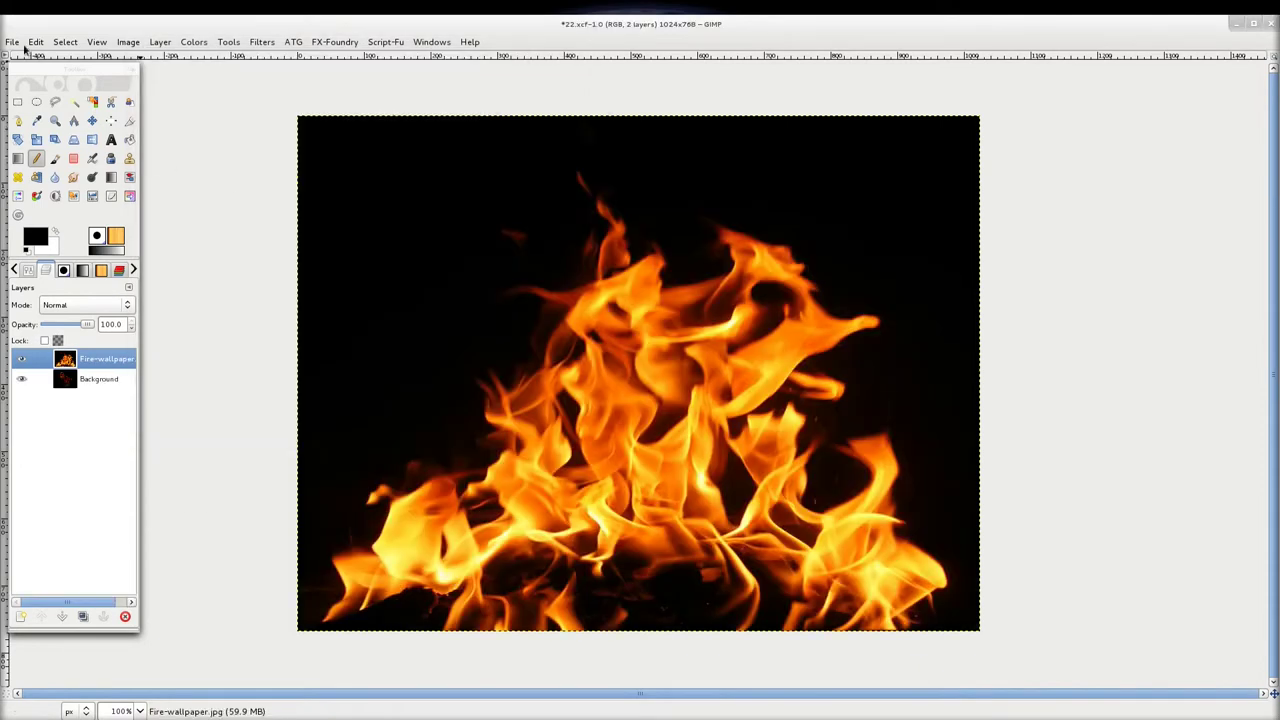
Add burning-rose-flame-fire.jpg as an RGB layer, then hide both flame layers
left_click(13, 43)
mouse_move(30, 76)
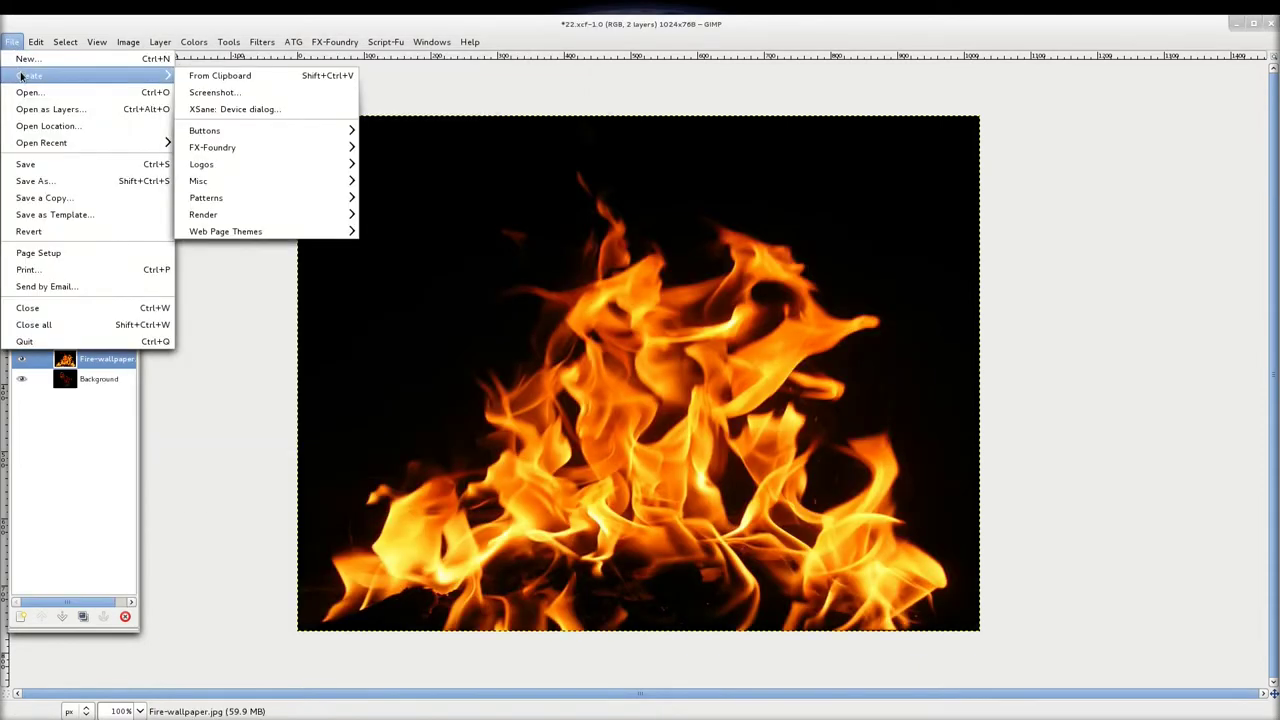
left_click(30, 92)
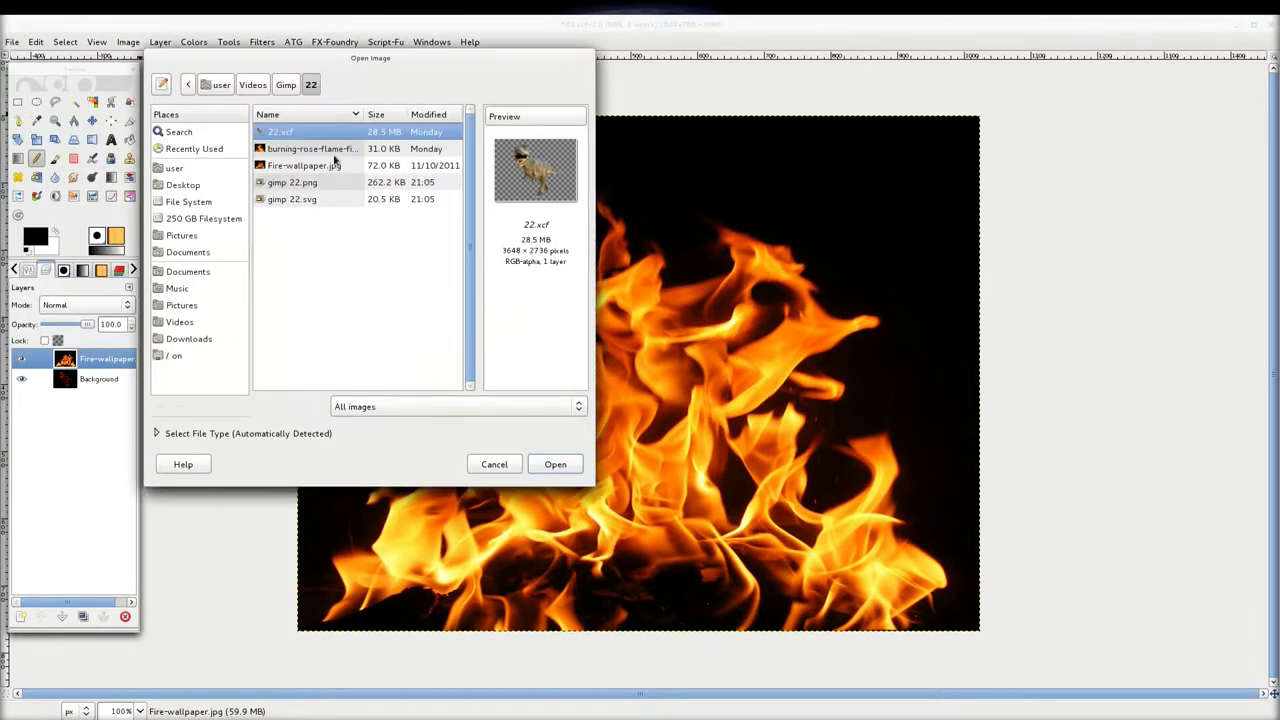
double_click(336, 150)
left_click(458, 298)
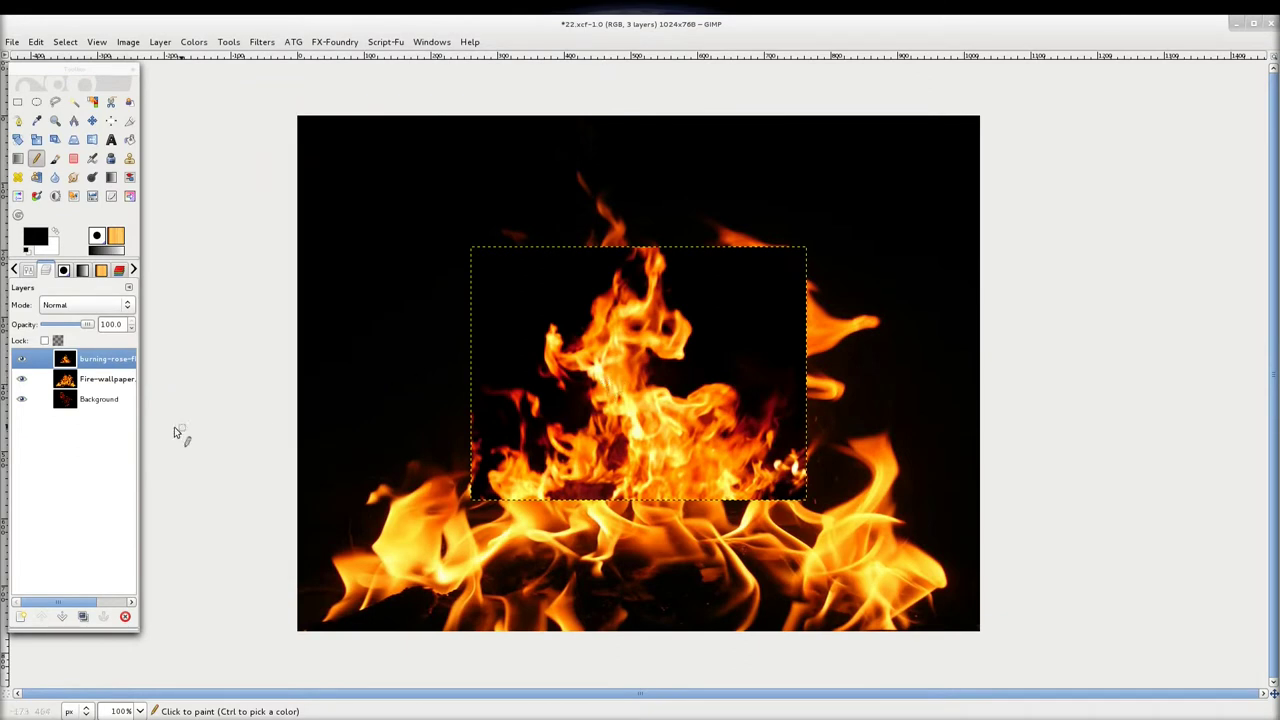
left_click(21, 360)
left_click(22, 379)
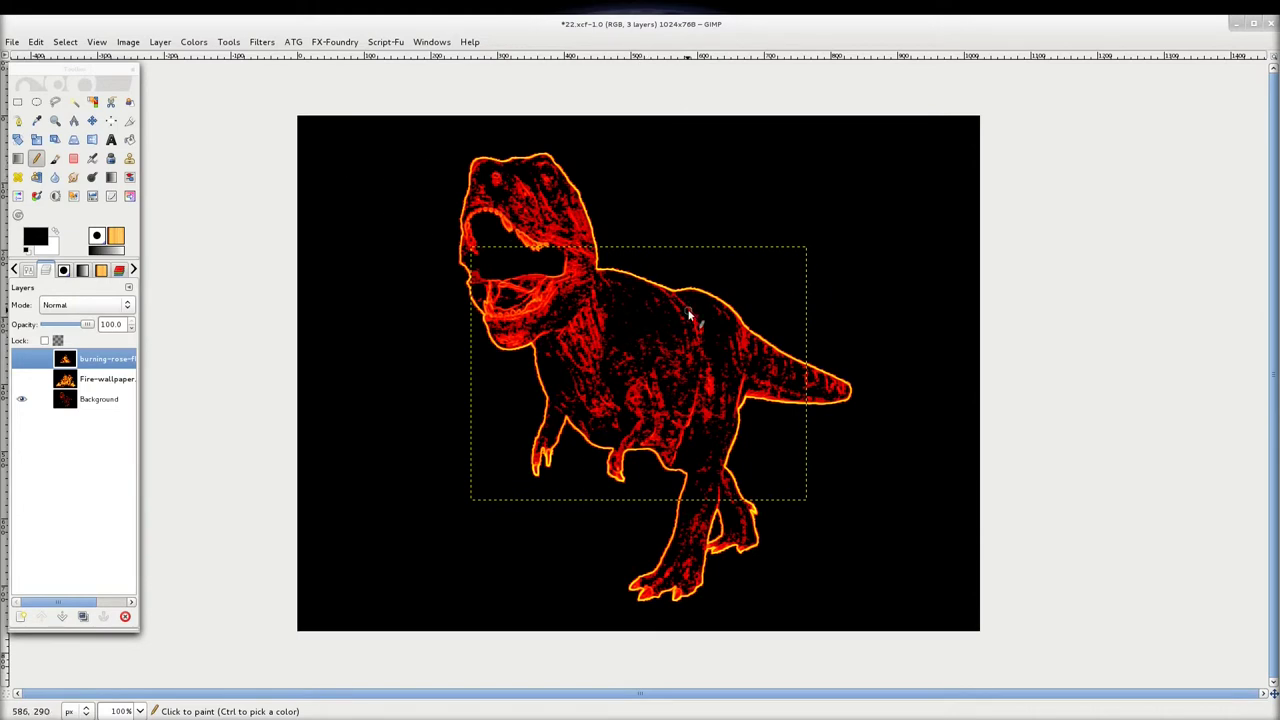
Glance at the Edge-Detect filters without applying, then make Fire-wallpaper visible and active
left_click(262, 41)
mouse_move(285, 214)
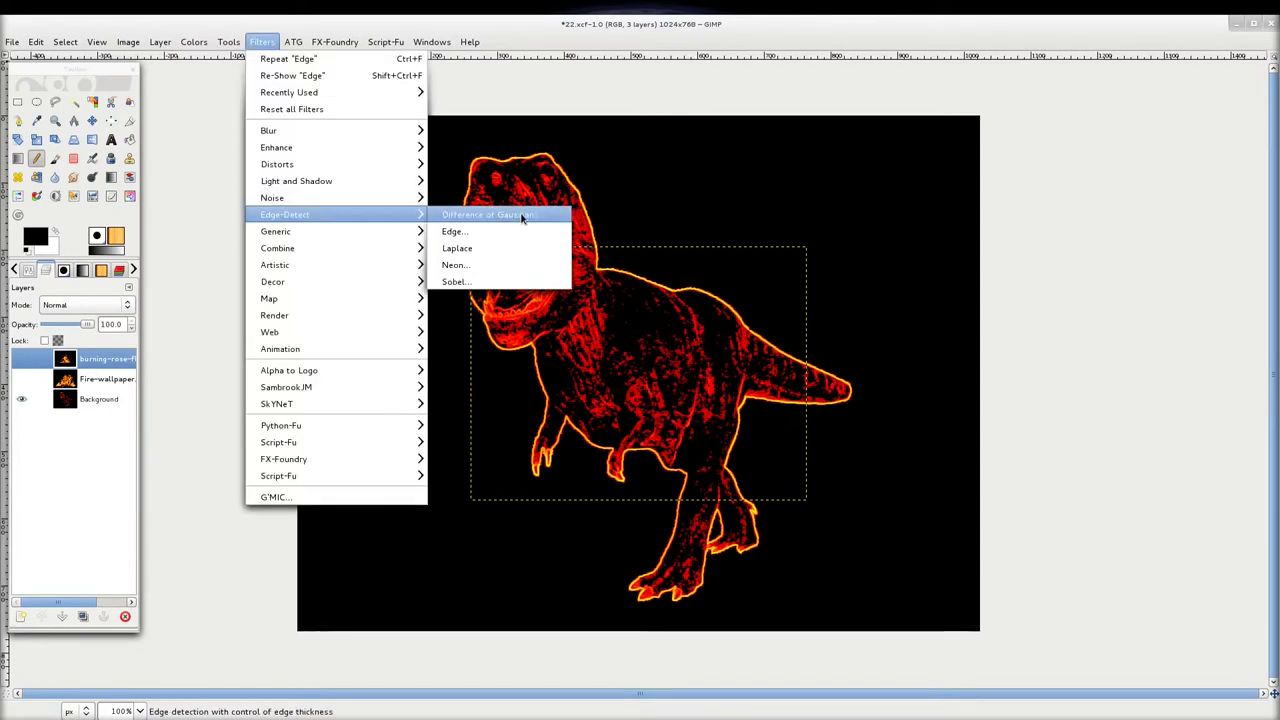
left_click(688, 41)
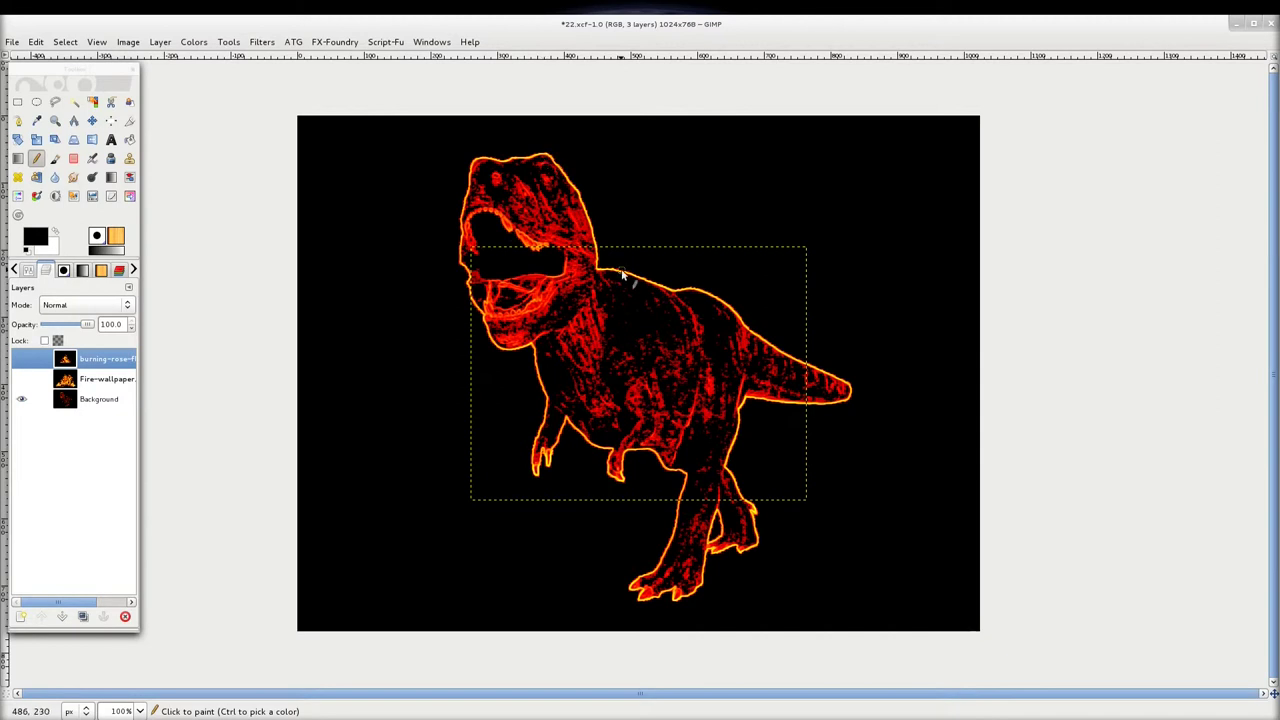
left_click(40, 379)
left_click(21, 380)
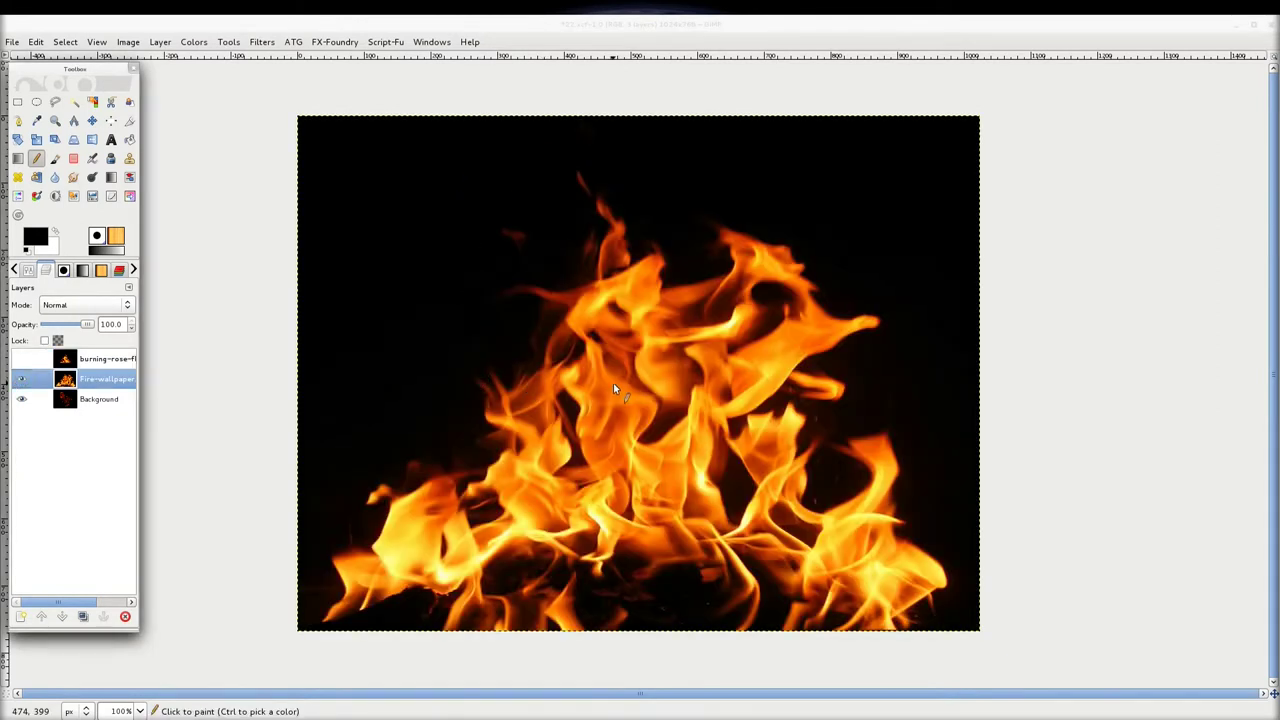
Duplicate Fire-wallpaper, hide the original, and set the copy to Screen mode
left_click(83, 616)
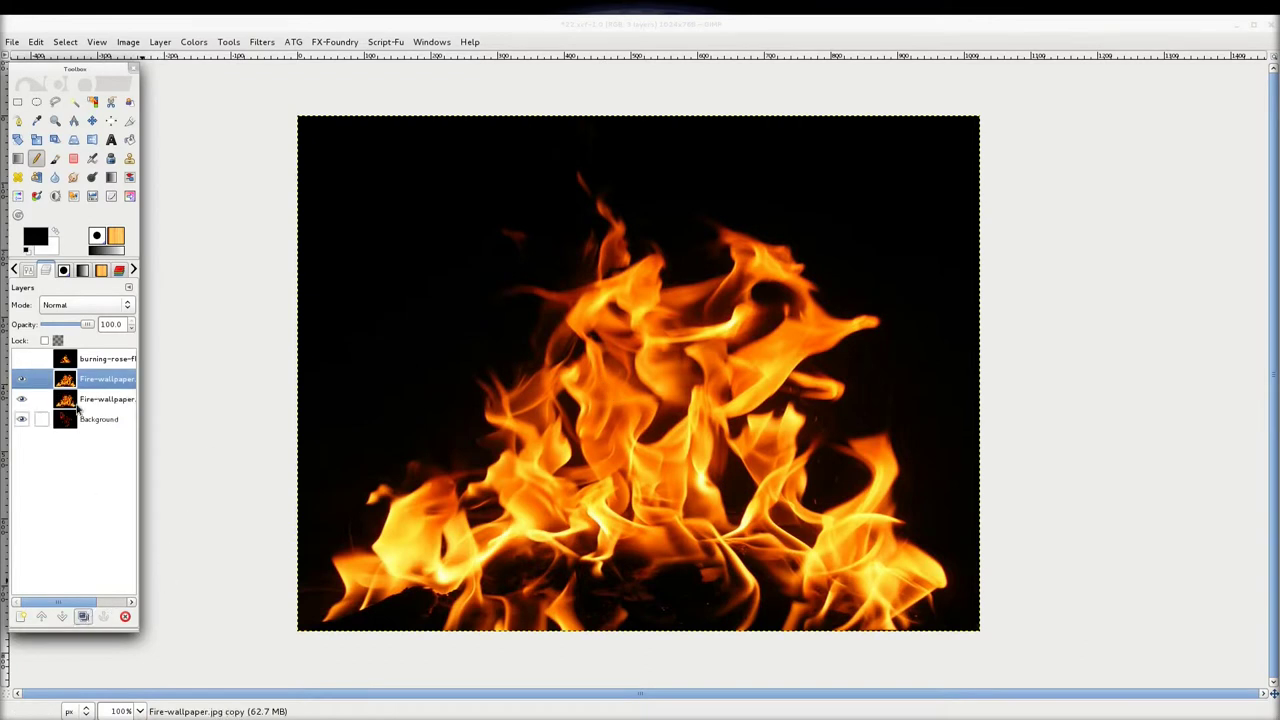
left_click(21, 400)
key("shift+t")
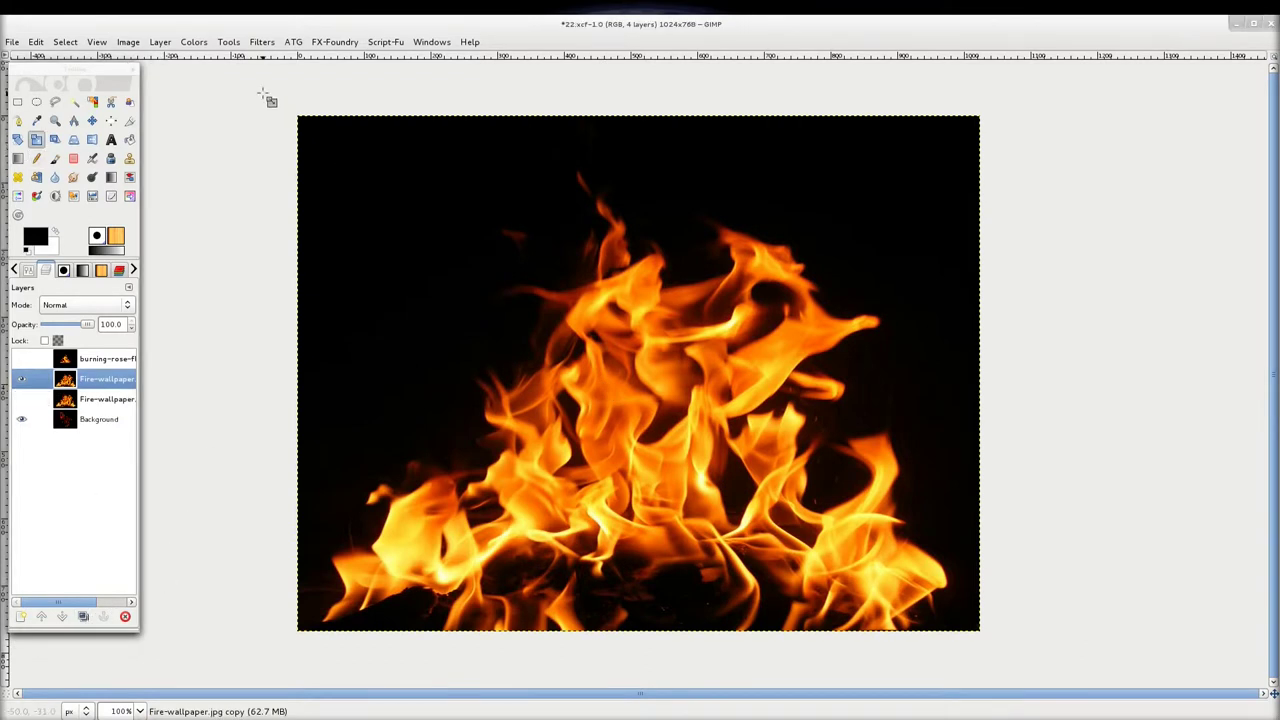
left_click(122, 304)
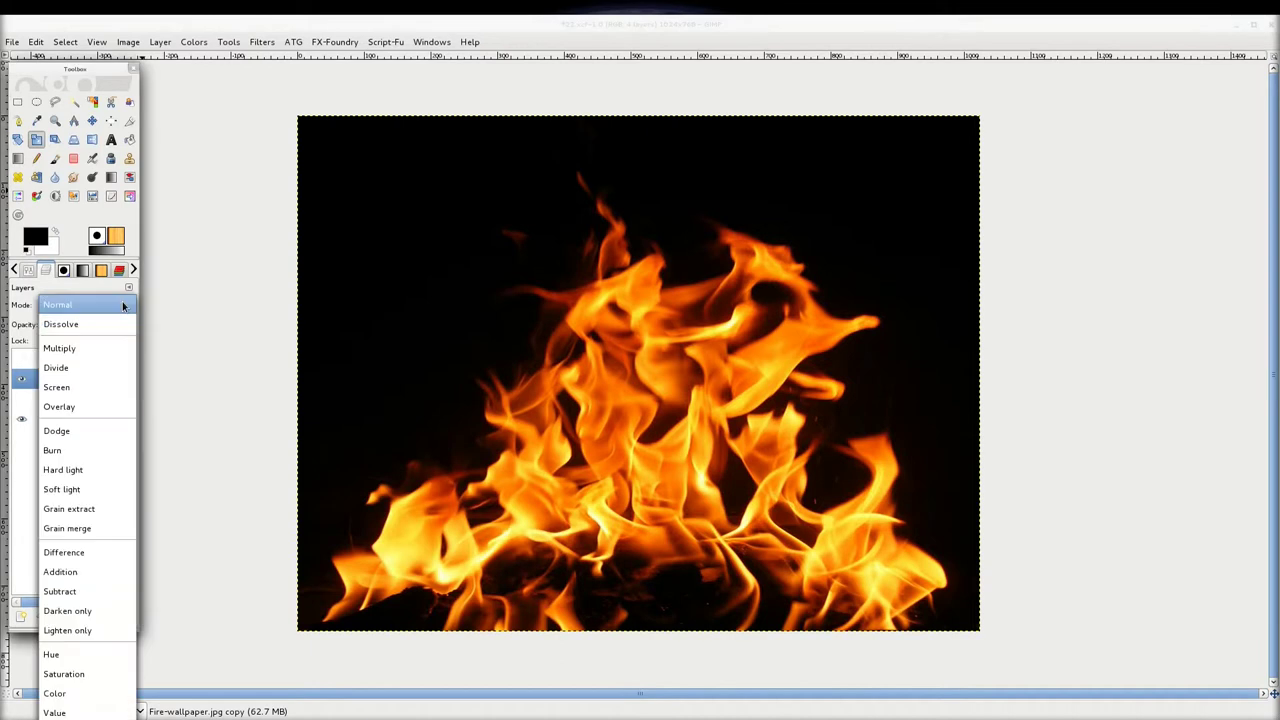
left_click(66, 393)
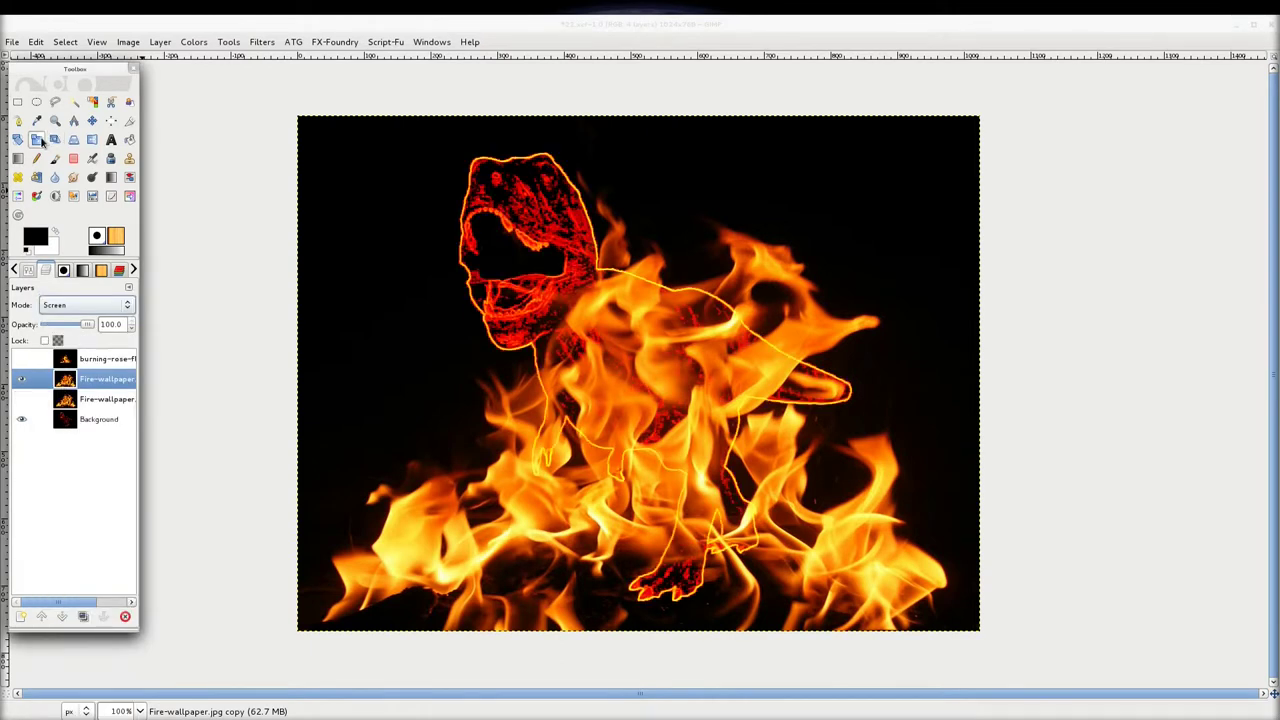
Shrink the Screen flame copy and move it left onto the dinosaur's body
mouse_move(320, 128)
left_mouse_down()
mouse_move(462, 218)
mouse_move(782, 332)
left_mouse_up()
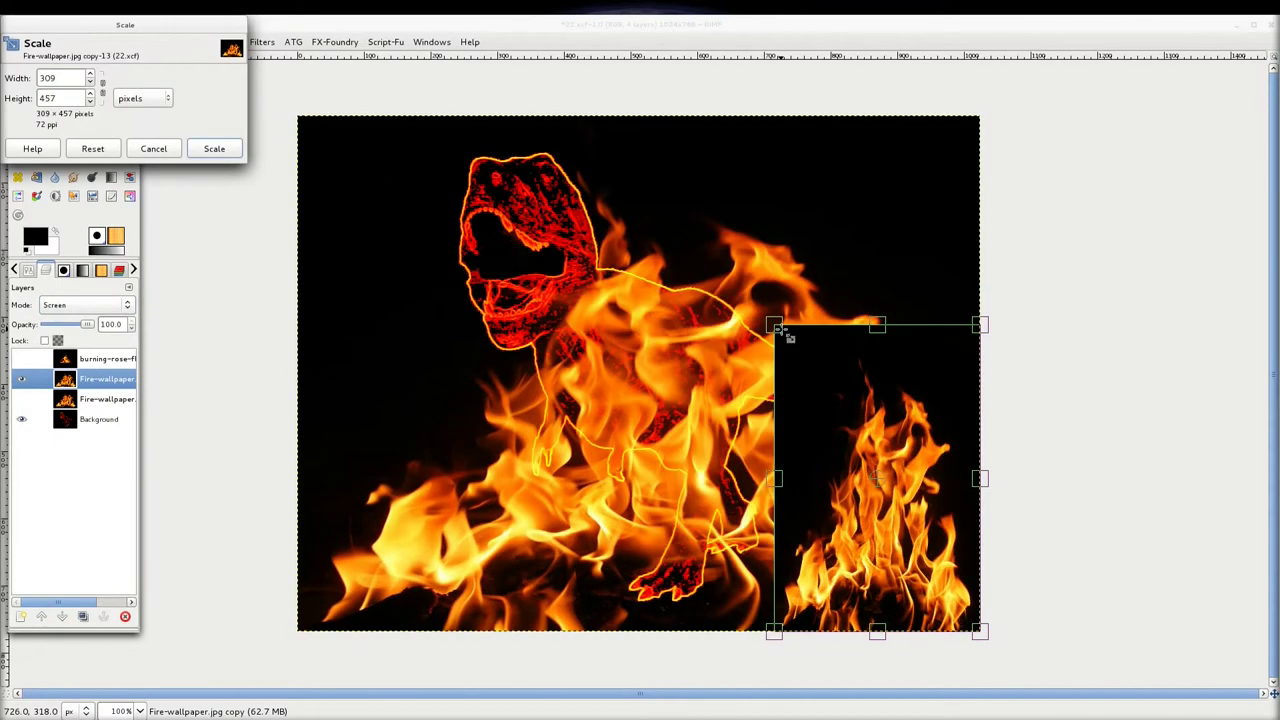
mouse_move(782, 332)
left_mouse_down()
mouse_move(366, 312)
mouse_move(500, 171)
mouse_move(486, 251)
mouse_move(651, 257)
mouse_move(758, 304)
mouse_move(790, 278)
left_mouse_up()
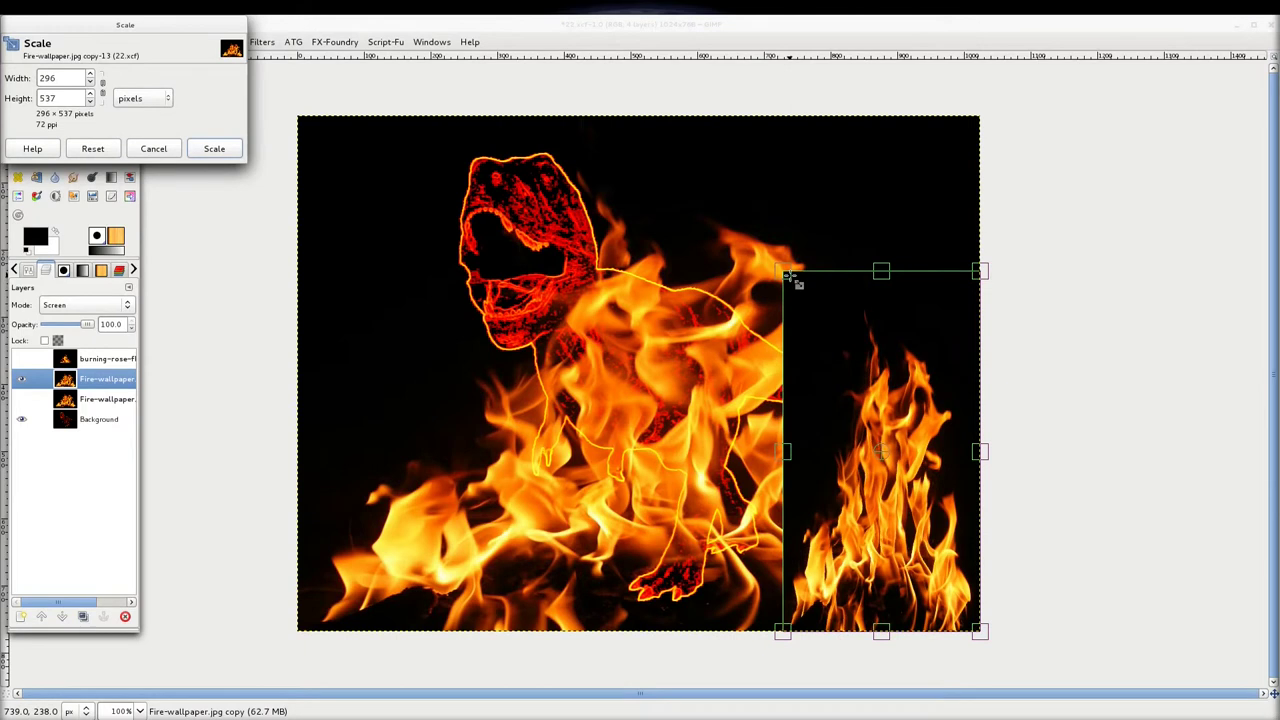
left_click(214, 148)
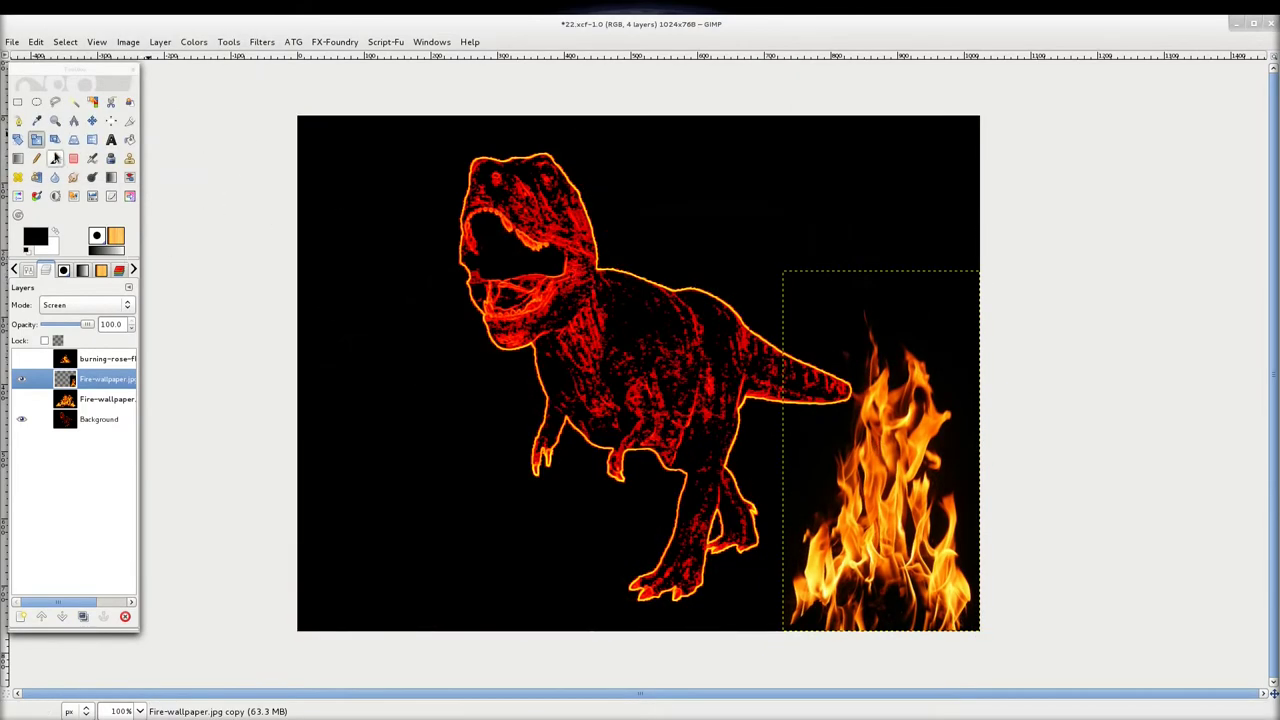
left_click(92, 120)
left_click_drag(855, 530, 688, 503)
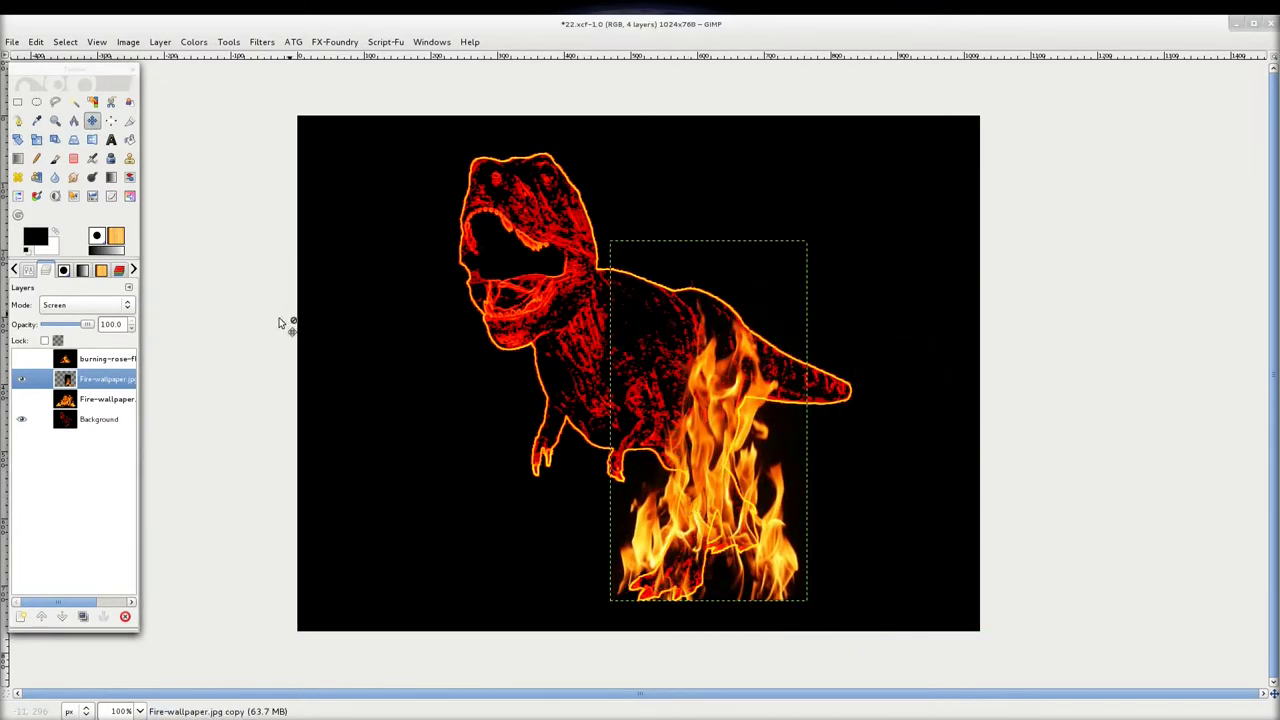
Narrow the flame copy to 210 px wide and nudge it over the hind leg
left_click(36, 139)
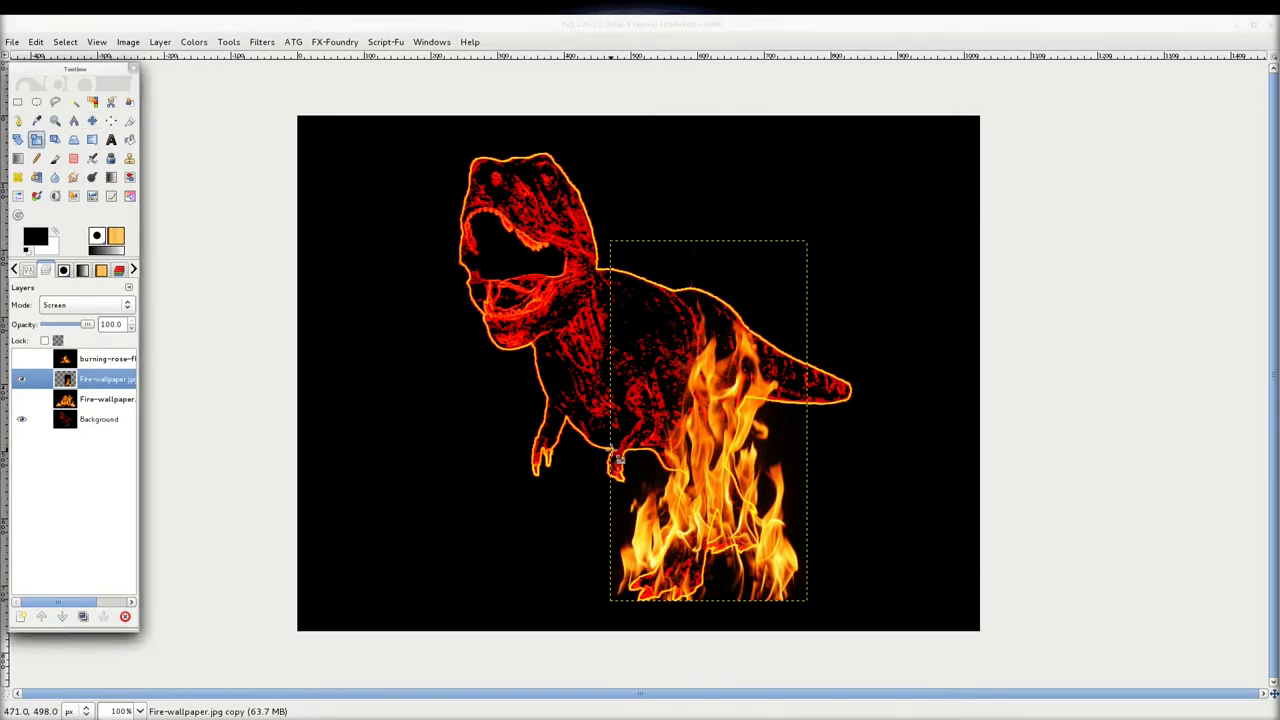
left_click_drag(614, 462, 670, 450)
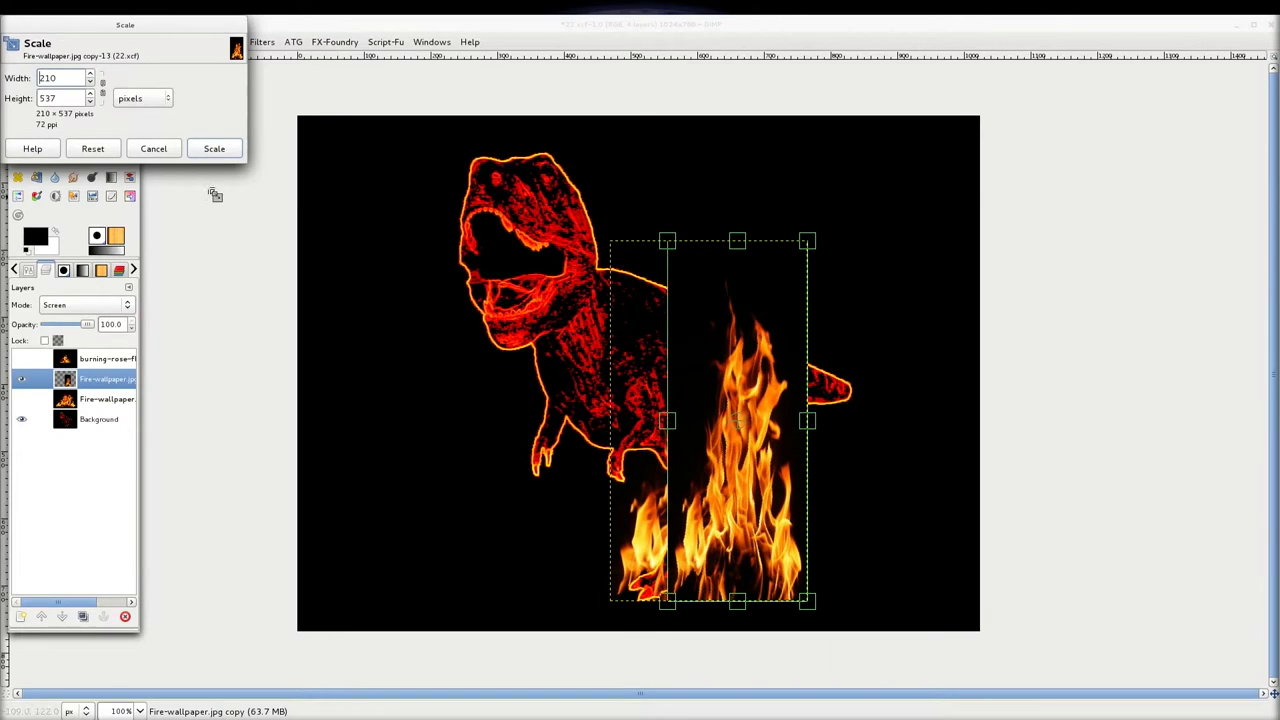
left_click(195, 152)
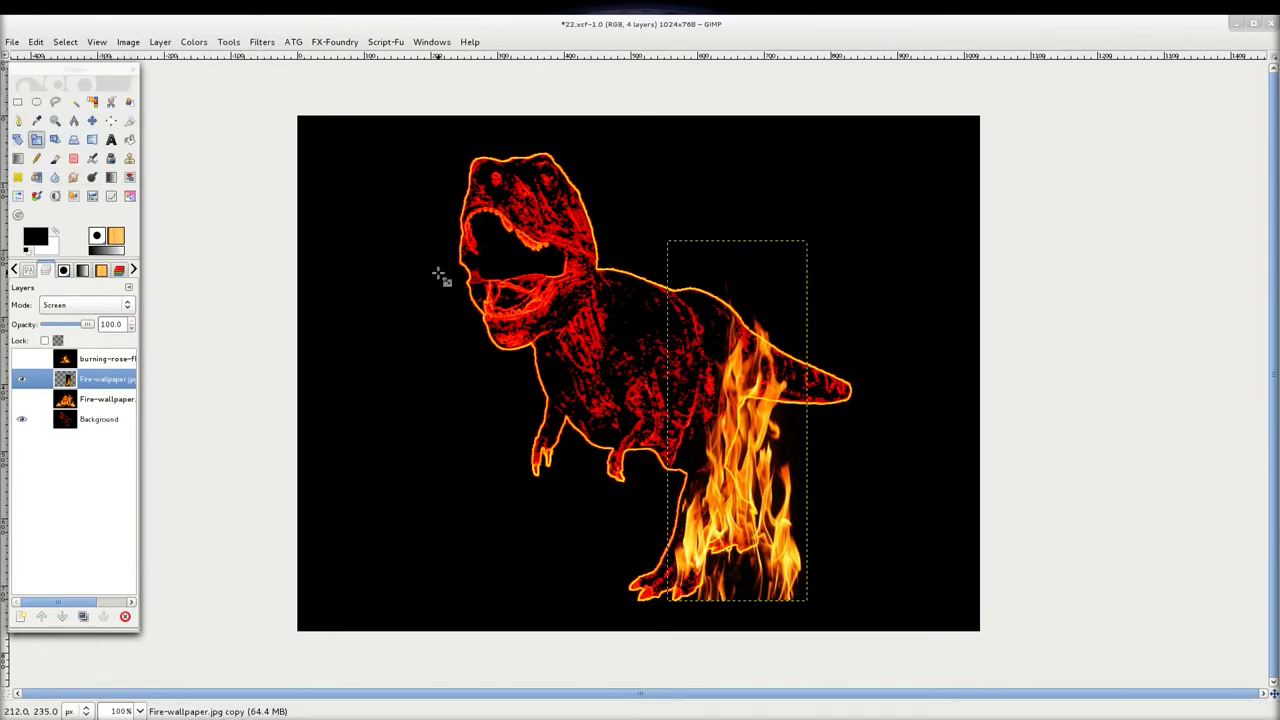
left_click(91, 121)
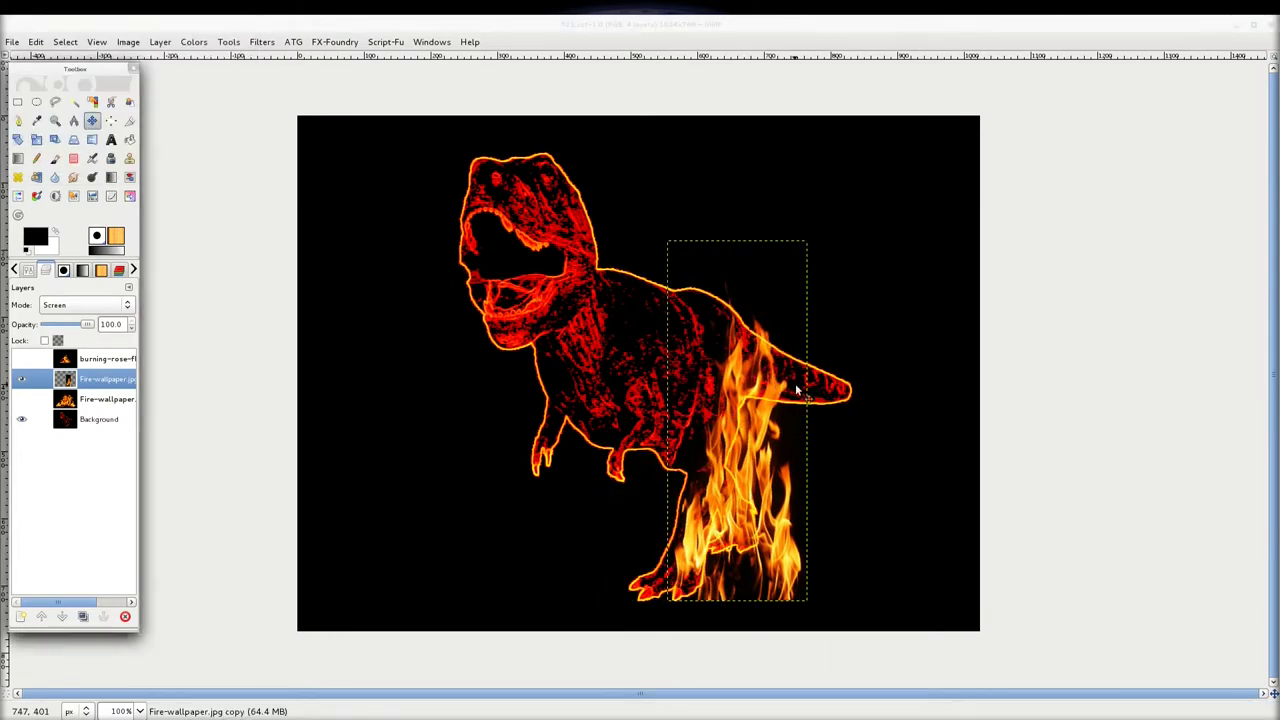
mouse_move(756, 428)
left_mouse_down()
mouse_move(722, 401)
mouse_move(726, 411)
left_mouse_up()
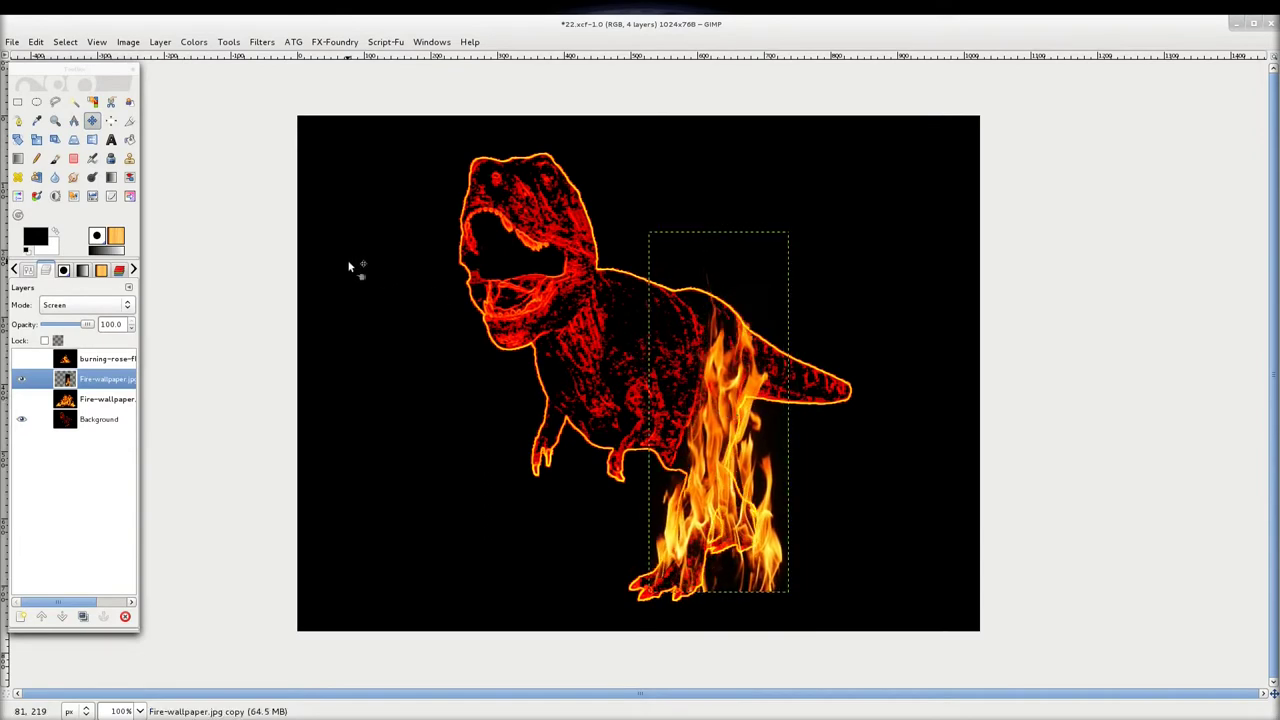
left_click(36, 139)
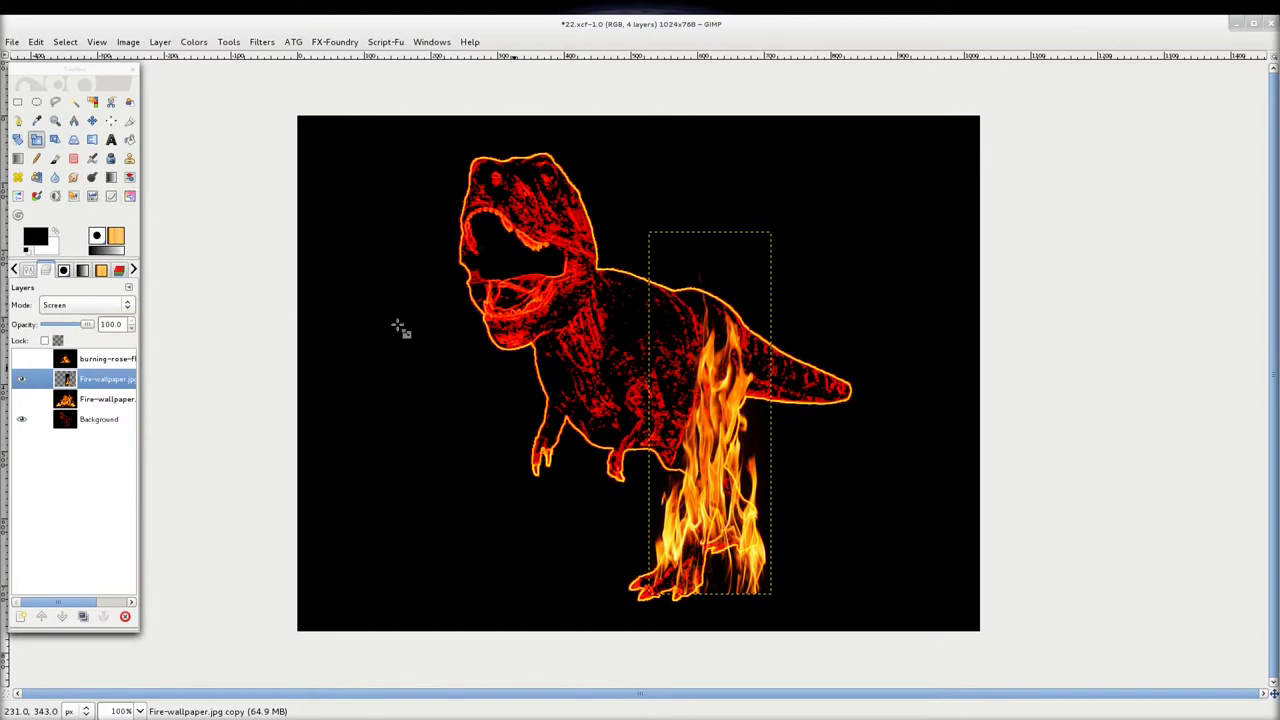
Rotate the flame column -10.78° and shift it left along the rear leg
left_click(17, 139)
left_click_drag(654, 404, 640, 410)
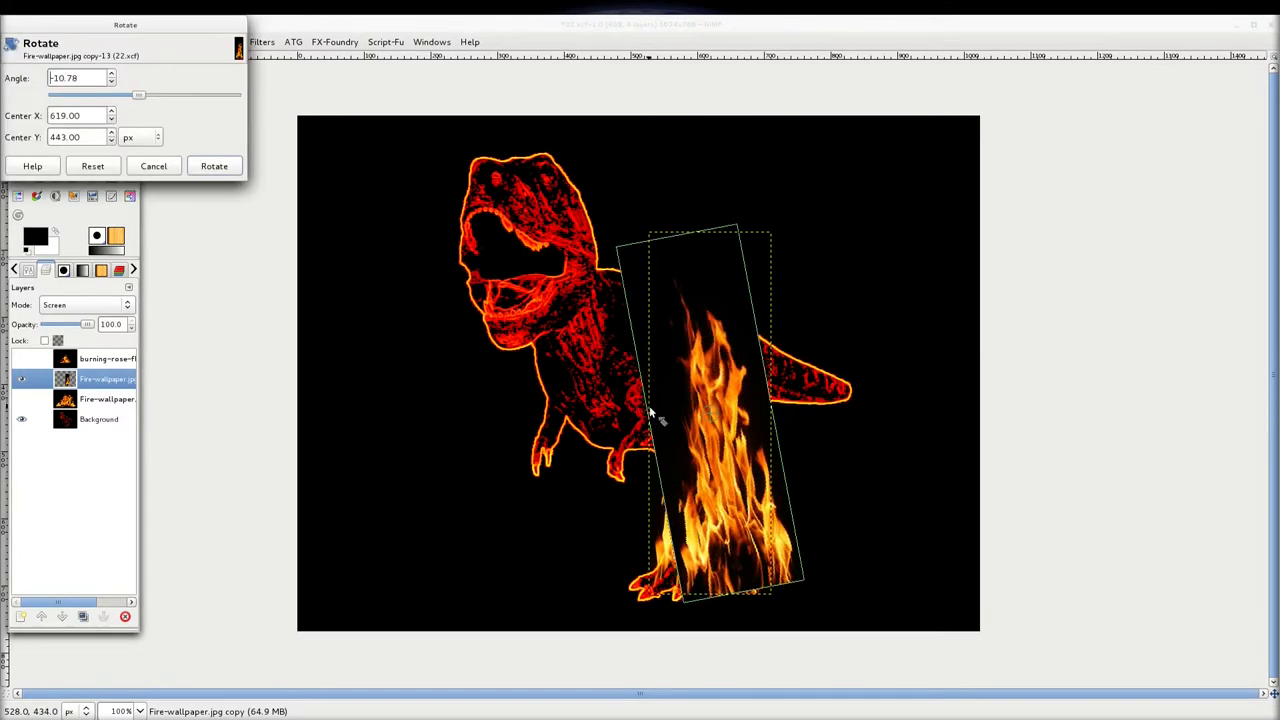
left_click(210, 166)
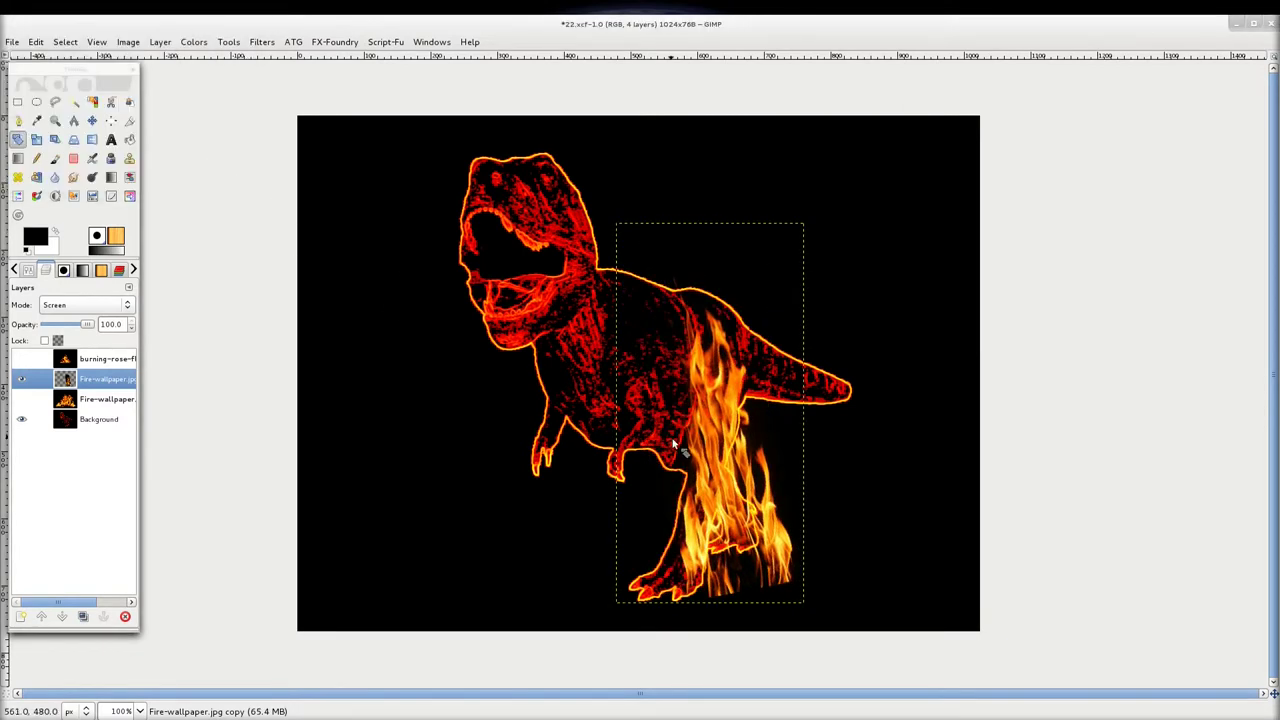
left_click(91, 120)
left_click_drag(730, 494, 703, 487)
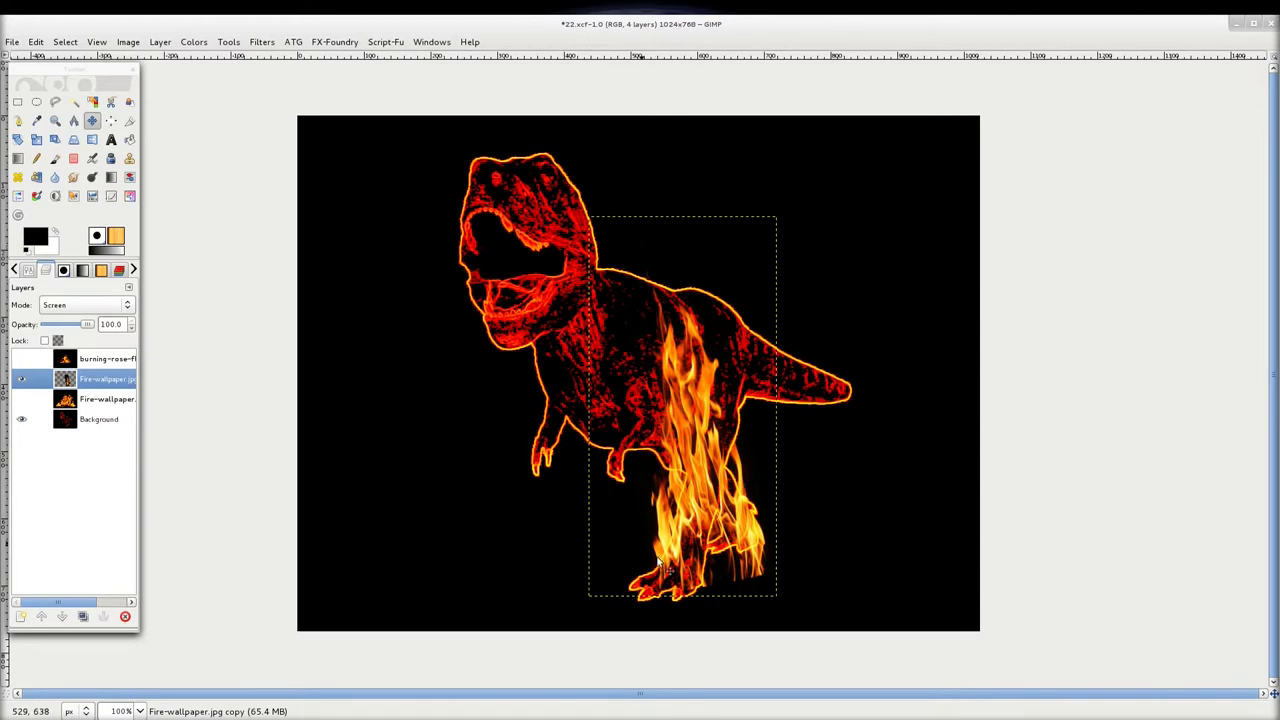
scroll(749, 586, "up", 2)
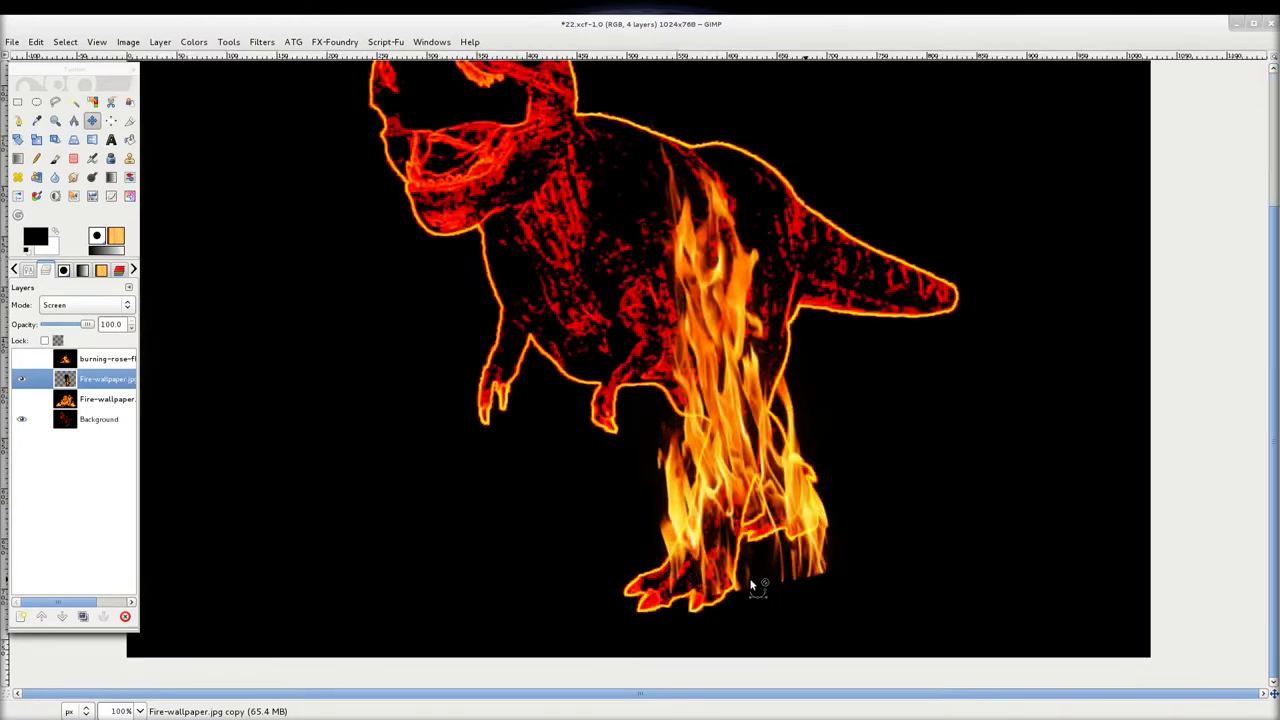
scroll(753, 585, "up", 2)
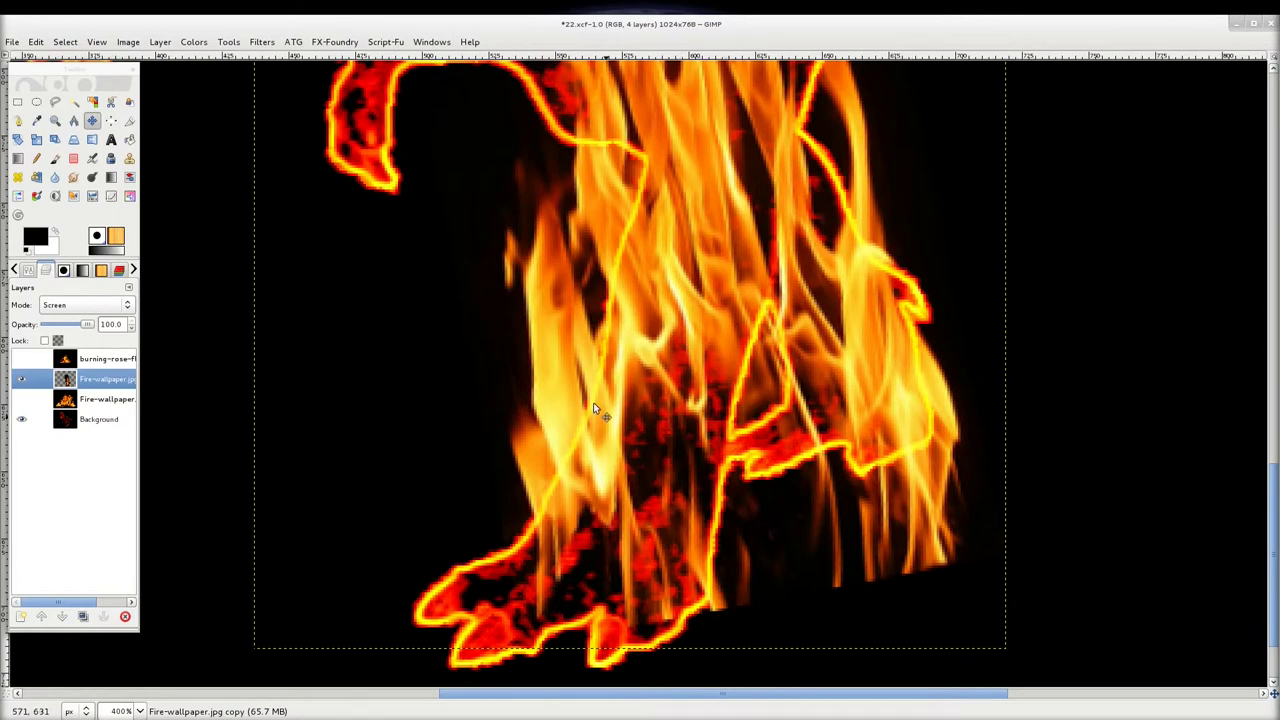
Add a white, fully opaque layer mask to the Fire-wallpaper copy
left_click(96, 383)
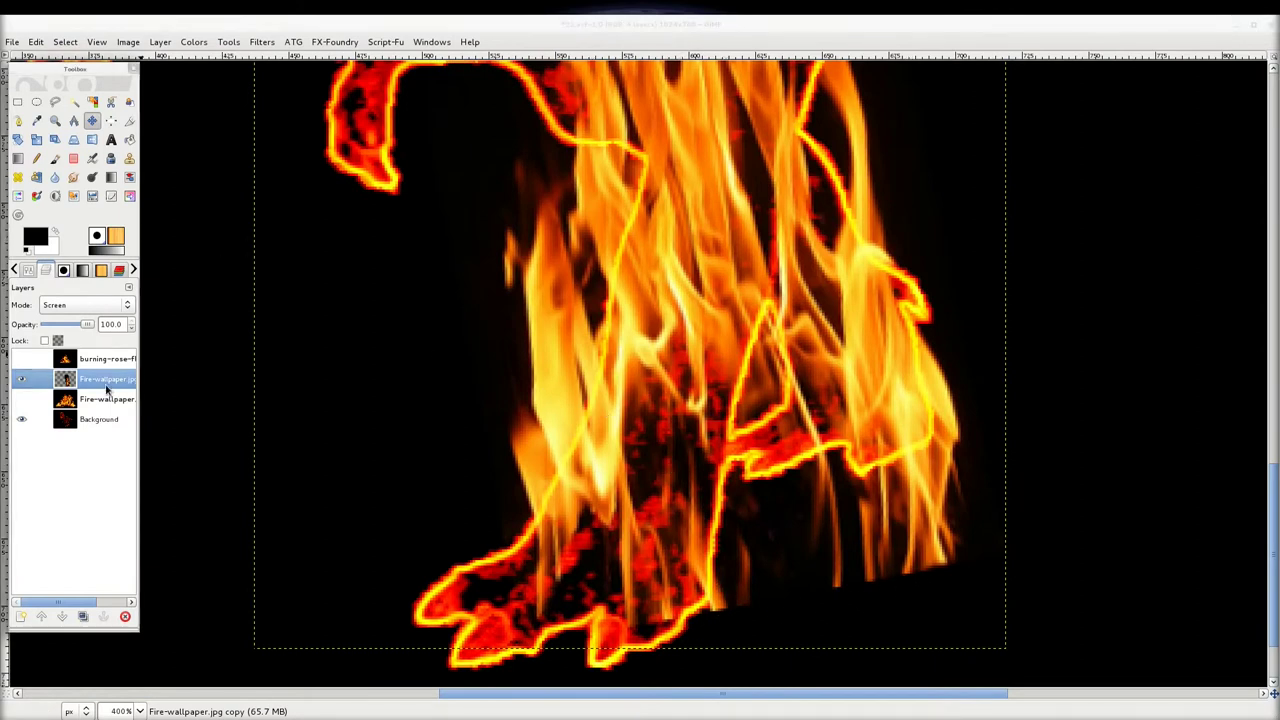
right_click(97, 385)
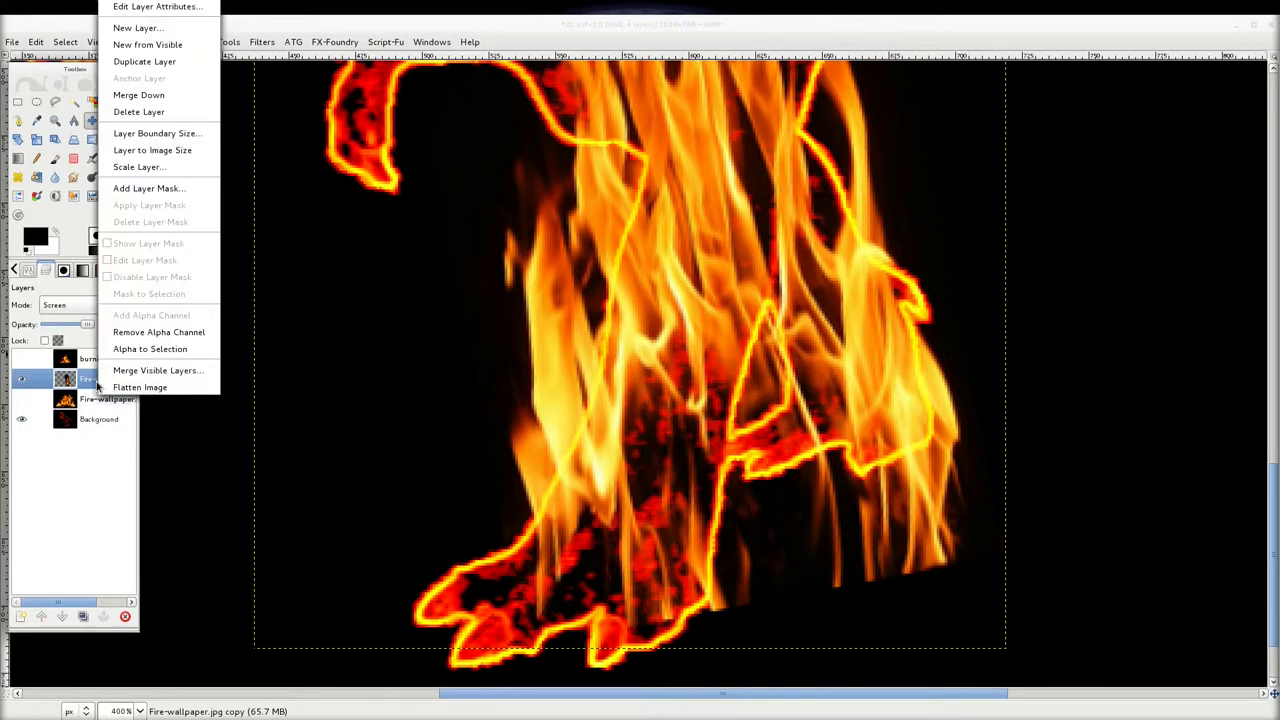
left_click(146, 188)
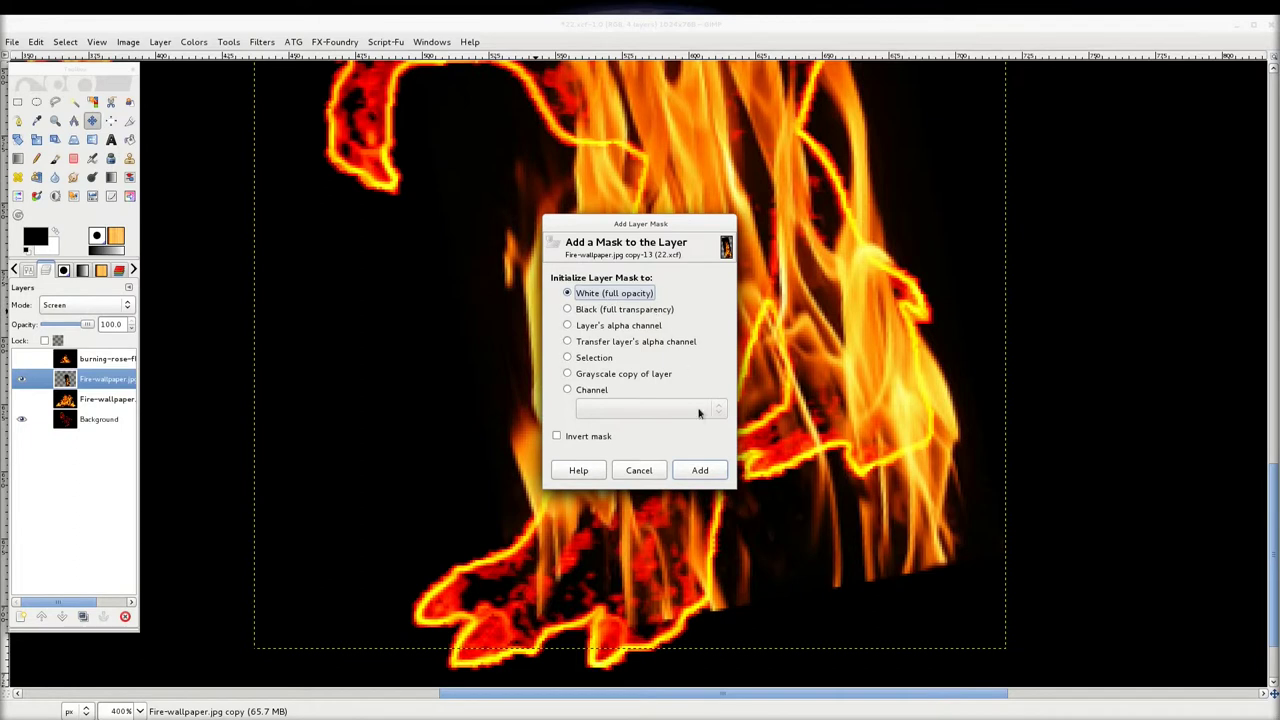
left_click(700, 470)
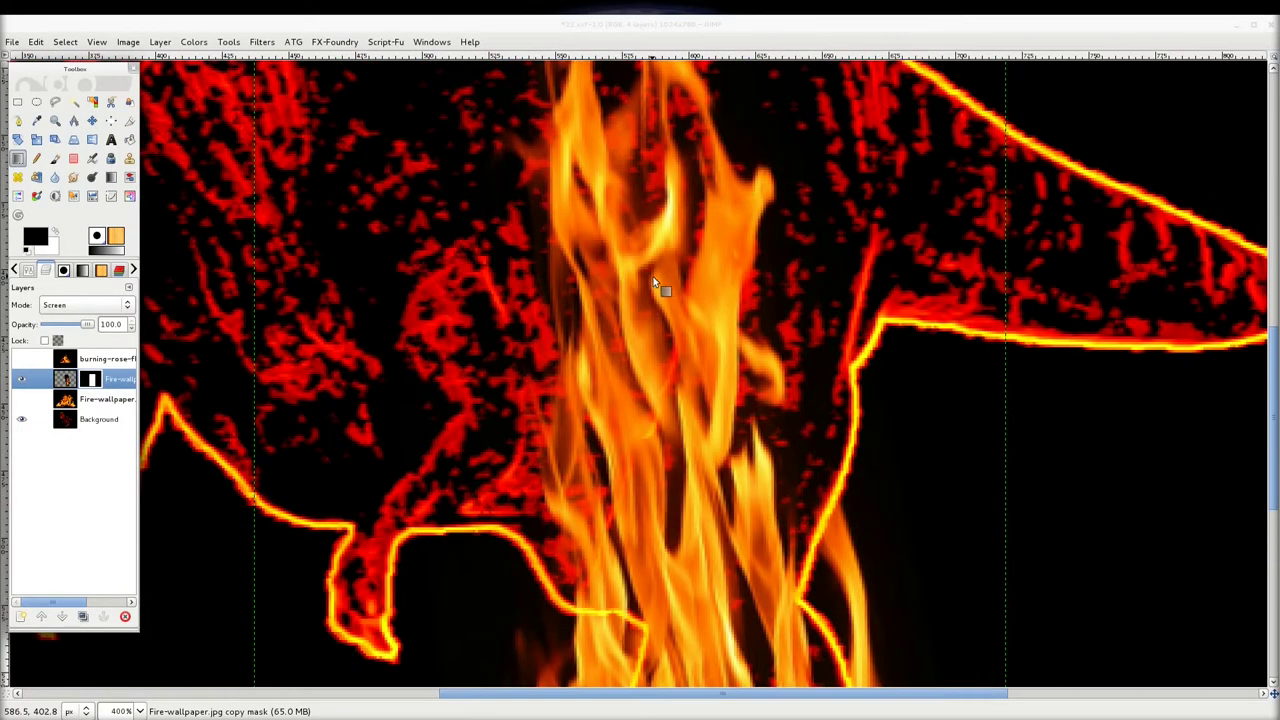
Paint a black-to-white gradient on the mask from the feet upward, then zoom out
scroll(836, 380, "down", 5)
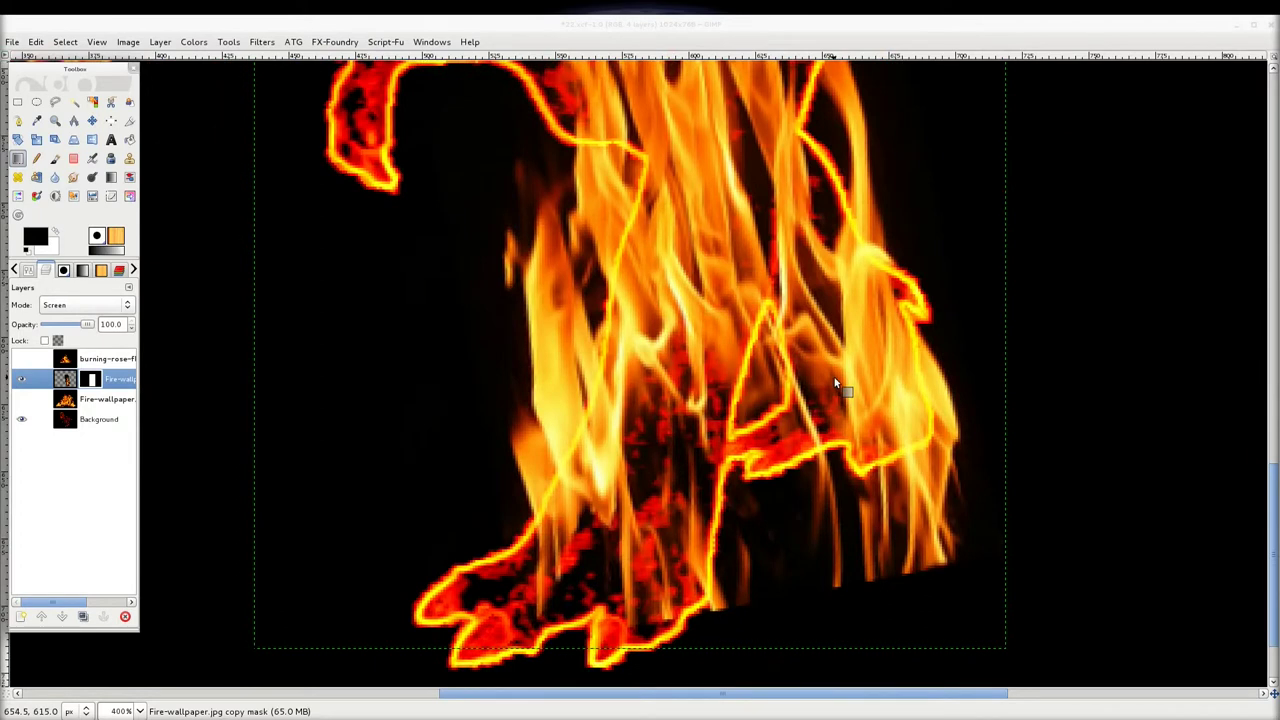
scroll(834, 377, "down", 1, "ctrl")
scroll(834, 377, "down", 1, "ctrl")
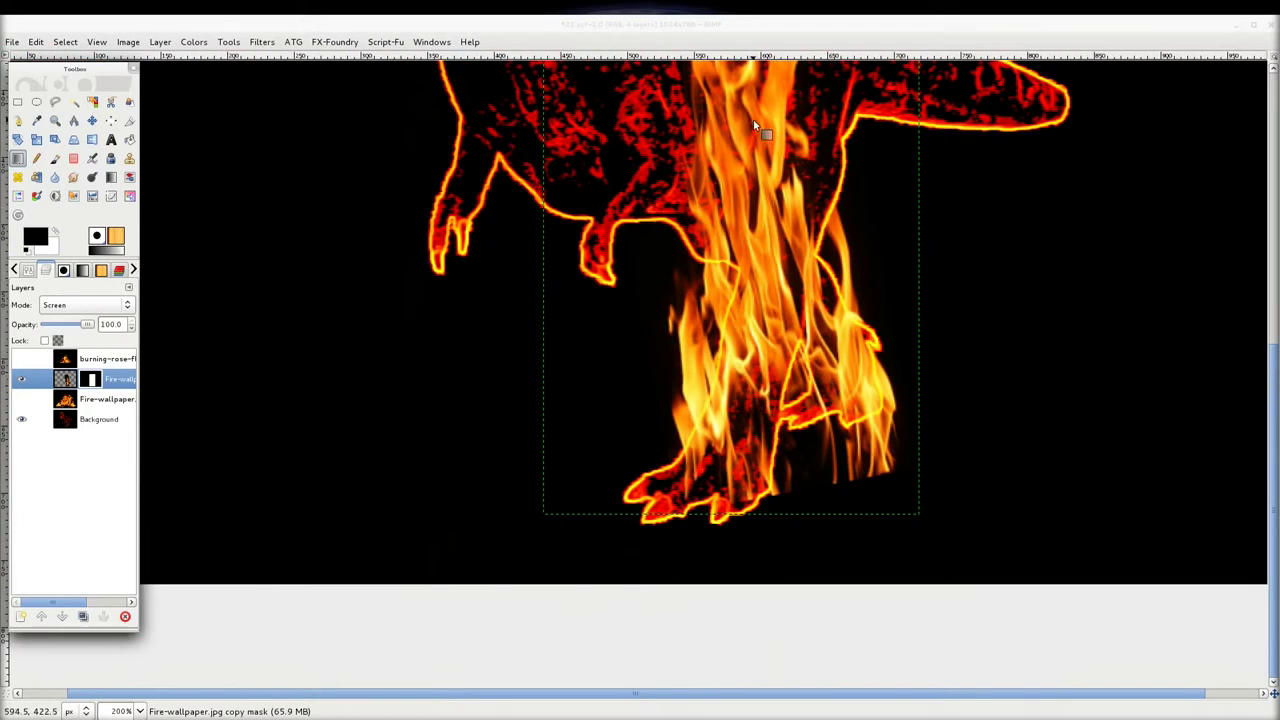
left_click_drag(755, 125, 824, 490)
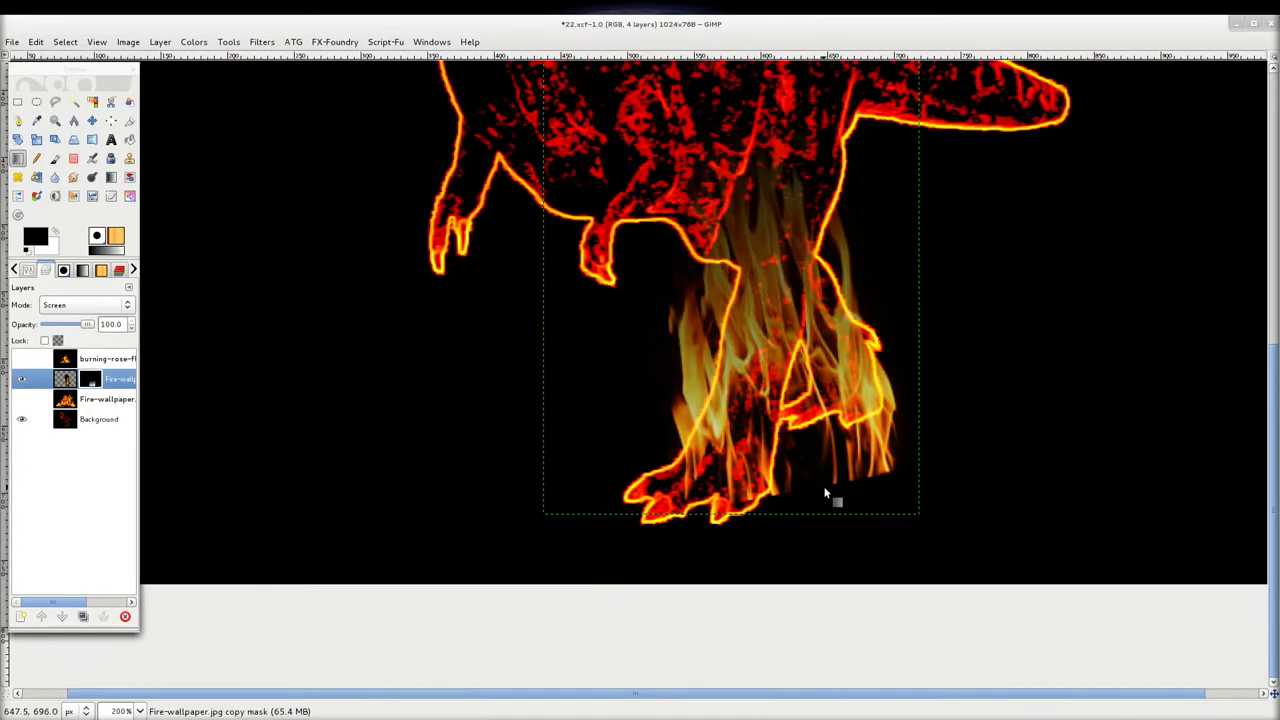
left_click_drag(822, 496, 736, 141)
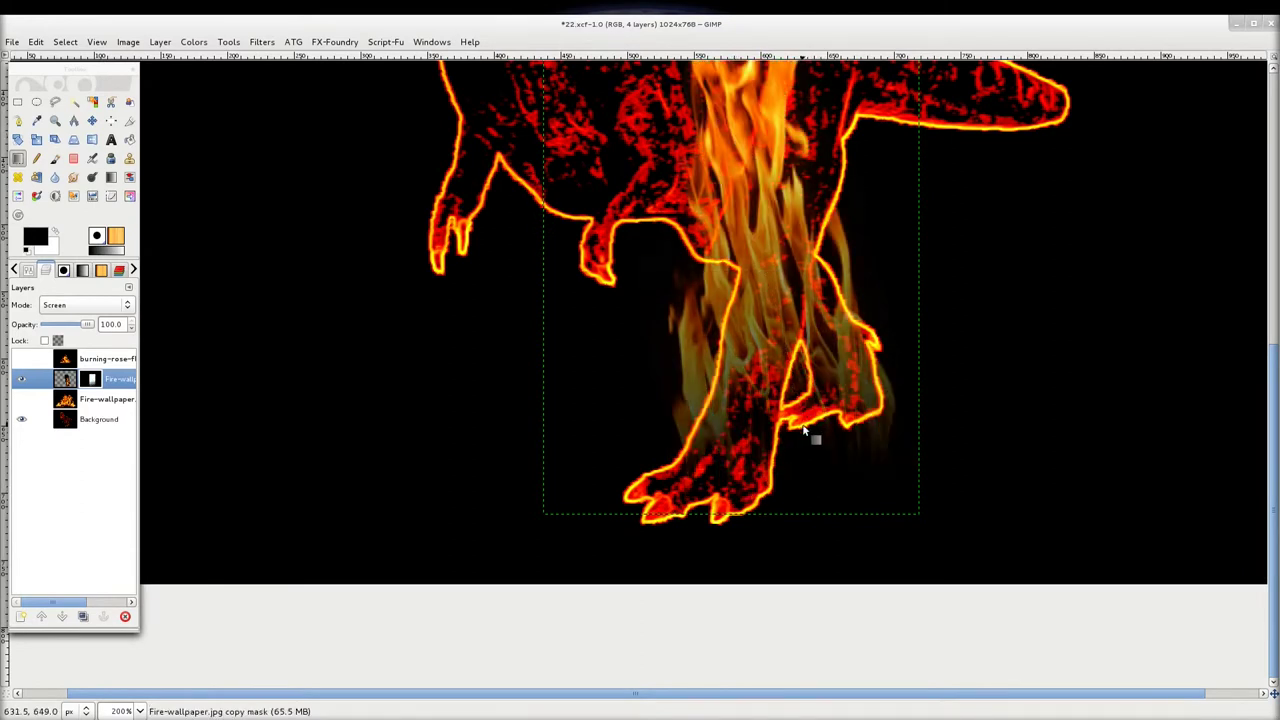
left_click_drag(823, 530, 759, 165)
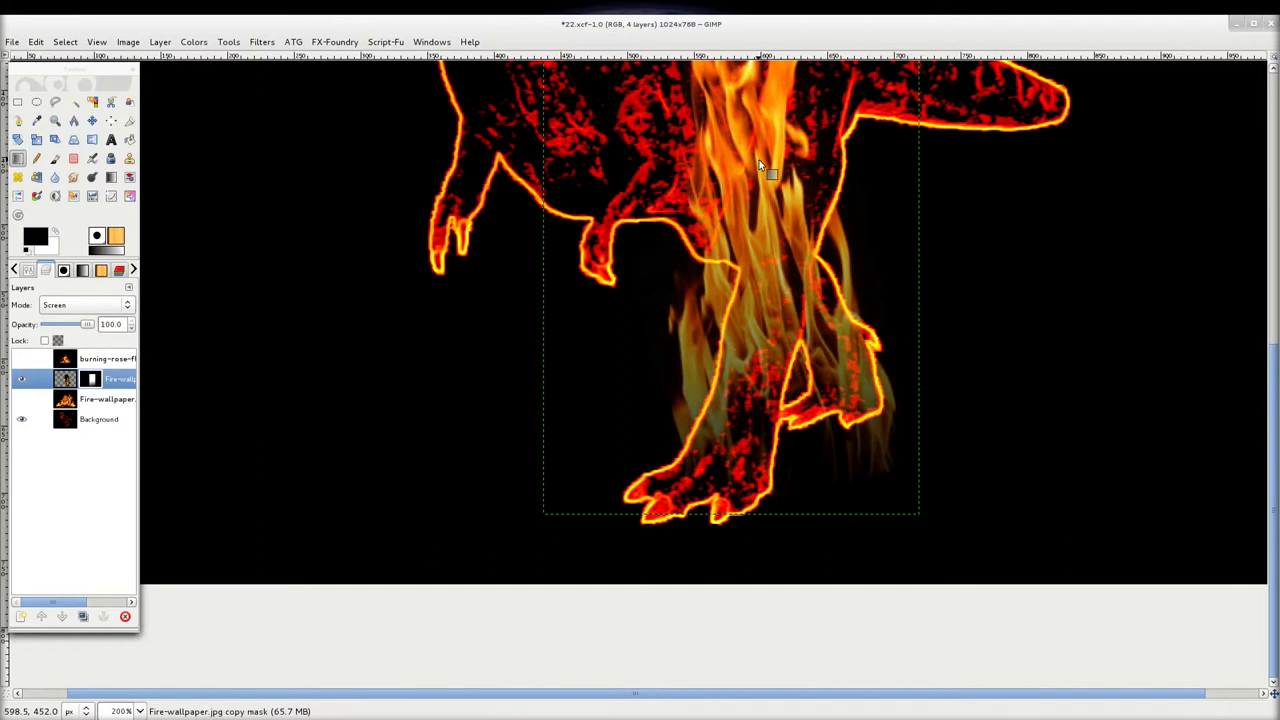
left_click_drag(869, 484, 857, 462)
key("minus")
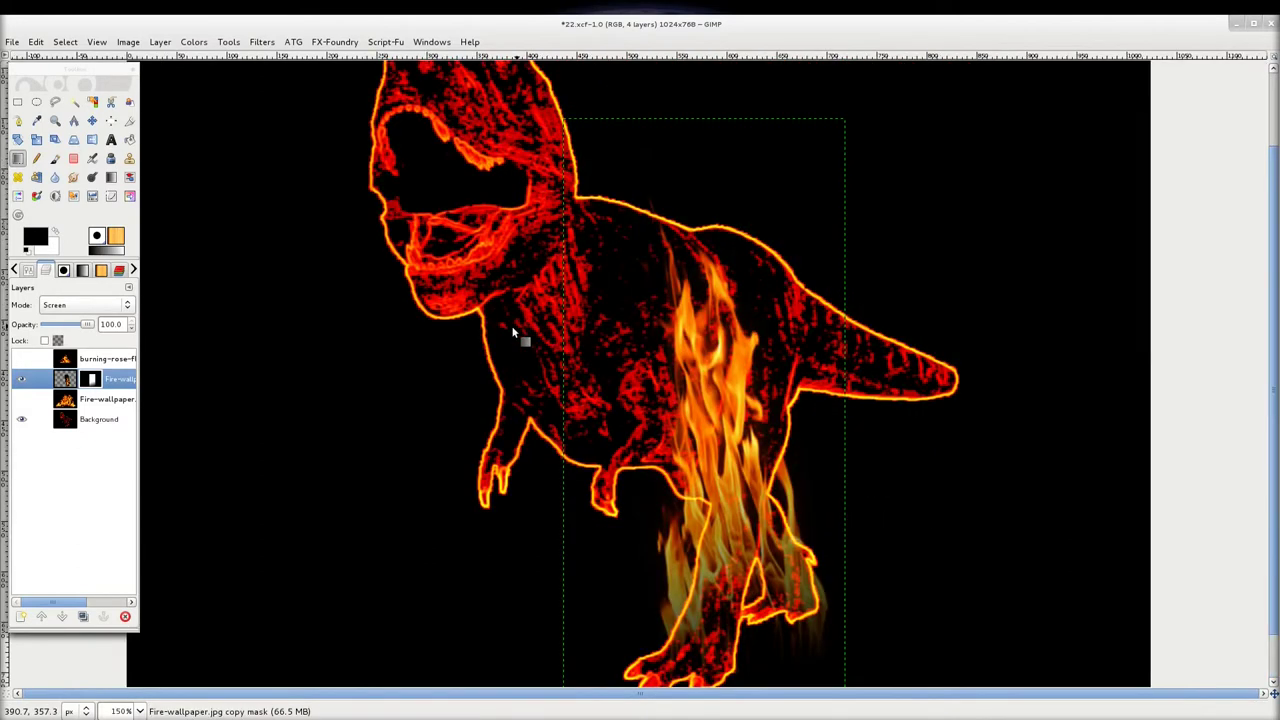
left_click(92, 399)
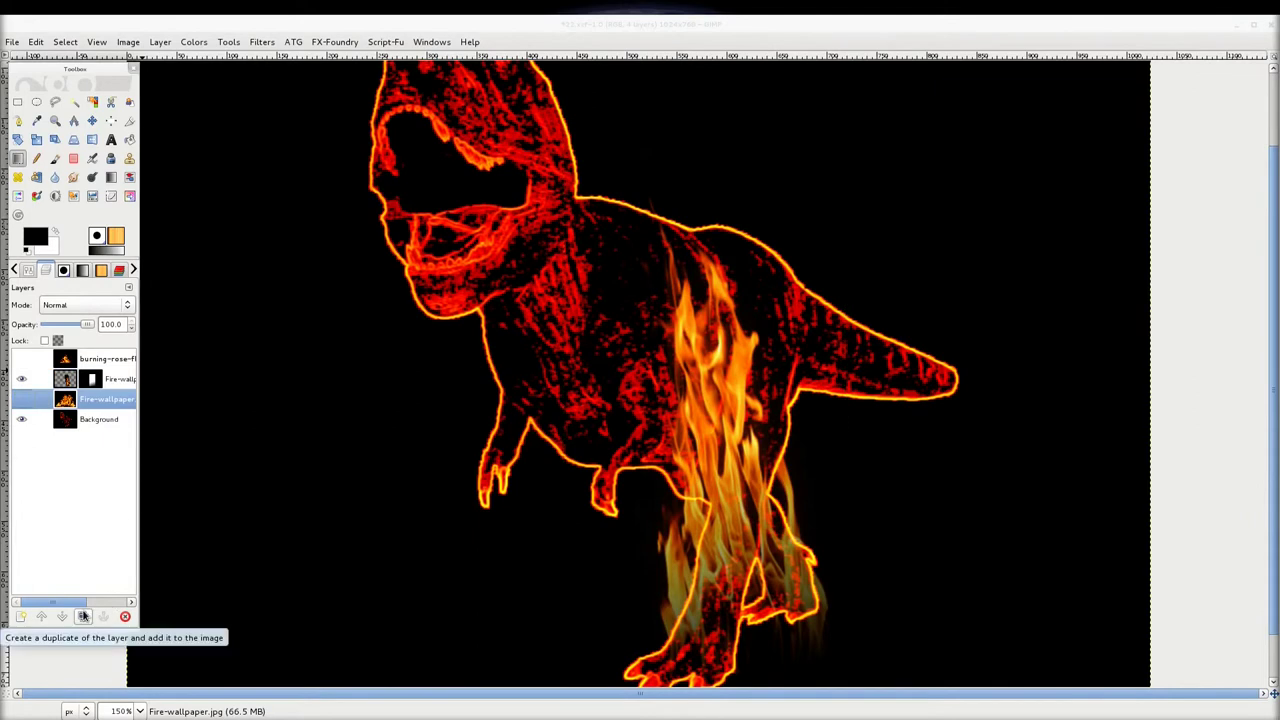
Set the Fire-wallpaper copy layer to 58.3% opacity and nudge it a few pixels up-left
left_click(110, 379)
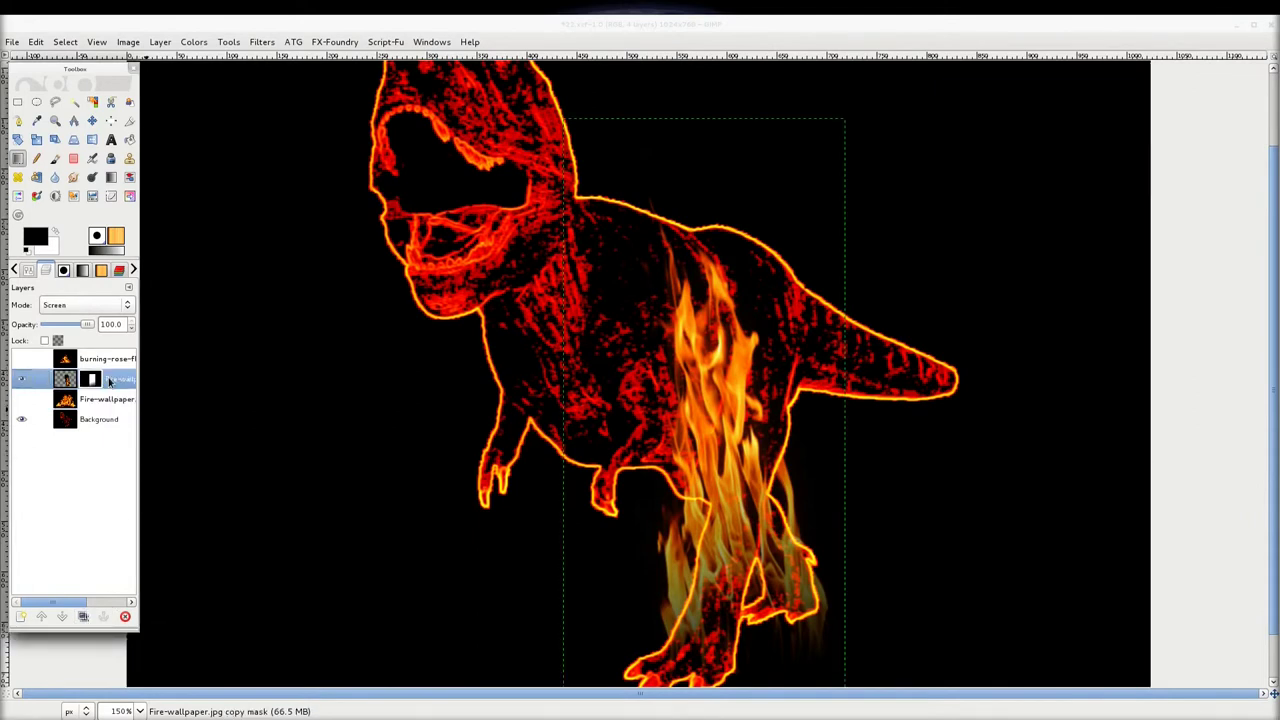
left_click_drag(88, 325, 70, 325)
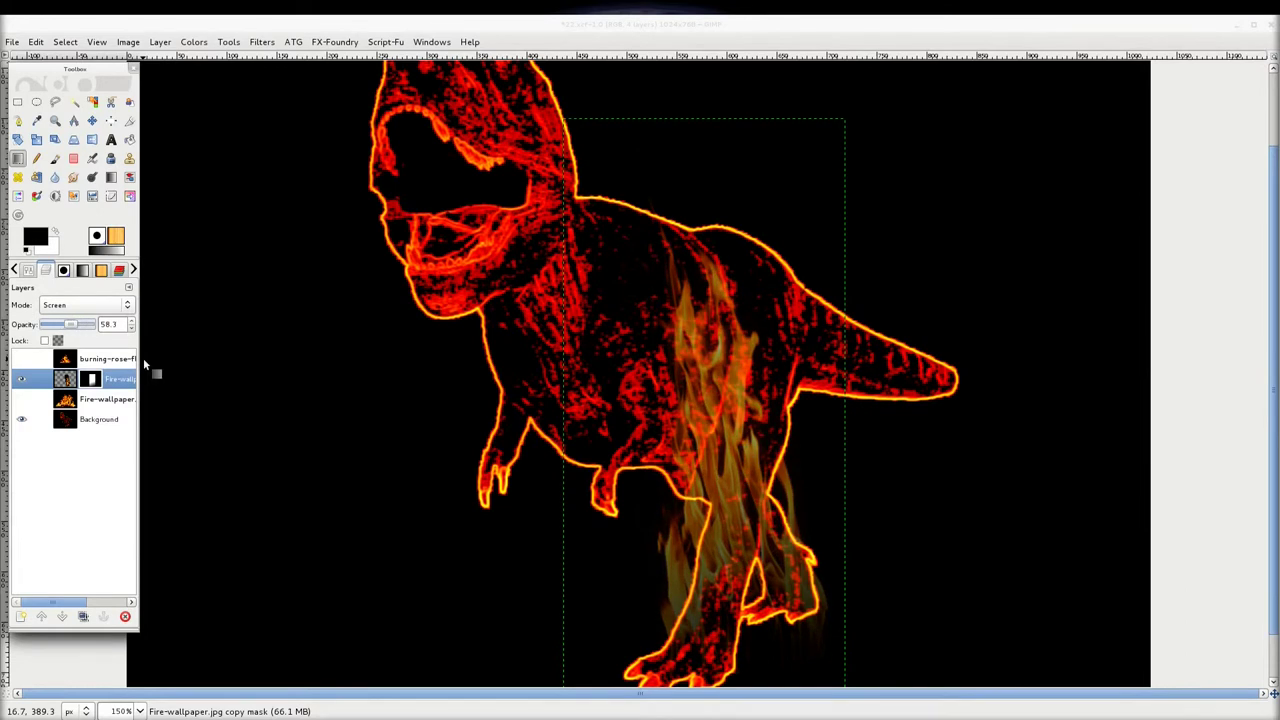
key("m")
mouse_move(737, 555)
left_mouse_down()
mouse_move(731, 536)
mouse_move(721, 548)
left_mouse_up()
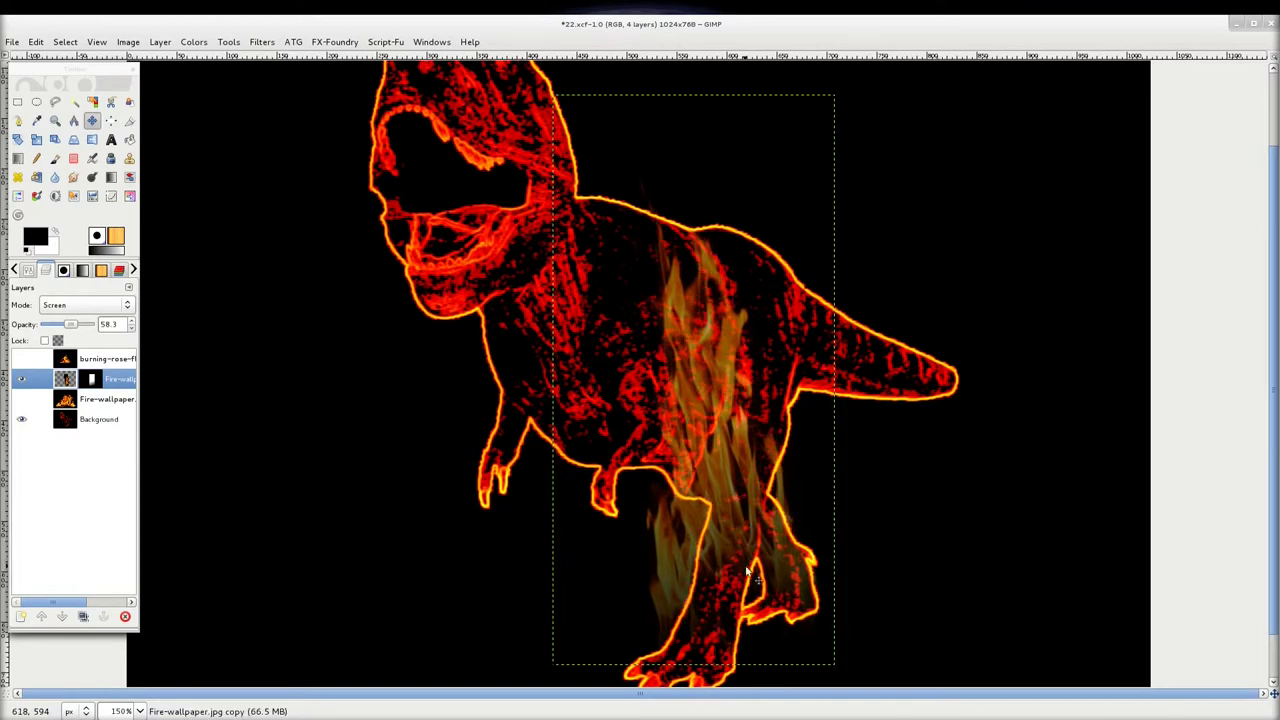
scroll(947, 430, "down", 1)
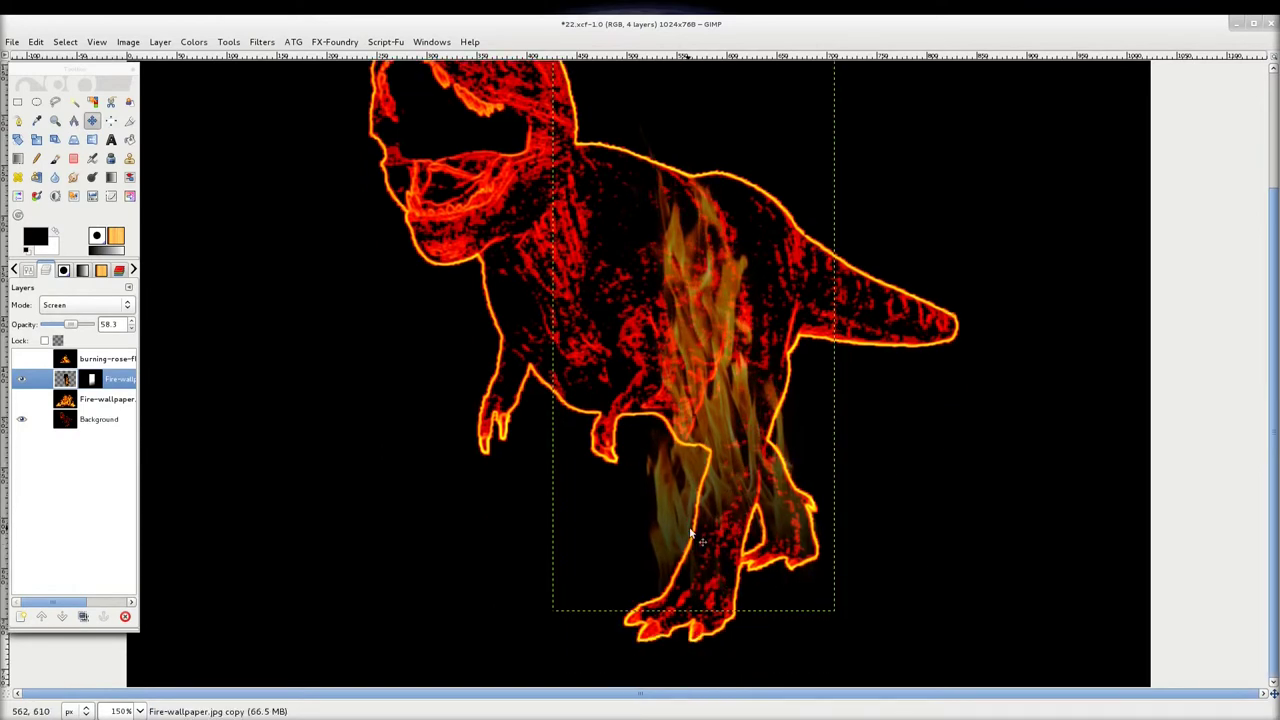
scroll(640, 356, "up", 3)
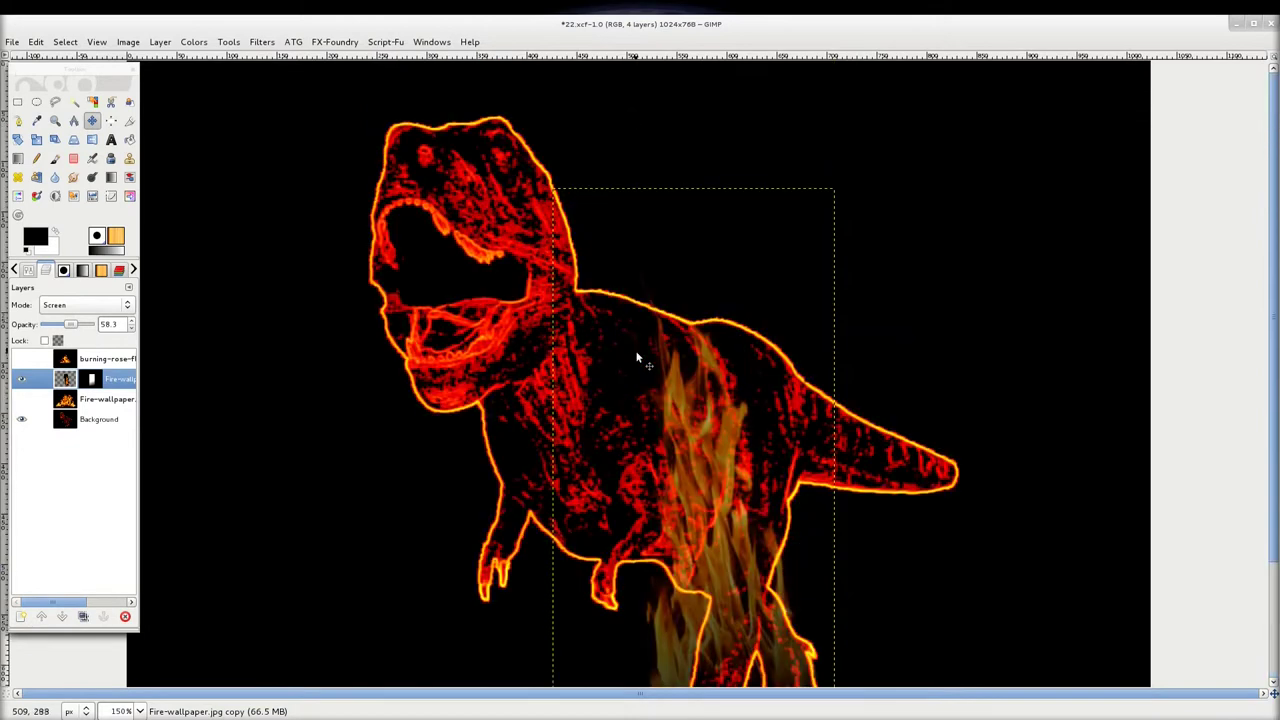
left_click(62, 395)
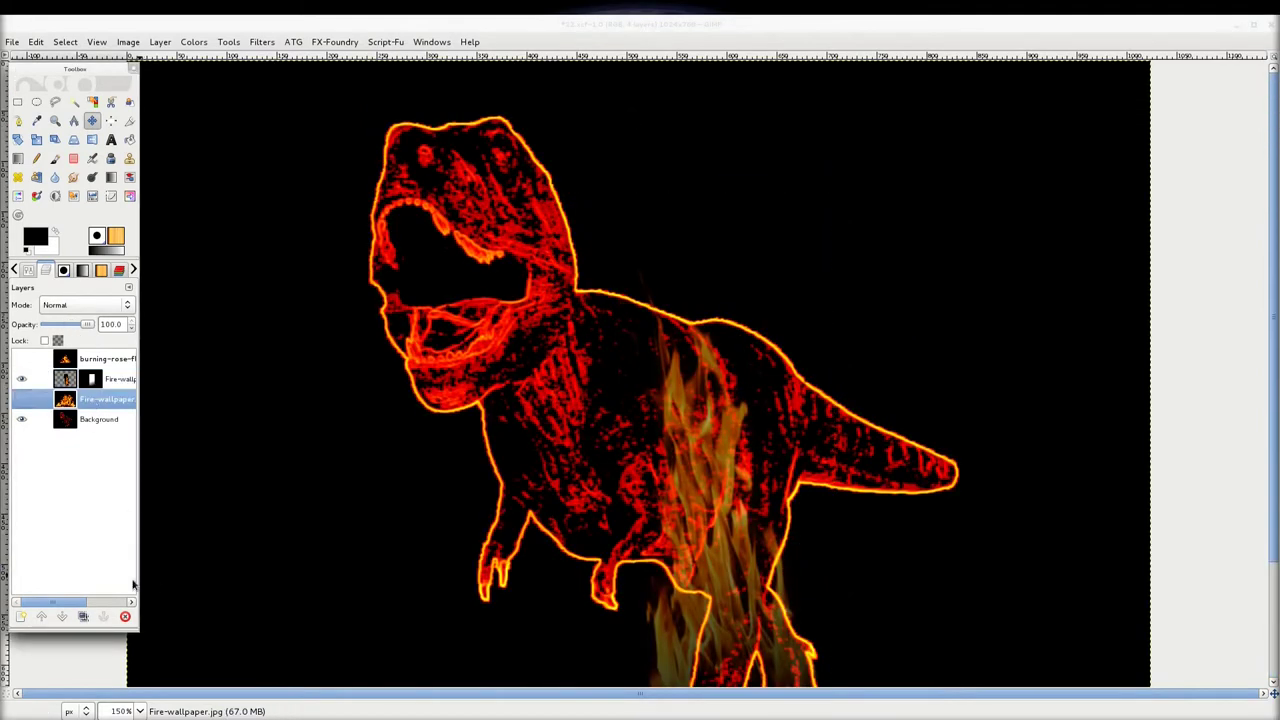
Duplicate the Fire-wallpaper layer, show the copy and blend it in Screen mode
left_click(84, 616)
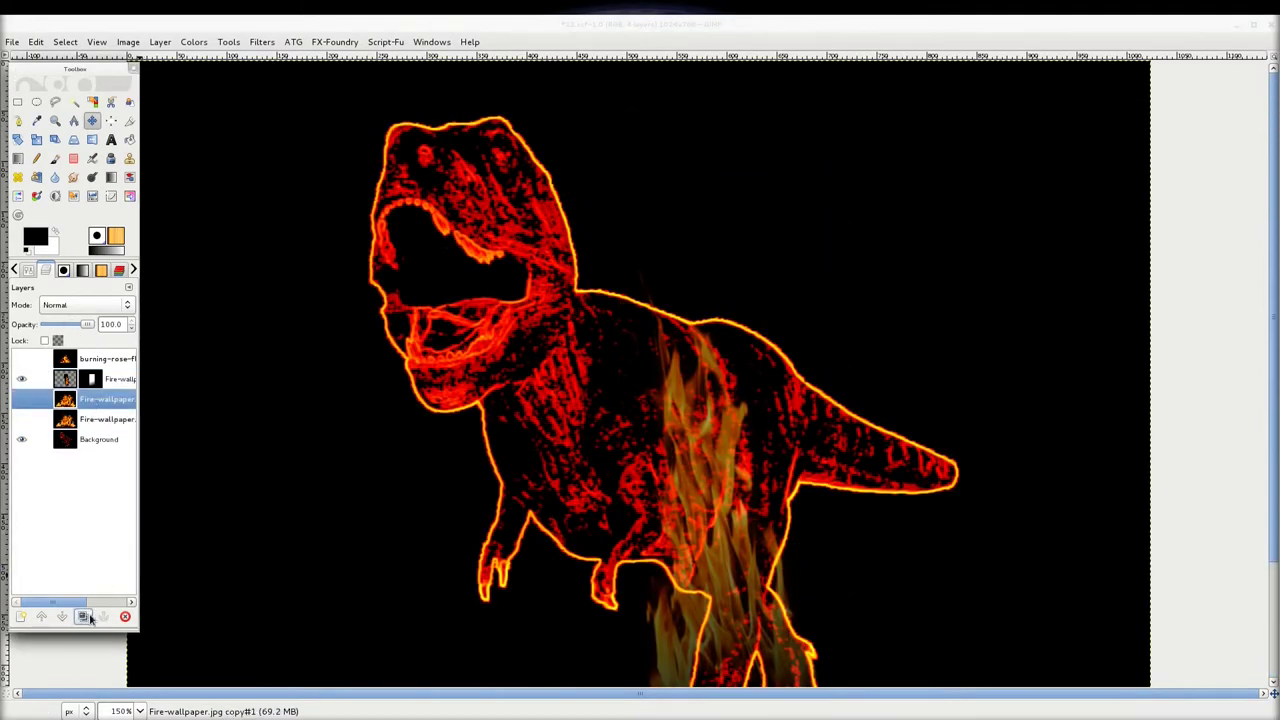
left_click(22, 399)
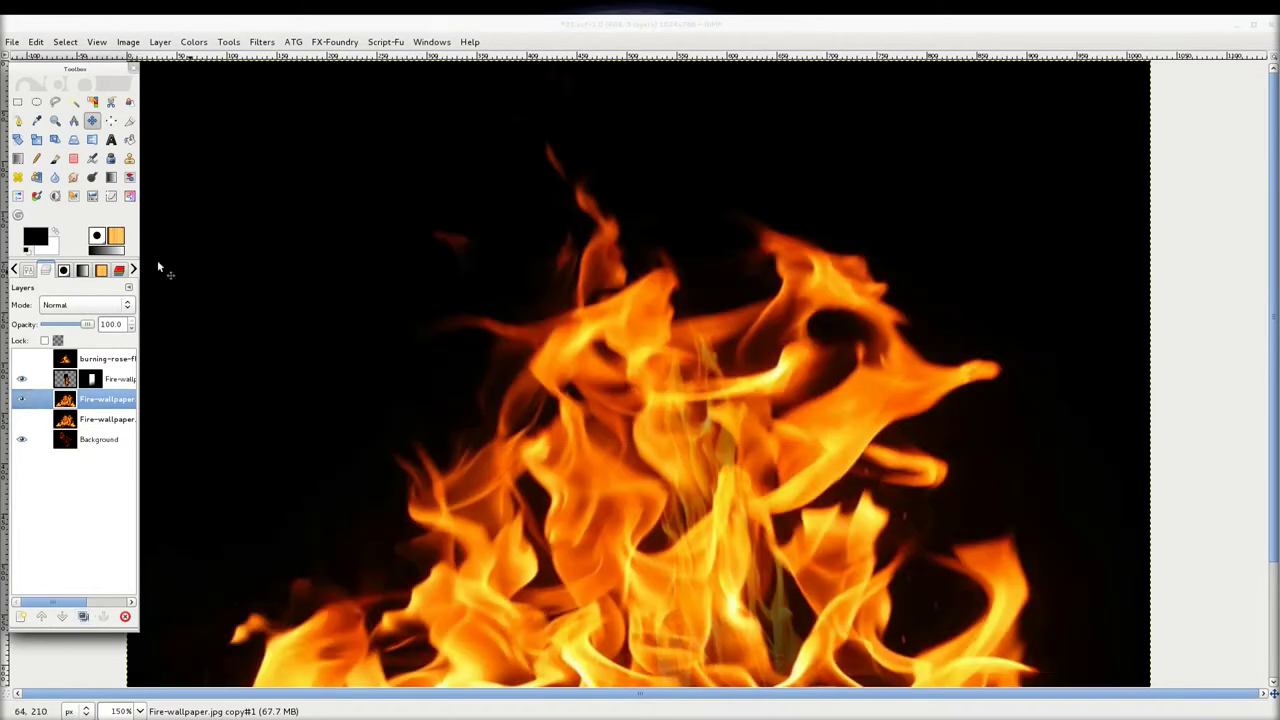
left_click(108, 307)
left_click(78, 395)
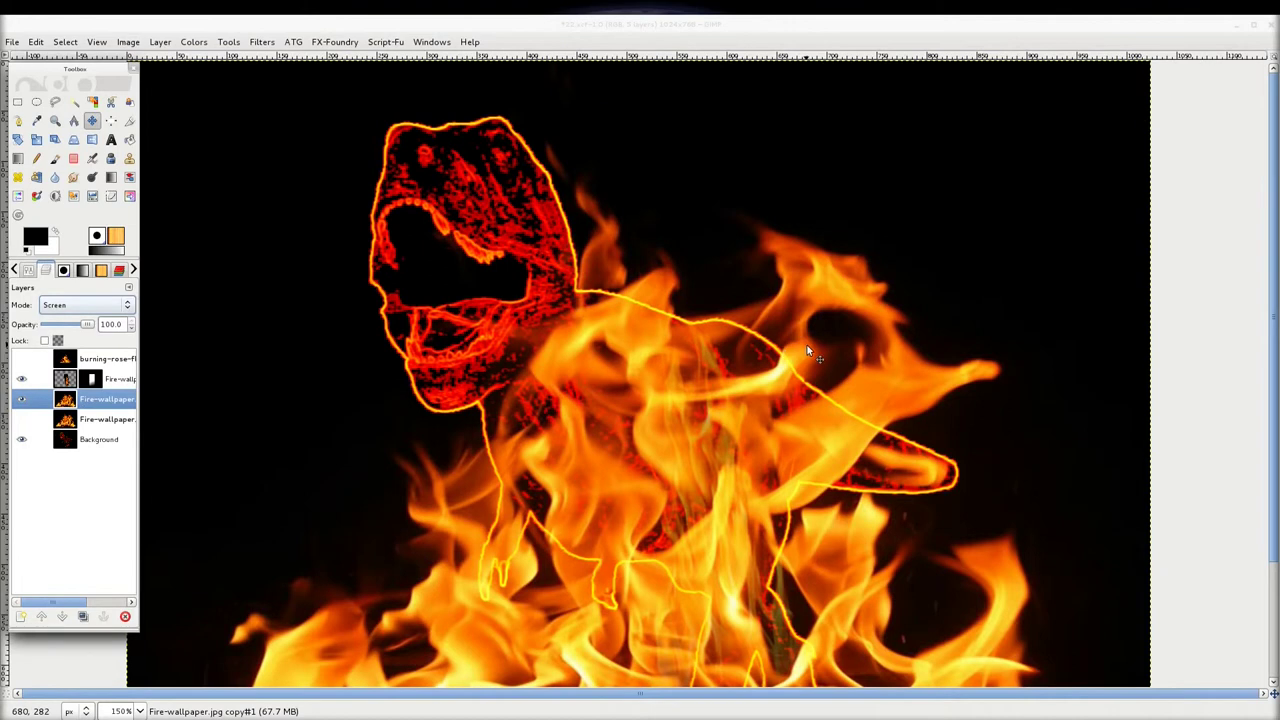
key("1")
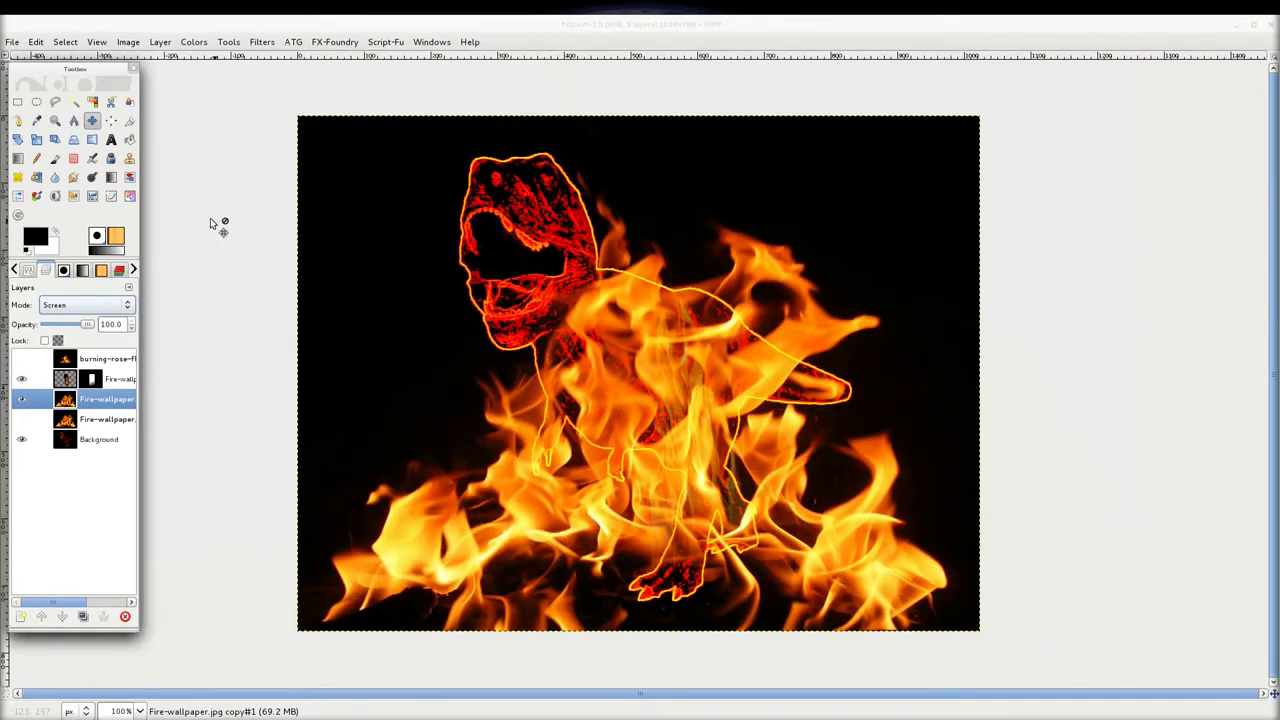
Shrink the flame copy from its corner and move it over the dinosaur's back
left_click(36, 139)
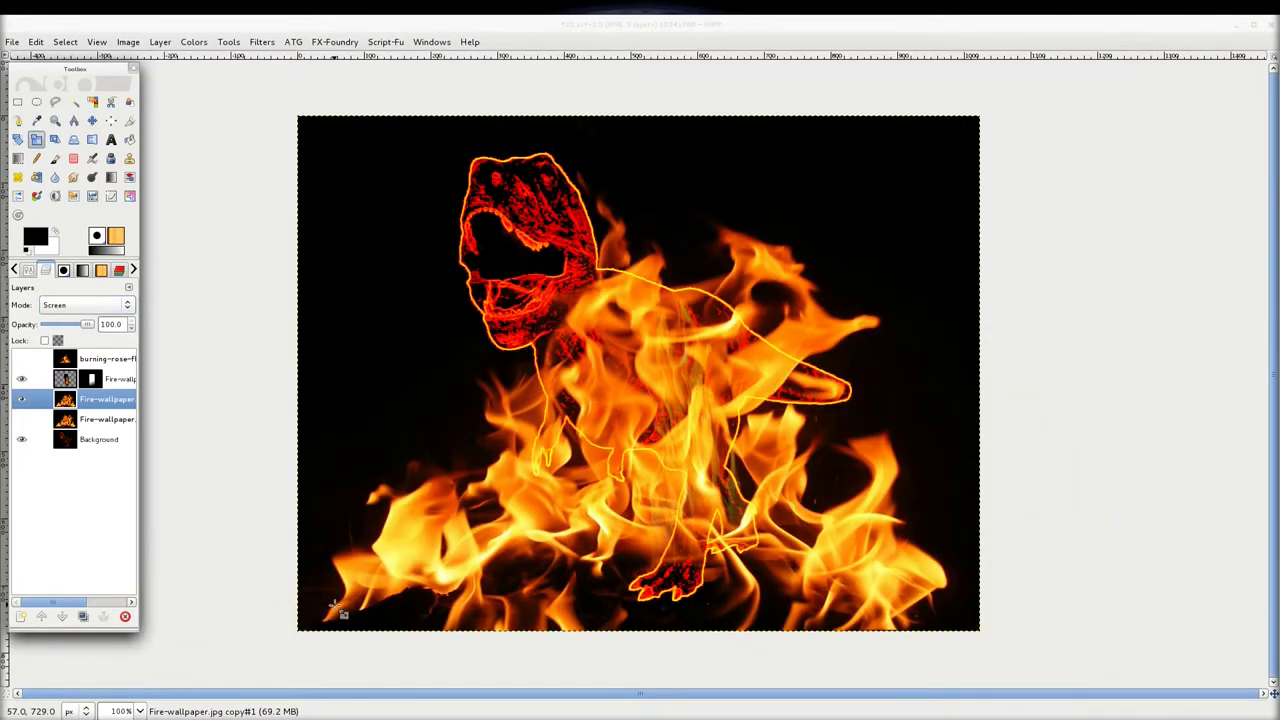
left_click_drag(340, 610, 660, 394)
key("Return")
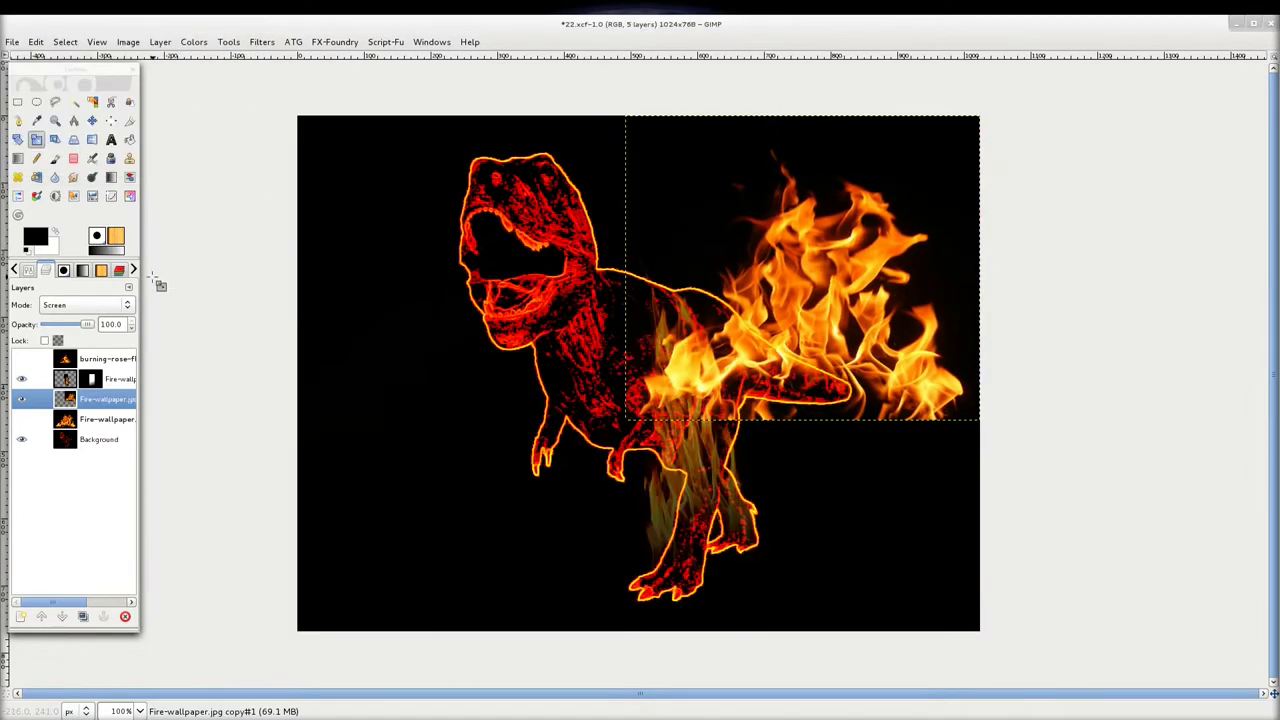
key("m")
mouse_move(753, 307)
left_mouse_down()
mouse_move(647, 281)
mouse_move(680, 270)
left_mouse_up()
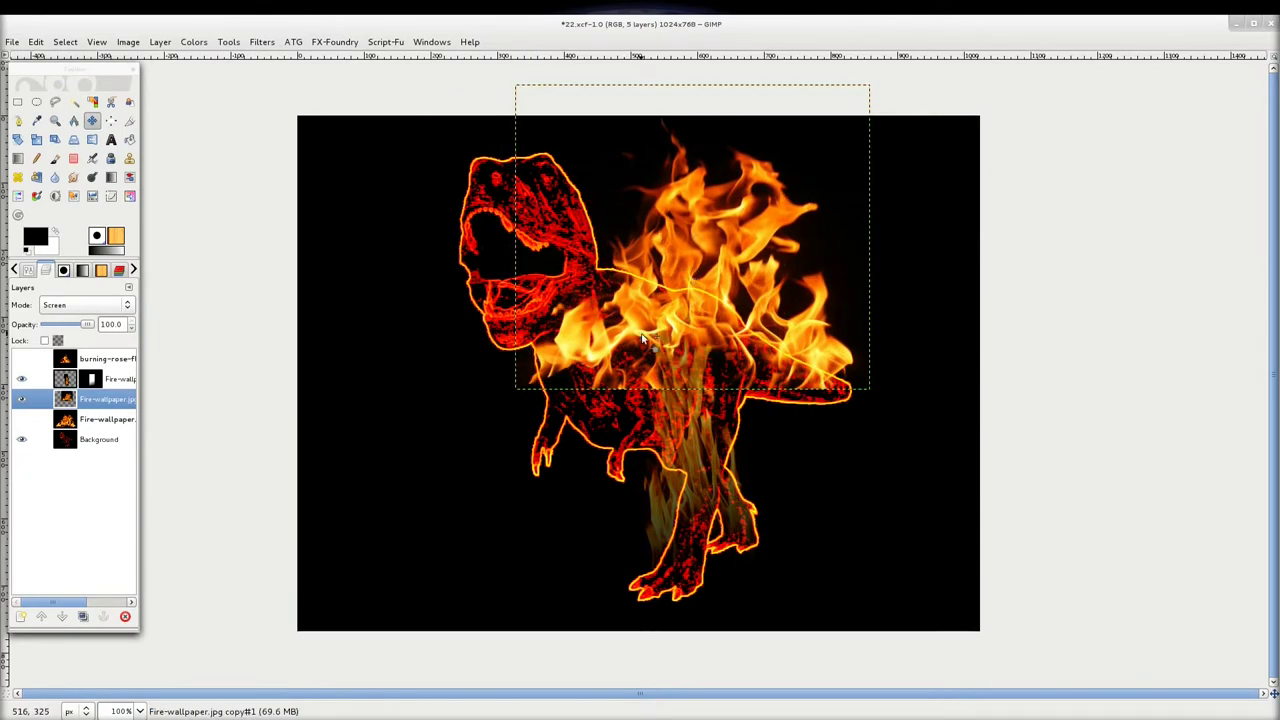
Tilt the flame copy about 7°, shift it right and up, then tilt it slightly more
key("shift+r")
left_click_drag(812, 392, 787, 398)
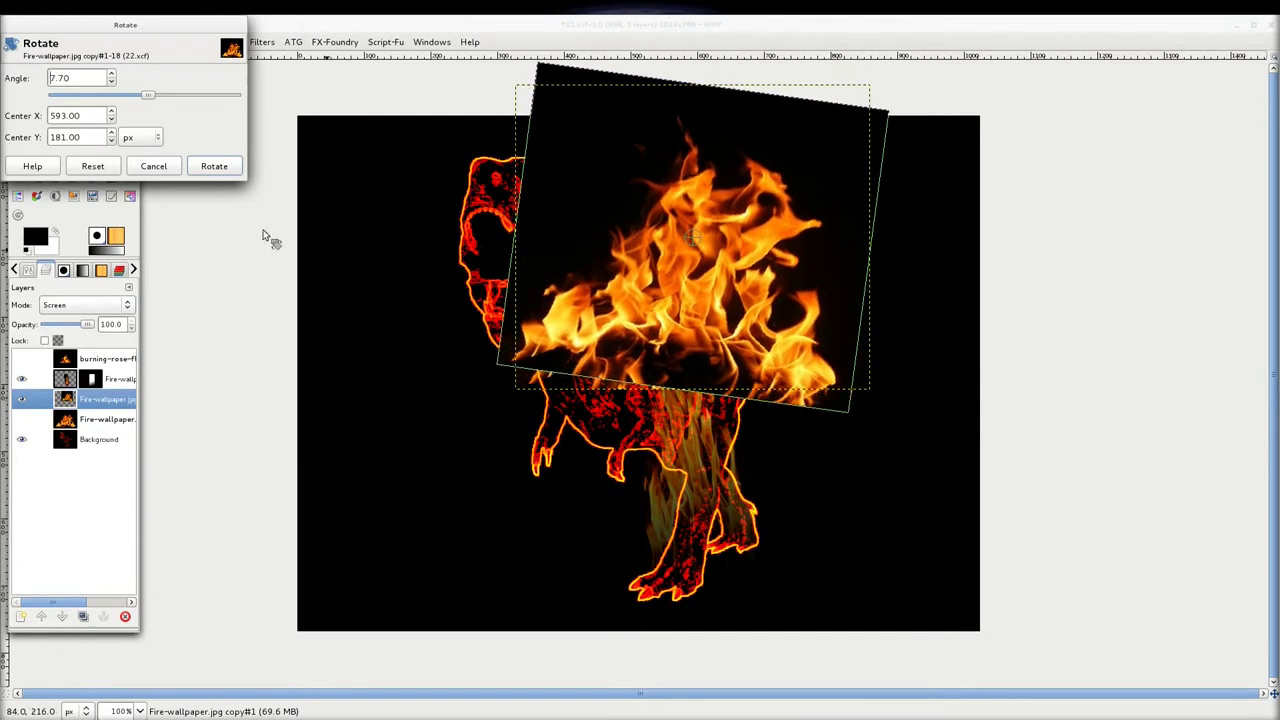
left_click(207, 170)
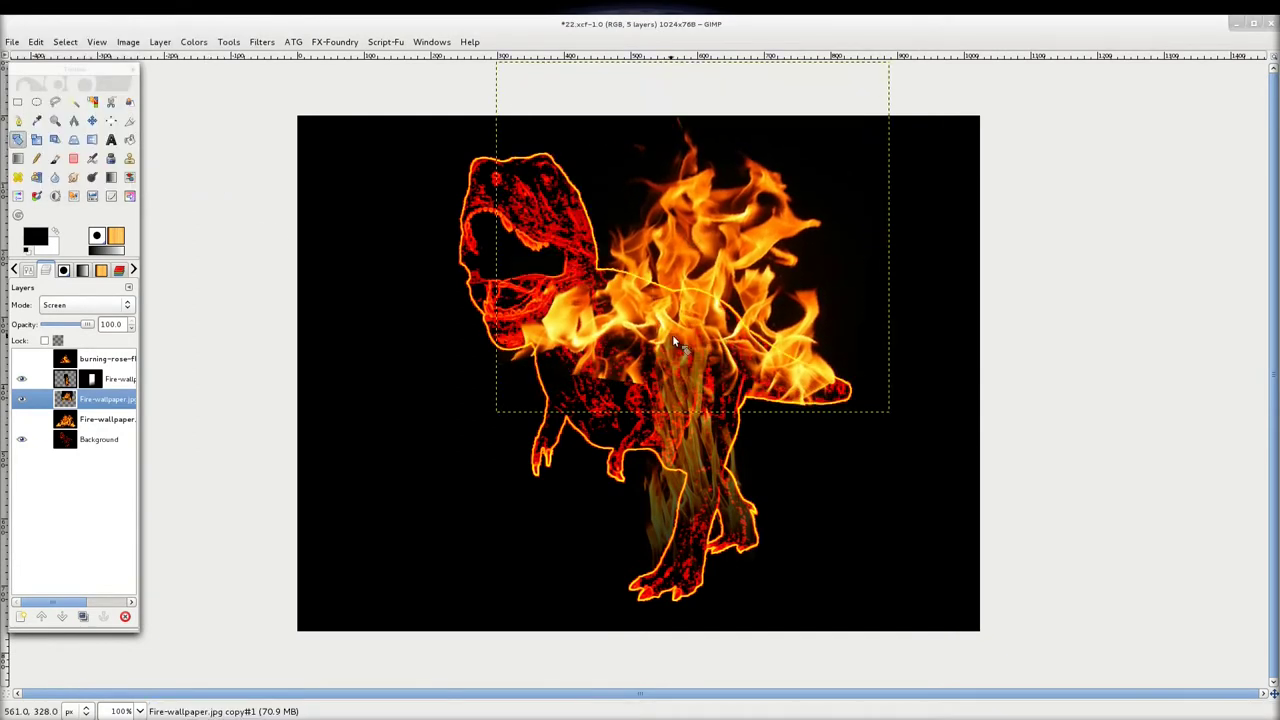
key("m")
left_click_drag(367, 305, 389, 291)
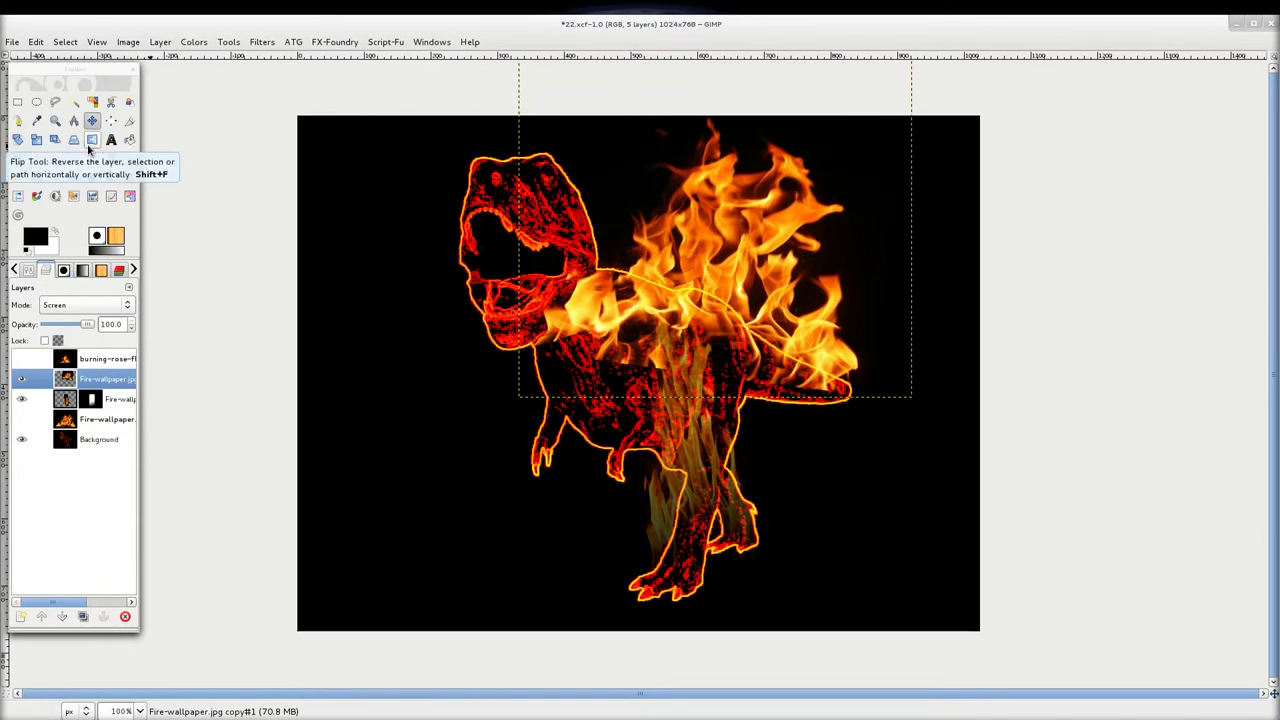
left_click(17, 139)
left_click_drag(848, 292, 837, 286)
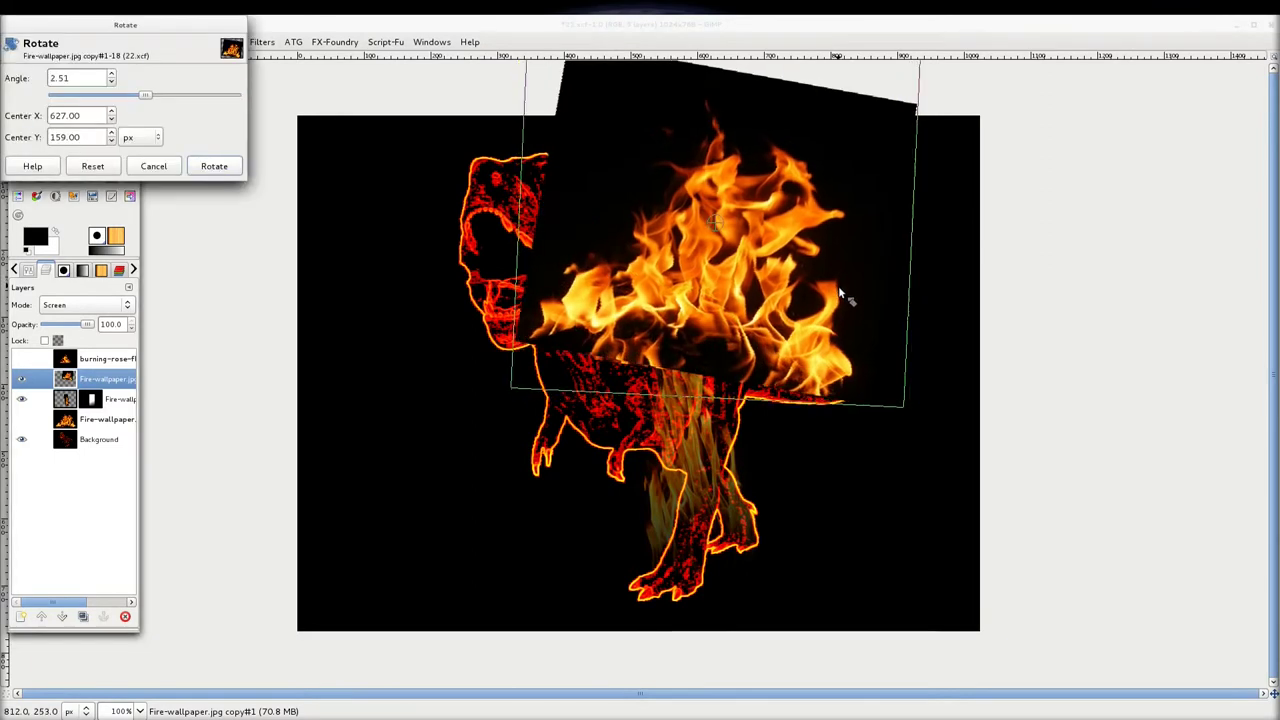
left_click(213, 166)
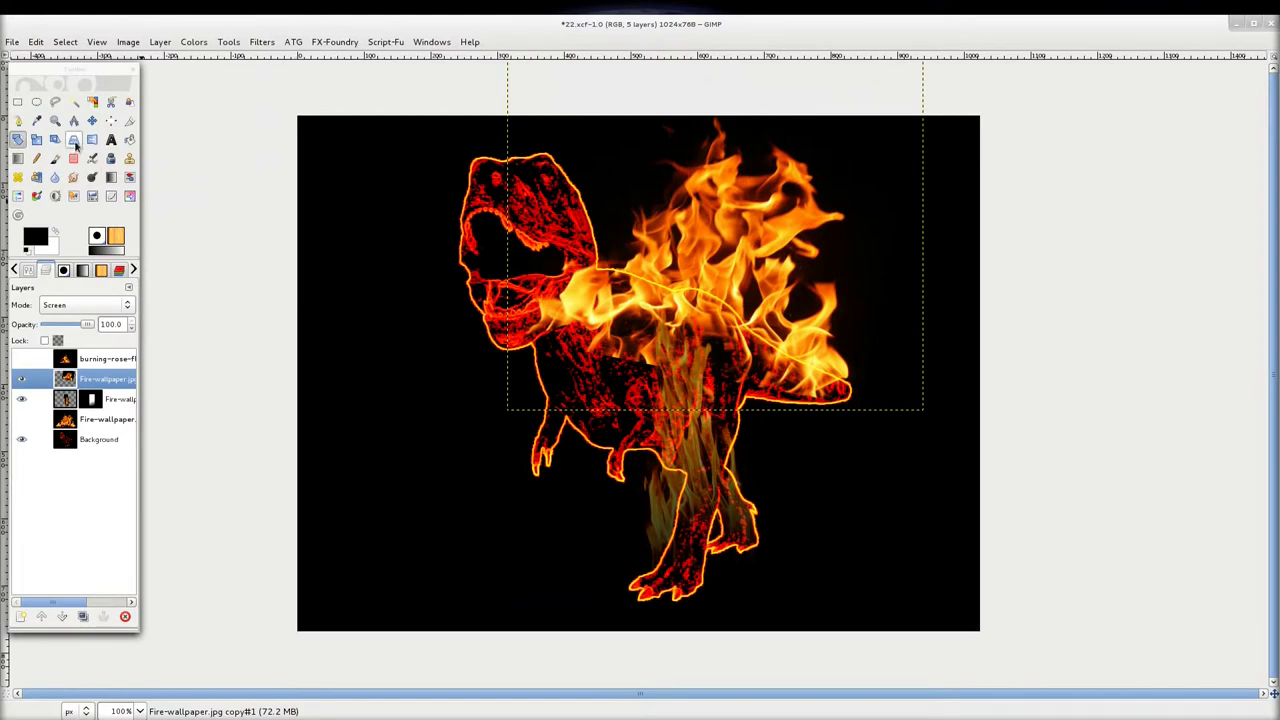
Narrow the flame copy from its left side and reduce its height to 384 pixels
left_click(38, 142)
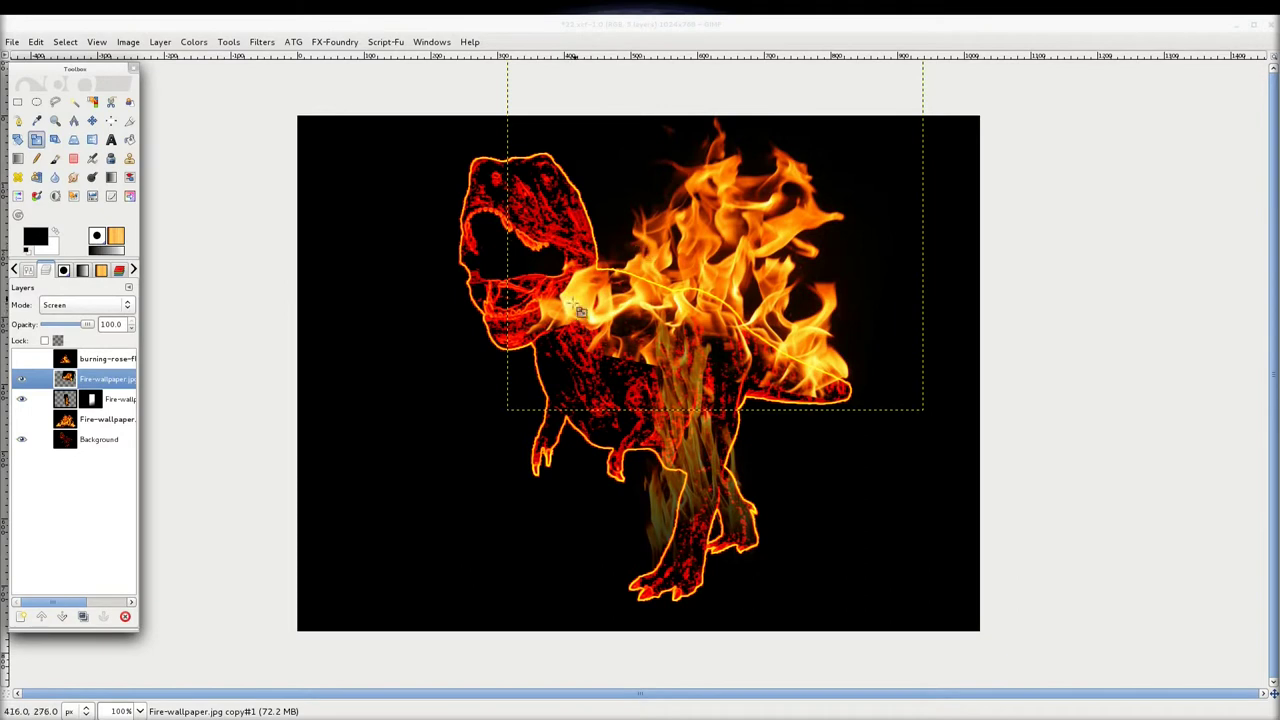
left_click(530, 258)
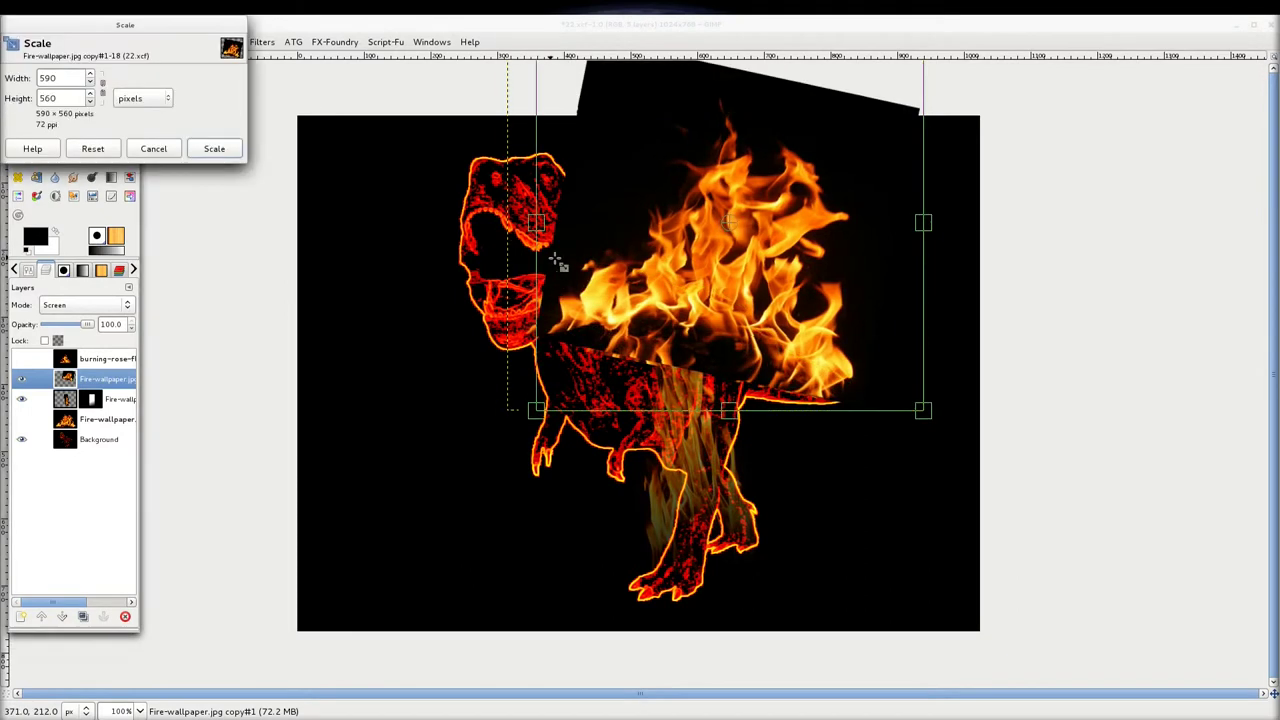
left_click_drag(550, 262, 572, 266)
left_click(214, 148)
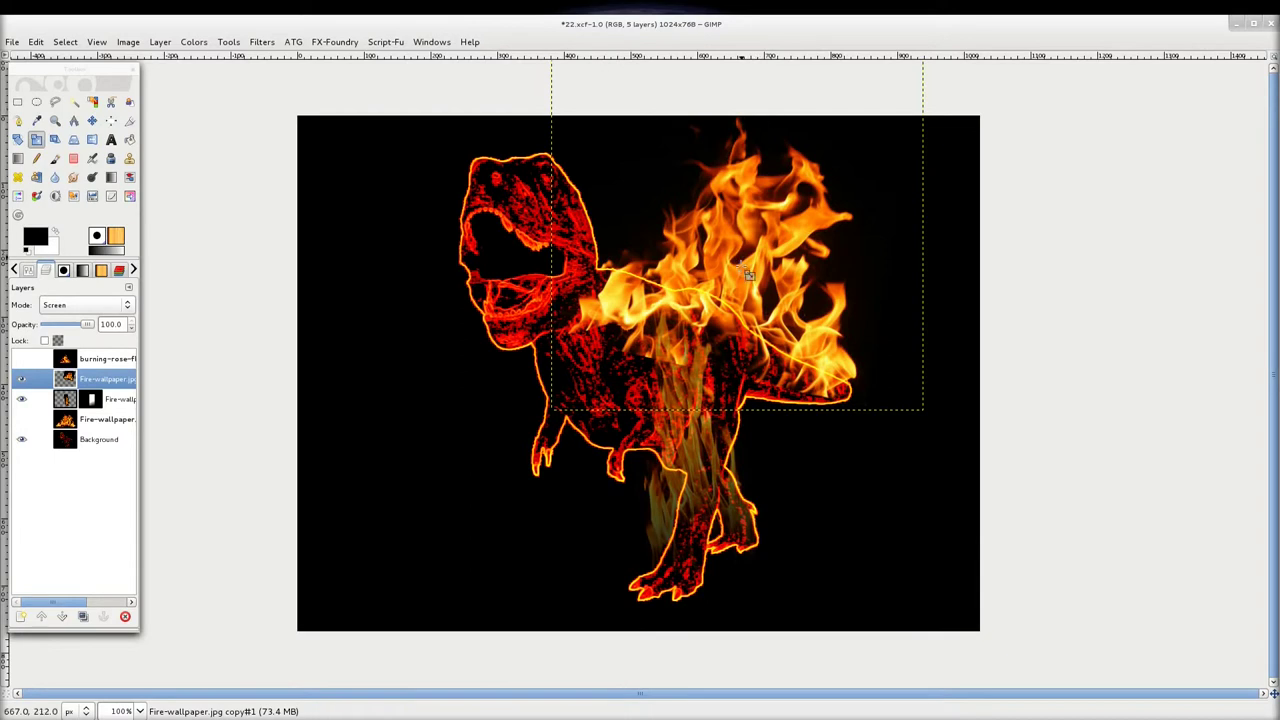
left_click(728, 63)
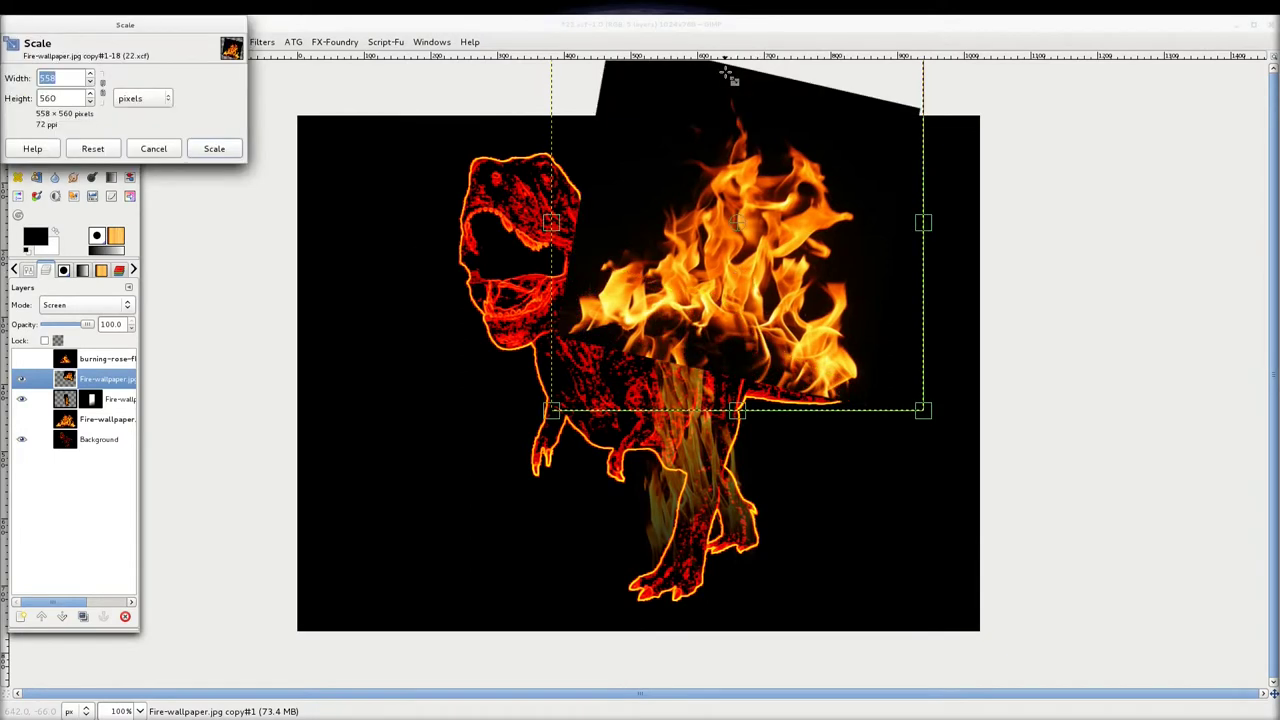
left_click_drag(728, 75, 733, 195)
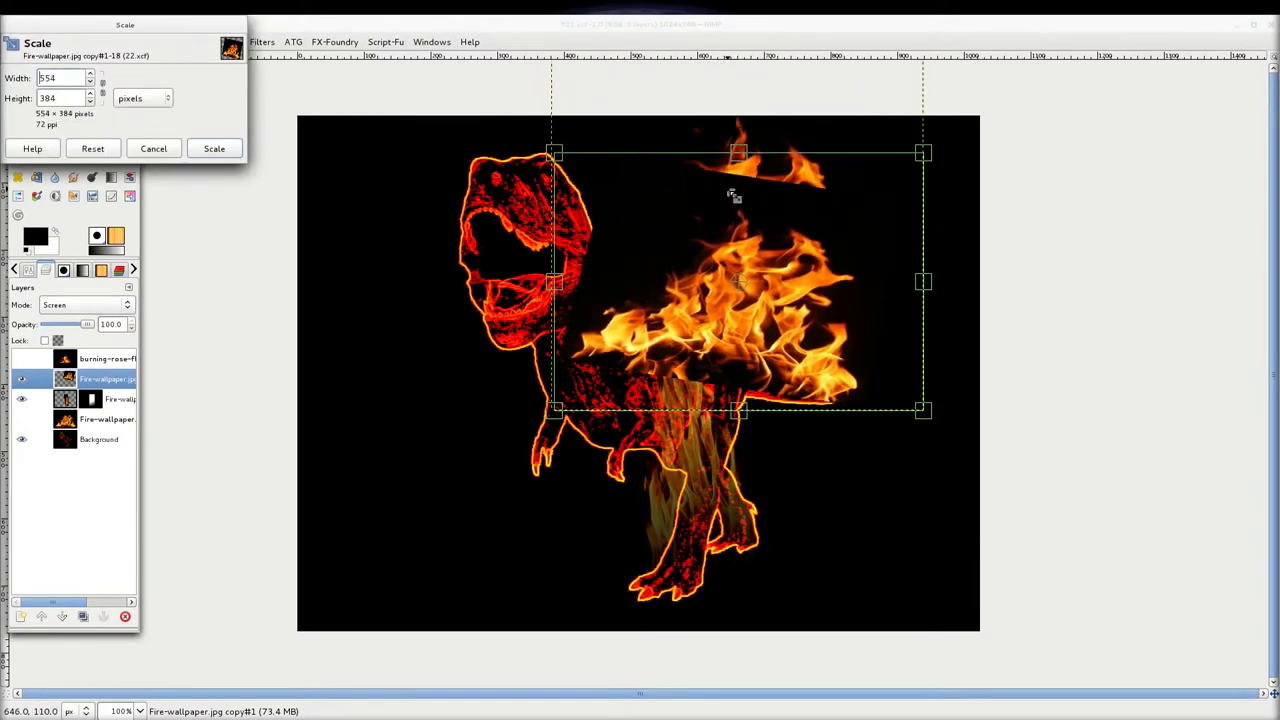
left_click(214, 148)
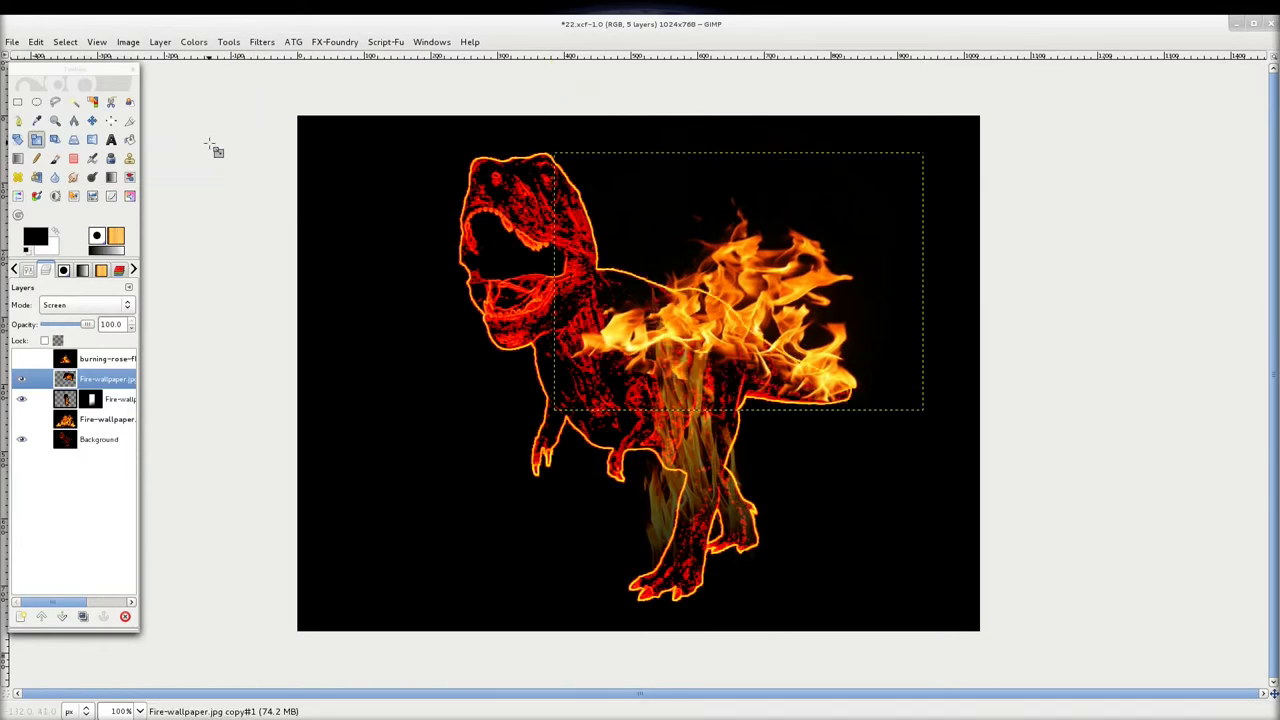
Move the flame copy up, rotate it about 7°, and nudge it slightly right
left_click(92, 120)
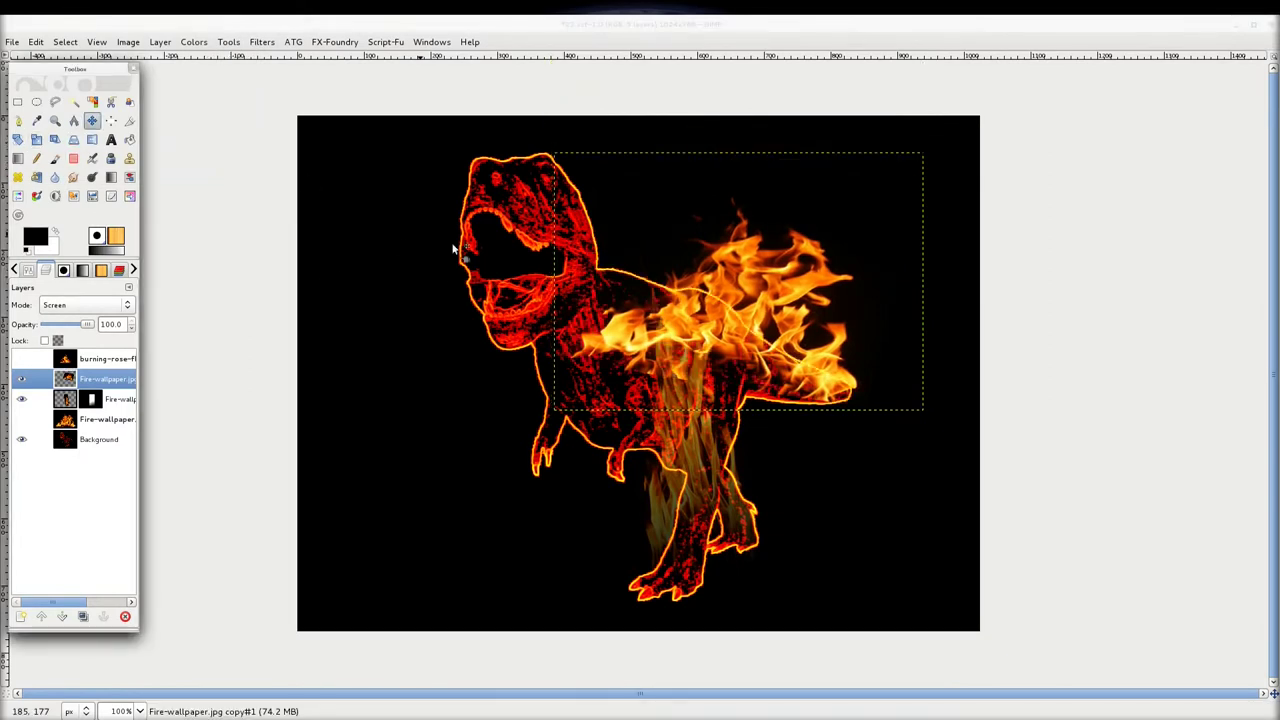
left_click_drag(734, 328, 745, 281)
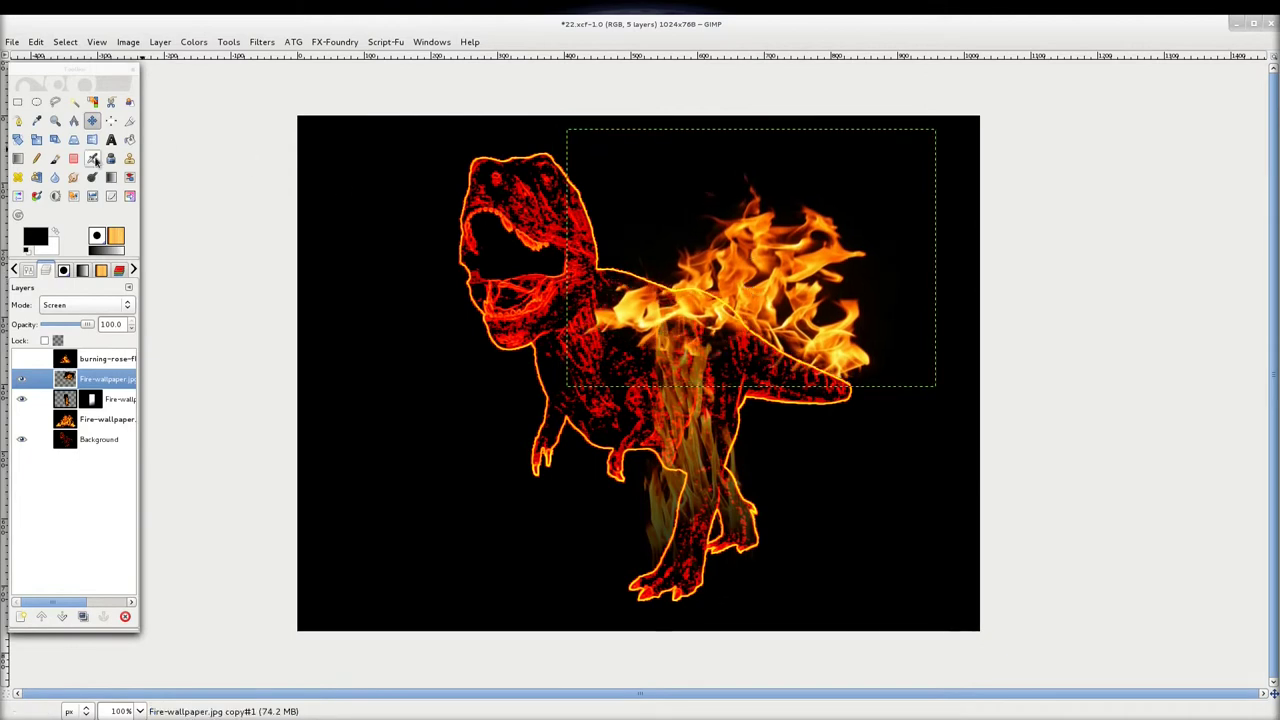
left_click(37, 141)
left_click_drag(878, 316, 876, 335)
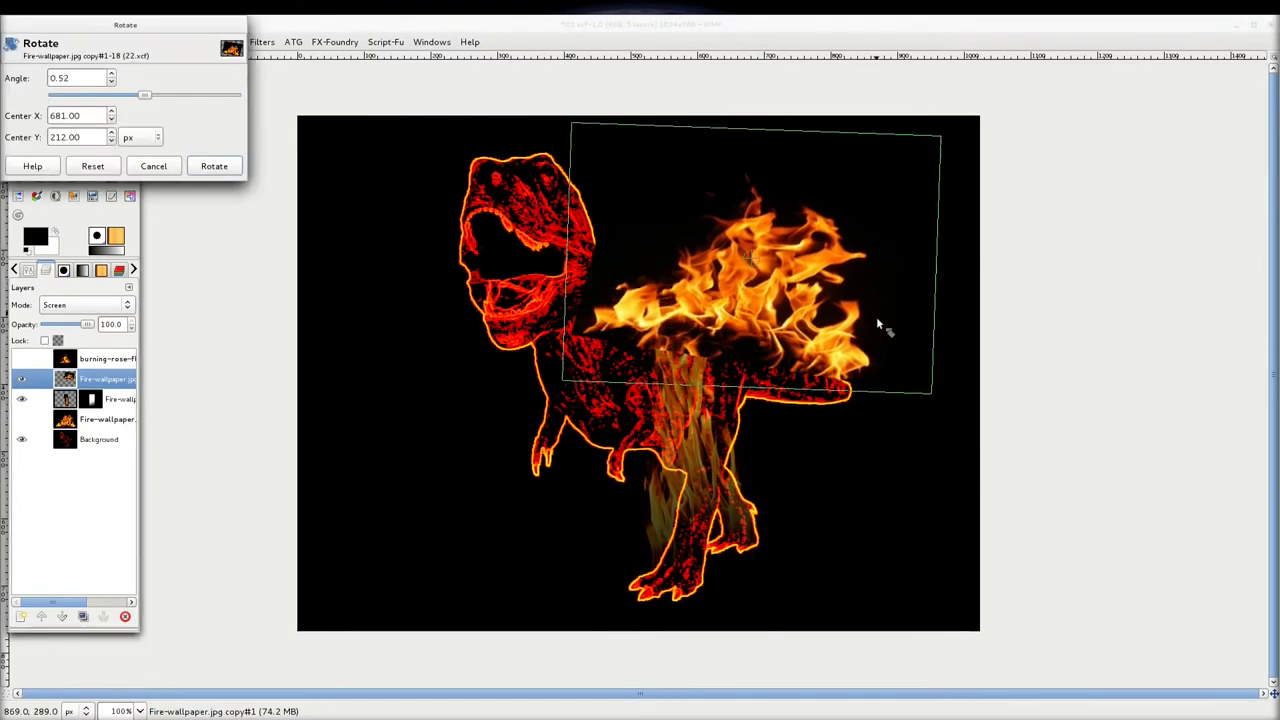
left_click(229, 172)
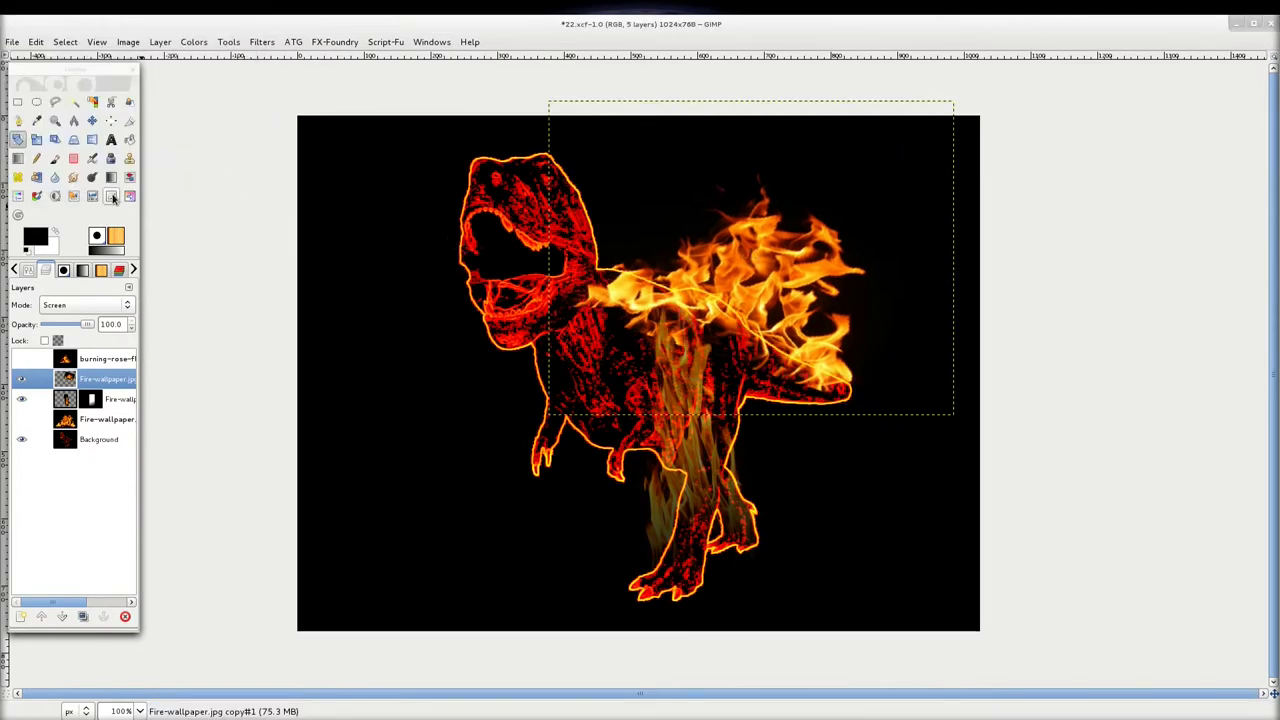
left_click(97, 119)
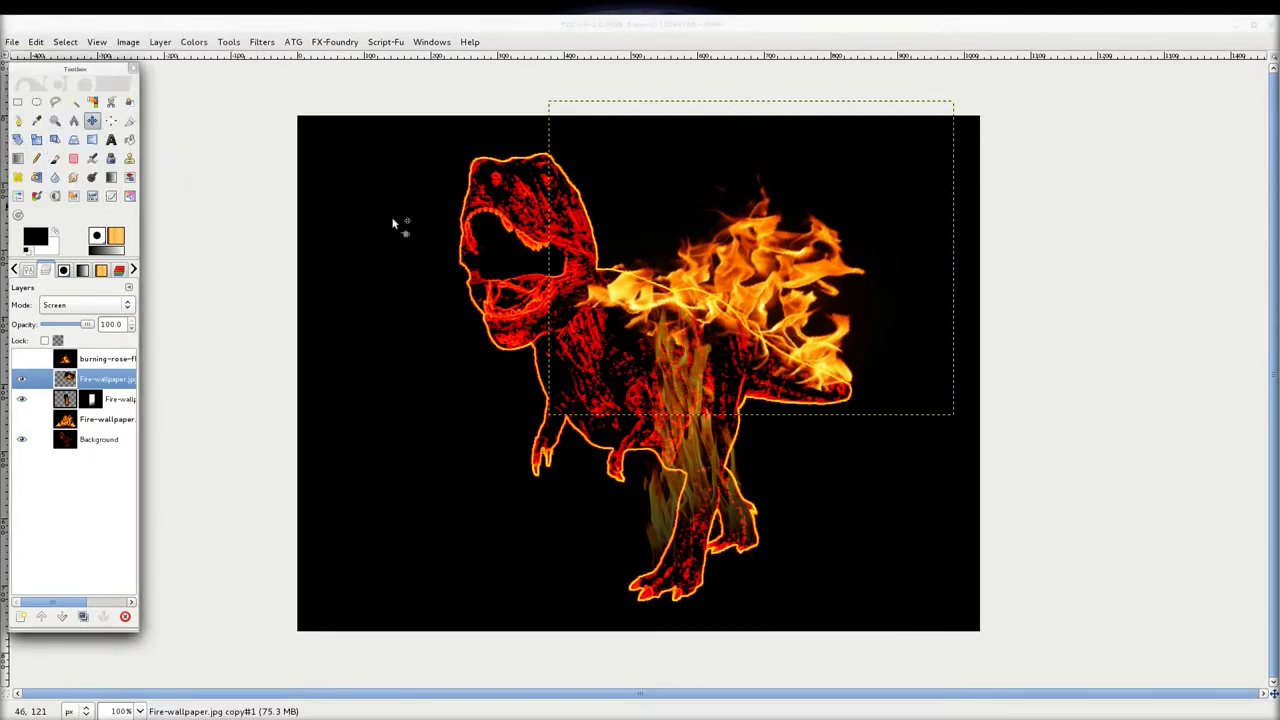
left_click_drag(741, 266, 753, 266)
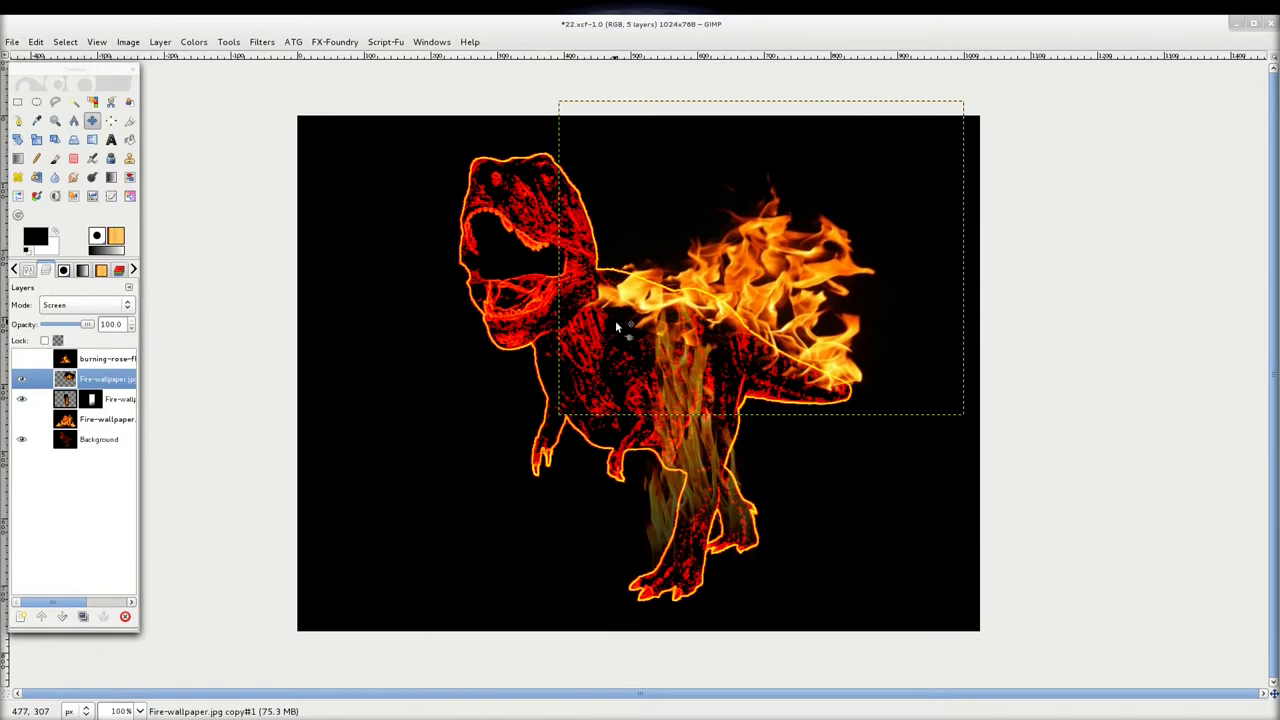
Add a white, fully opaque layer mask to the flame copy layer
left_click(118, 386)
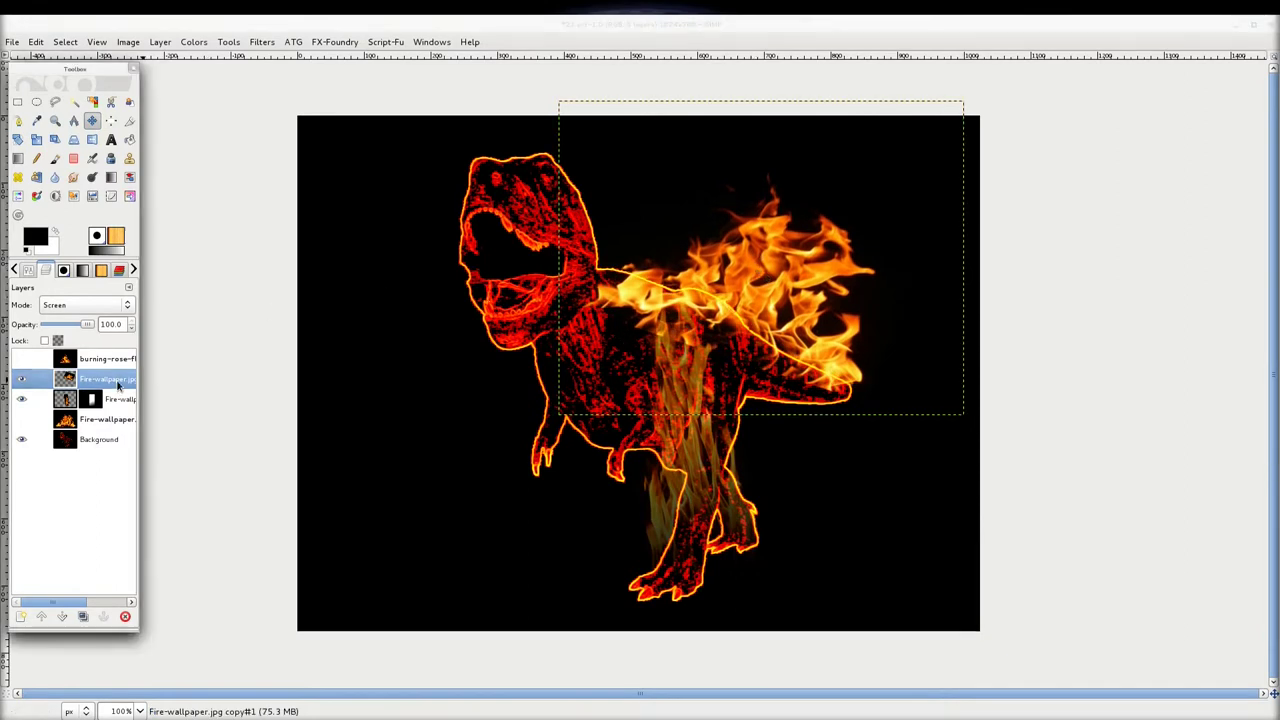
right_click(118, 386)
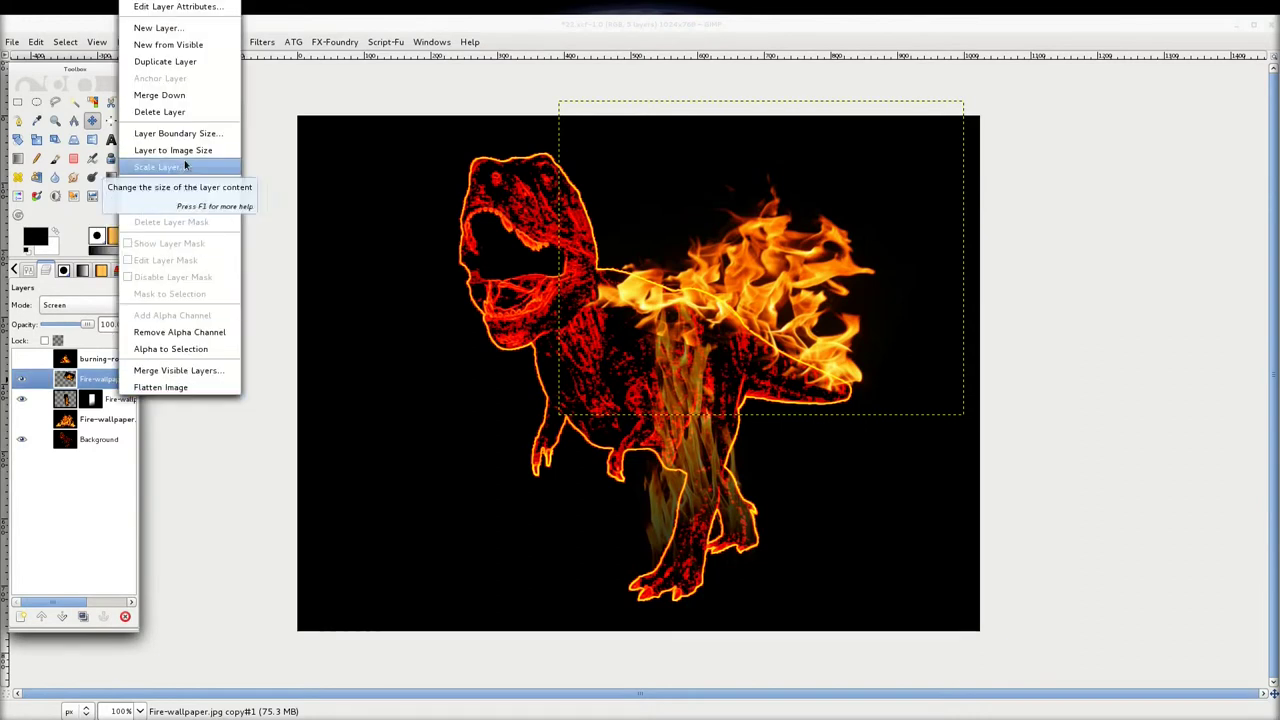
left_click(194, 192)
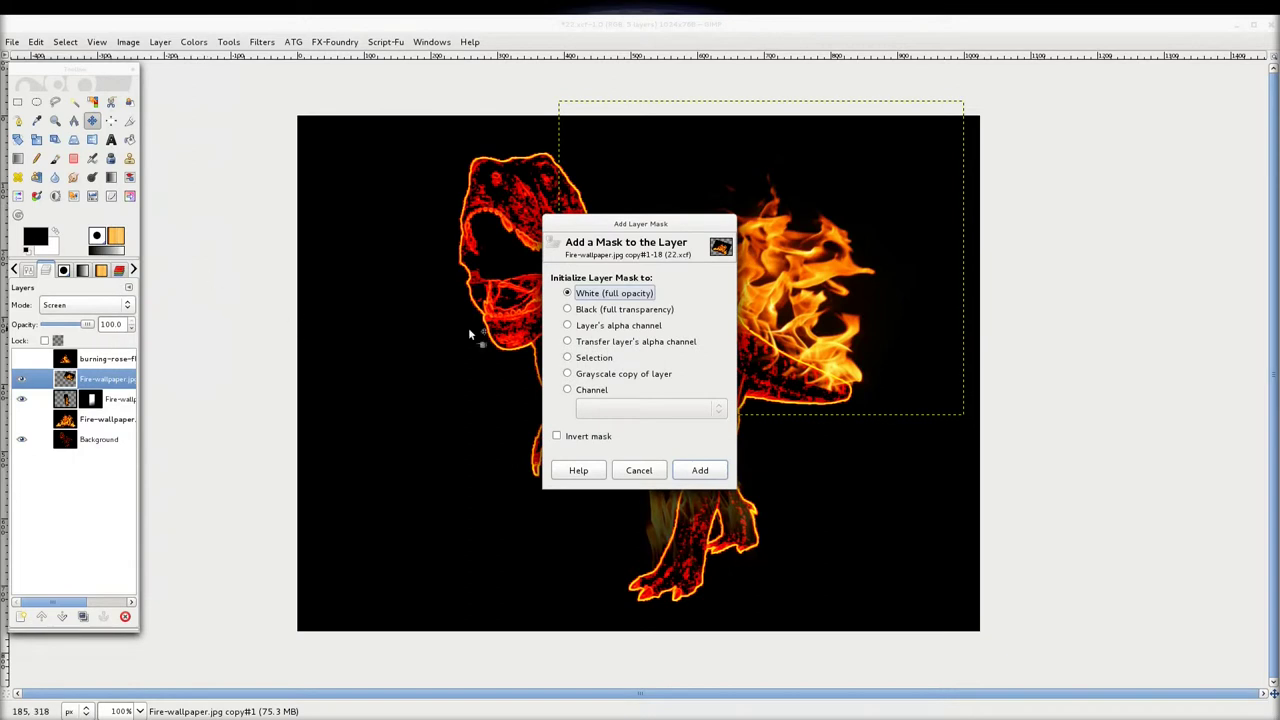
left_click(700, 471)
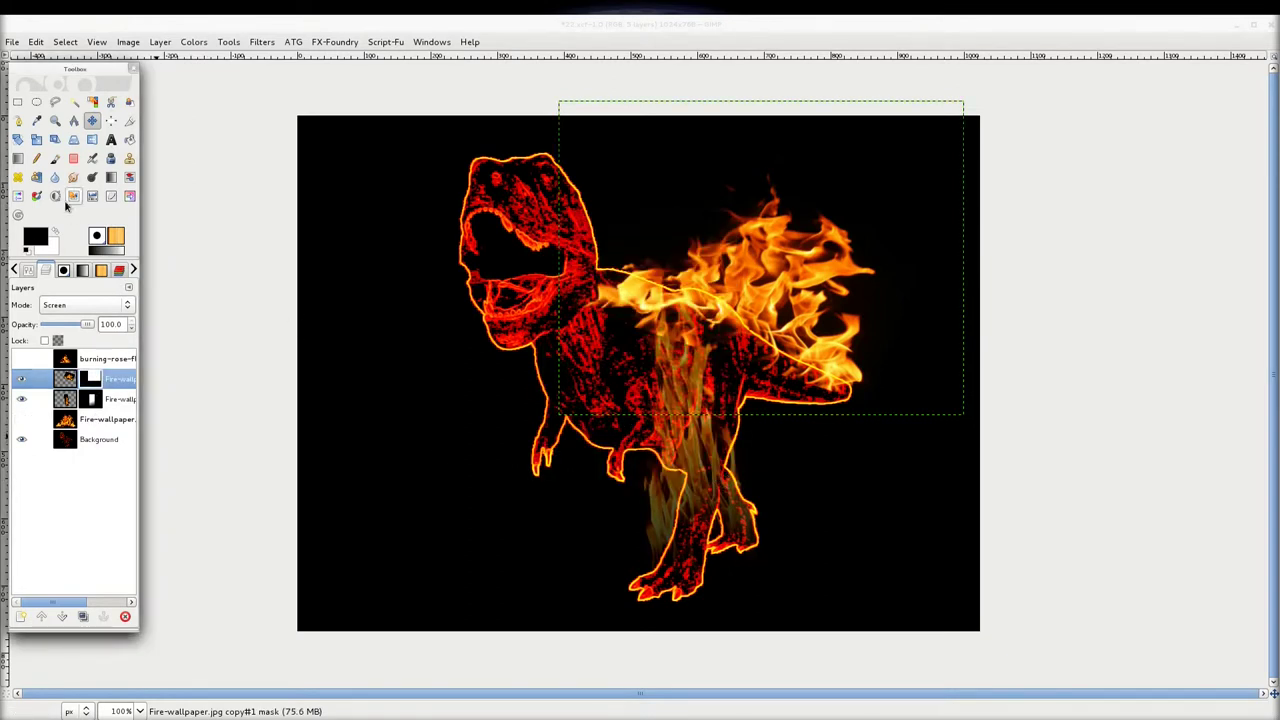
Draw gradients on the mask to fade the flames over the dinosaur's back
left_click(18, 160)
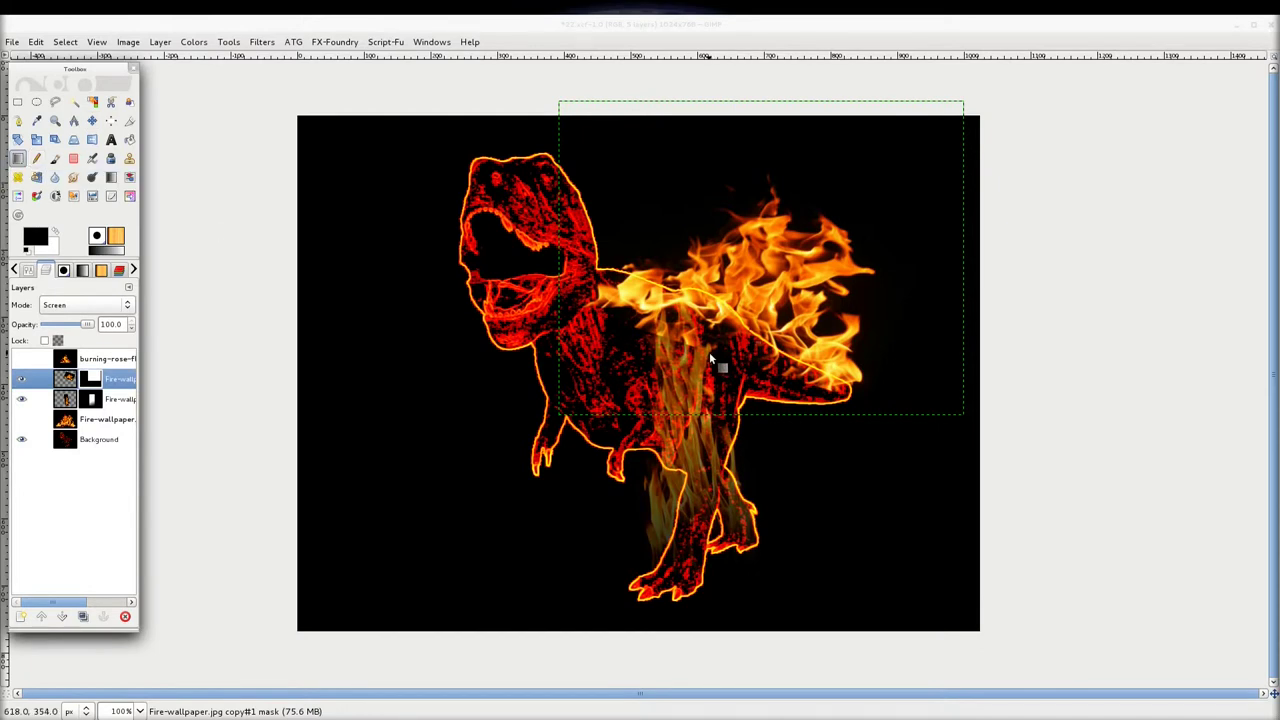
left_click_drag(707, 358, 740, 296)
left_click_drag(660, 318, 726, 276)
mouse_move(697, 367)
left_mouse_down()
mouse_move(709, 316)
mouse_move(698, 314)
mouse_move(728, 267)
left_mouse_up()
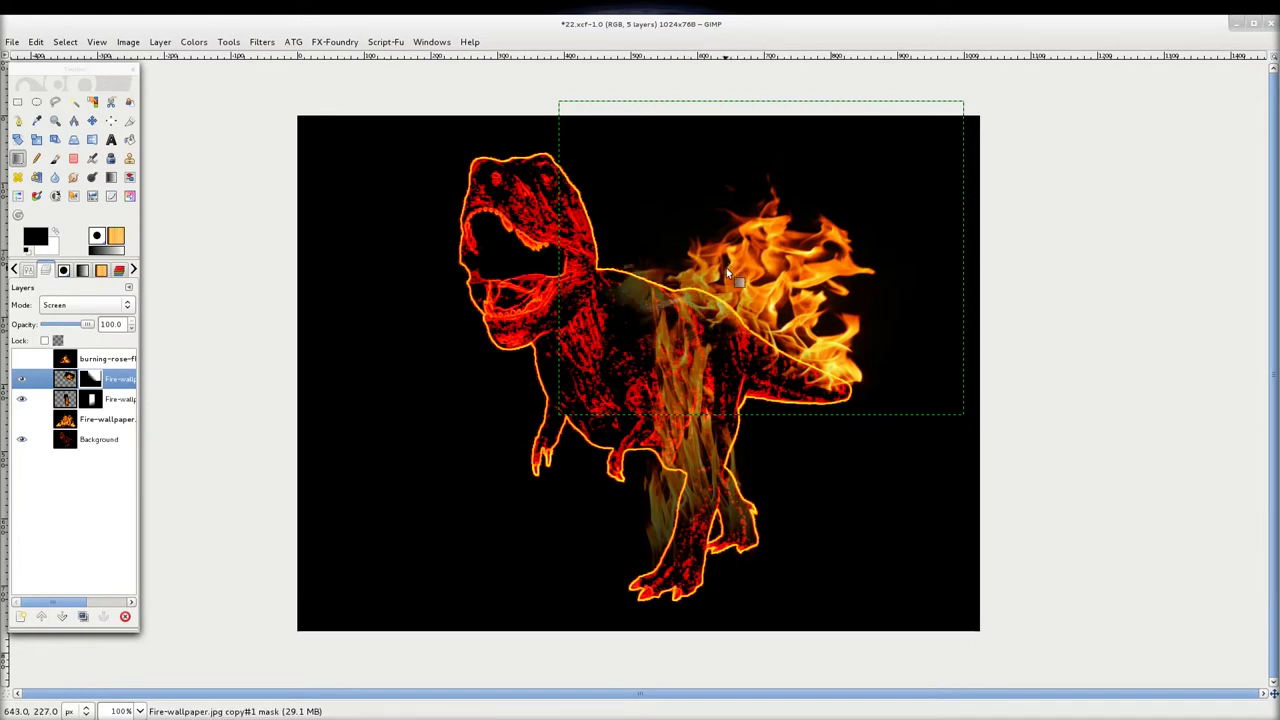
left_click_drag(733, 351, 731, 302)
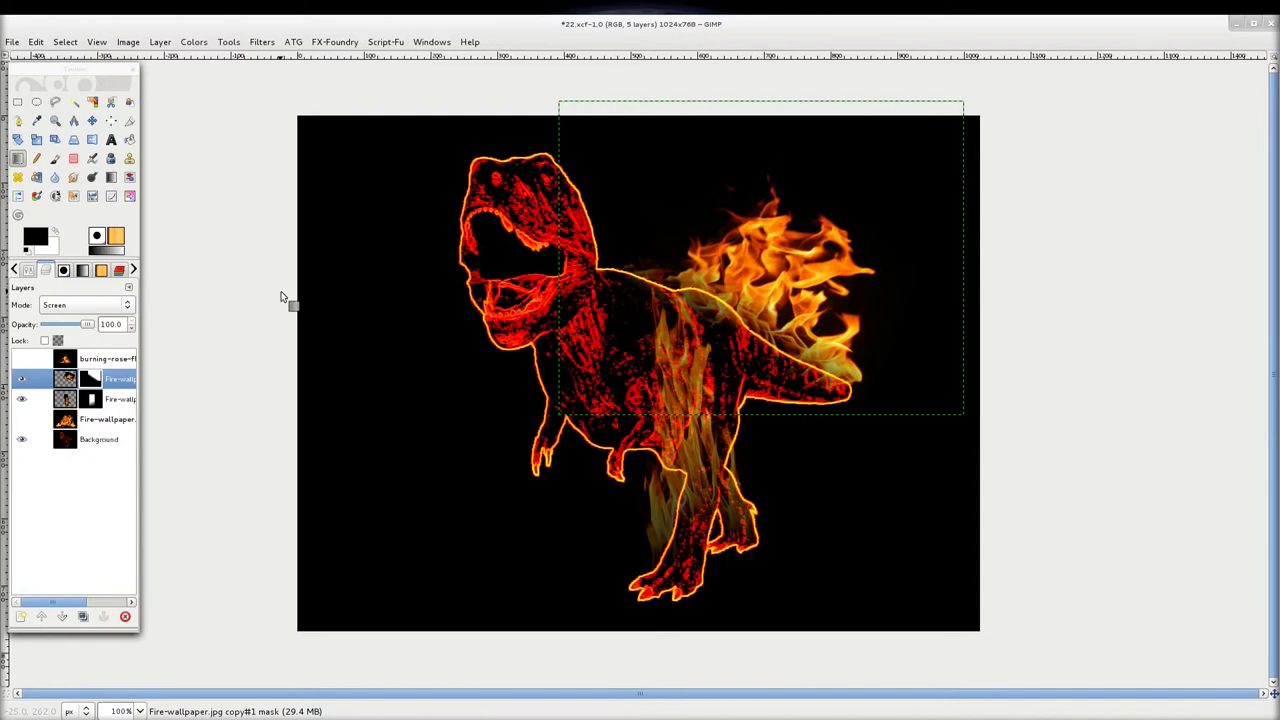
Shift the masked flame layer slightly left and down into place
left_click(92, 120)
left_click_drag(784, 265, 770, 277)
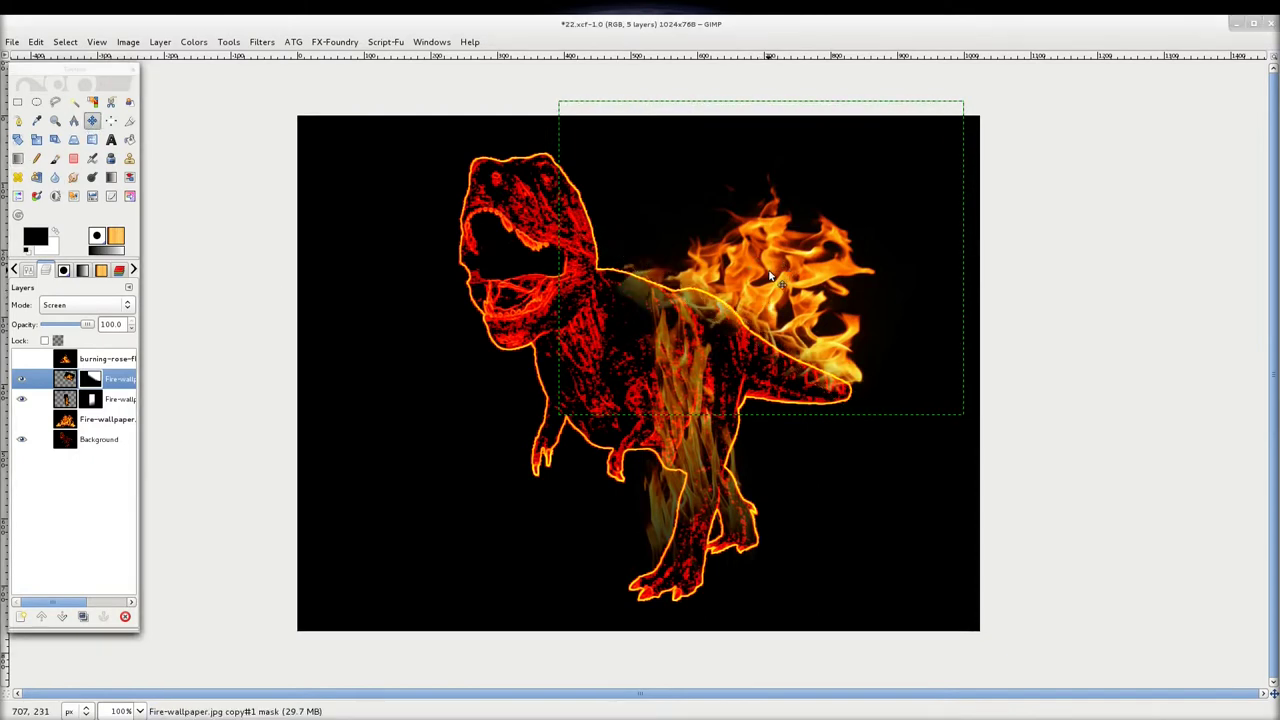
left_click(64, 379)
left_click_drag(798, 275, 790, 279)
left_click(66, 378)
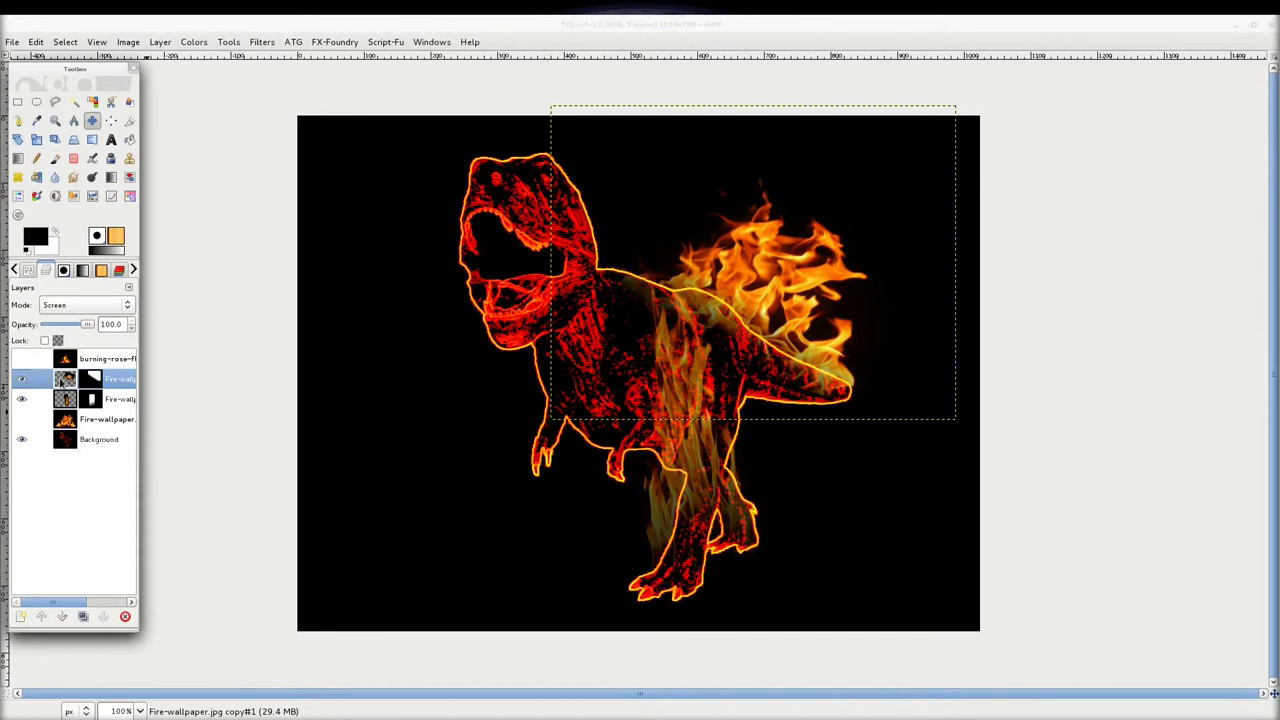
Try and undo a left-side mask fade, nudge the layer left, and keep 100% opacity
left_click(97, 381)
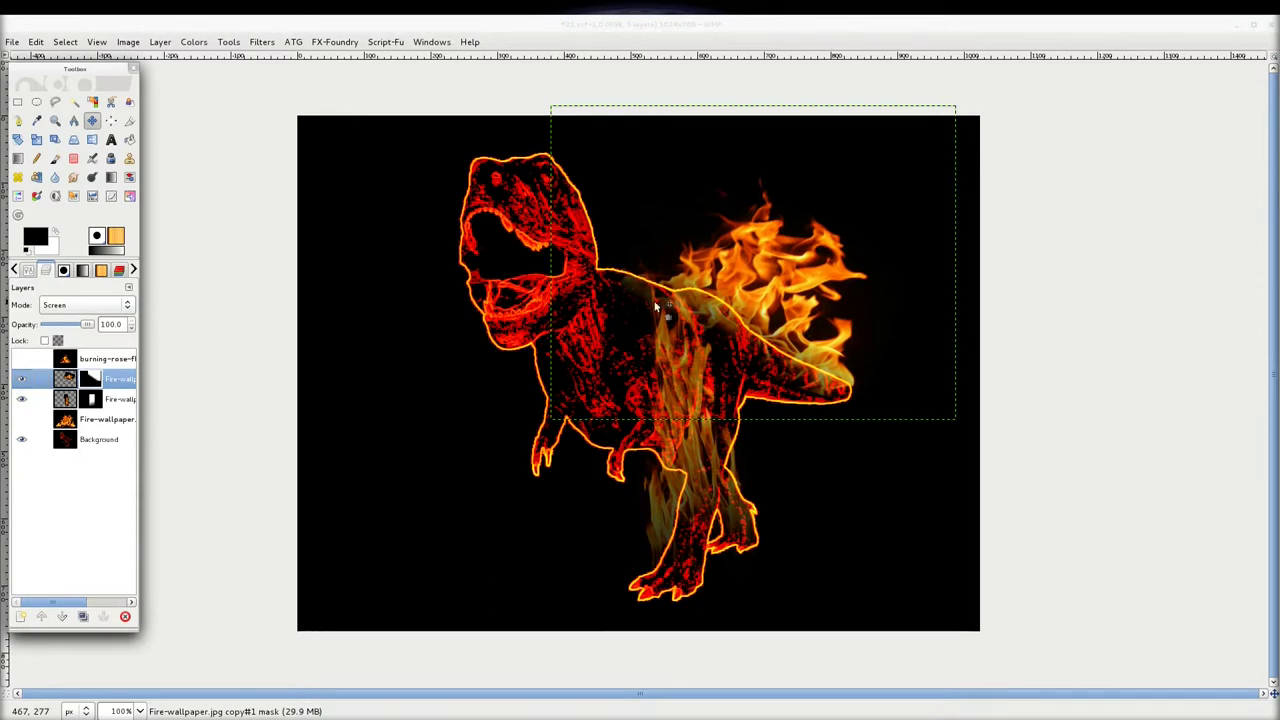
left_click_drag(680, 275, 790, 262)
key("ctrl+z")
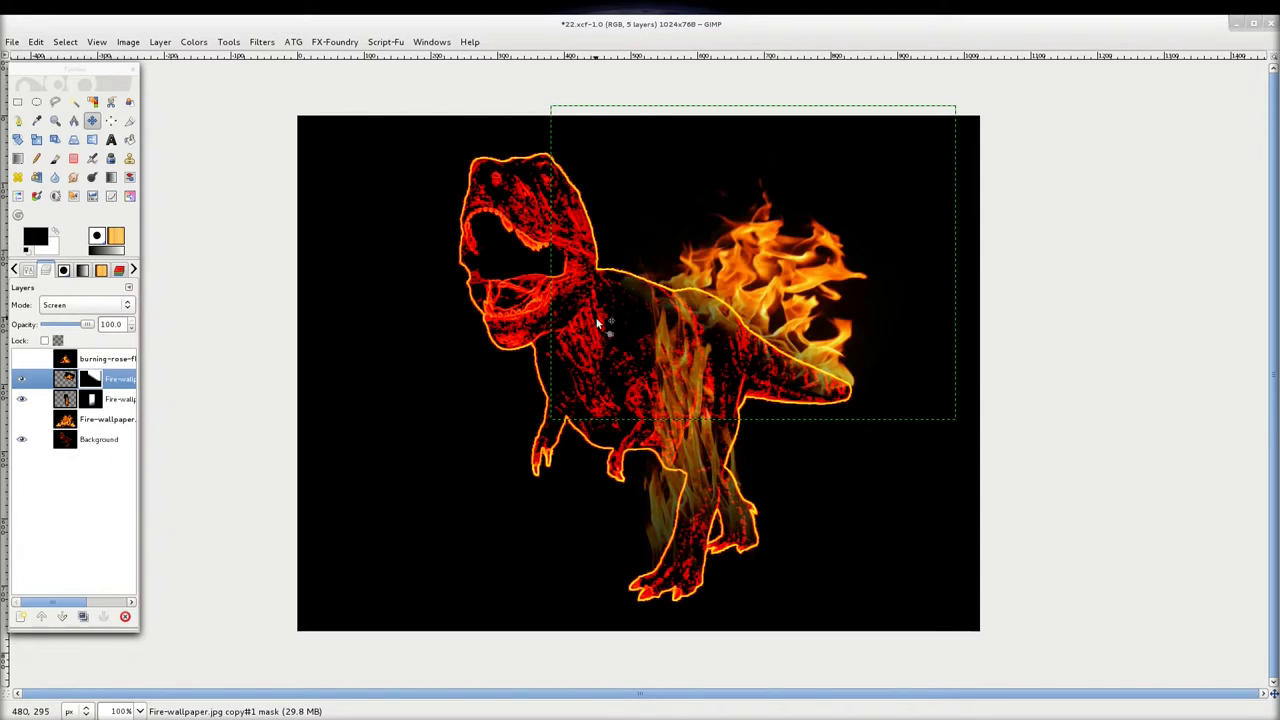
left_click(63, 381)
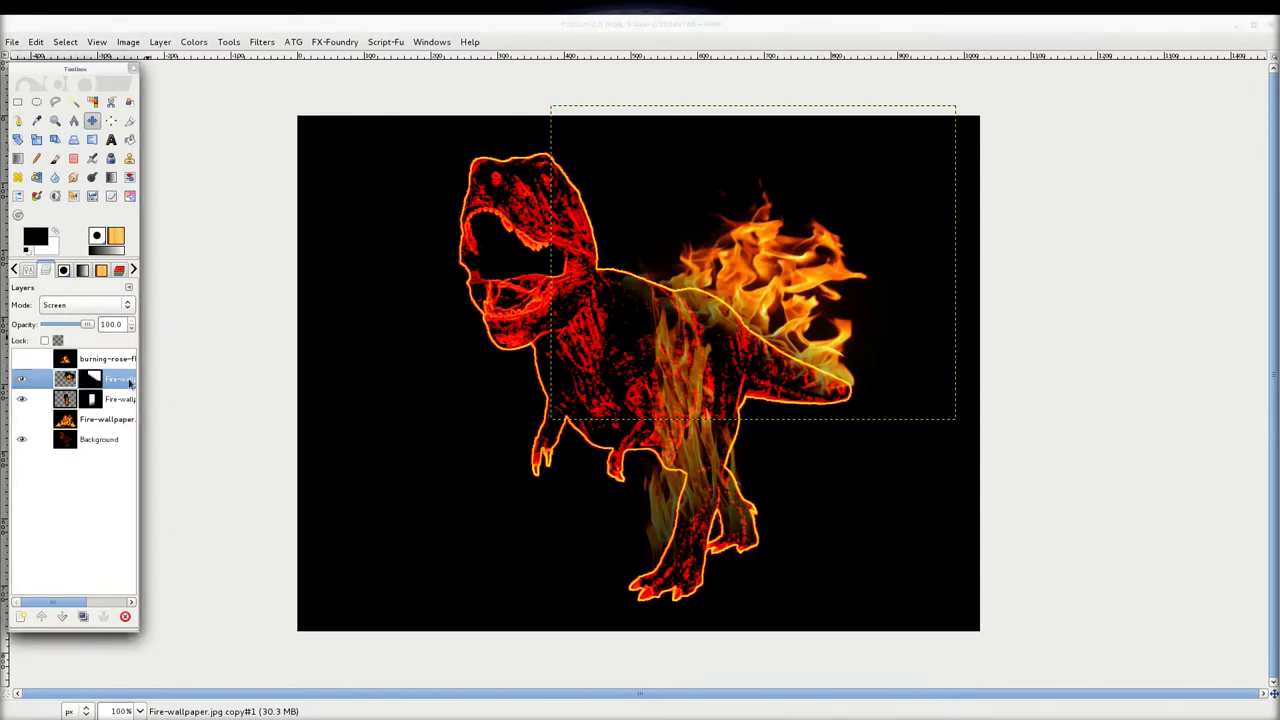
left_click_drag(778, 287, 765, 273)
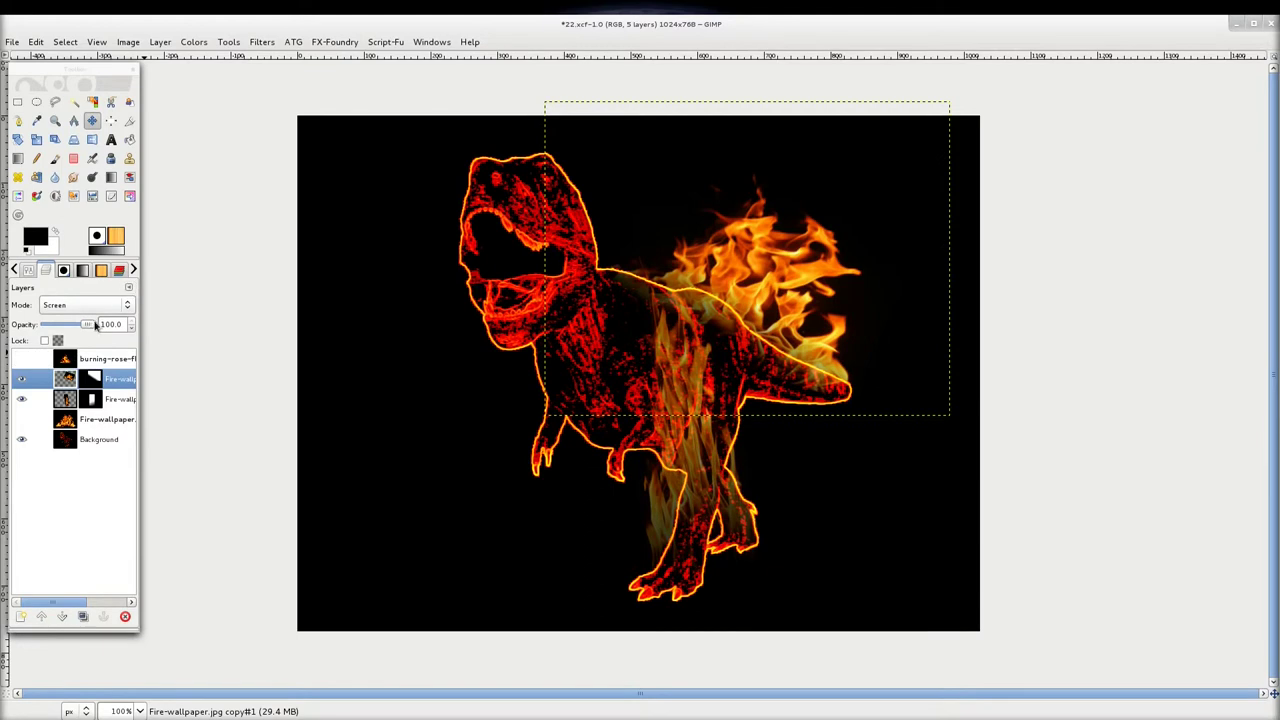
left_click_drag(96, 325, 79, 327)
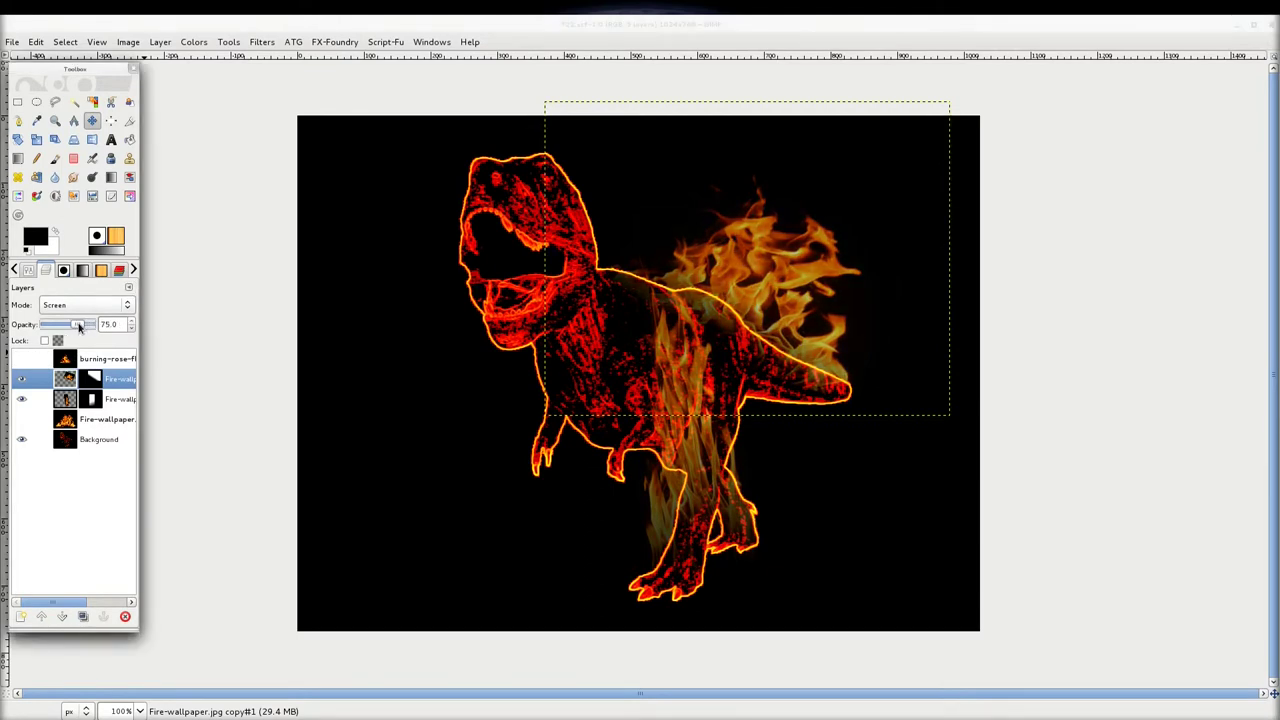
left_click_drag(79, 327, 92, 327)
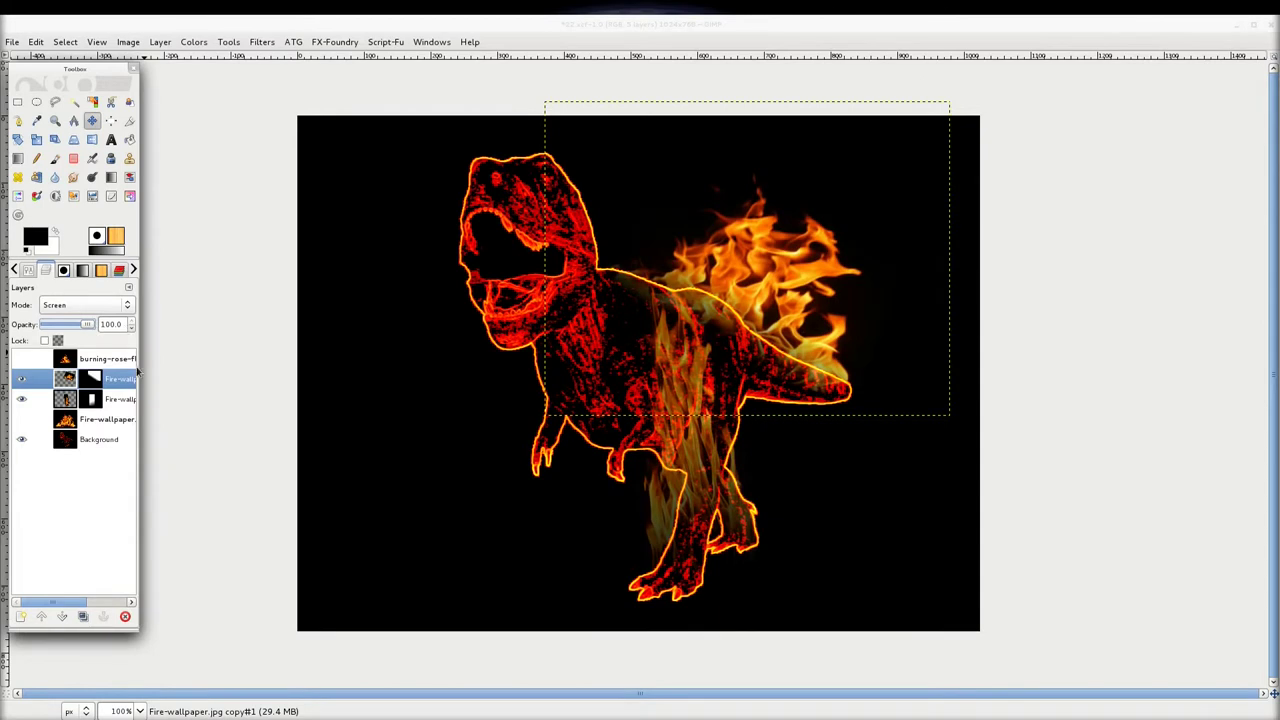
Duplicate the burning-rose-flame-fire layer in Screen mode, show it, and move it up-left over the head
left_click(70, 421)
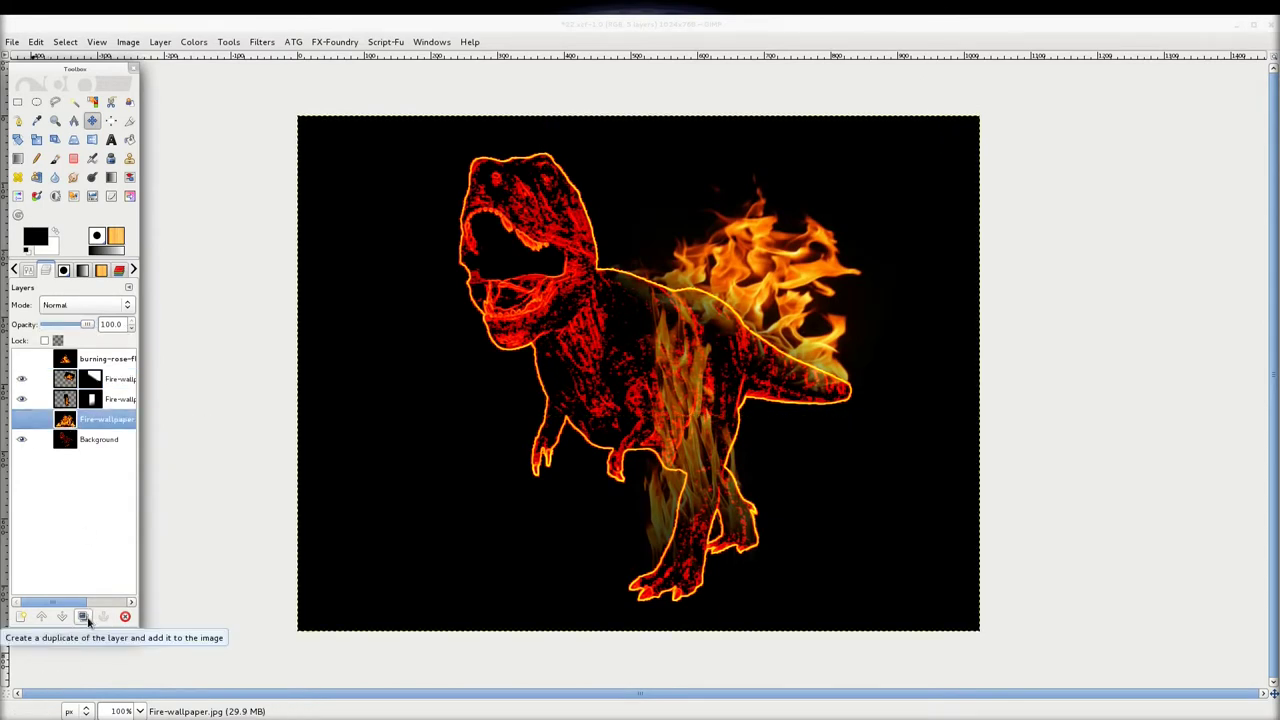
left_click(90, 358)
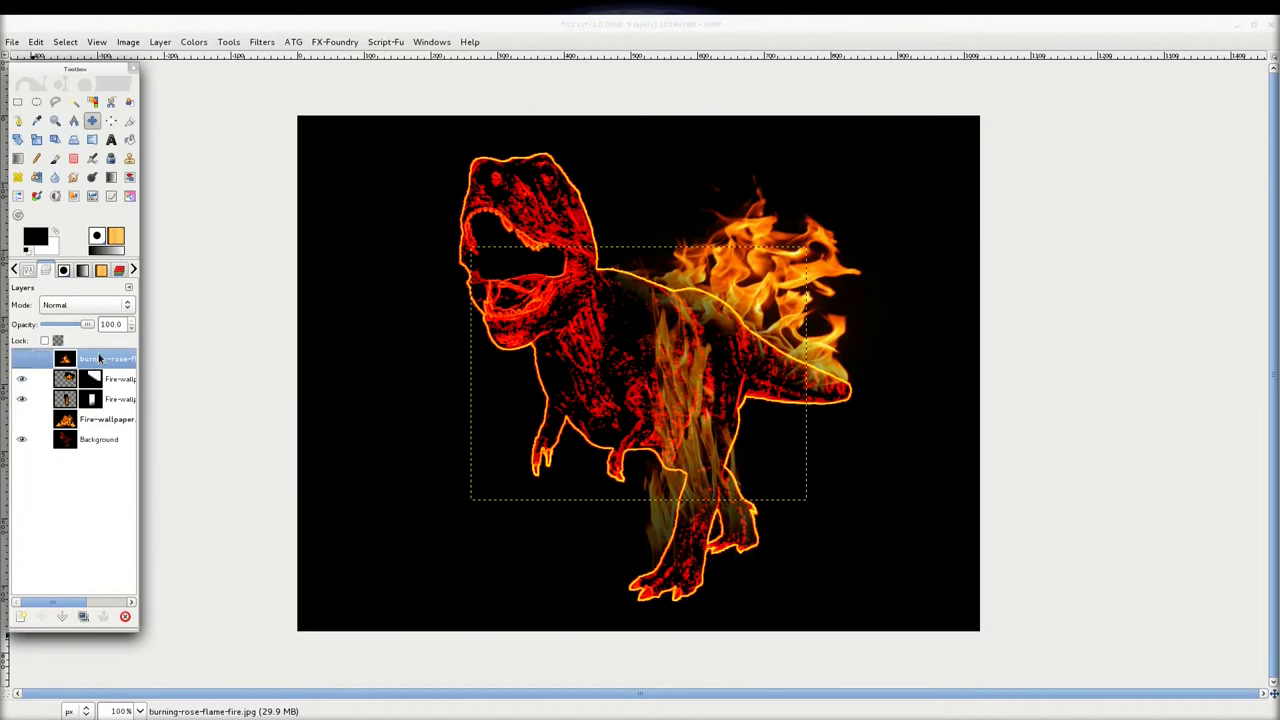
left_click(21, 360)
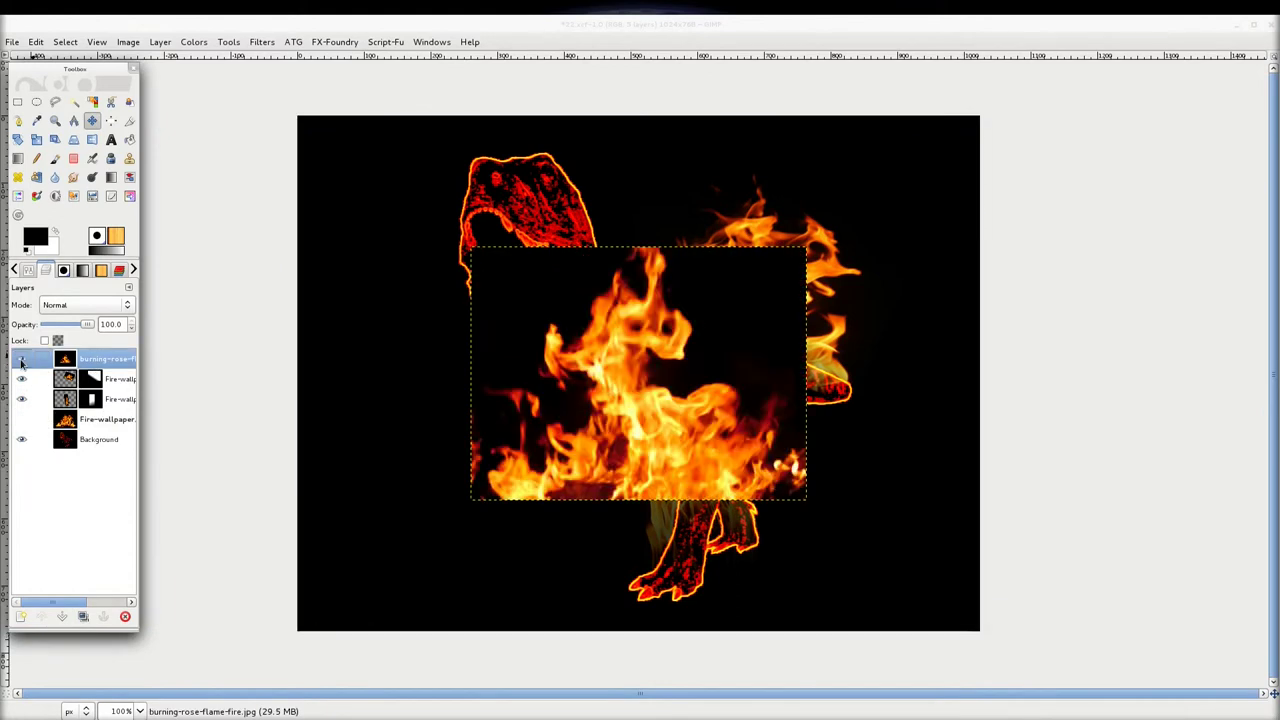
left_click(21, 361)
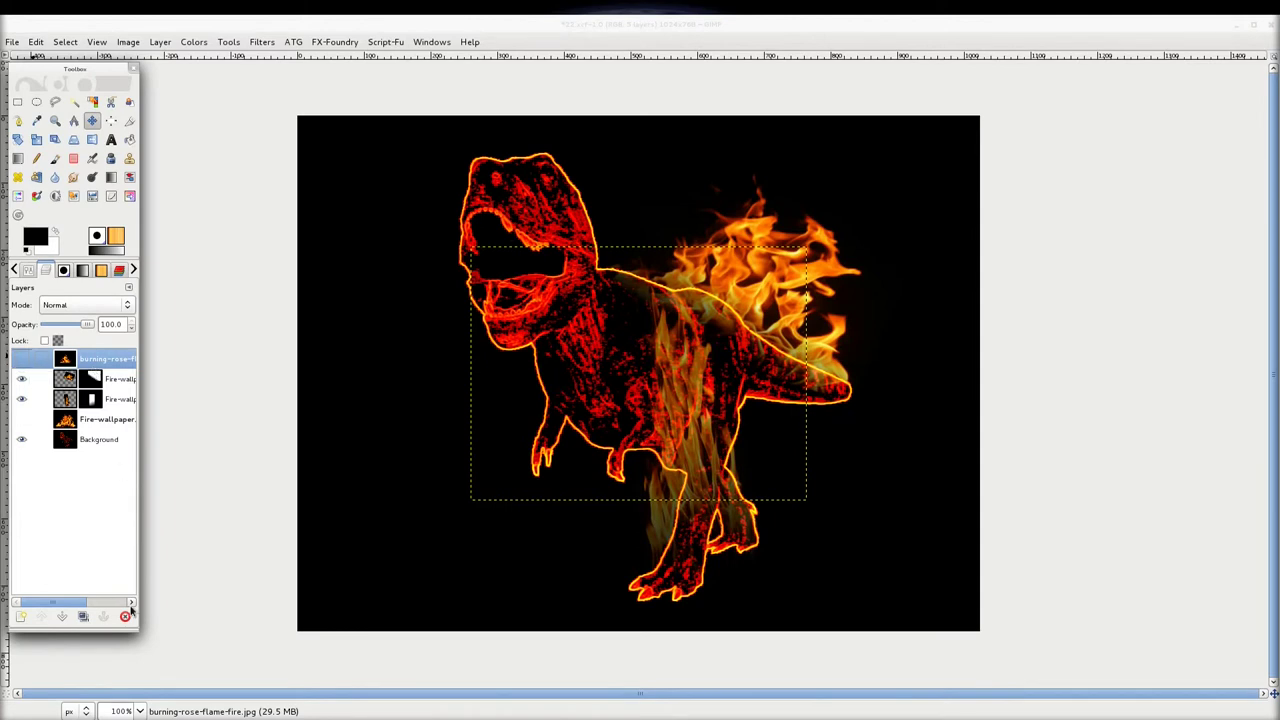
left_click(82, 617)
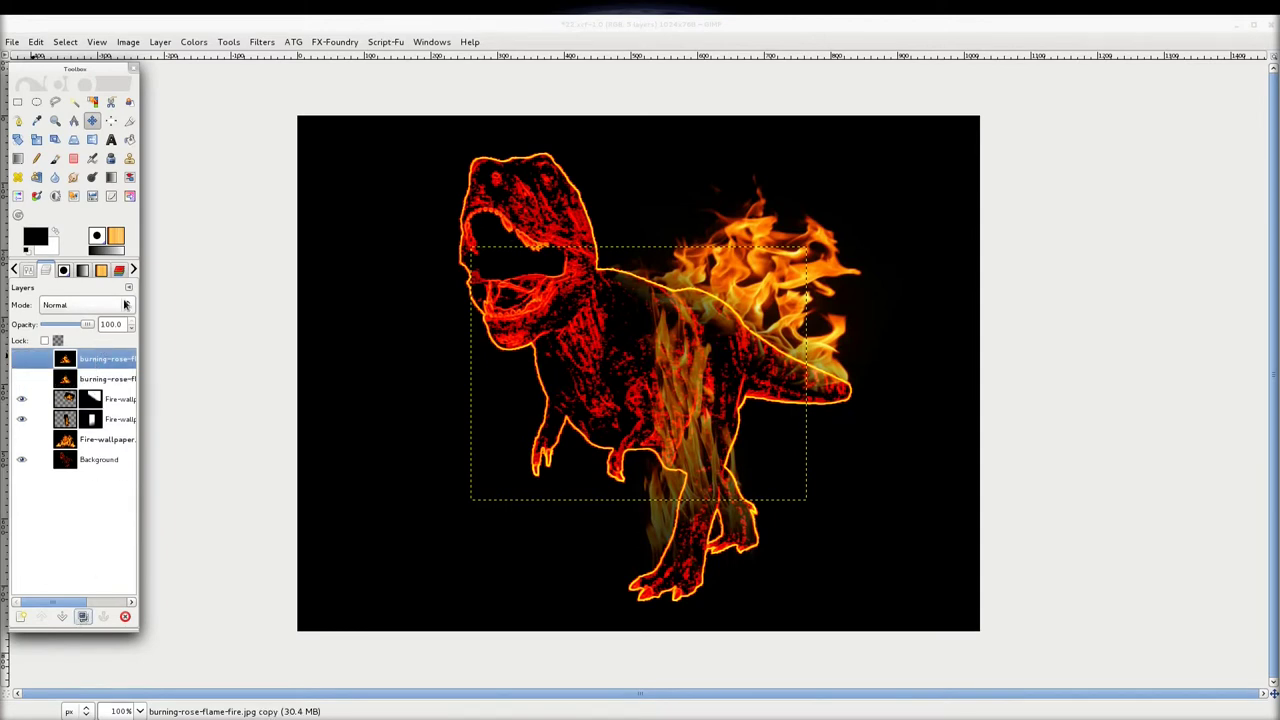
left_click(122, 305)
left_click(76, 385)
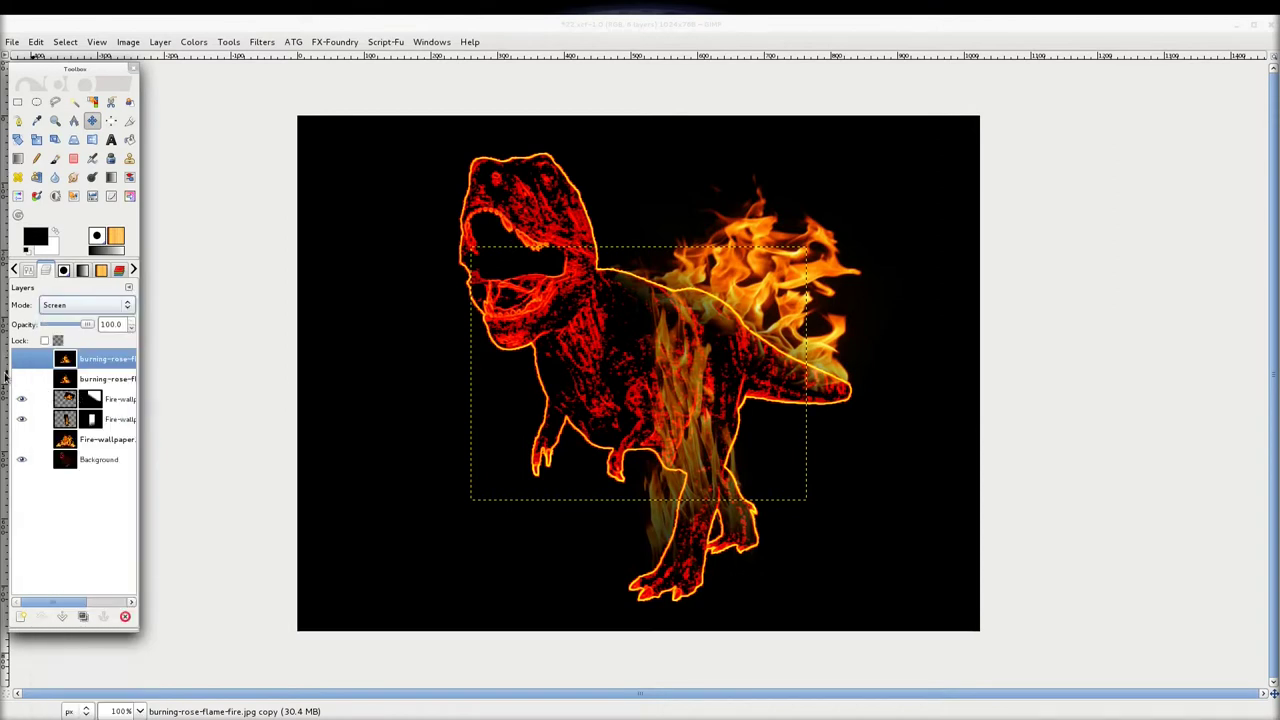
left_click(22, 360)
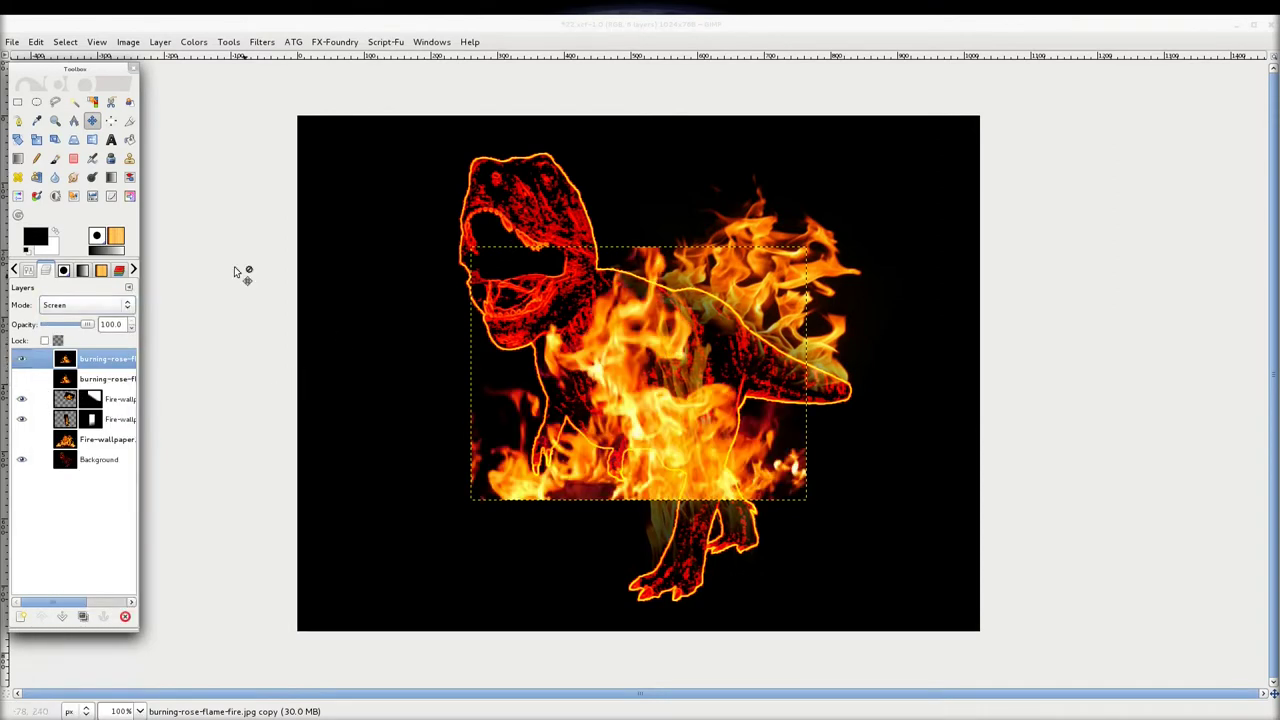
mouse_move(648, 344)
left_mouse_down()
mouse_move(568, 138)
mouse_move(577, 180)
mouse_move(445, 494)
mouse_move(554, 150)
mouse_move(553, 200)
left_mouse_up()
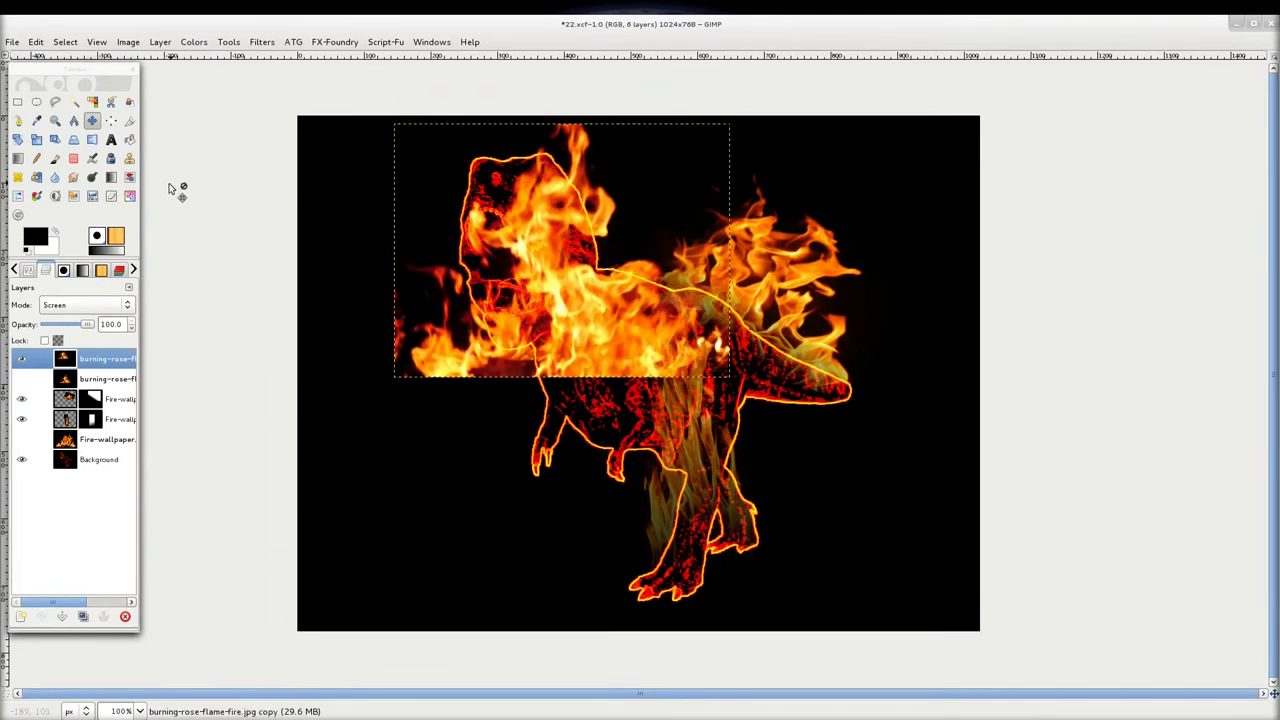
Rotate the rose flame copy about 69° and move it up and right
left_click(37, 145)
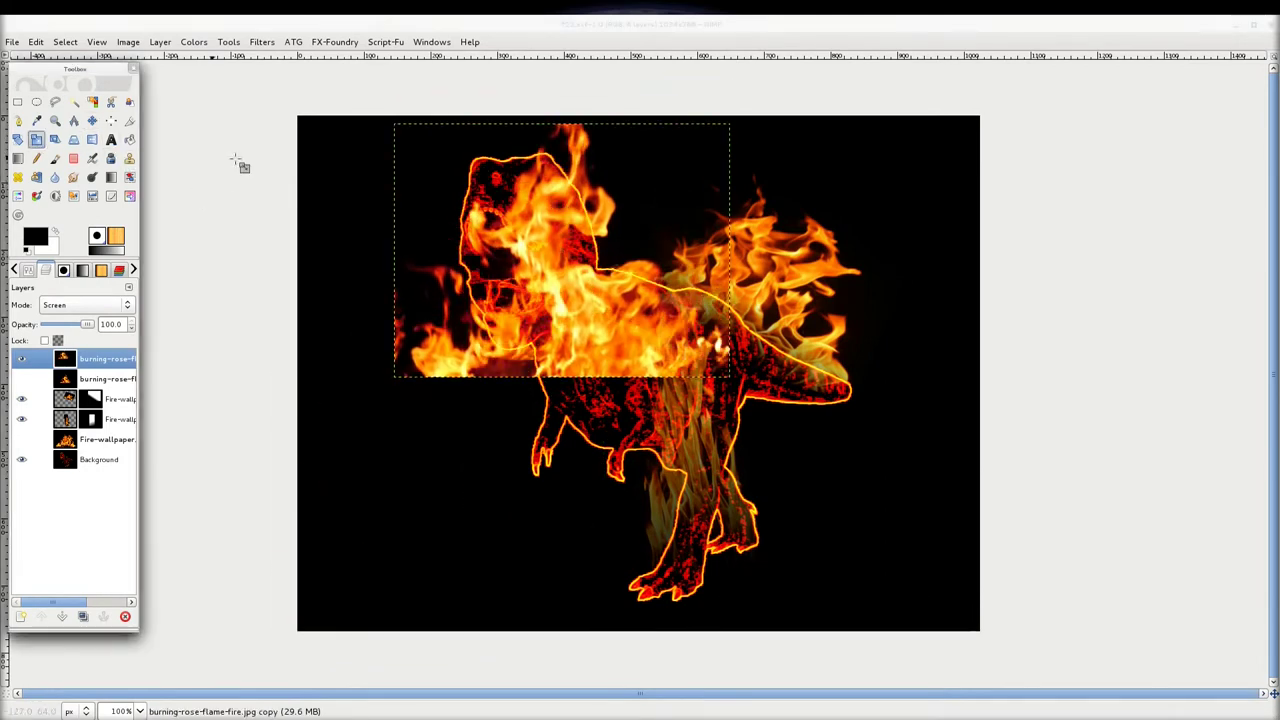
left_click(17, 140)
left_click_drag(668, 280, 591, 415)
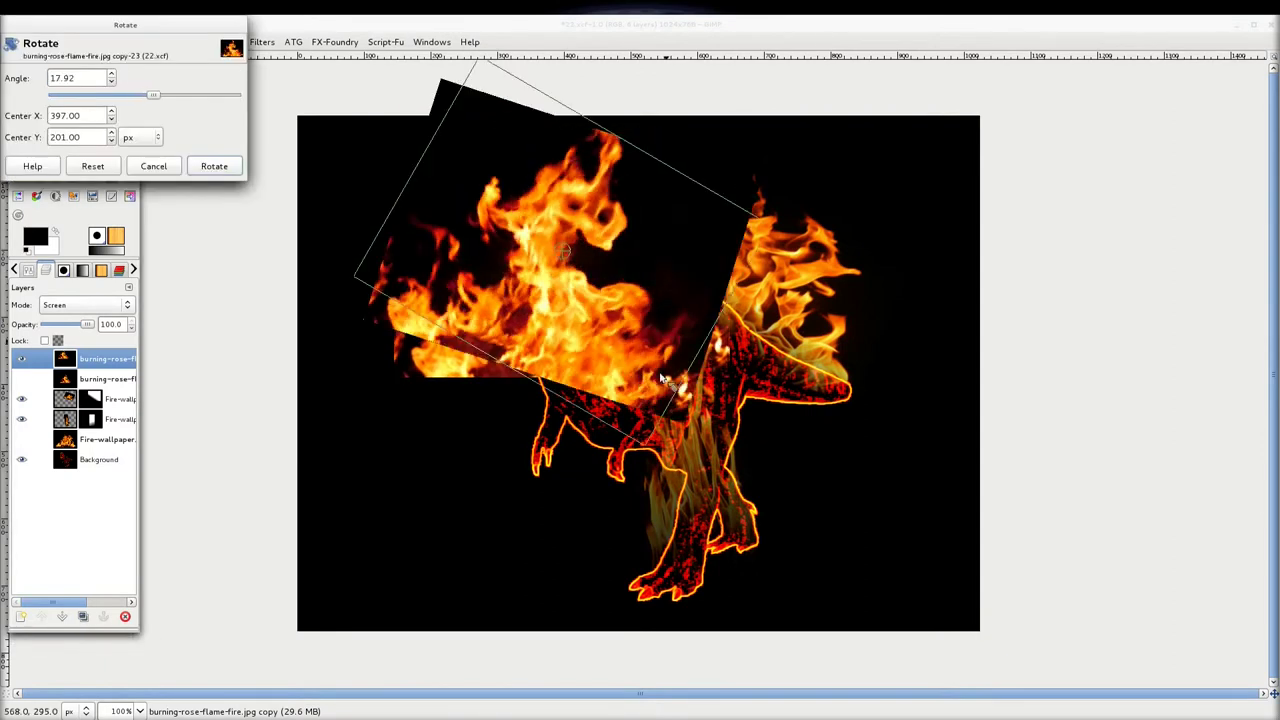
left_click(214, 166)
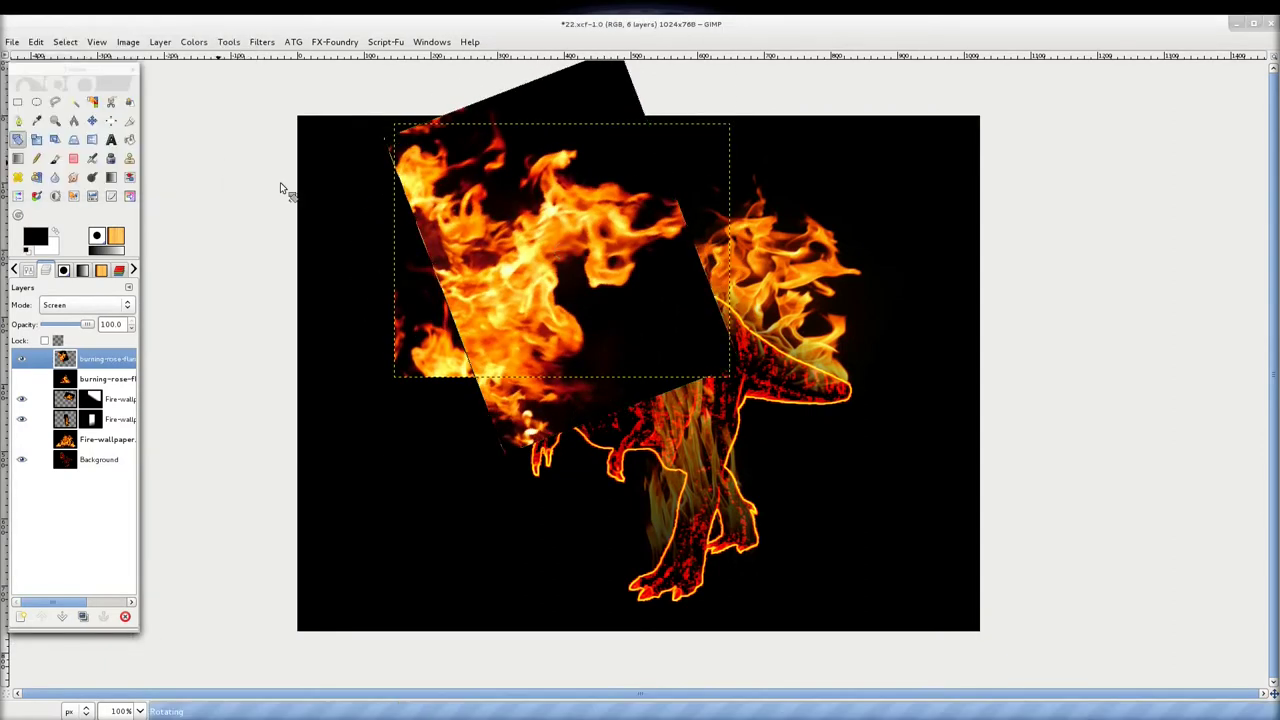
left_click(92, 120)
mouse_move(549, 280)
left_mouse_down()
mouse_move(627, 252)
mouse_move(597, 241)
left_mouse_up()
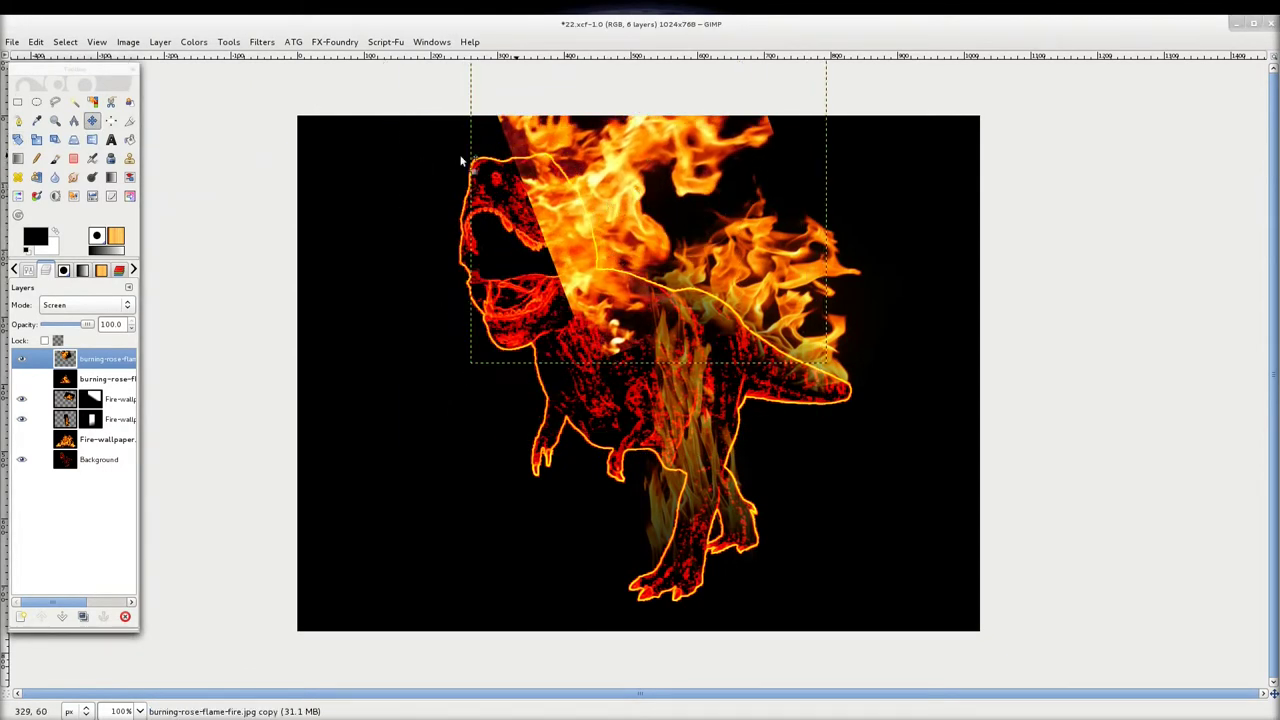
Scale the rose flames down to 363×338 pixels and position them over the head
left_click(36, 139)
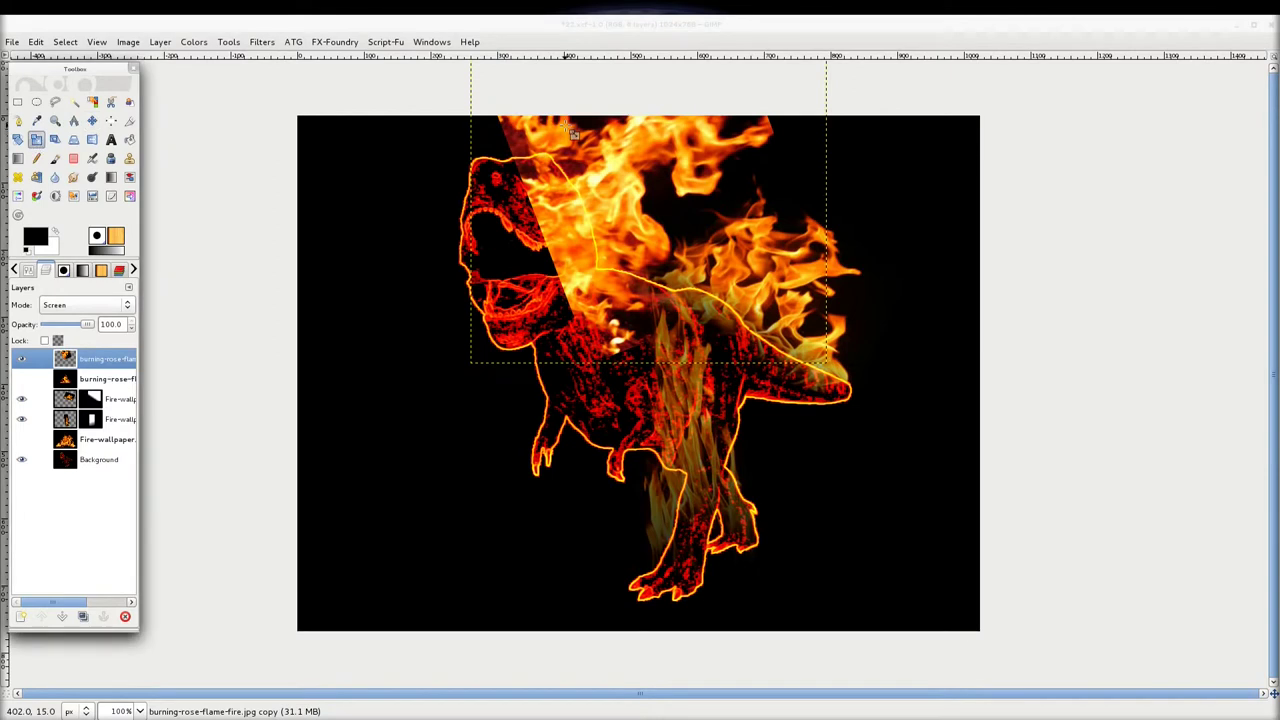
left_click_drag(487, 84, 562, 226)
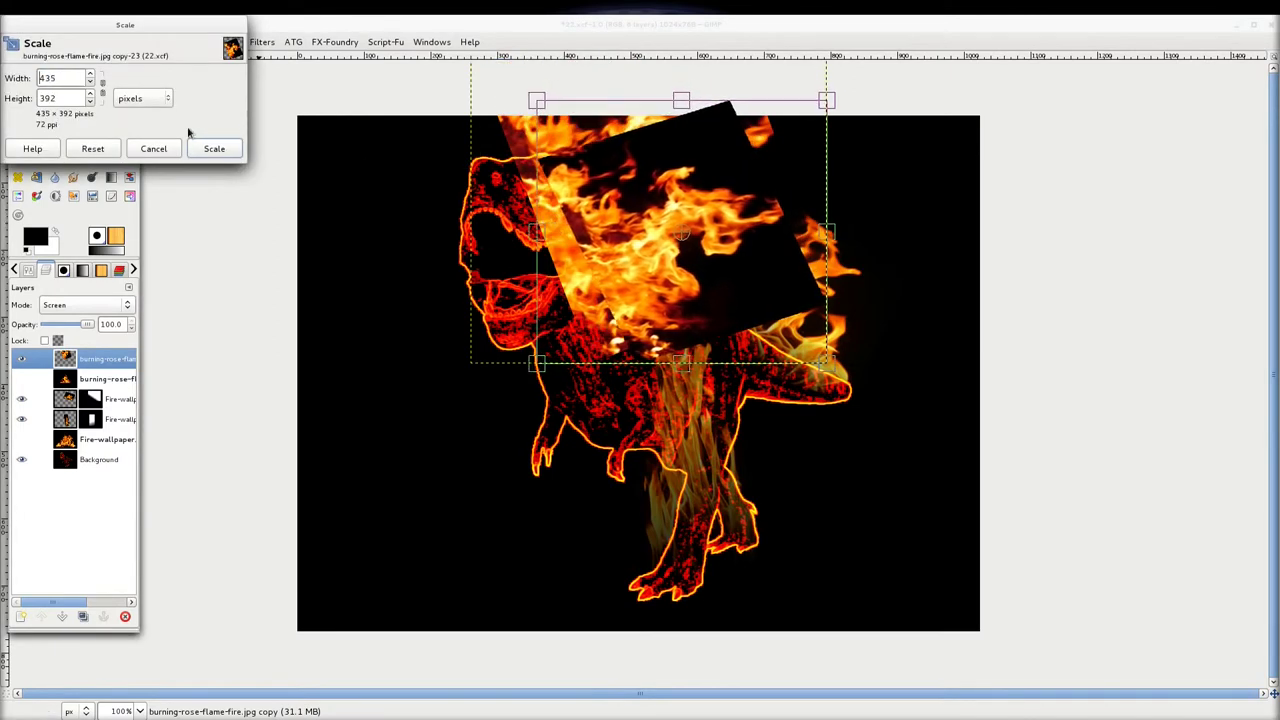
left_click(214, 148)
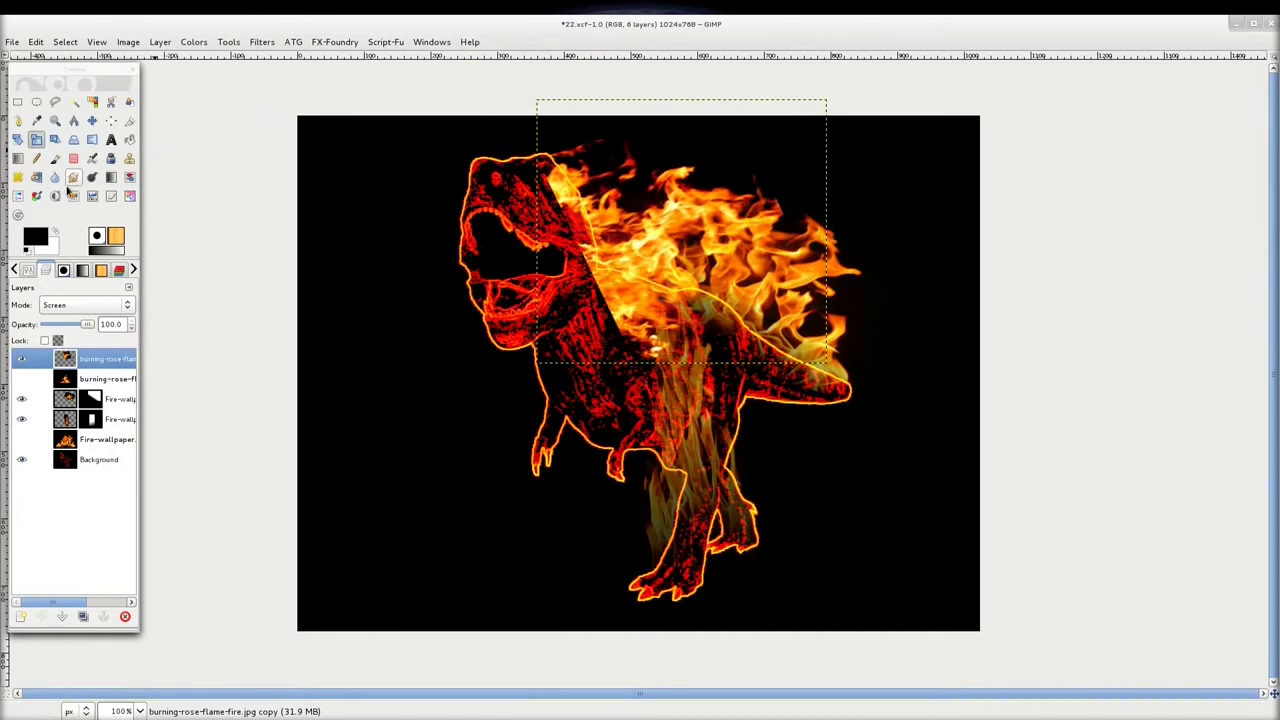
left_click(92, 120)
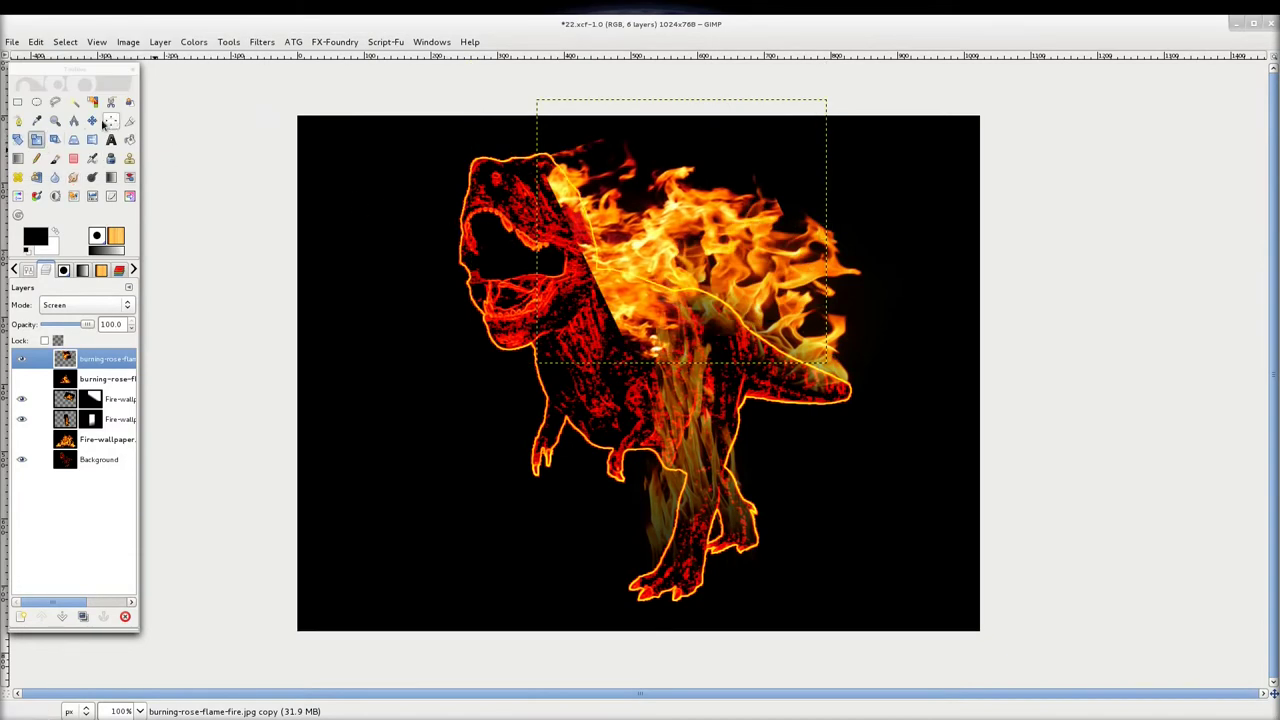
mouse_move(645, 270)
left_mouse_down()
mouse_move(548, 247)
mouse_move(617, 233)
left_mouse_up()
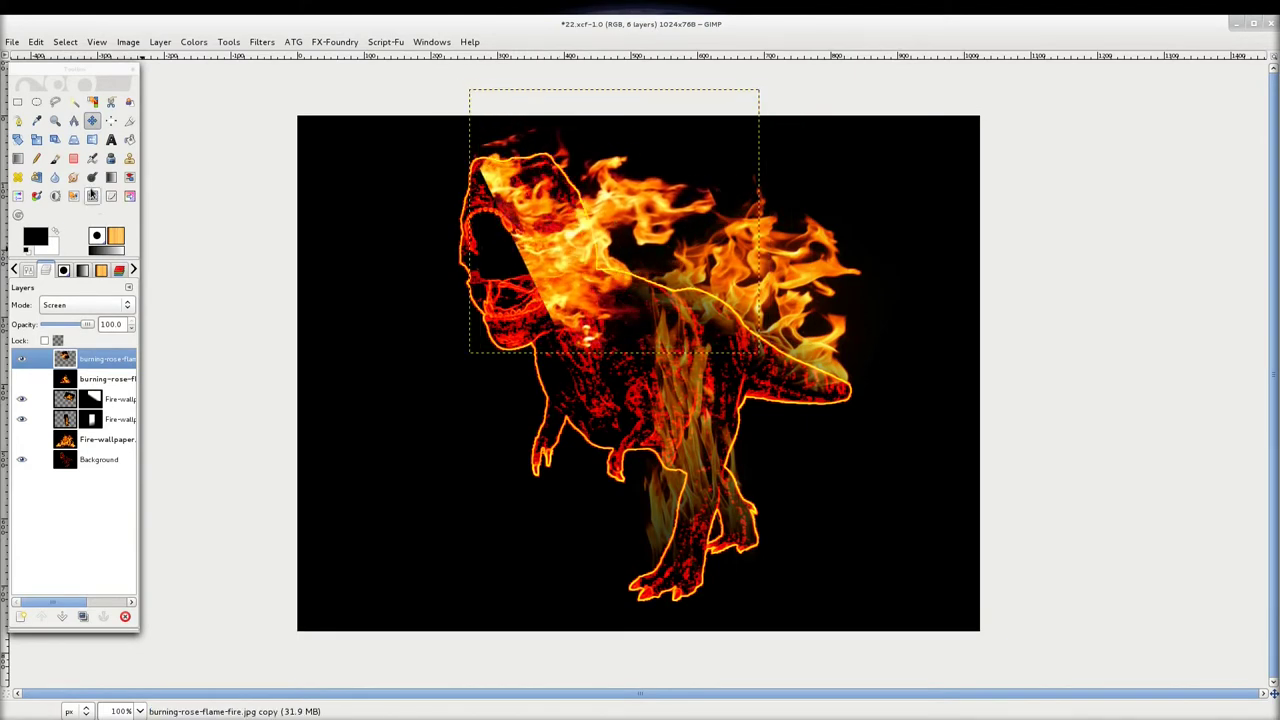
key("shift+t")
left_click_drag(759, 352, 712, 318)
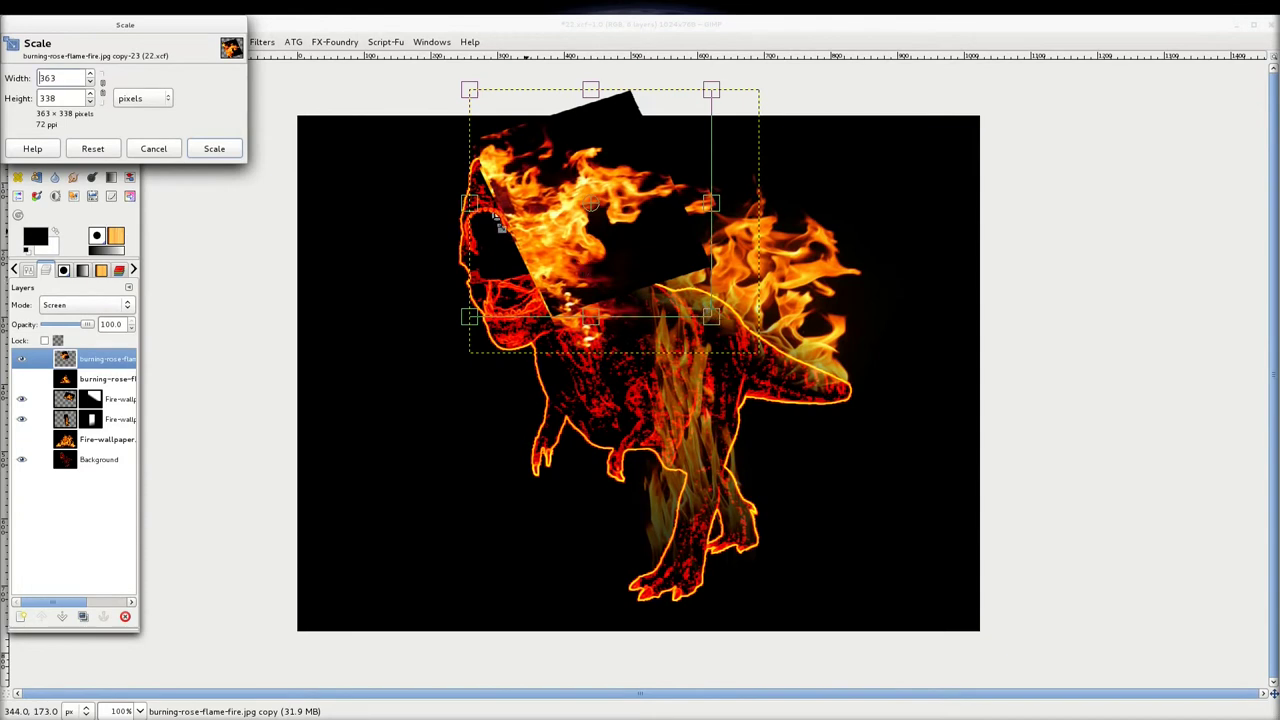
left_click(214, 148)
Give the rose flame copy a white mask with a gradient fading flames over the head
right_click(132, 352)
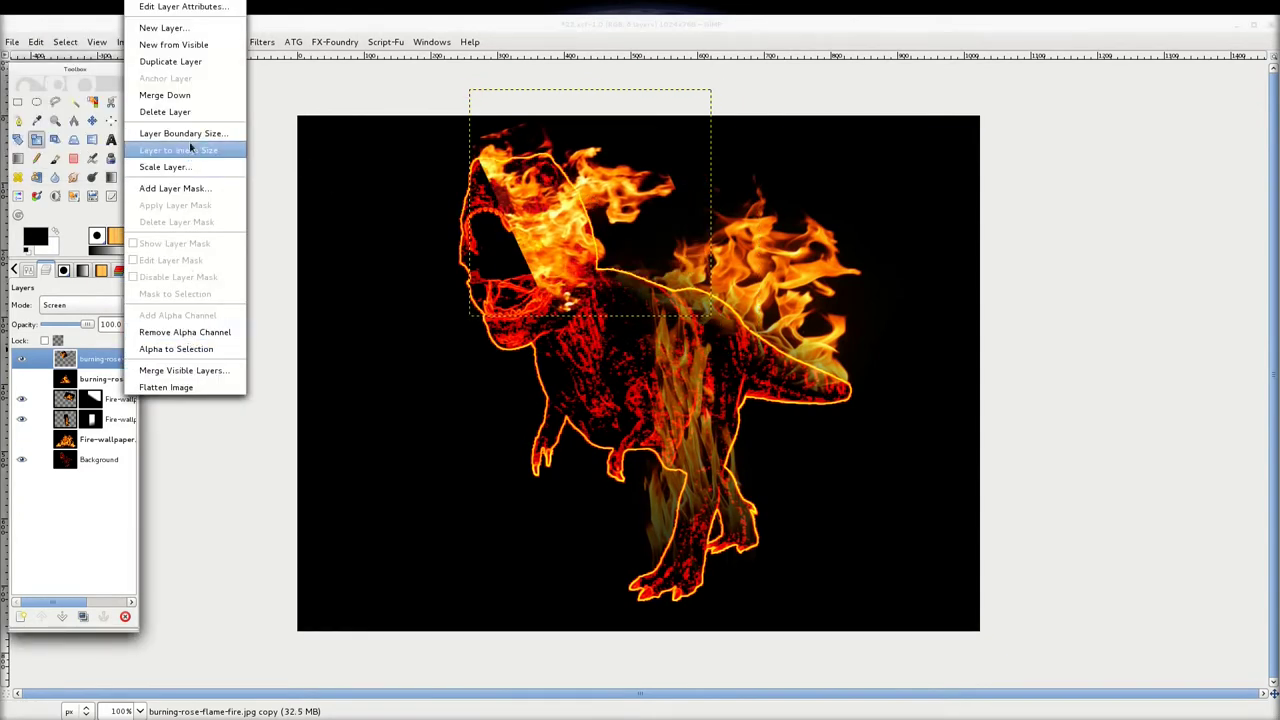
left_click(192, 190)
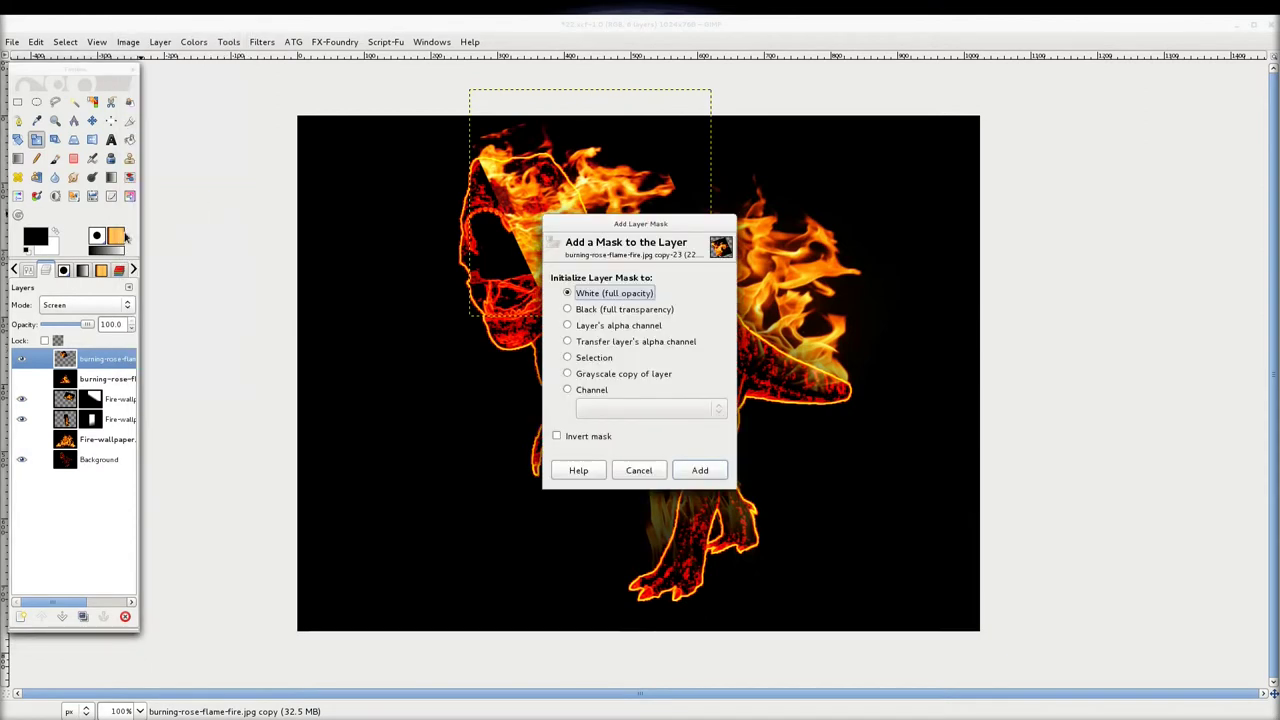
left_click(700, 470)
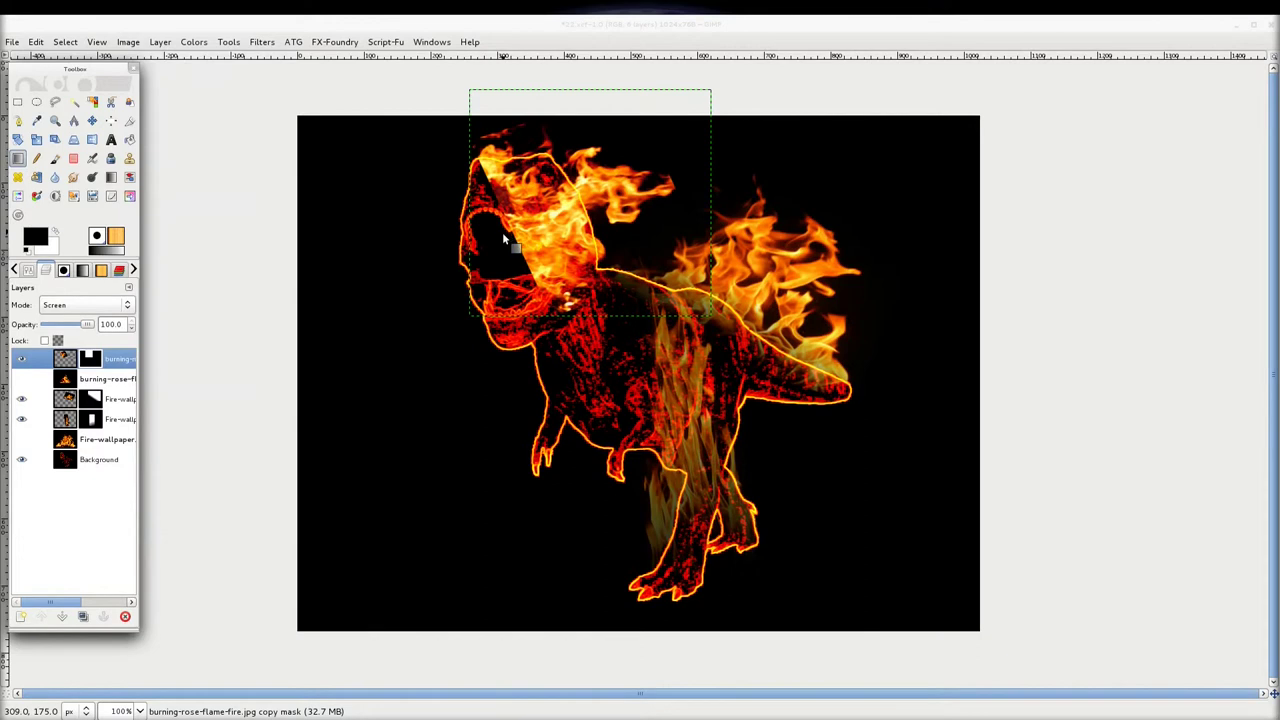
left_click_drag(504, 232, 677, 160)
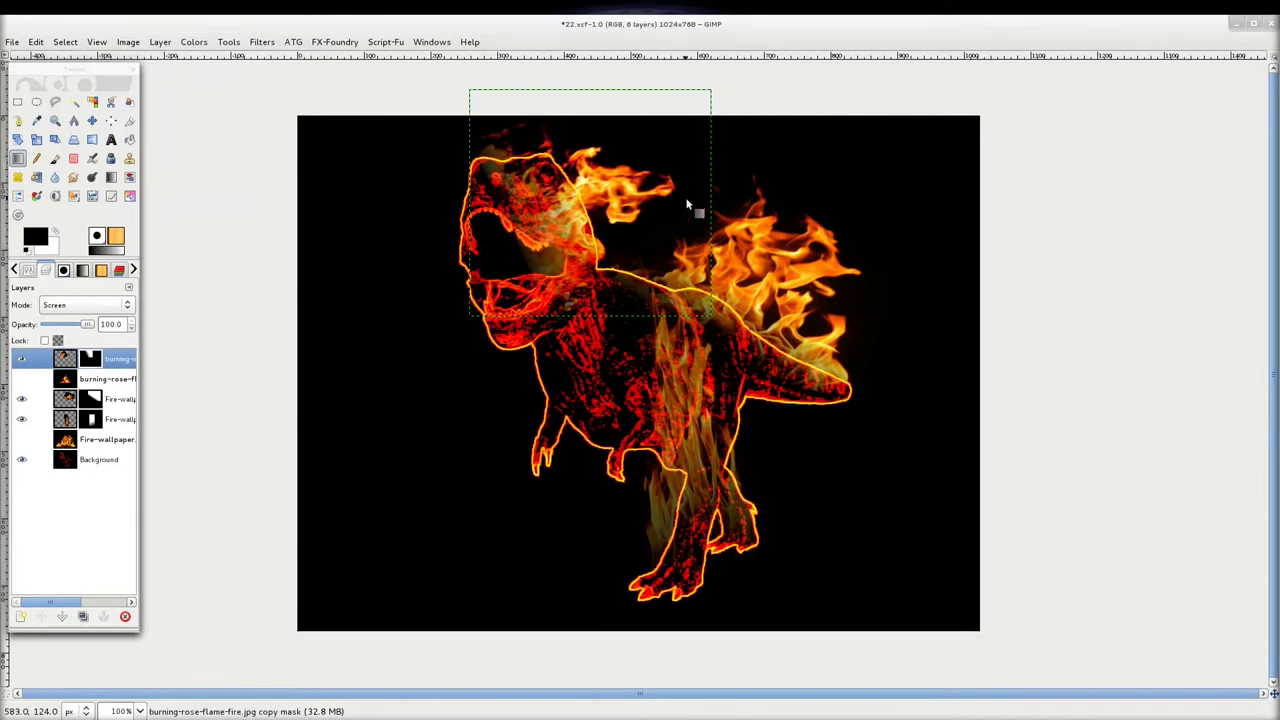
Delete the hidden burning-rose layer and the masked rose flame copy
left_click(21, 379)
left_click(21, 381)
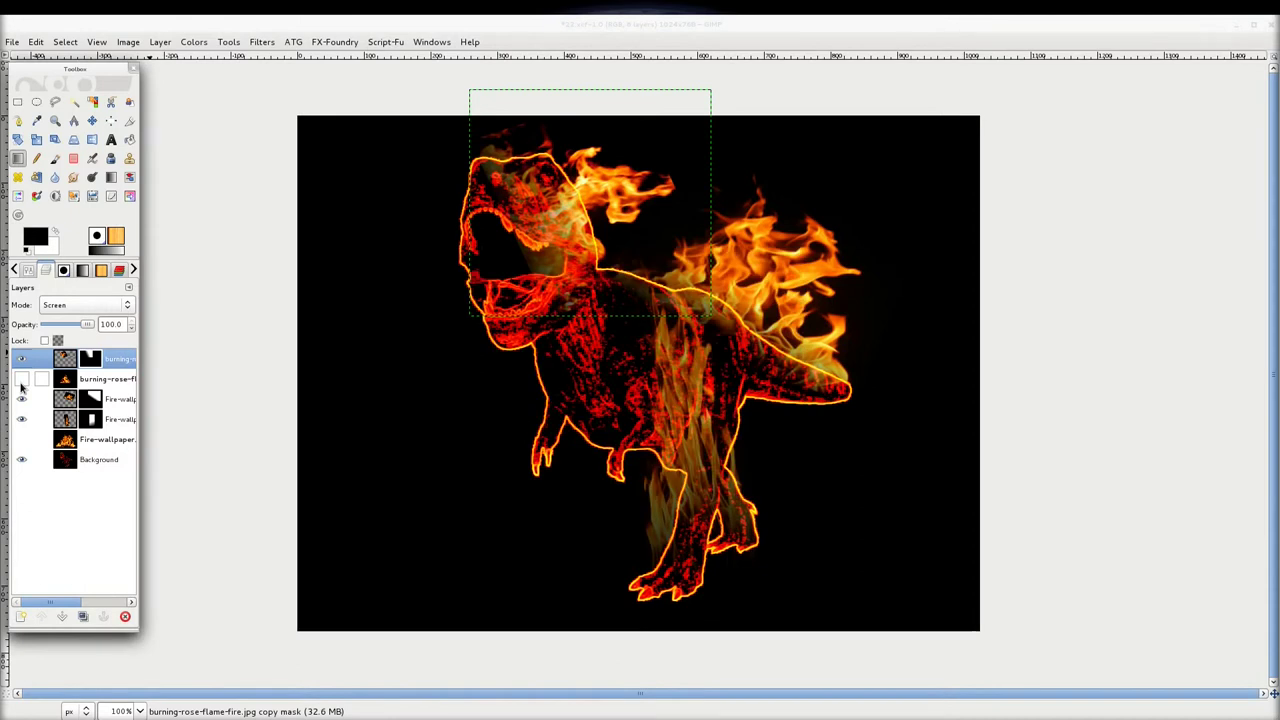
left_click_drag(88, 378, 125, 616)
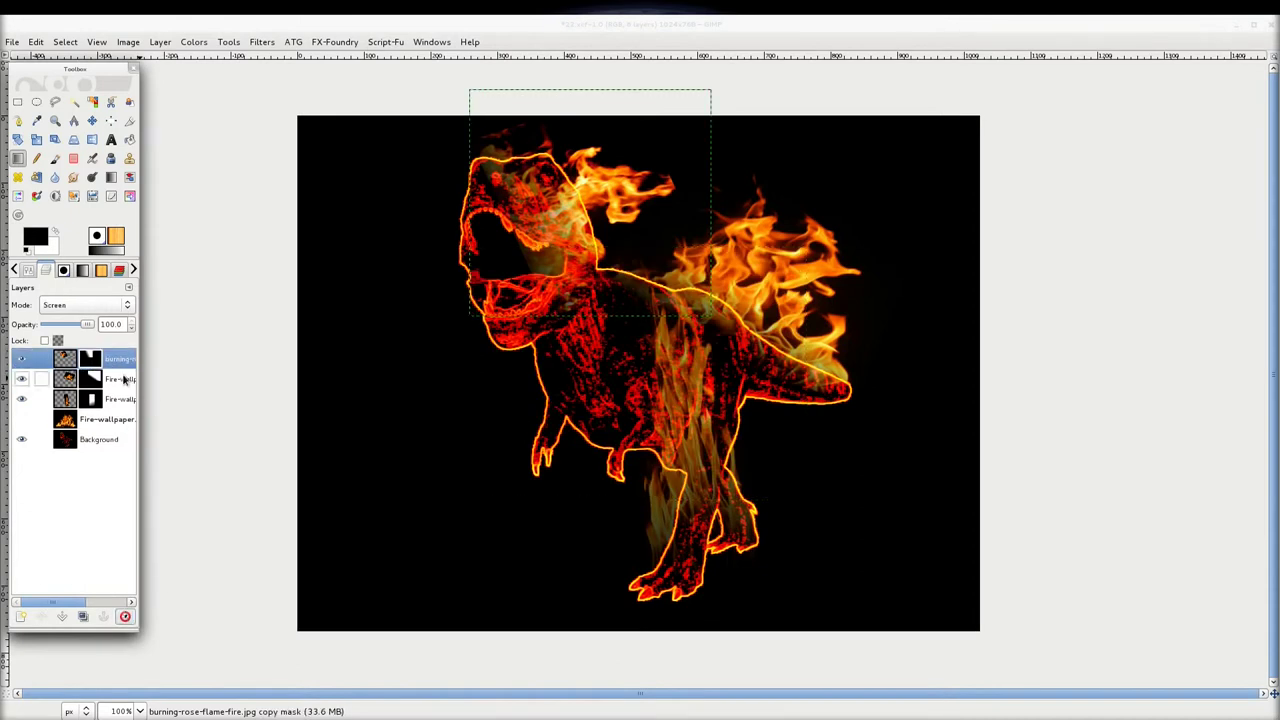
left_click(125, 617)
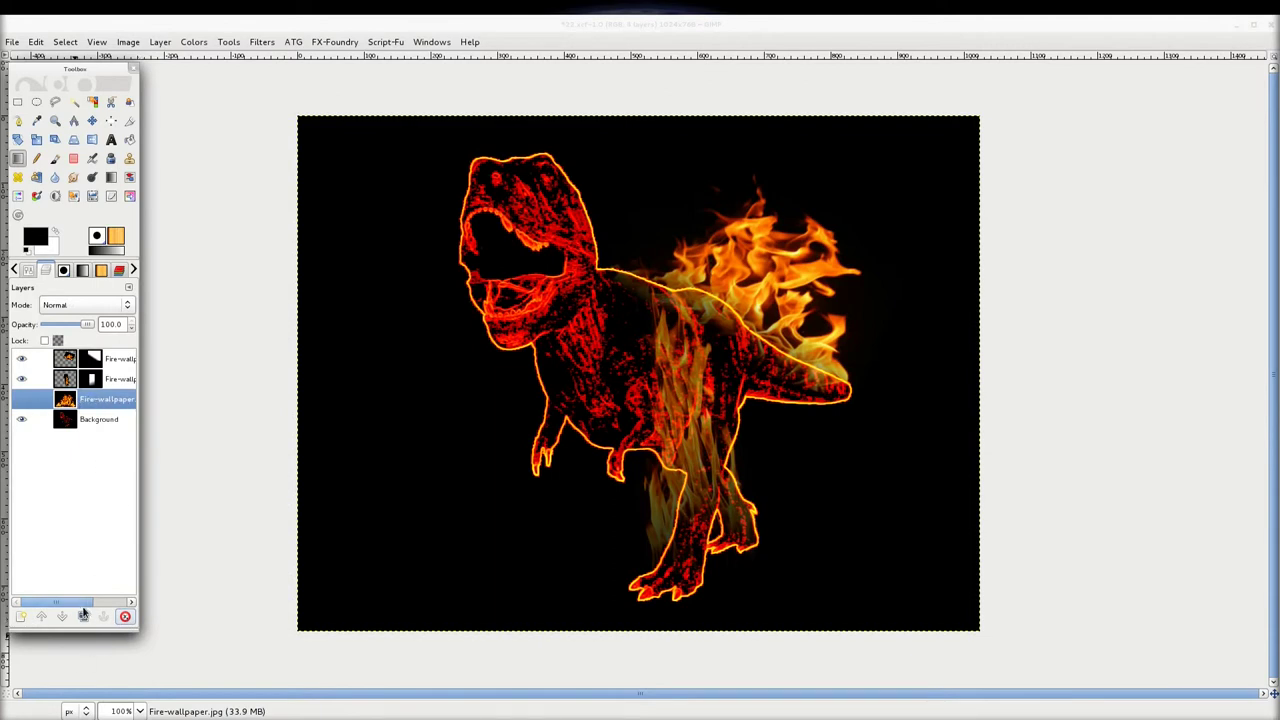
Duplicate Fire-wallpaper, raise the copy to the top, show it and set Screen mode
left_click(83, 617)
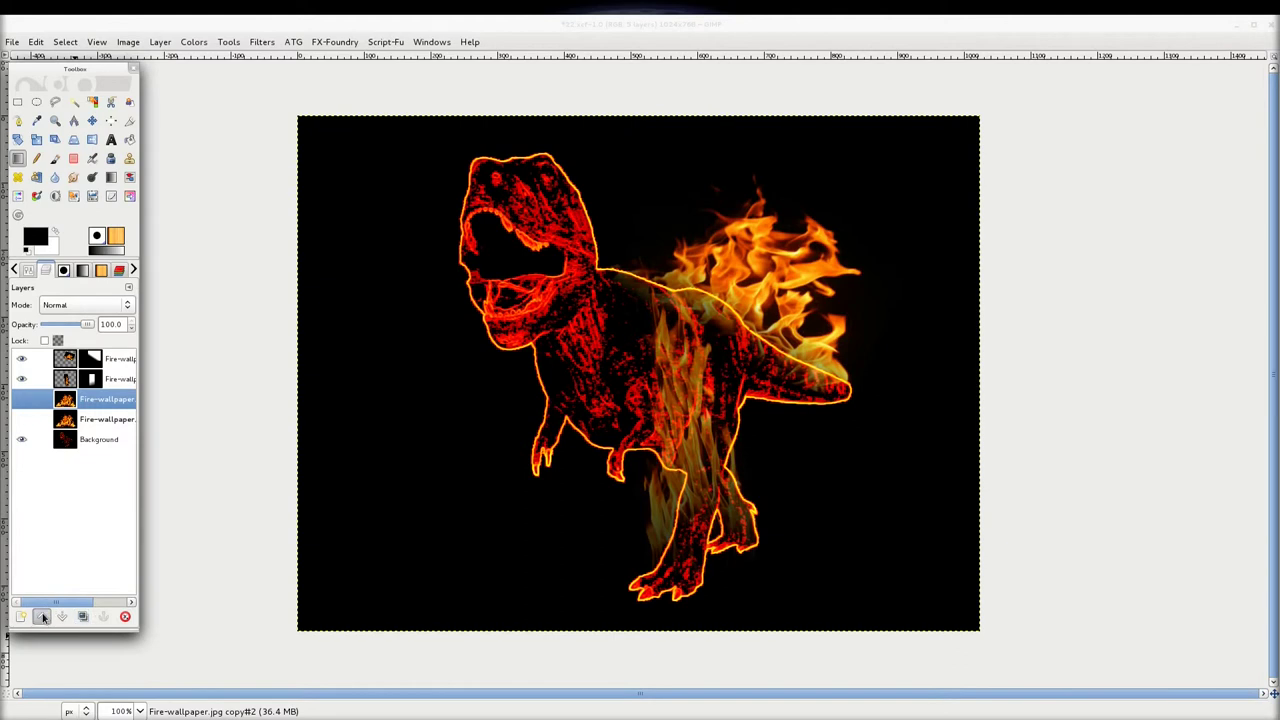
left_click(42, 617)
left_click(42, 617)
left_click(22, 360)
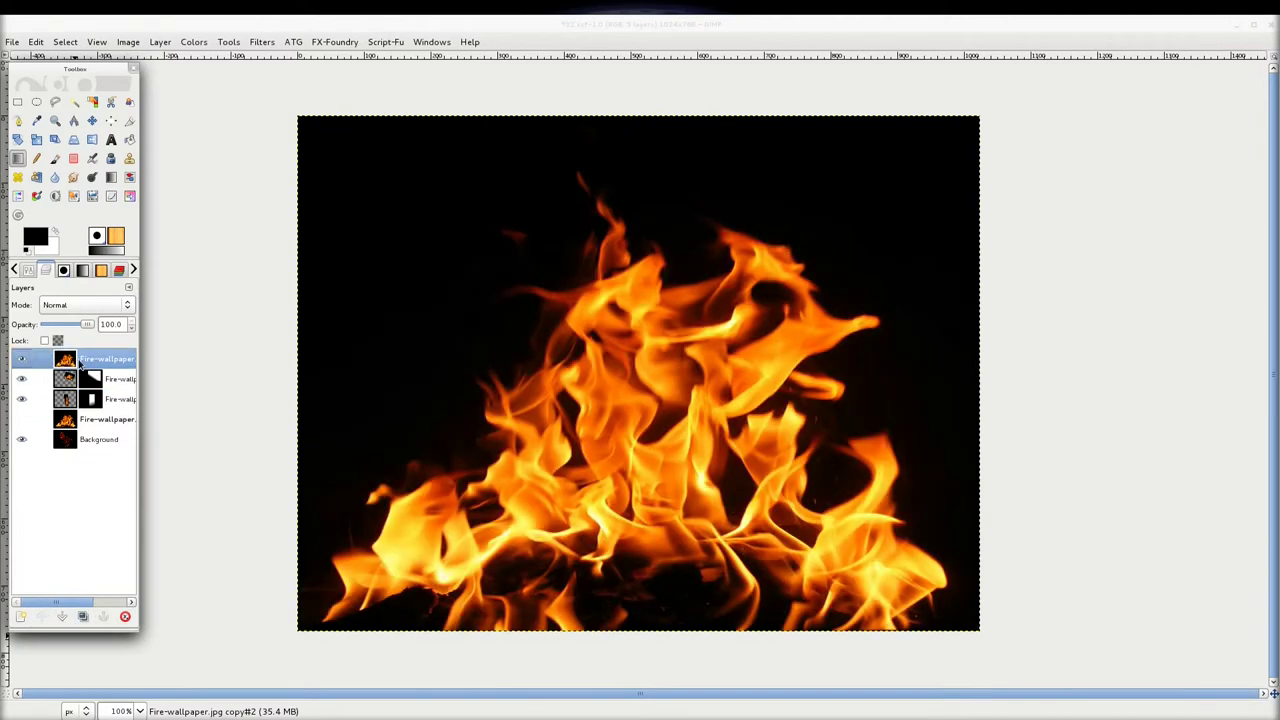
left_click(90, 304)
left_click(72, 385)
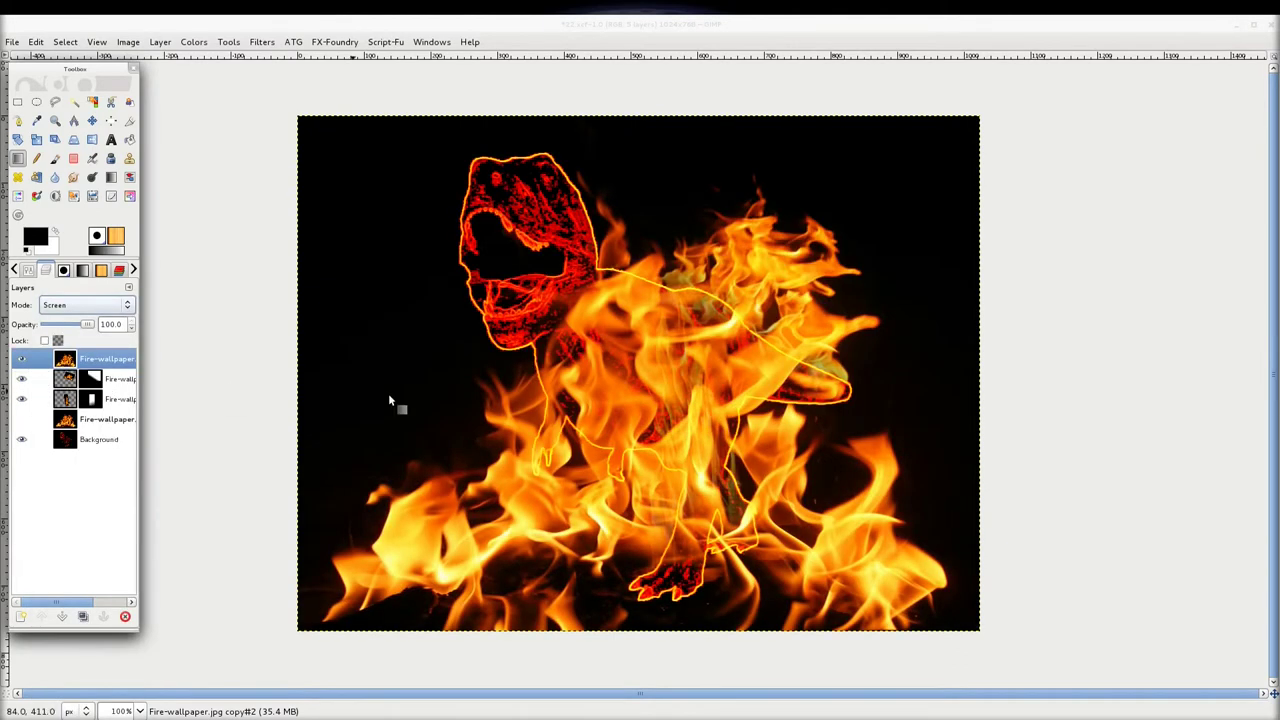
Scale the new flame copy to 473×362 and move it over the dinosaur's head
left_click(36, 139)
left_click(375, 135)
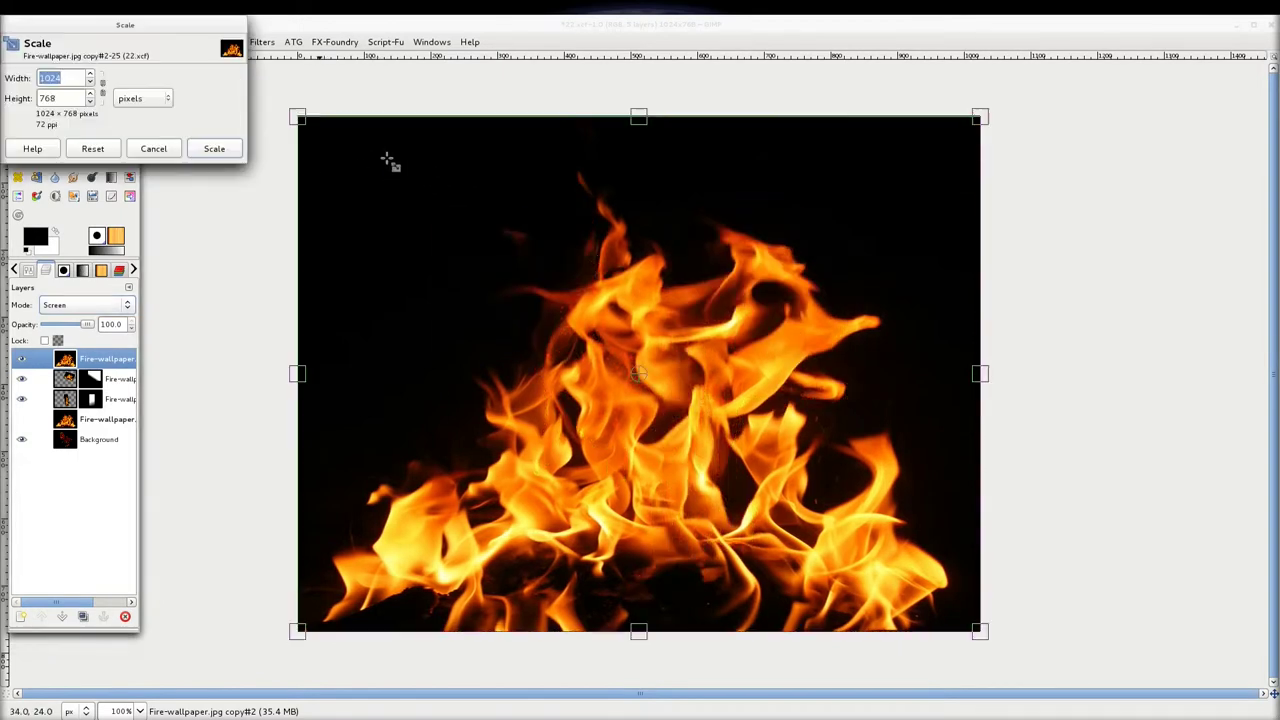
left_click_drag(386, 160, 690, 412)
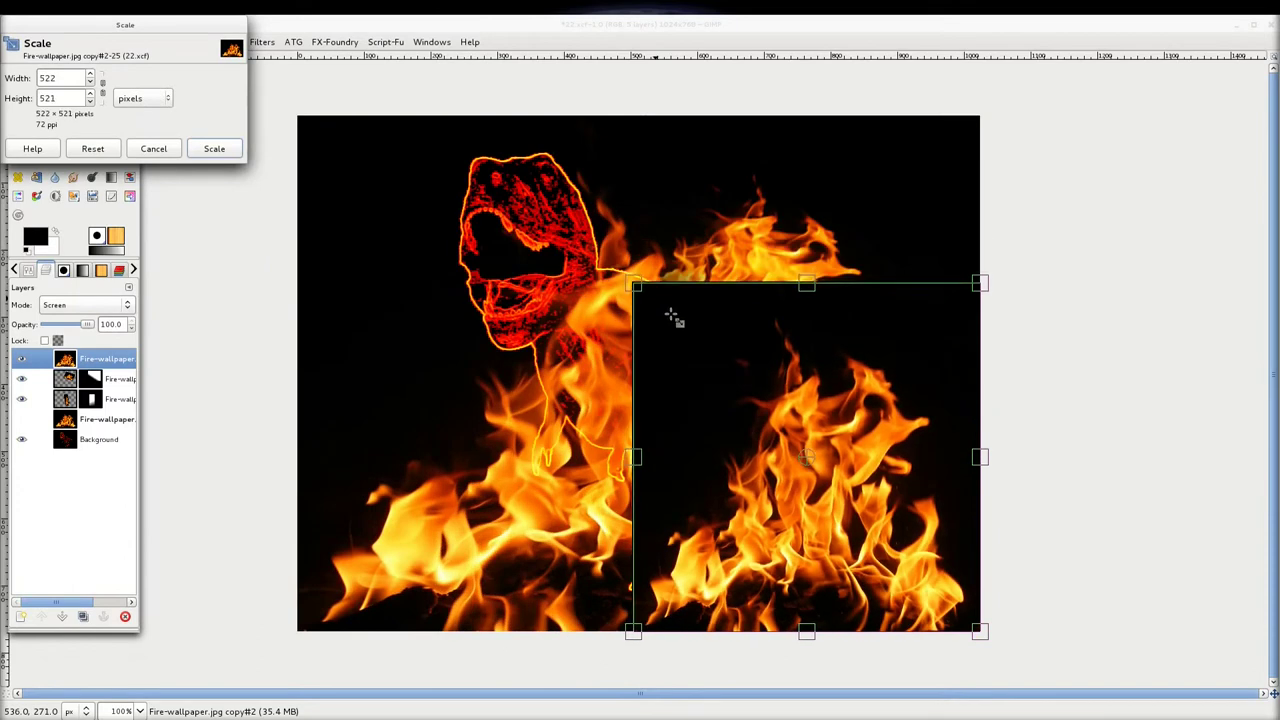
left_click(214, 148)
left_click_drag(866, 550, 619, 227)
Rotate the head flames about 36 degrees
key("shift+r")
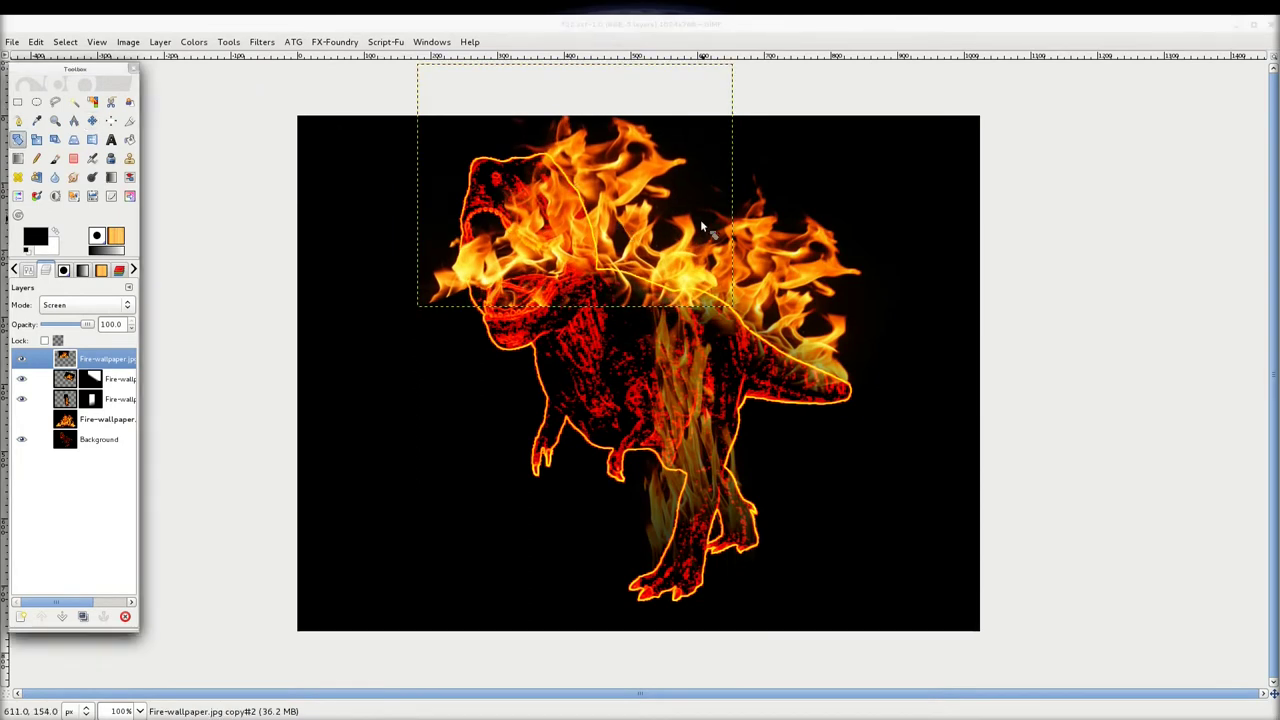
left_click_drag(701, 225, 341, 203)
left_click(215, 169)
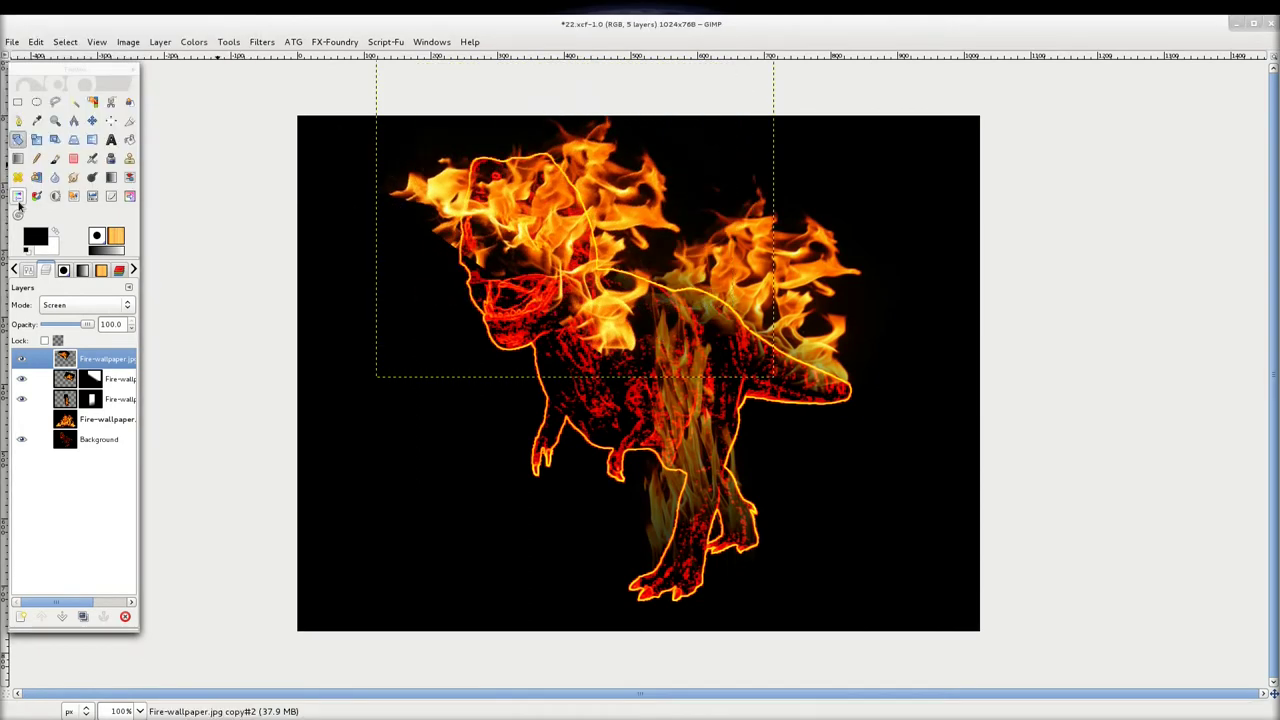
Shrink the rotated flames to about 472×468 and move them up-left over the head
key("shift+s")
left_click(462, 142)
left_click_drag(462, 142, 488, 170)
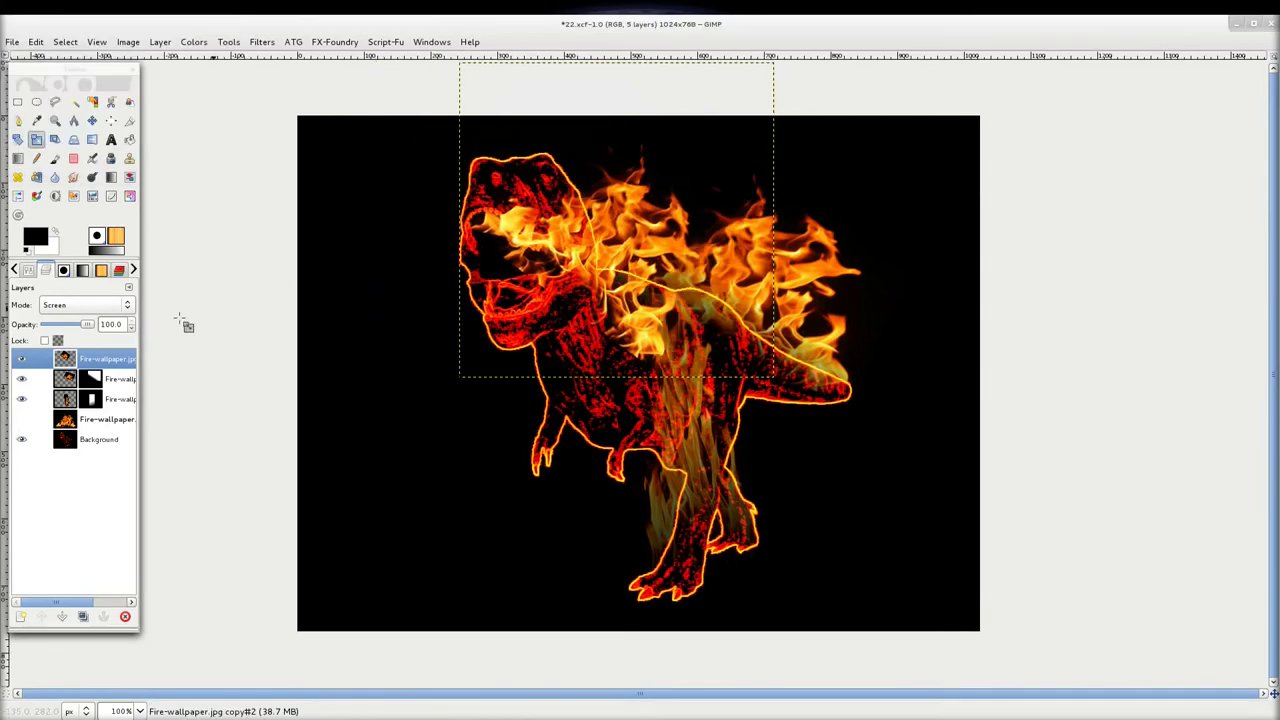
left_click(92, 120)
mouse_move(610, 308)
left_mouse_down()
mouse_move(570, 228)
mouse_move(605, 243)
left_mouse_up()
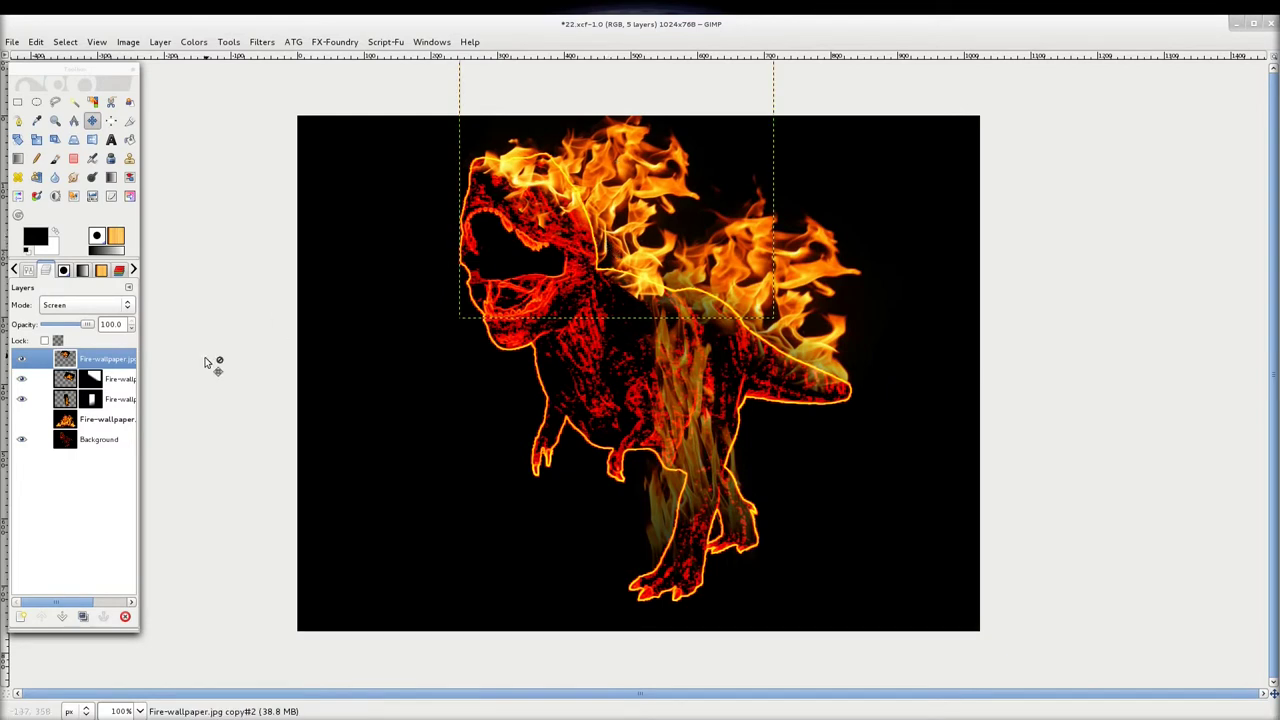
left_click(92, 360)
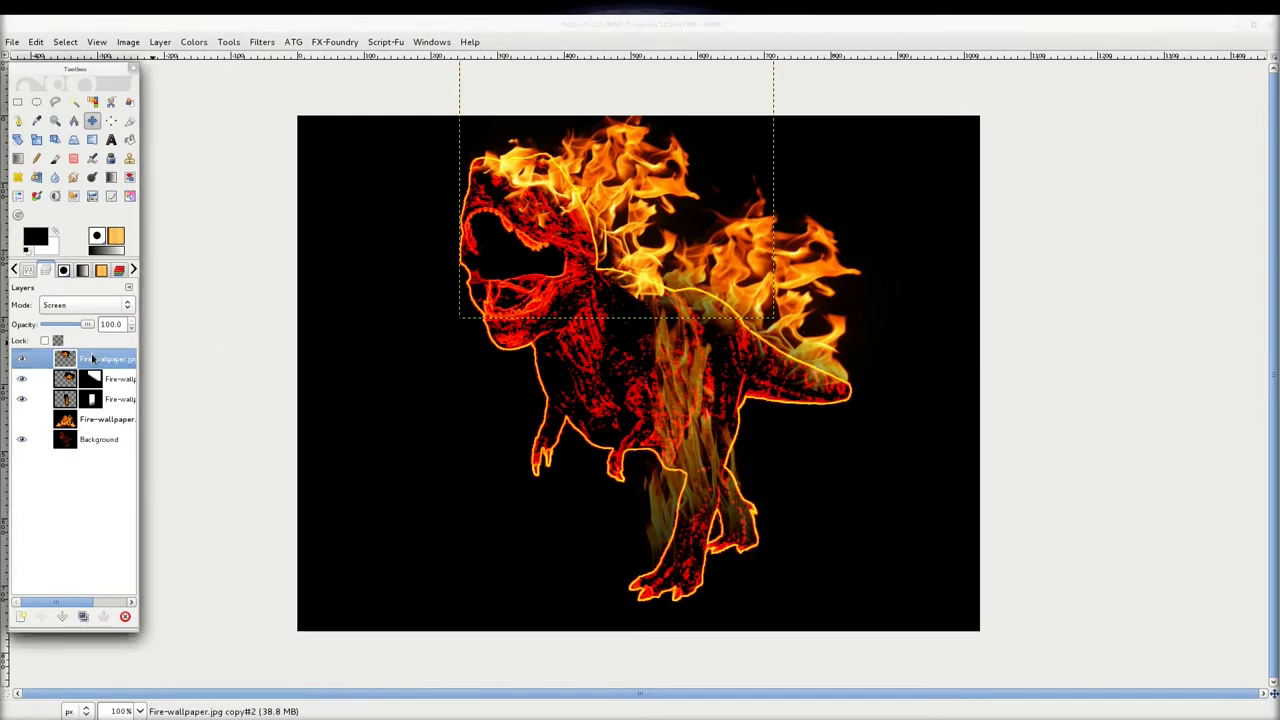
Add a white mask to the top flame layer and draw a gradient fading the head flames
right_click(92, 360)
left_click(155, 197)
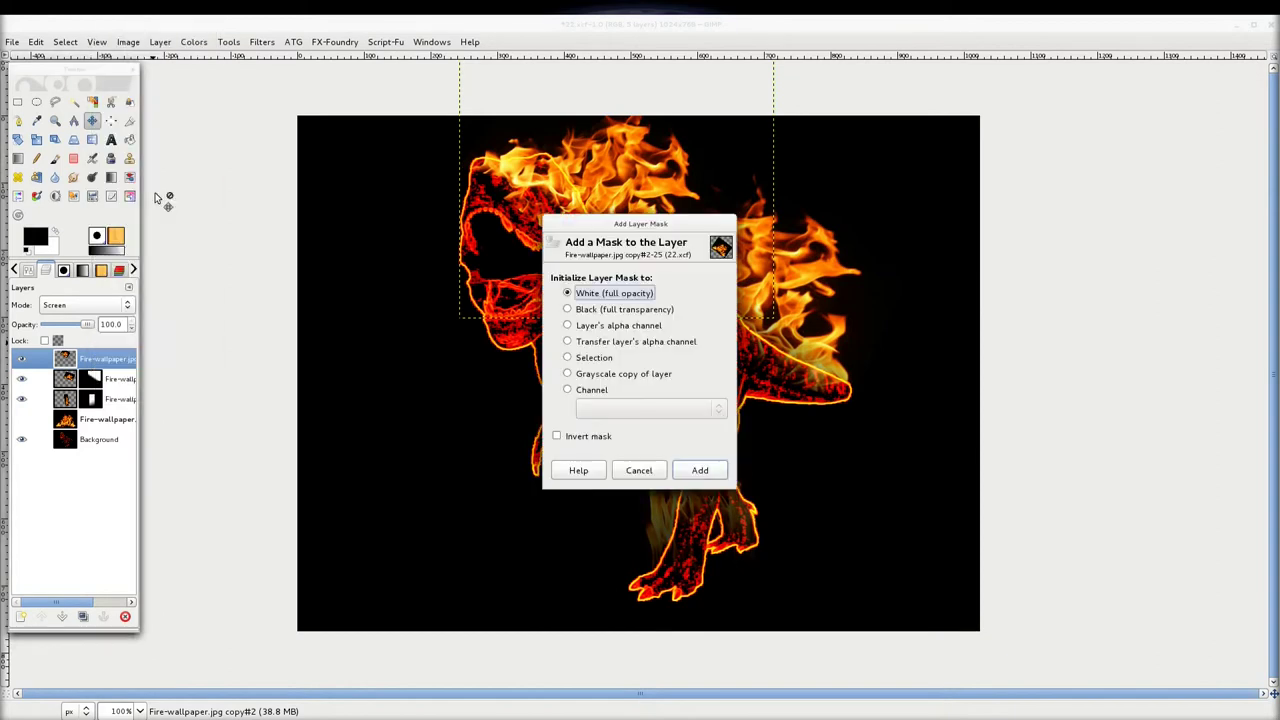
left_click(700, 470)
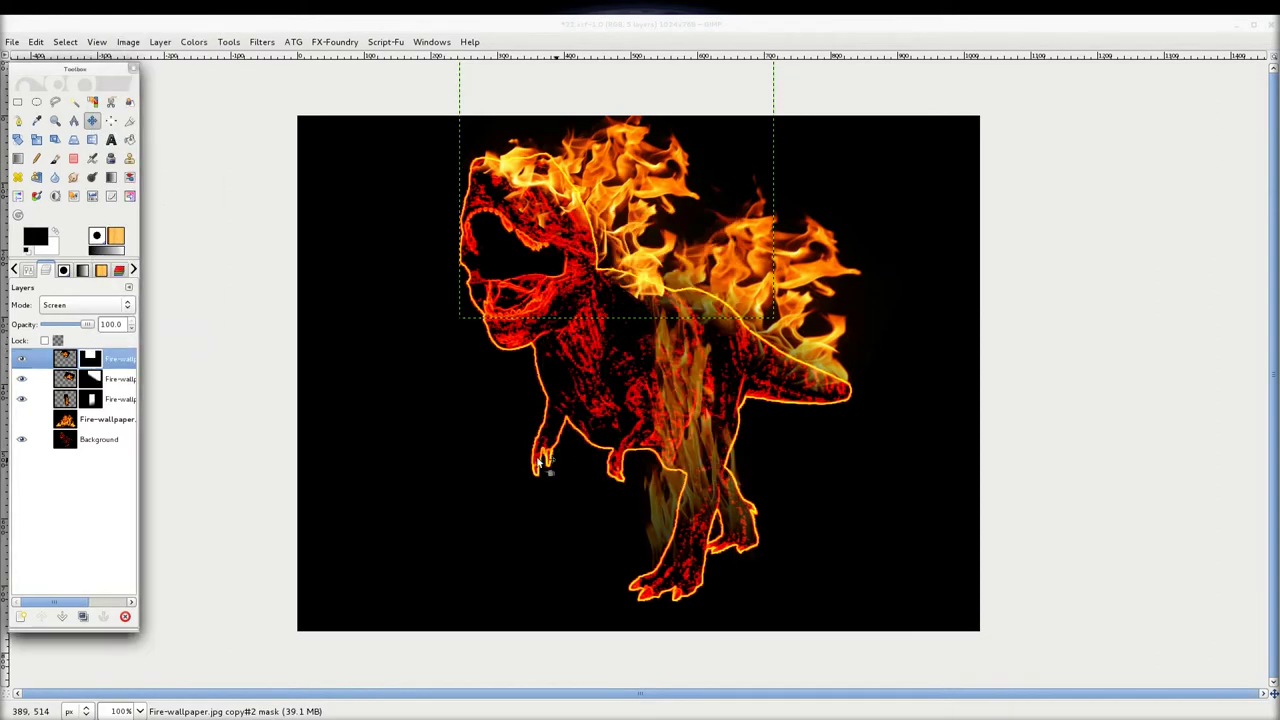
left_click(18, 158)
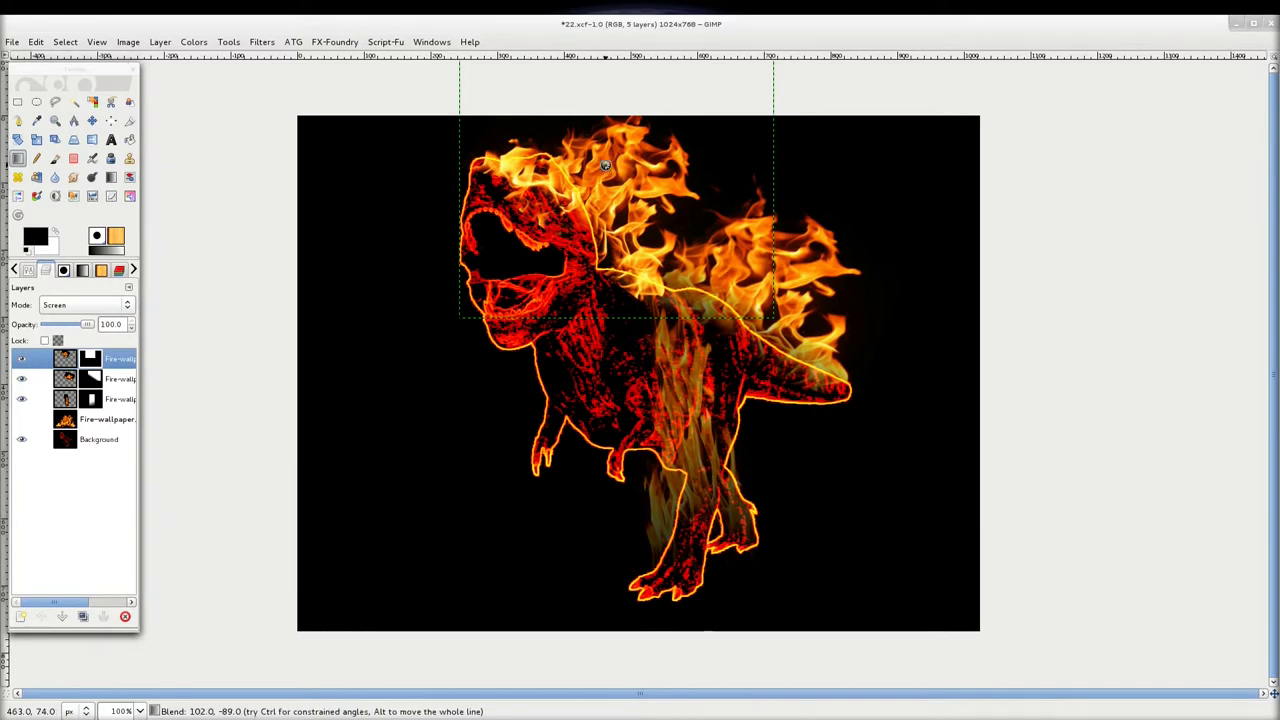
left_click_drag(543, 233, 604, 172)
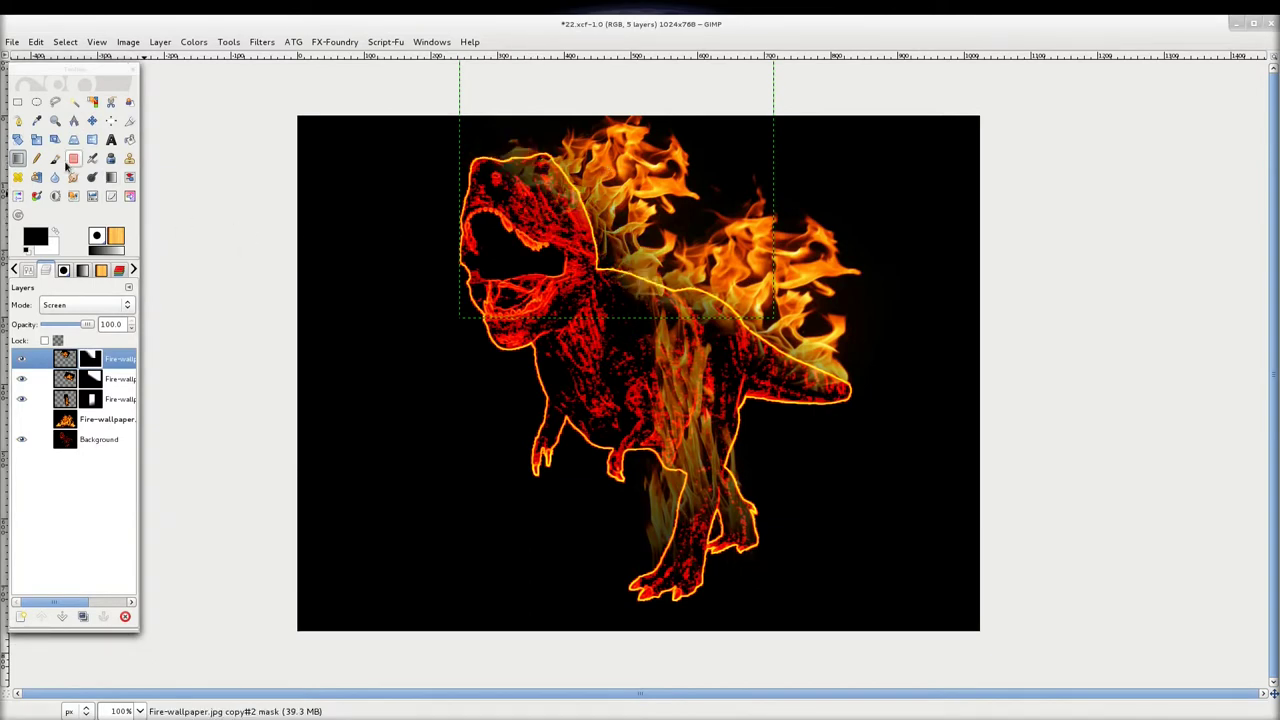
Nudge the head flames a few pixels left and up over the dinosaur's skull
left_click(91, 121)
left_click_drag(636, 190, 523, 215)
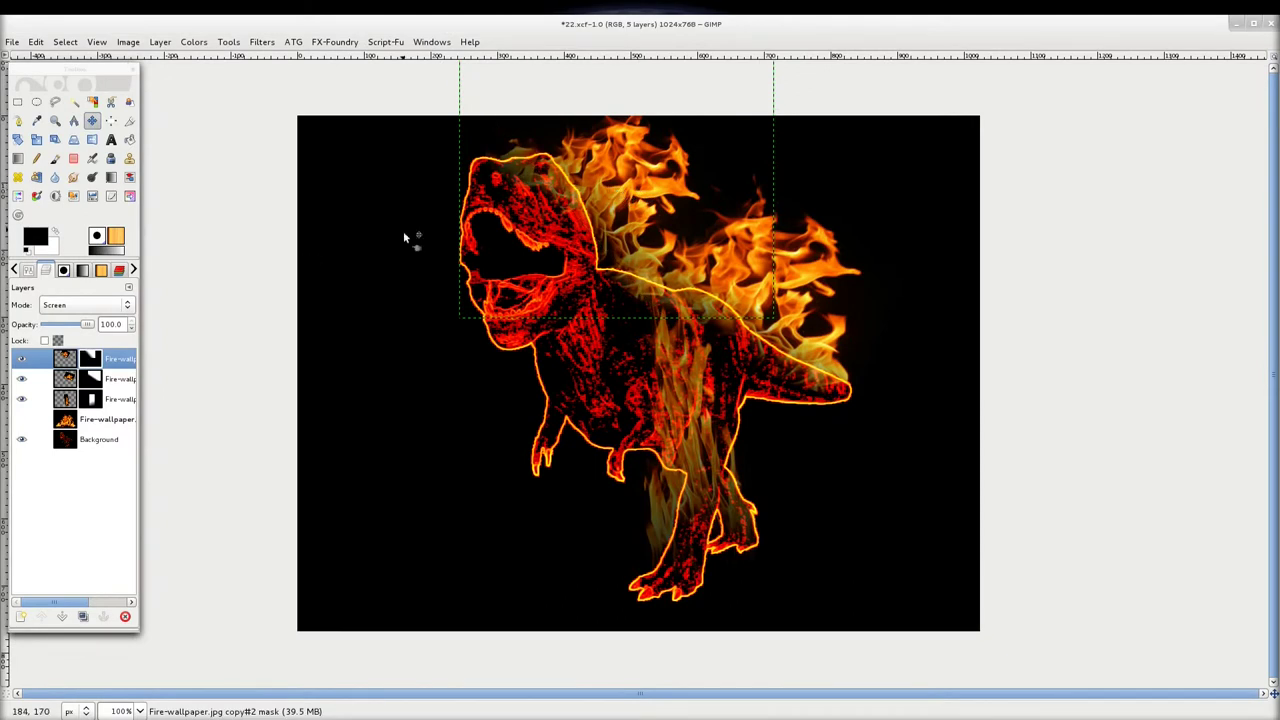
left_click_drag(640, 190, 632, 188)
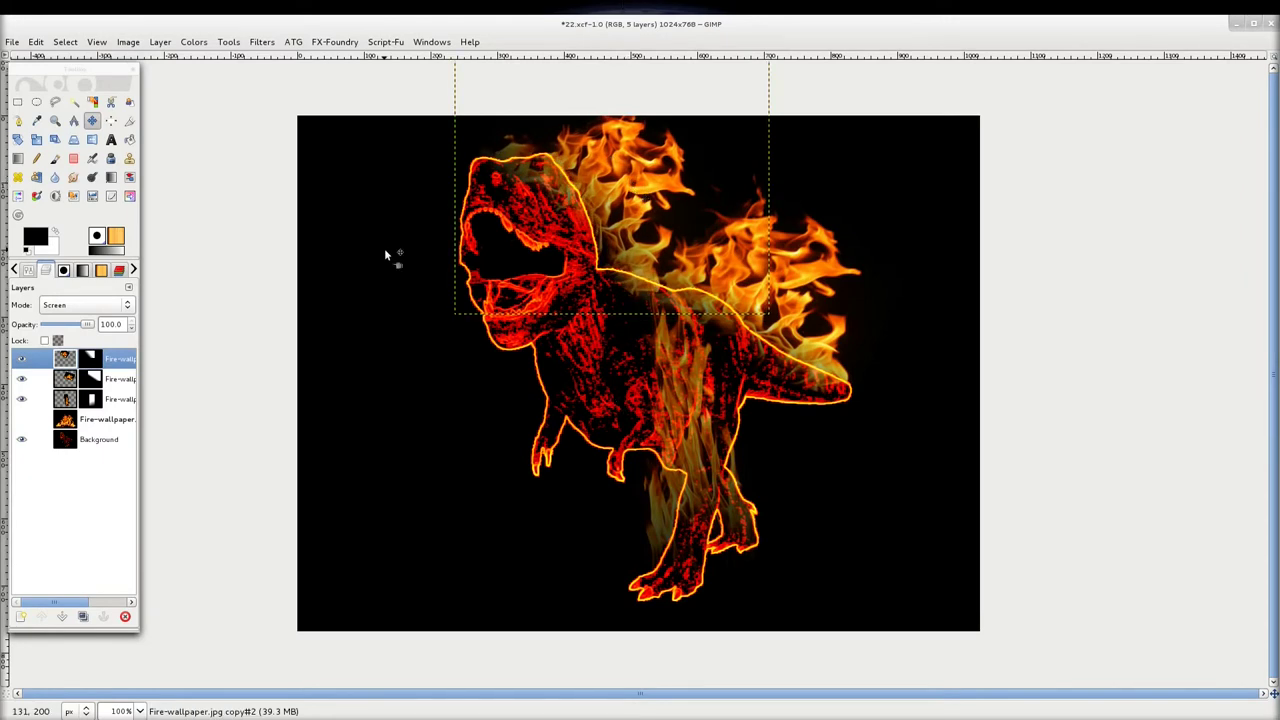
left_click(705, 323)
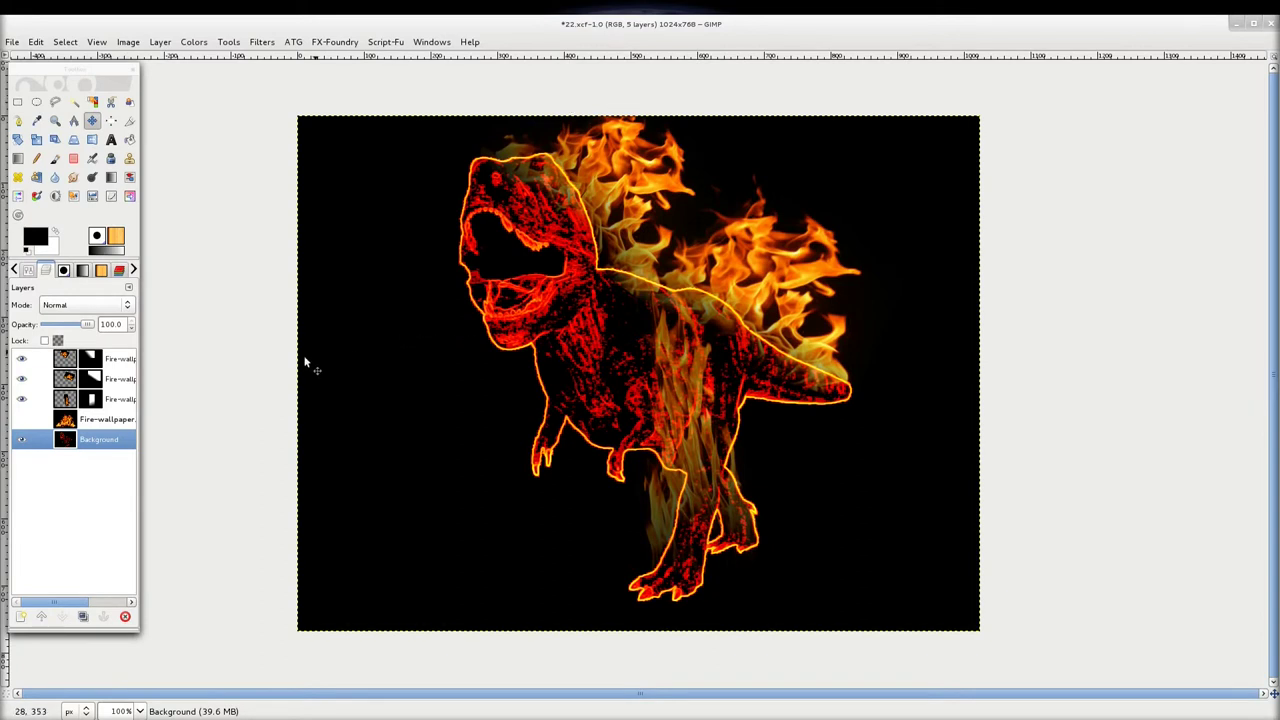
Duplicate the Fire-wallpaper.jpg layer, show the copy and raise it to the top
left_click(86, 424)
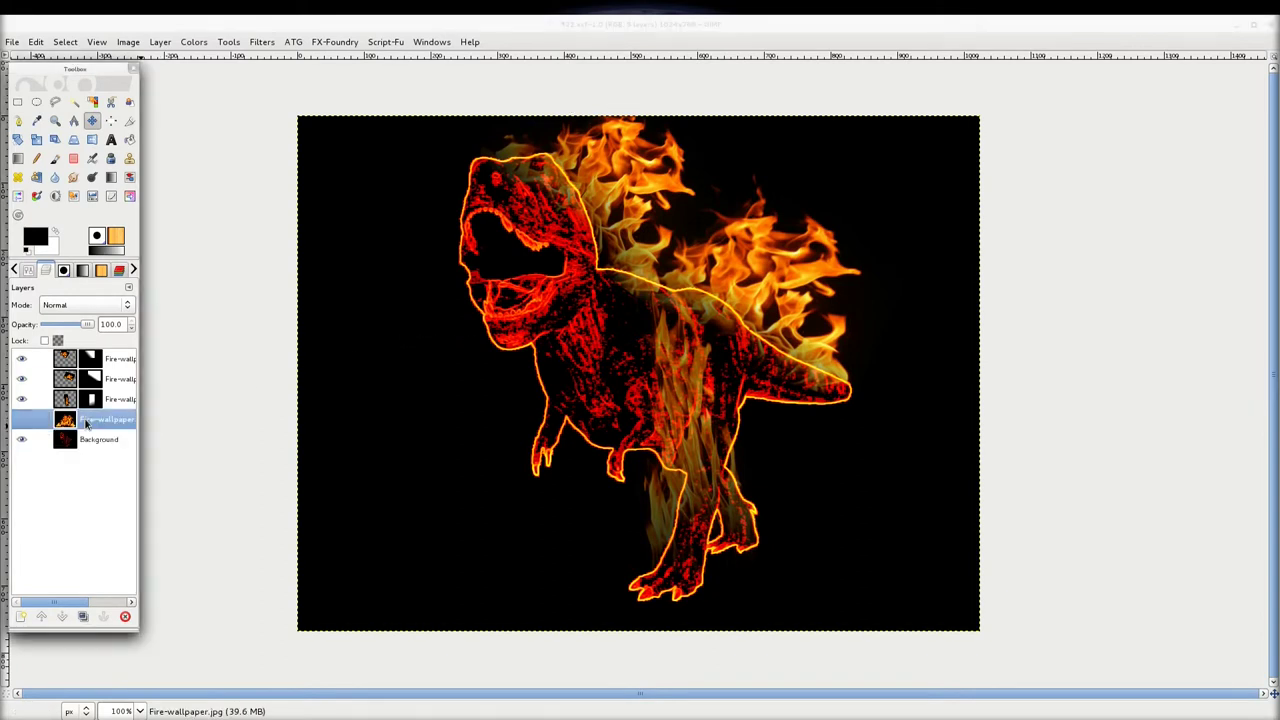
left_click(83, 617)
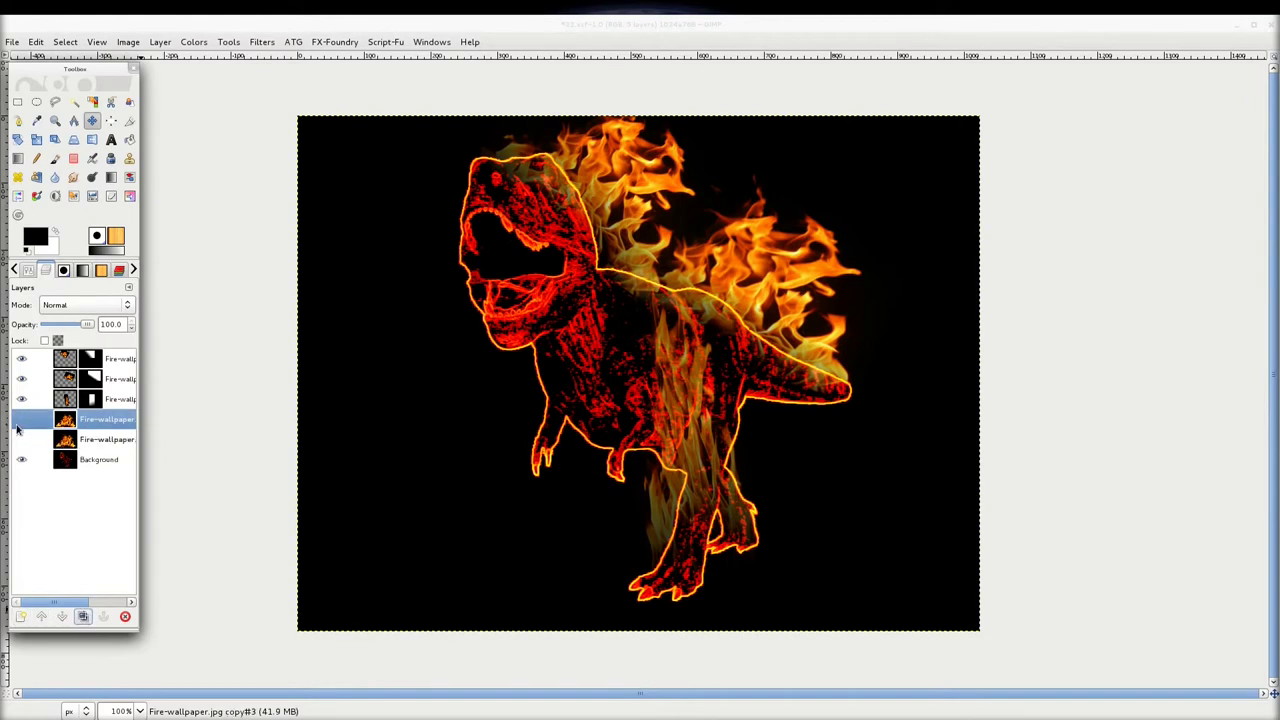
left_click(20, 424)
left_click(41, 617)
left_click(41, 617)
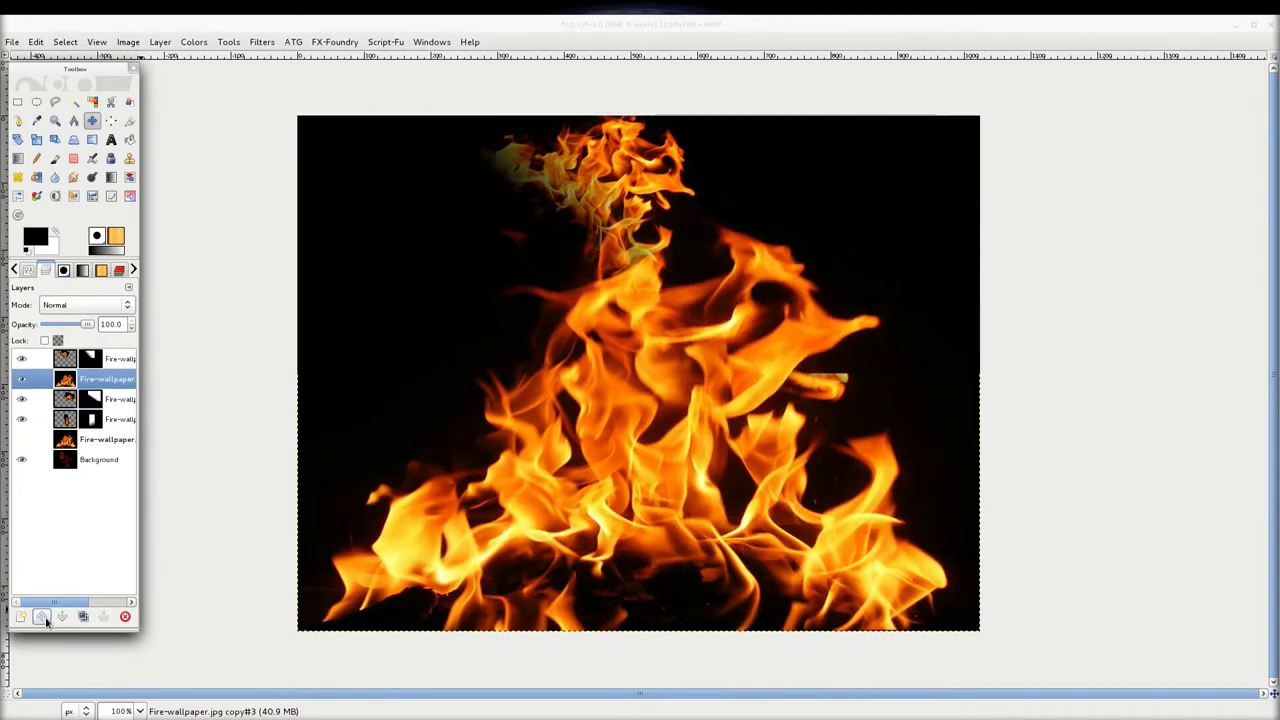
left_click(41, 617)
scroll(130, 305, "down", 3)
Shrink the top flame copy to about 458×379 pixels above the dinosaur's back
left_click(36, 139)
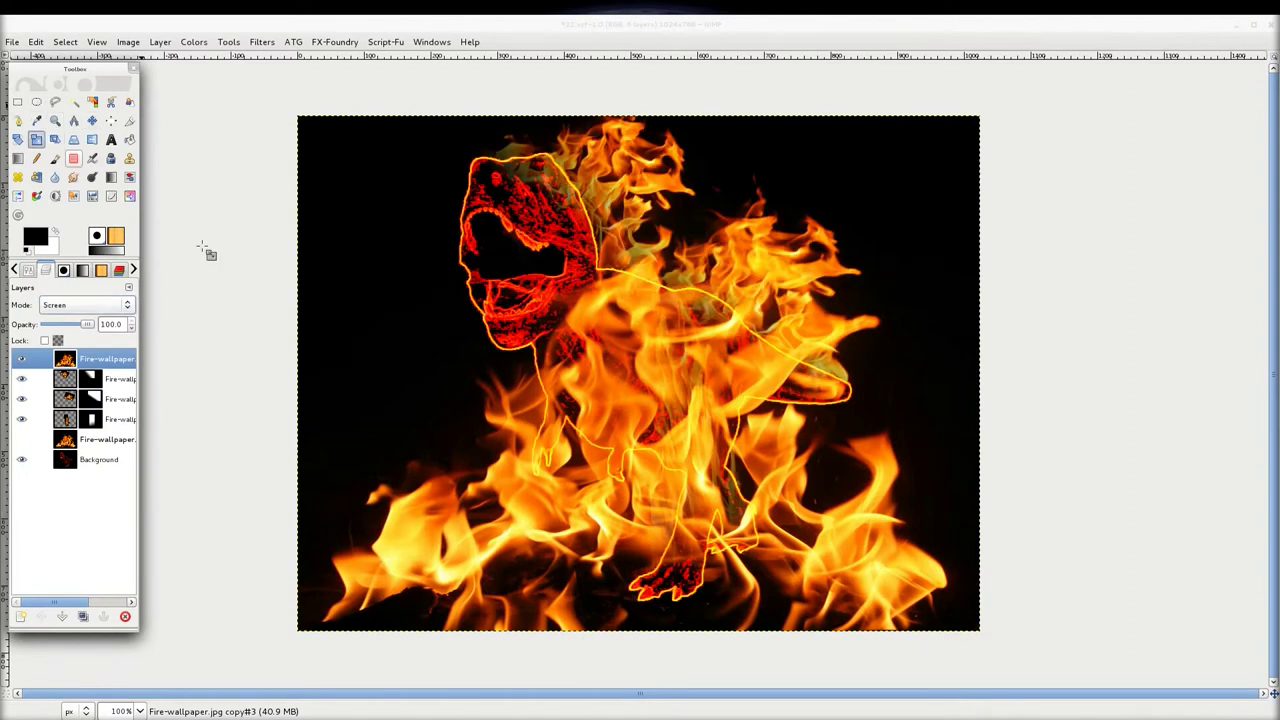
left_click_drag(937, 616, 567, 356)
left_click_drag(306, 368, 490, 250)
left_click(214, 148)
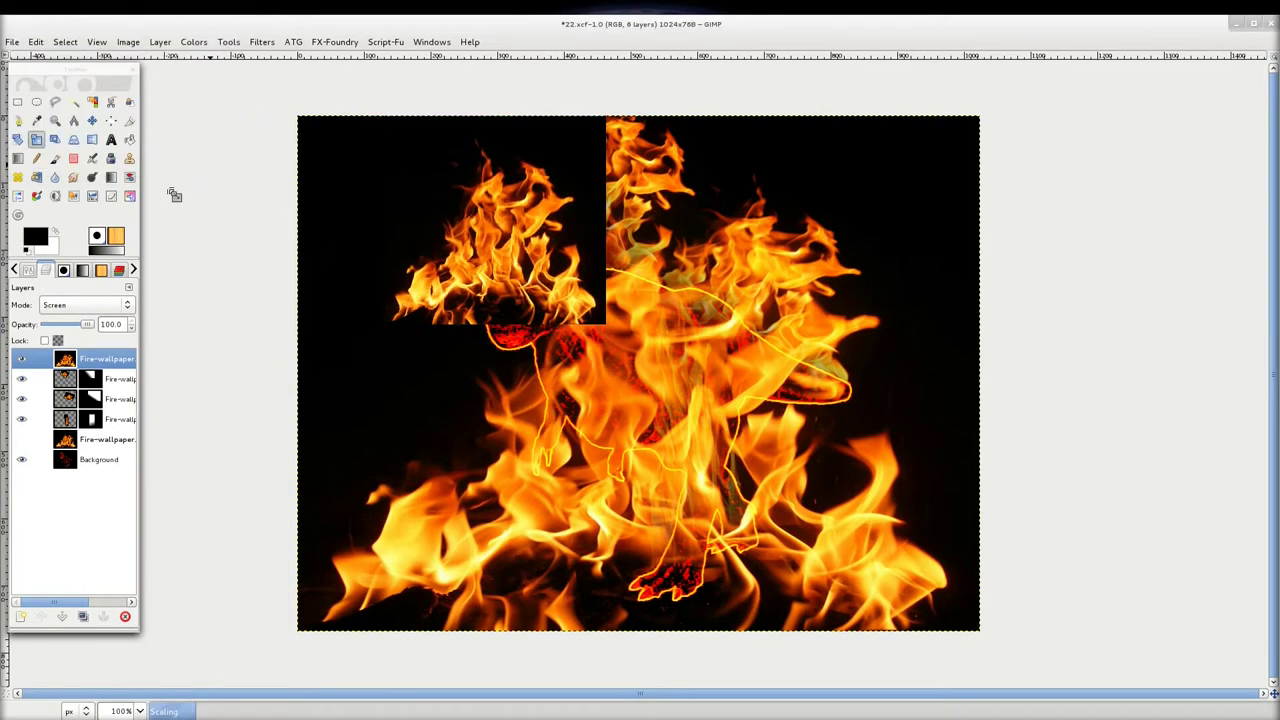
key("m")
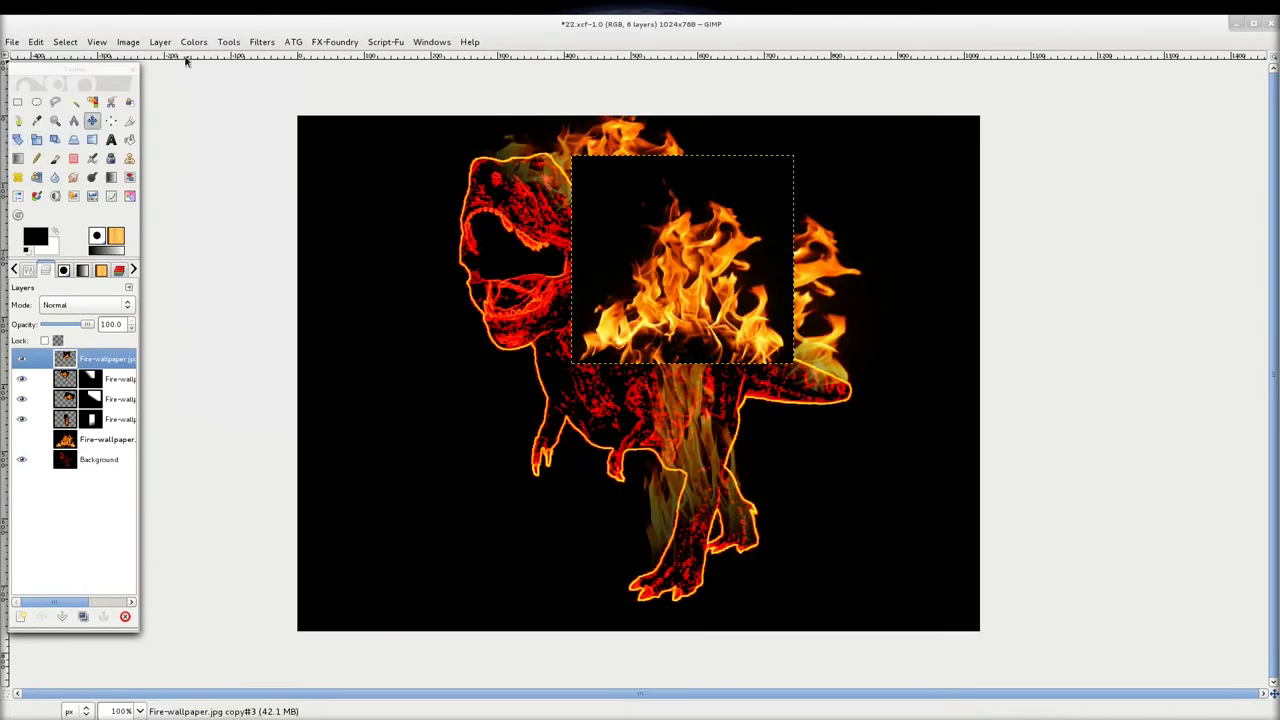
left_click(190, 42)
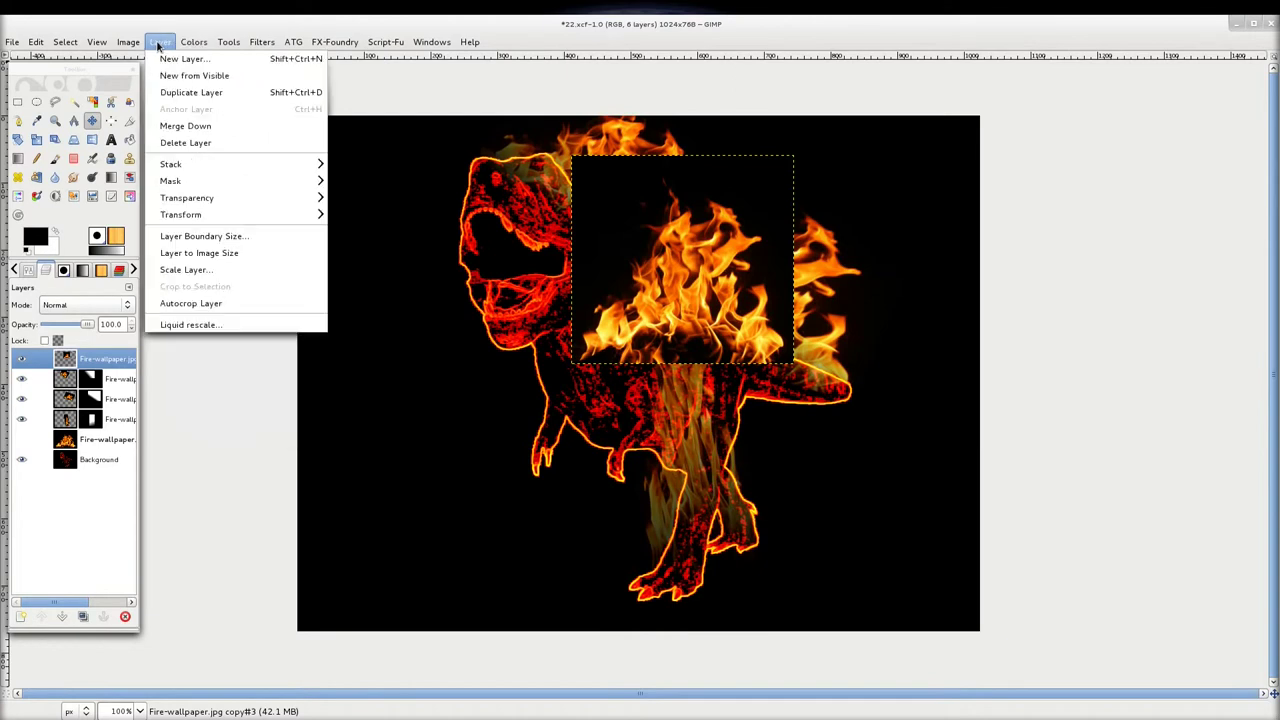
mouse_move(194, 42)
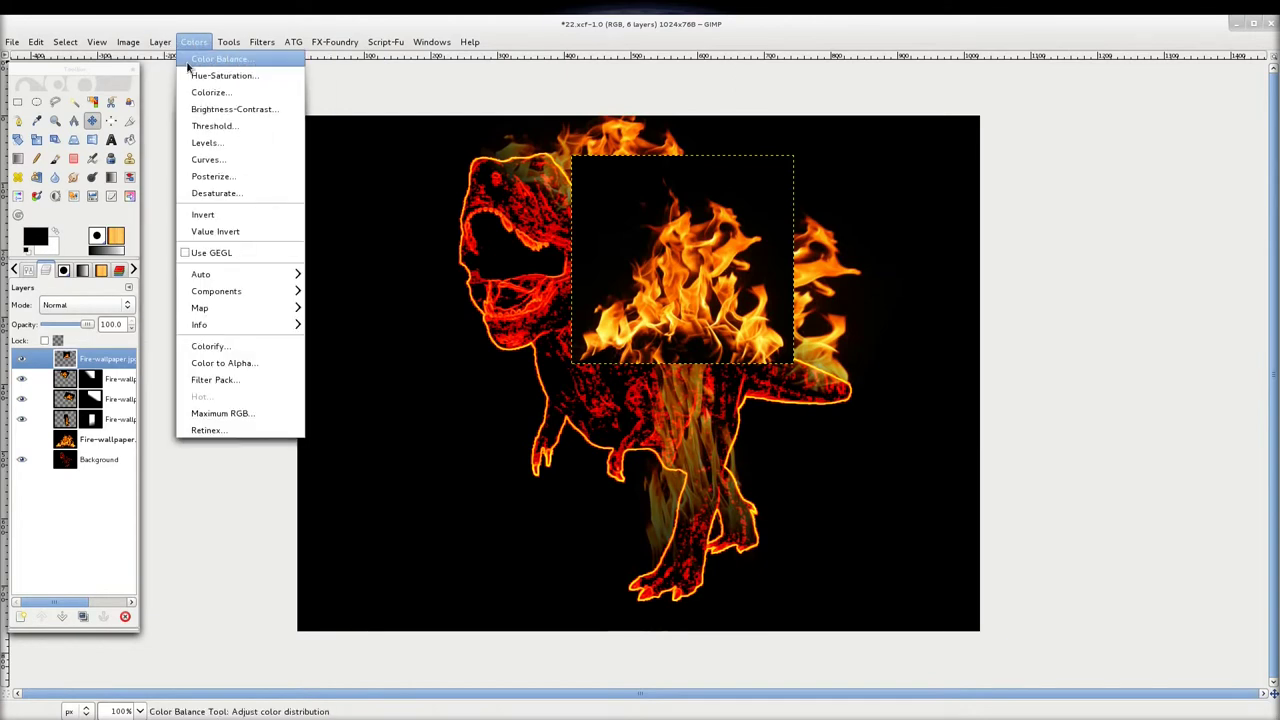
Desaturate the flame patch to grey using the Lightness shade
left_click(227, 192)
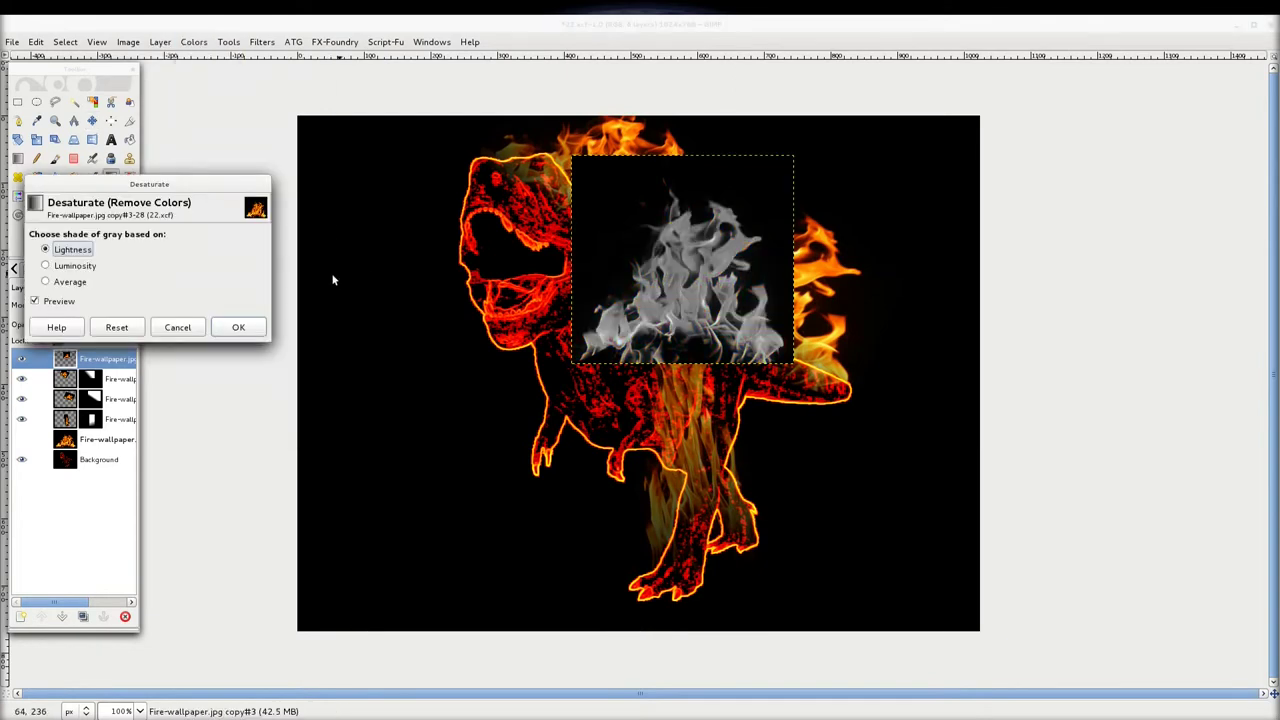
left_click(45, 265)
left_click(46, 281)
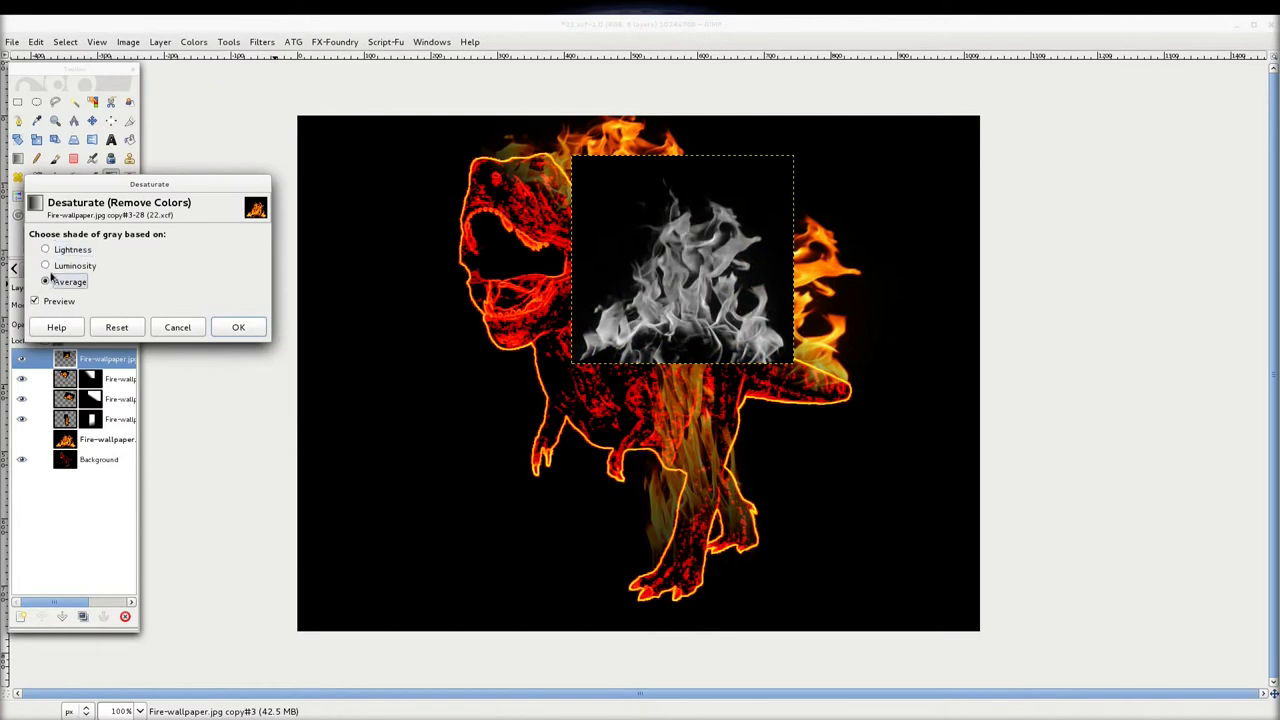
left_click(55, 249)
left_click(238, 327)
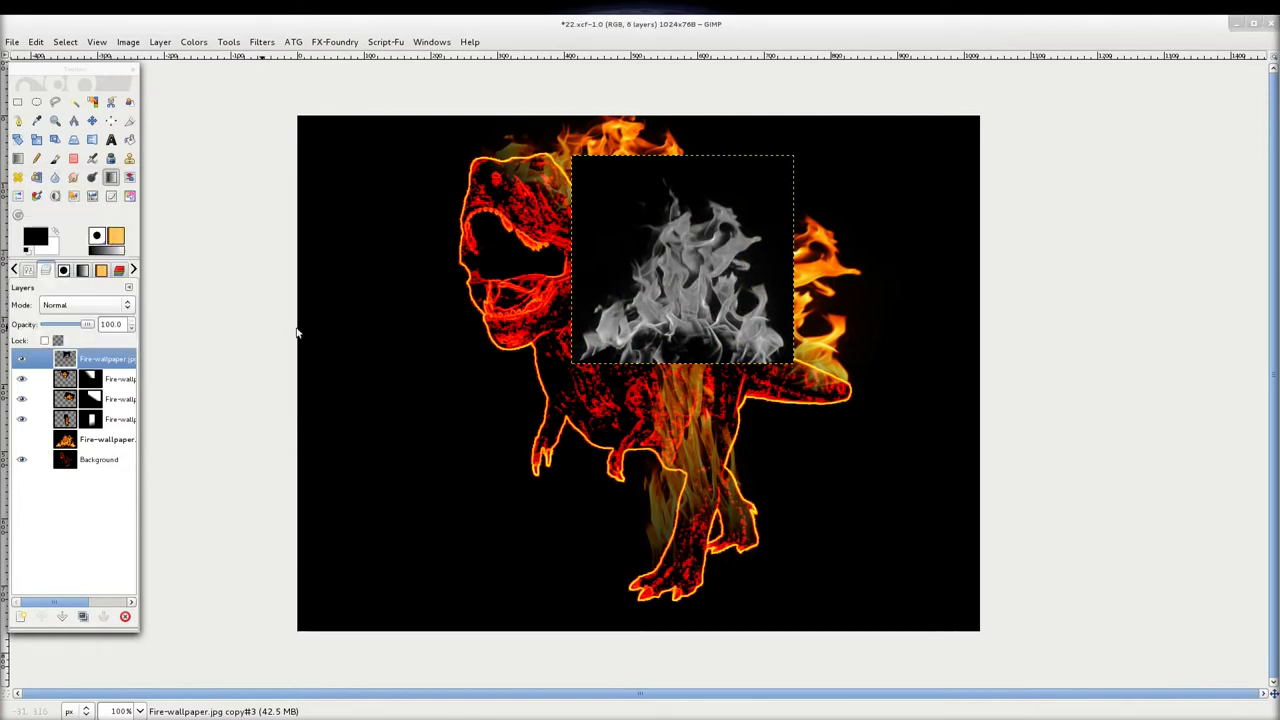
Set the grey patch's blend mode to Screen
left_click(117, 305)
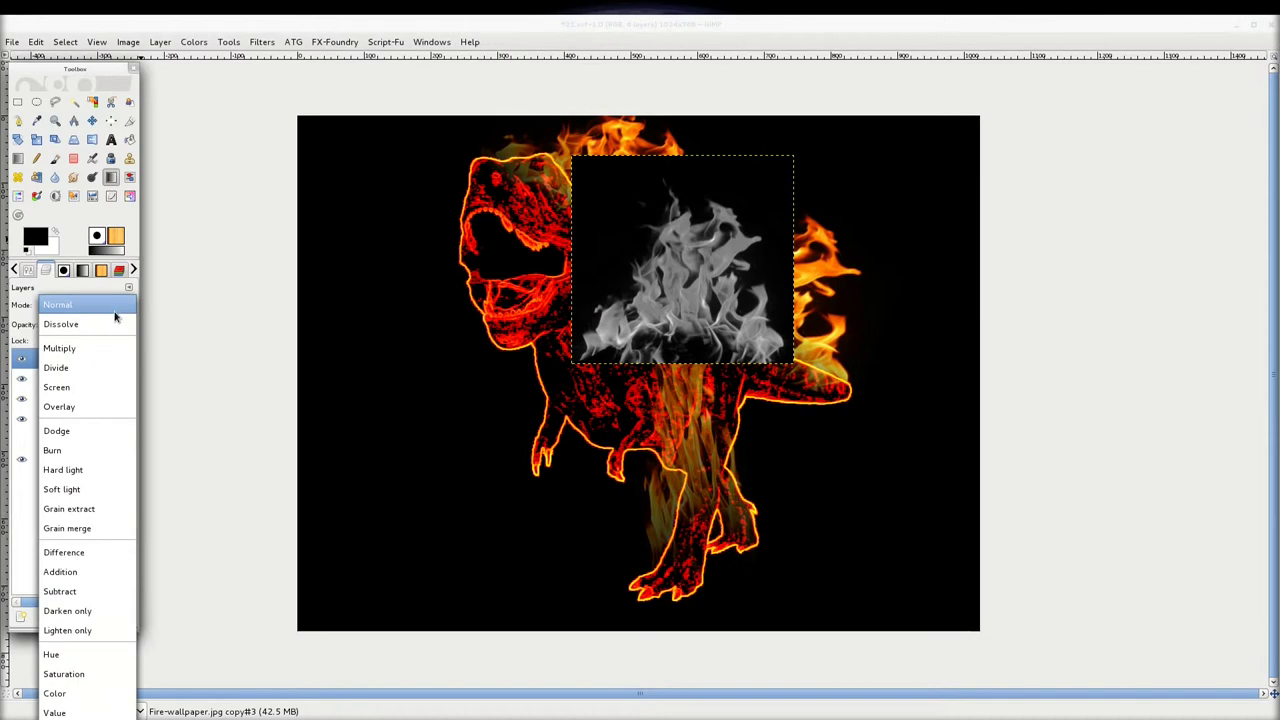
left_click(86, 389)
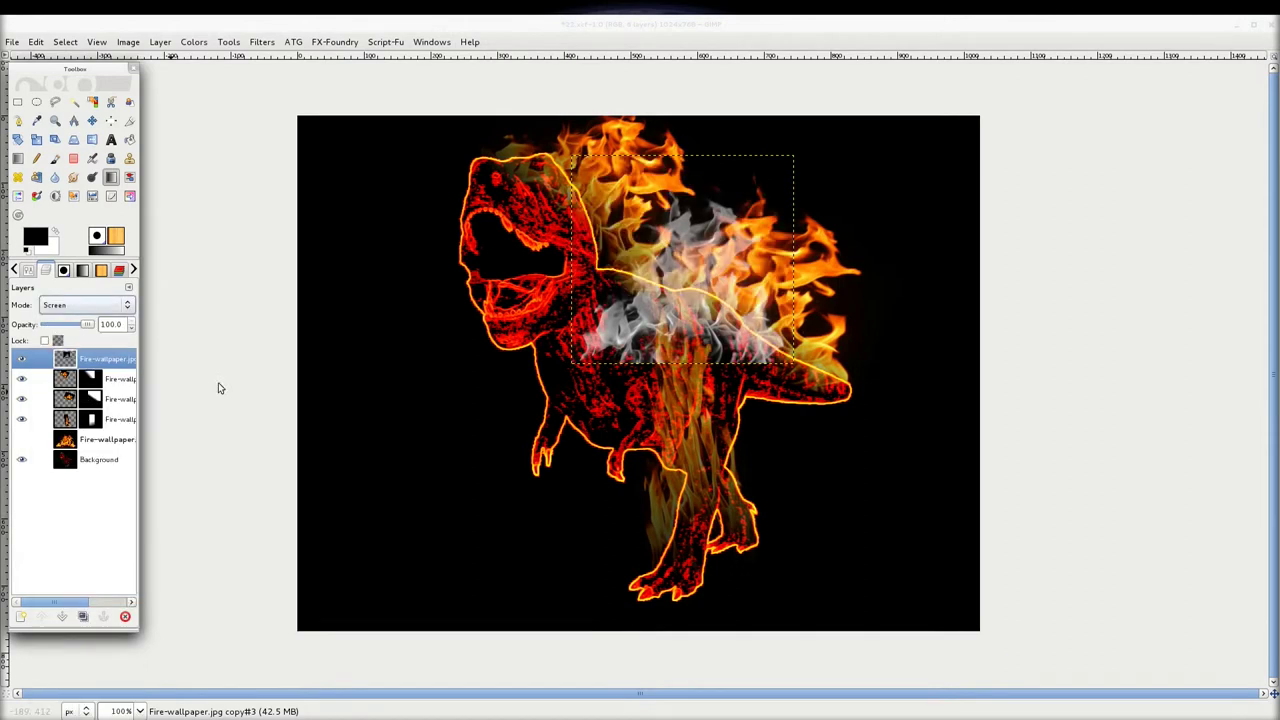
left_click(36, 140)
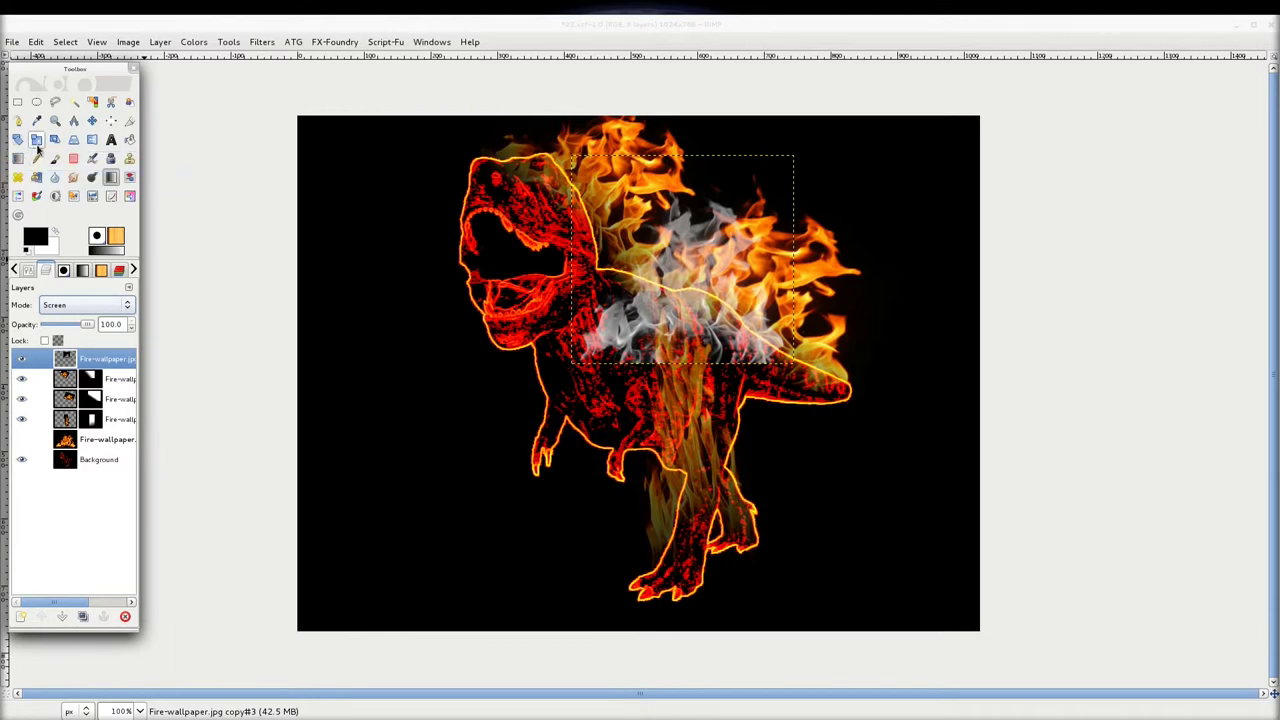
Rotate the smoke layer 38.1°, then lower it and fade it to 43.3% opacity
left_click(17, 140)
left_click_drag(785, 345, 700, 420)
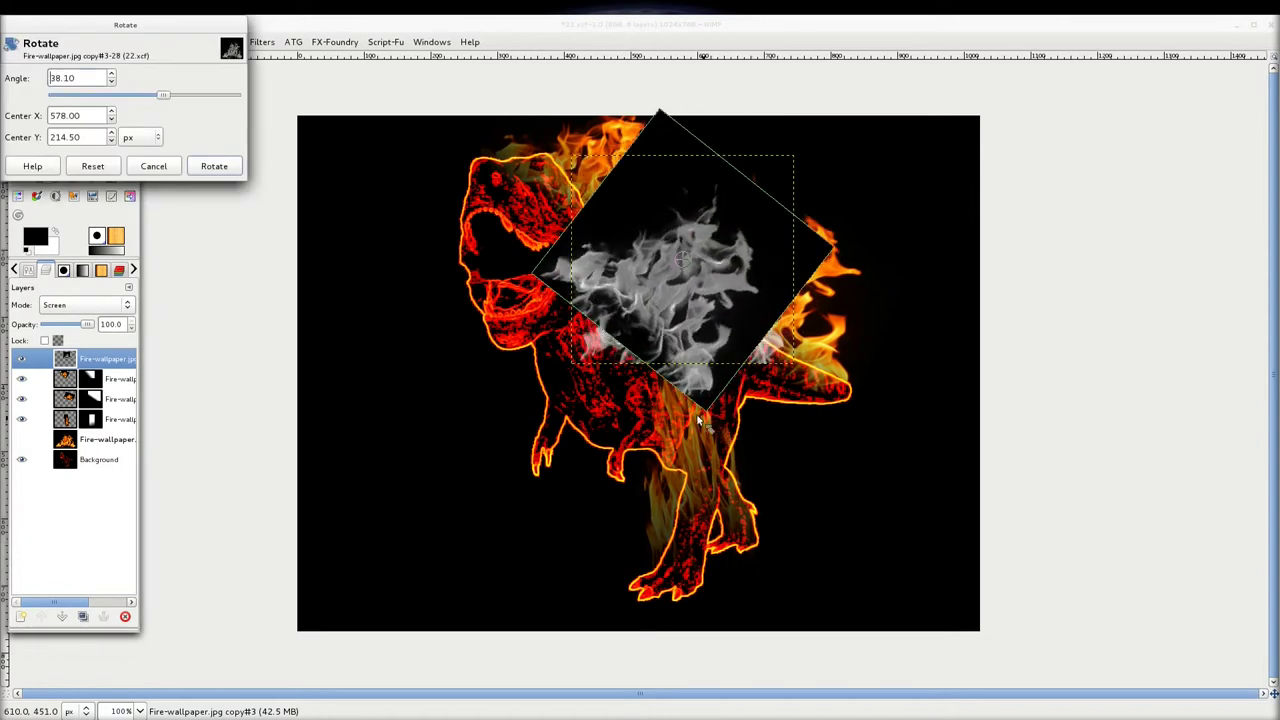
left_click(210, 167)
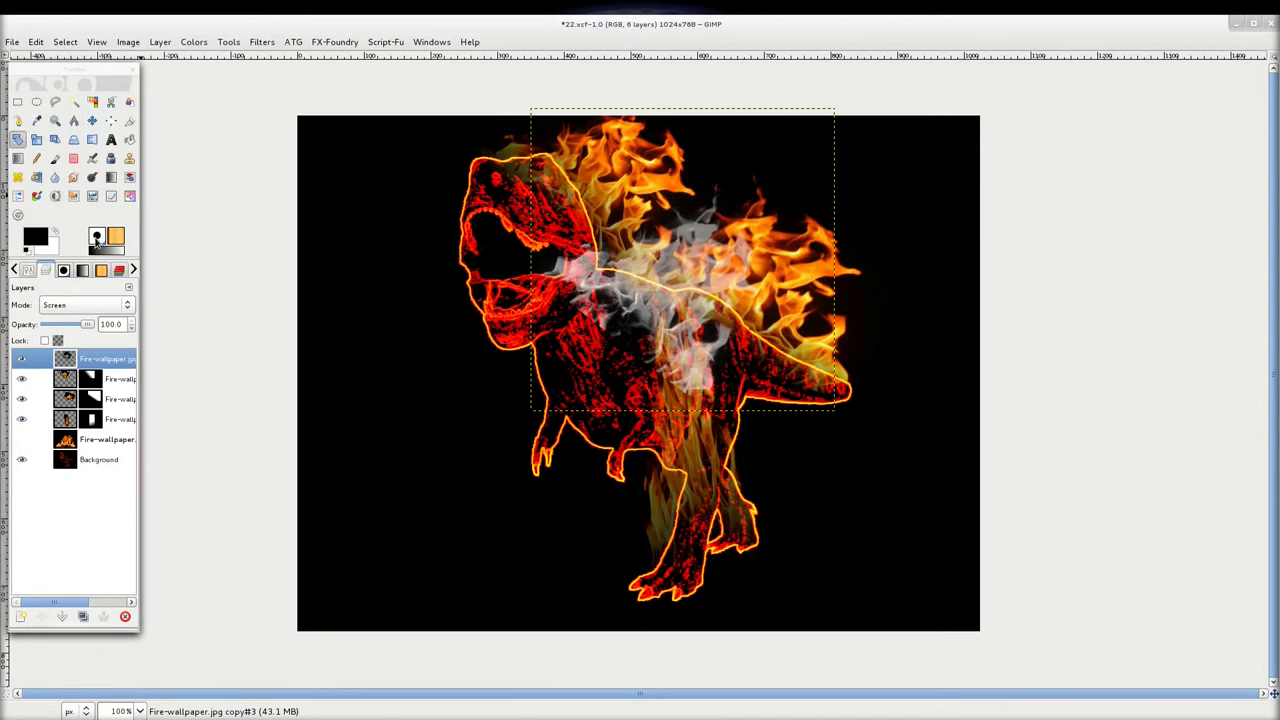
left_click(62, 617)
left_click(62, 617)
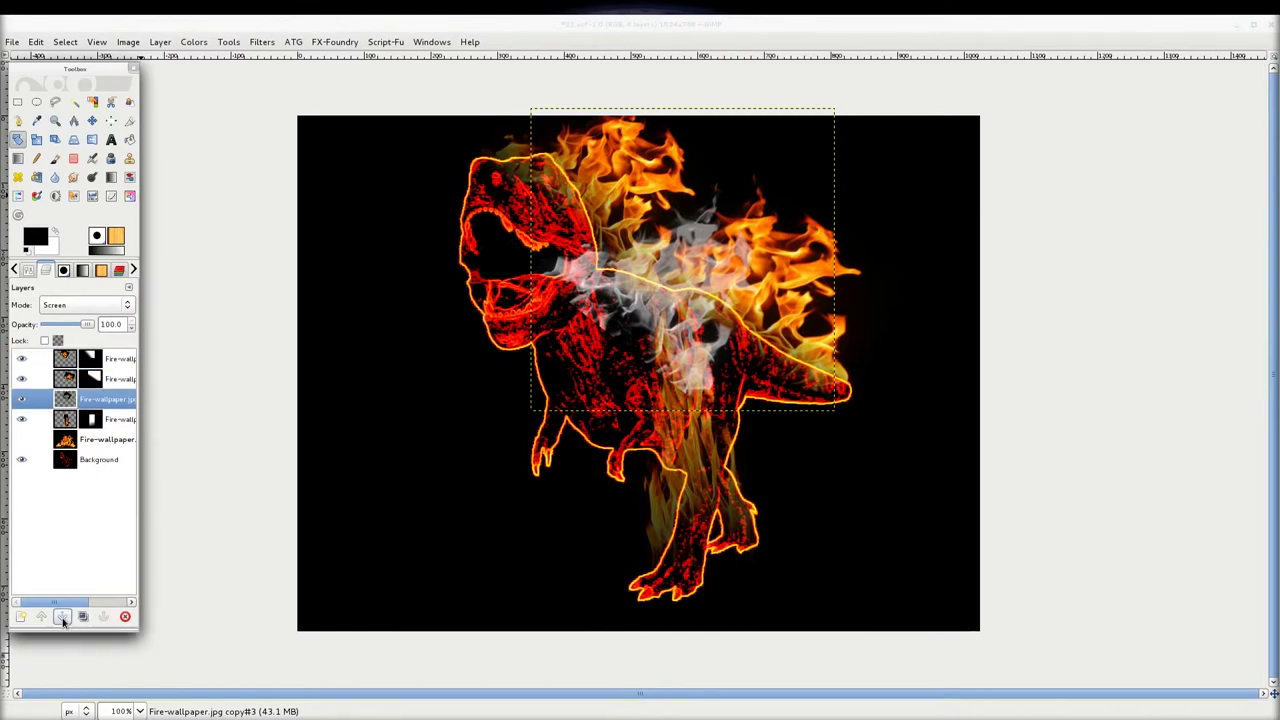
left_click(62, 617)
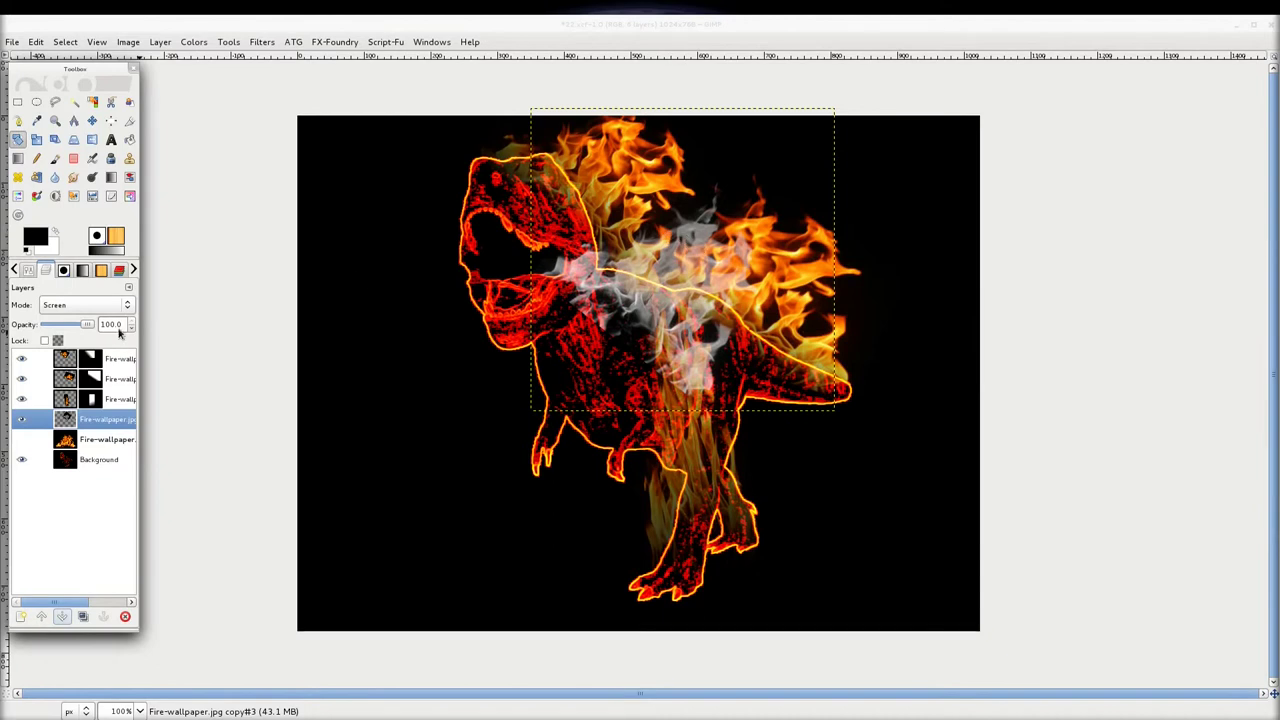
left_click_drag(87, 325, 62, 326)
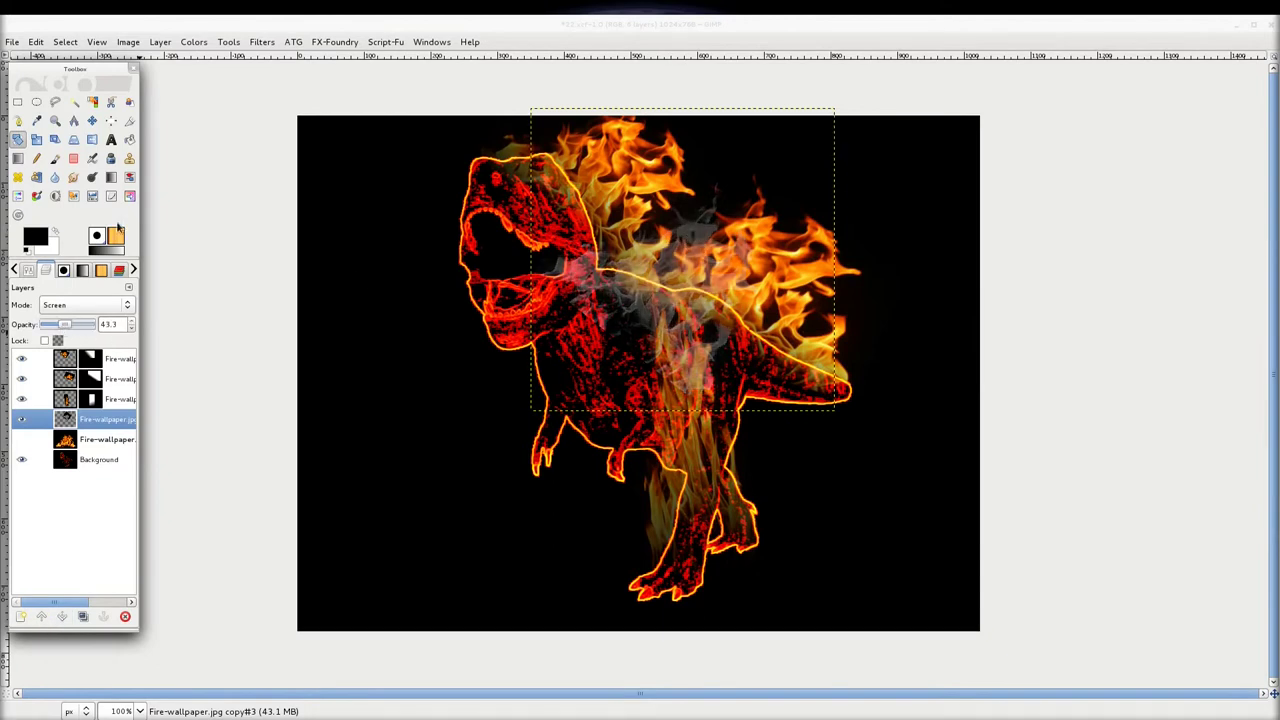
Raise the smoke layer back to the top of the stack and shift it up-right
left_click(92, 120)
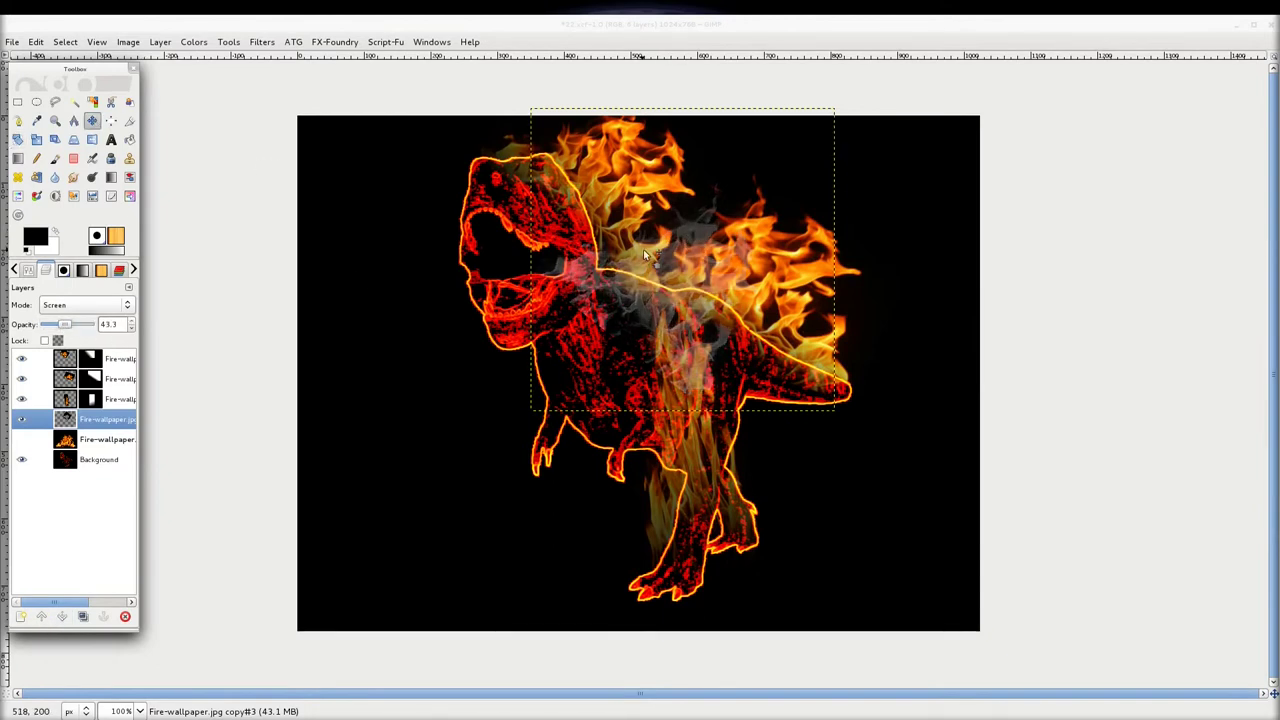
left_click_drag(679, 230, 640, 180)
key("ctrl+z")
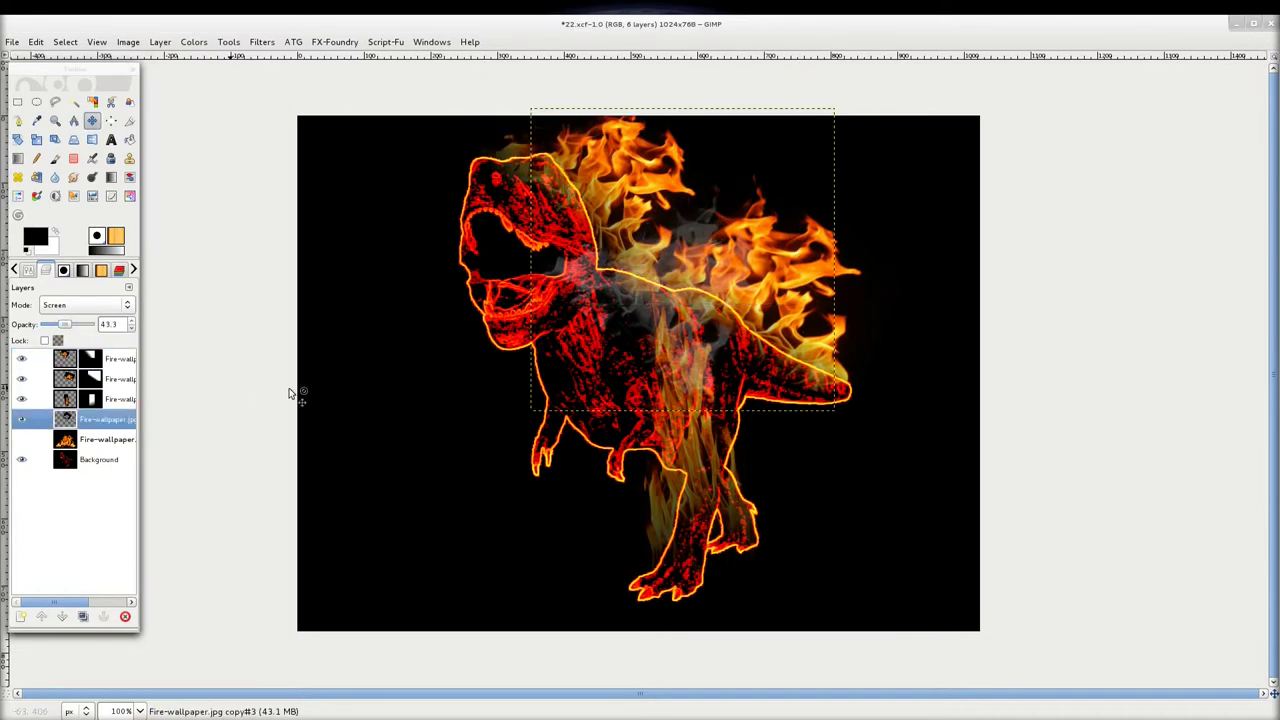
left_click(41, 617)
left_click(41, 617)
left_click(41, 617)
mouse_move(708, 227)
left_mouse_down()
mouse_move(820, 181)
mouse_move(750, 133)
mouse_move(718, 150)
left_mouse_up()
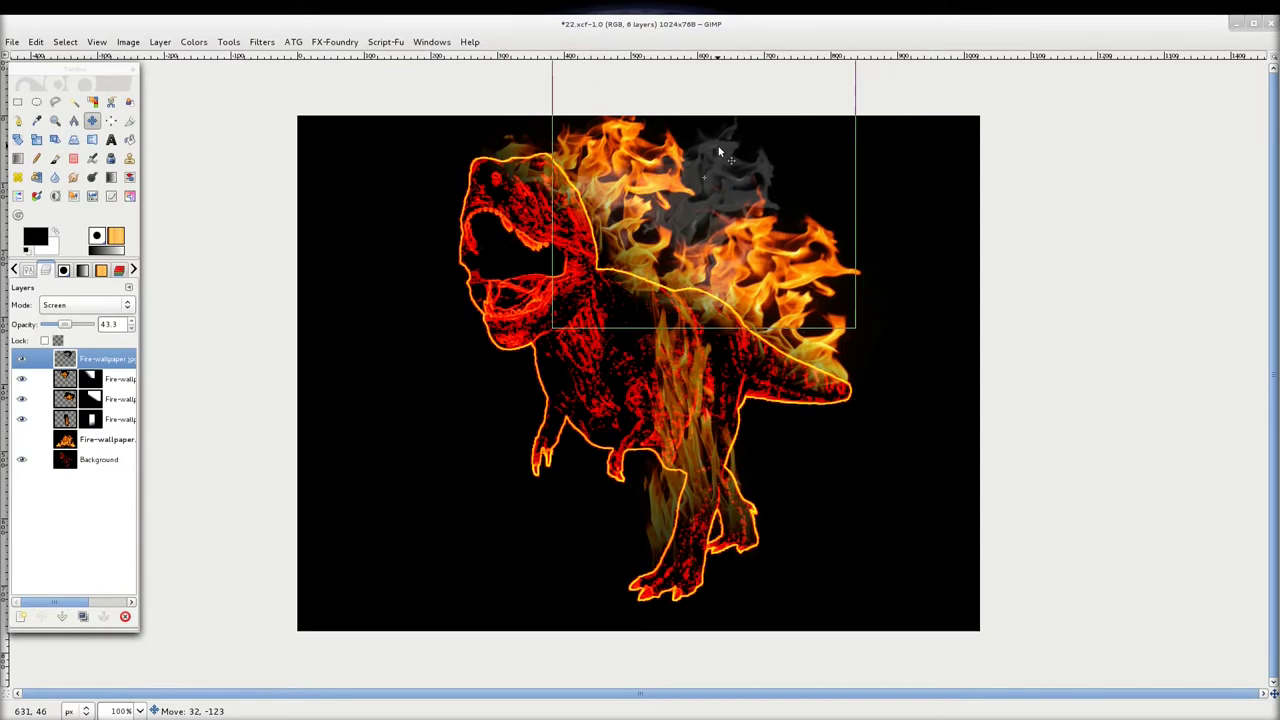
Scale the smoke layer to 1126×685 and move it further up and right
left_click(36, 139)
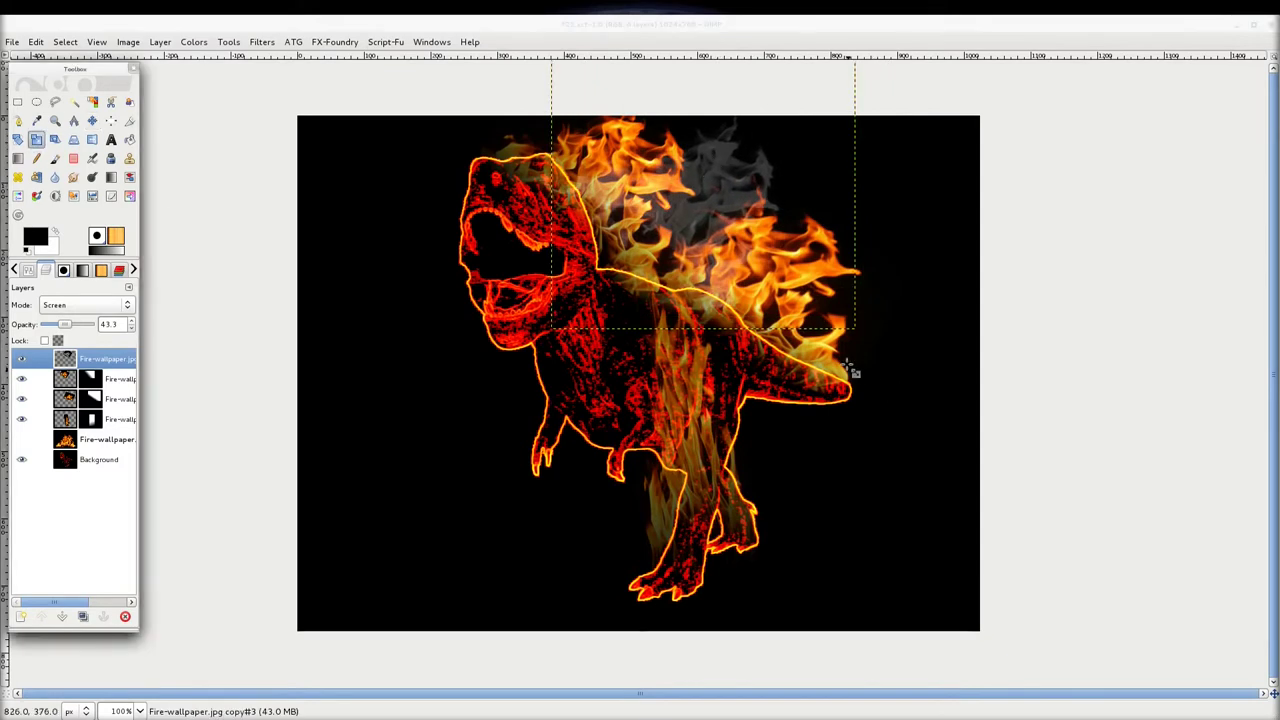
left_click_drag(850, 370, 1098, 528)
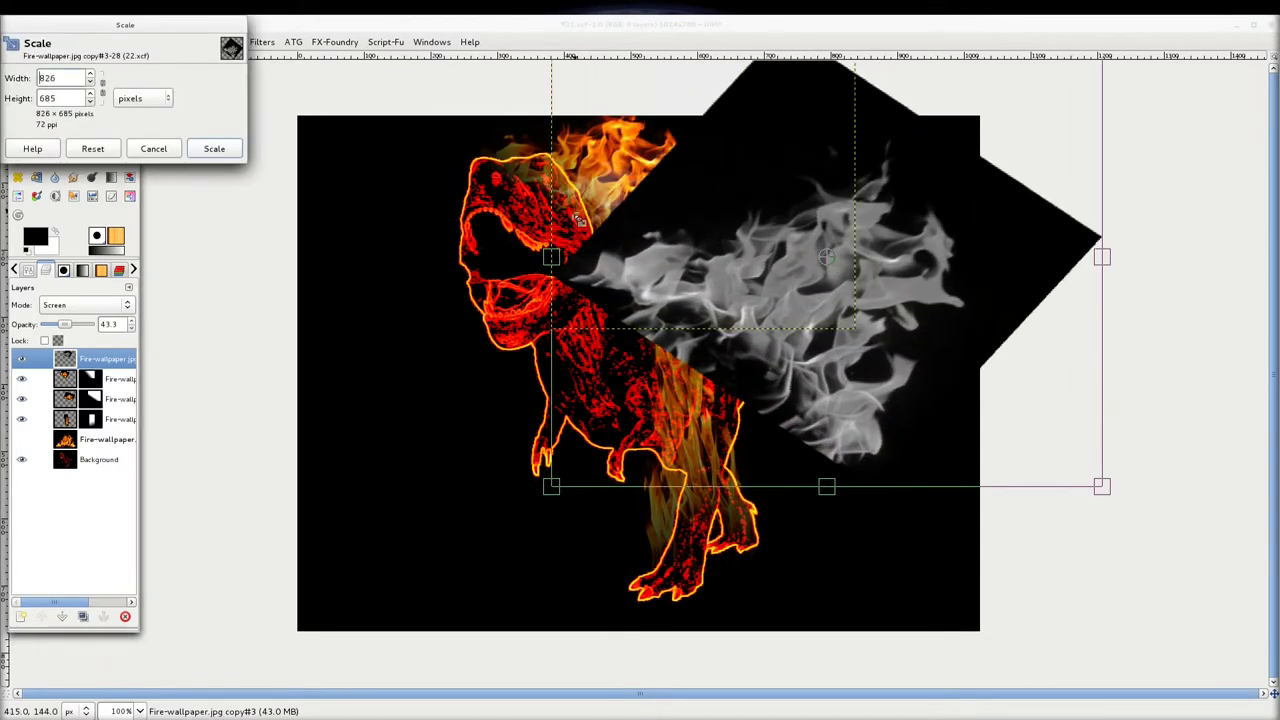
left_click_drag(552, 257, 351, 257)
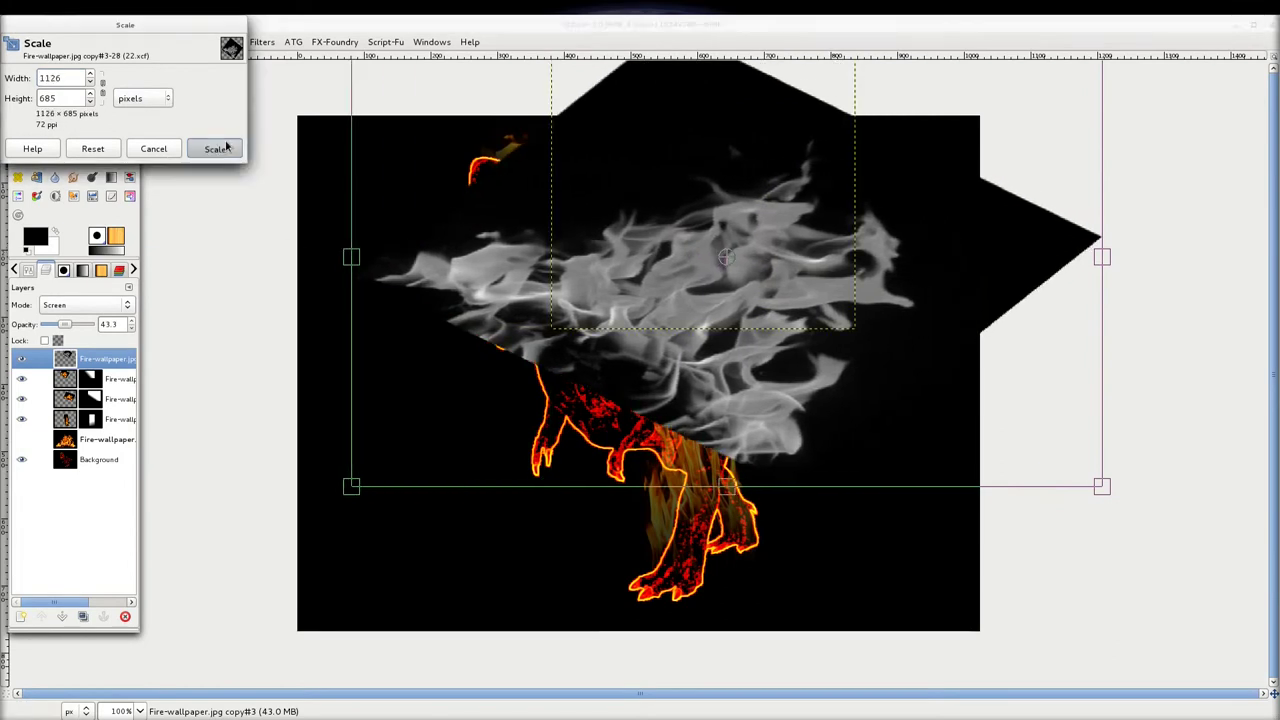
left_click(216, 148)
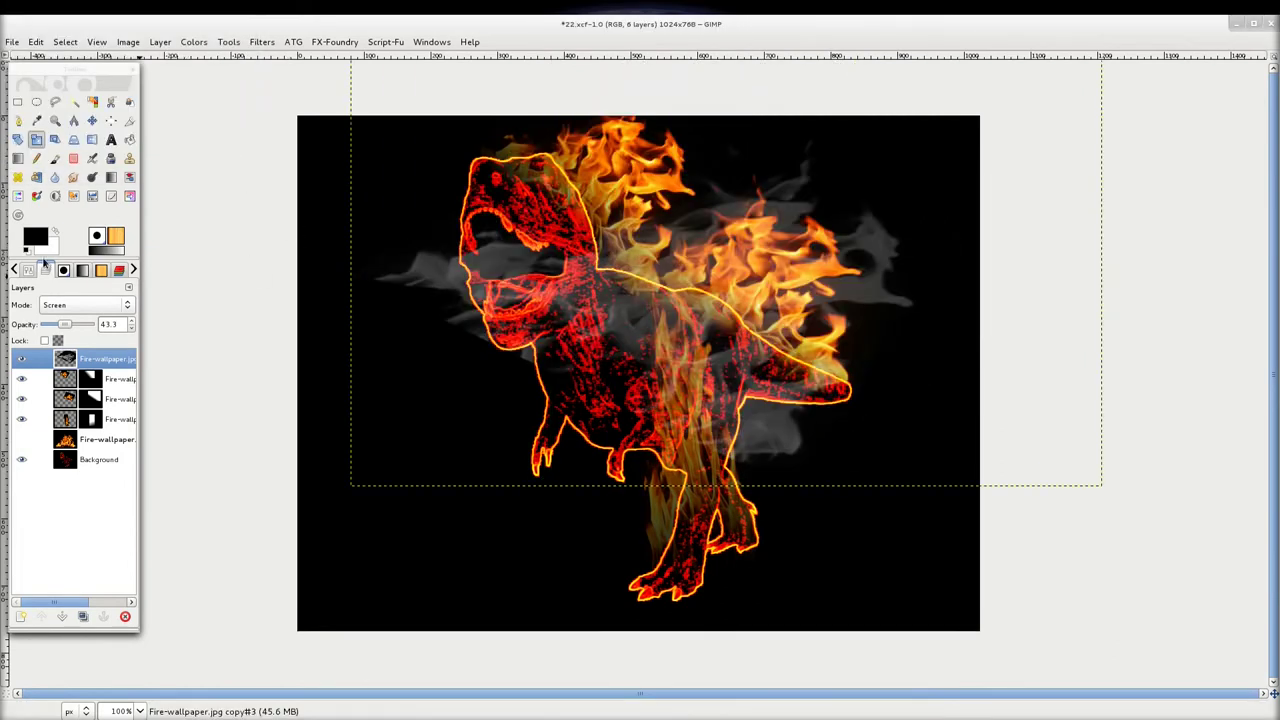
key("m")
left_click_drag(779, 209, 870, 139)
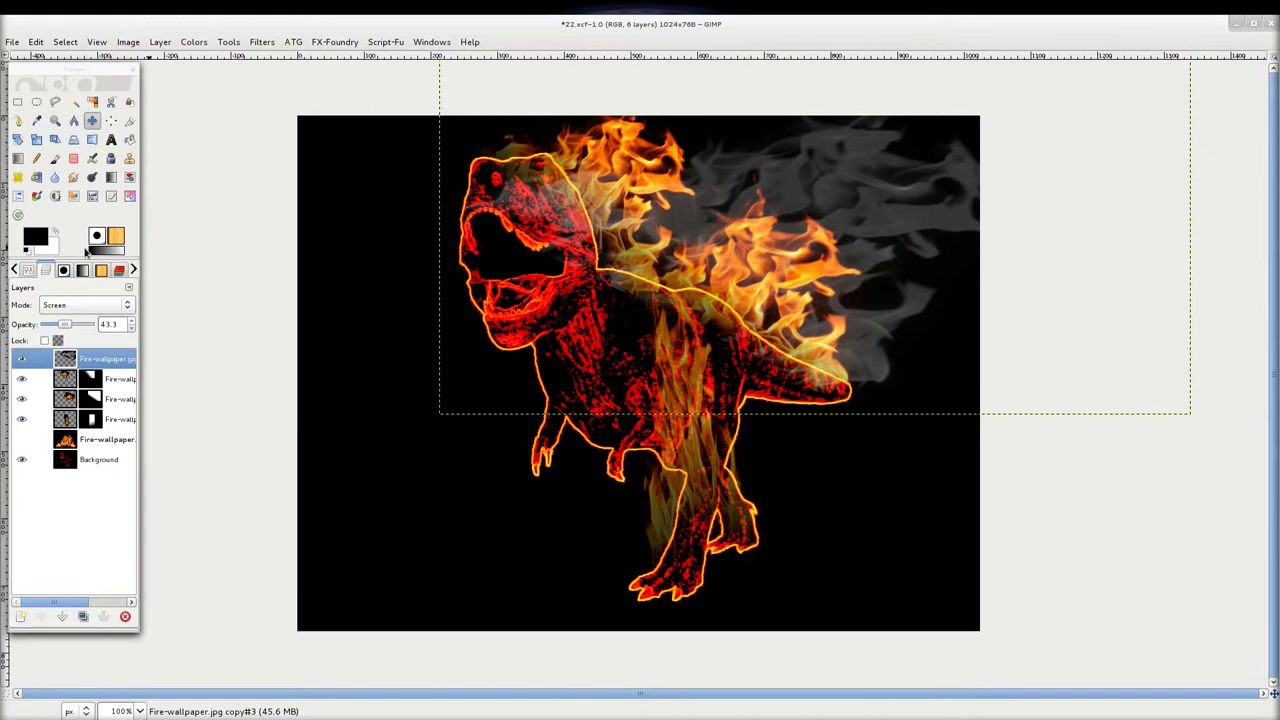
Add a white layer mask to the smoke and draw two fading gradients on it
right_click(87, 364)
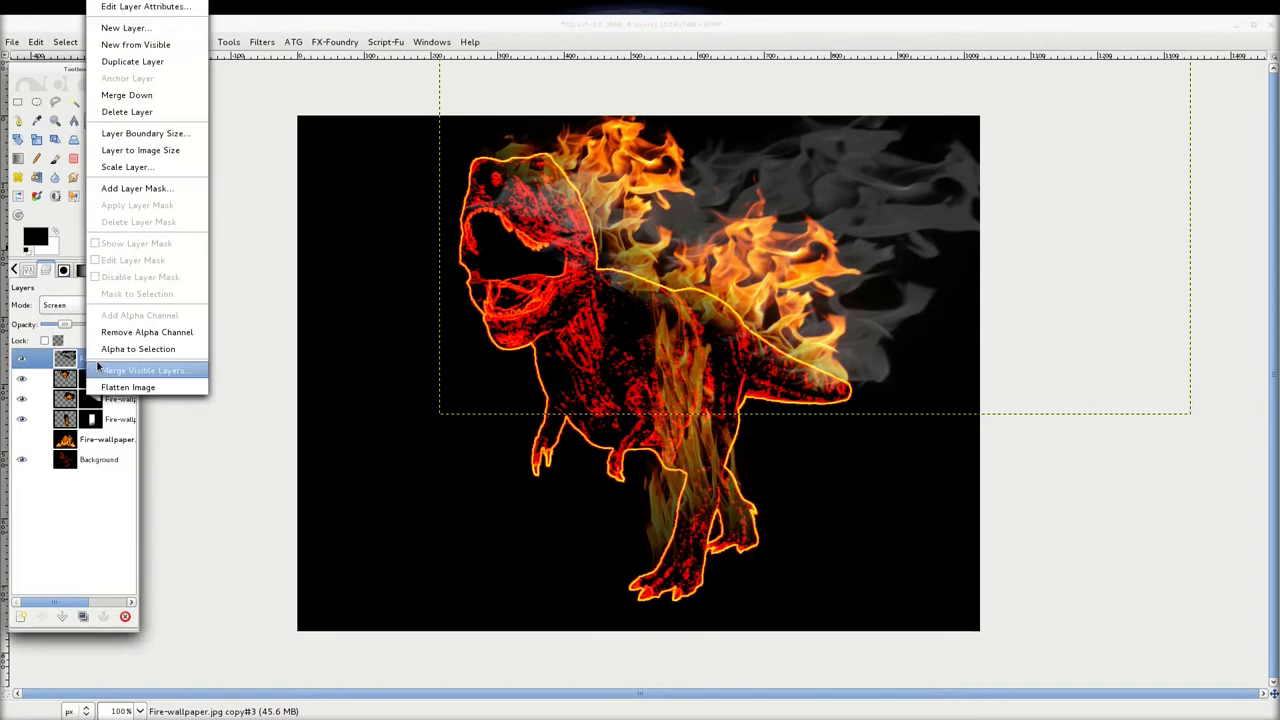
left_click(137, 188)
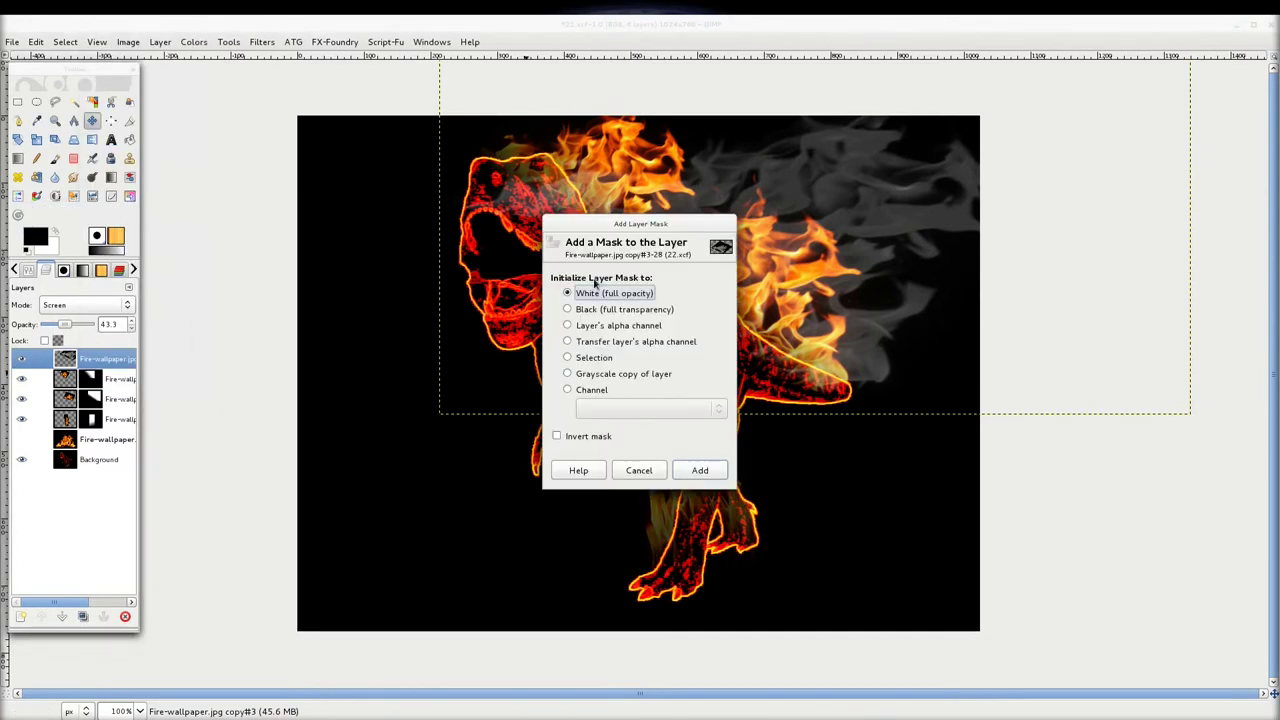
left_click(700, 470)
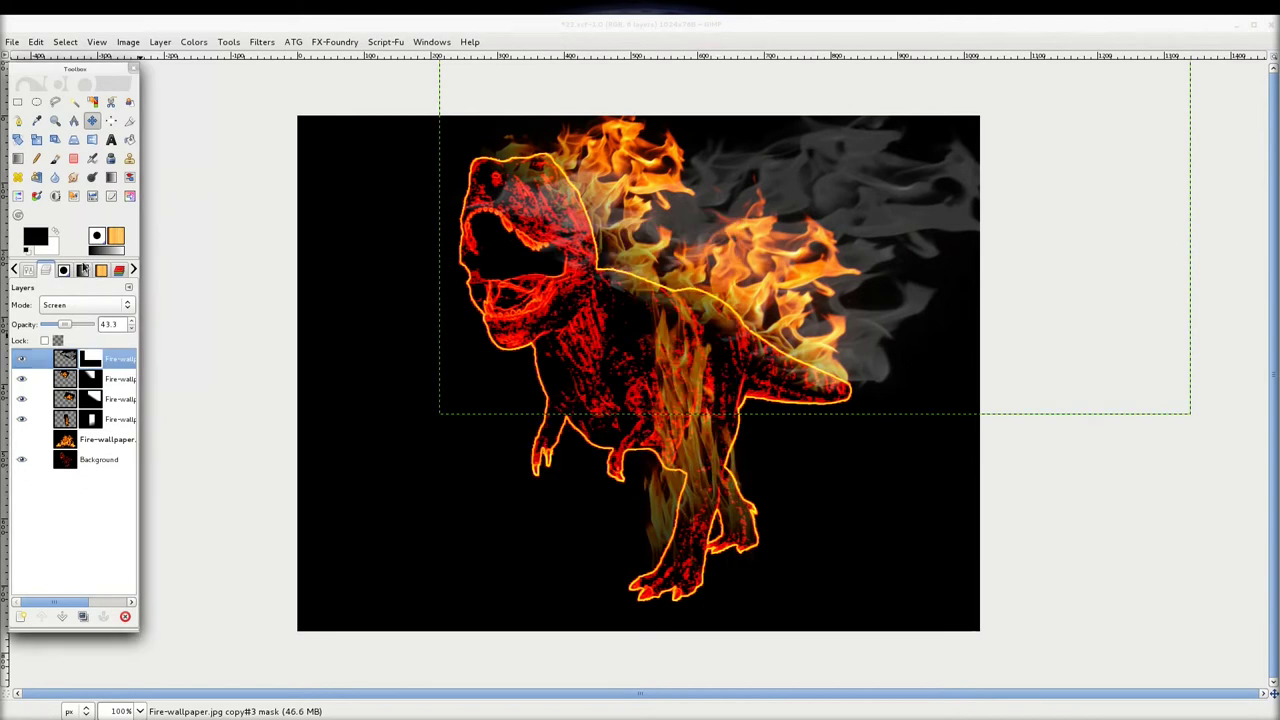
left_click(17, 158)
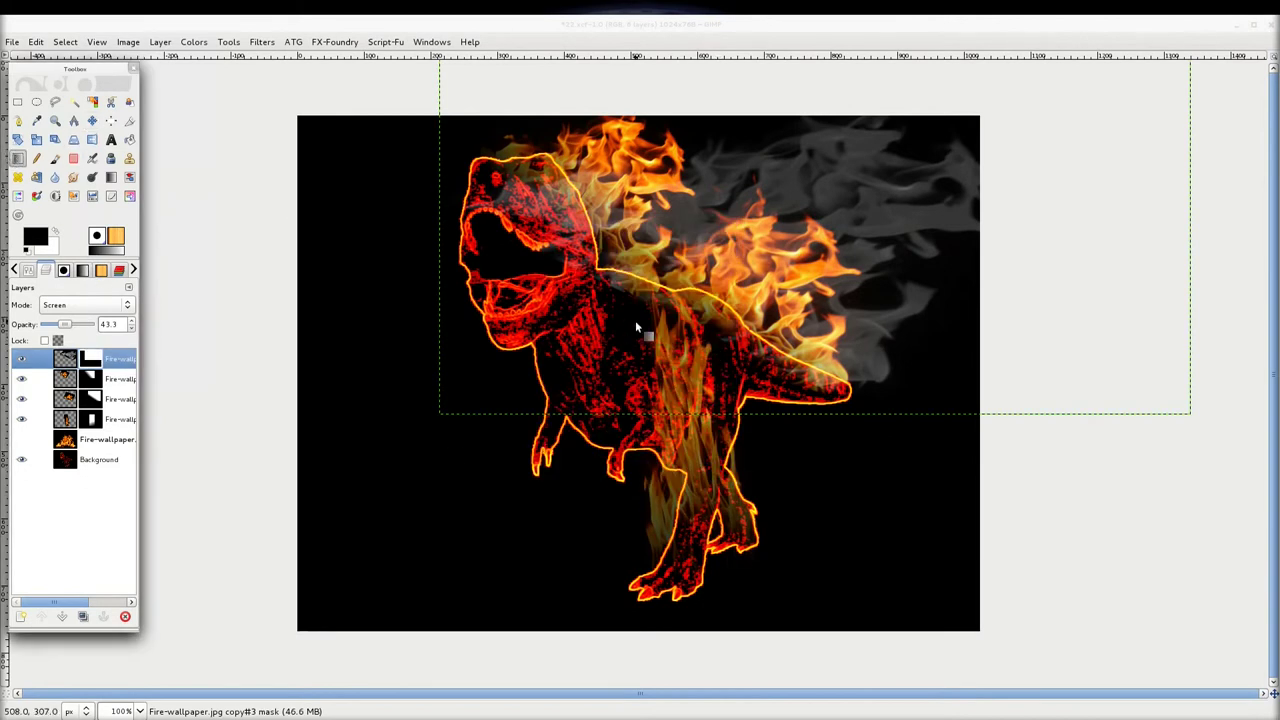
left_click_drag(610, 322, 858, 213)
left_click_drag(632, 318, 891, 180)
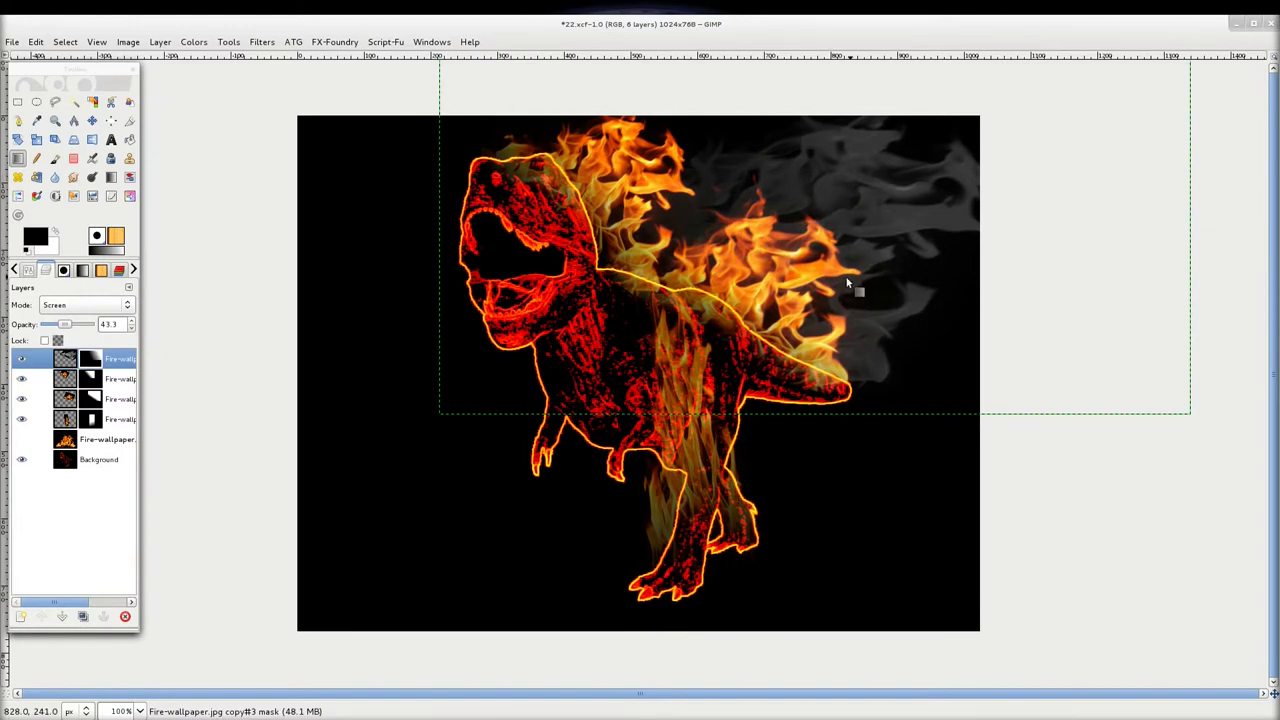
Nudge the smoke layer about 89 px left, then make Background the active layer
left_click(92, 120)
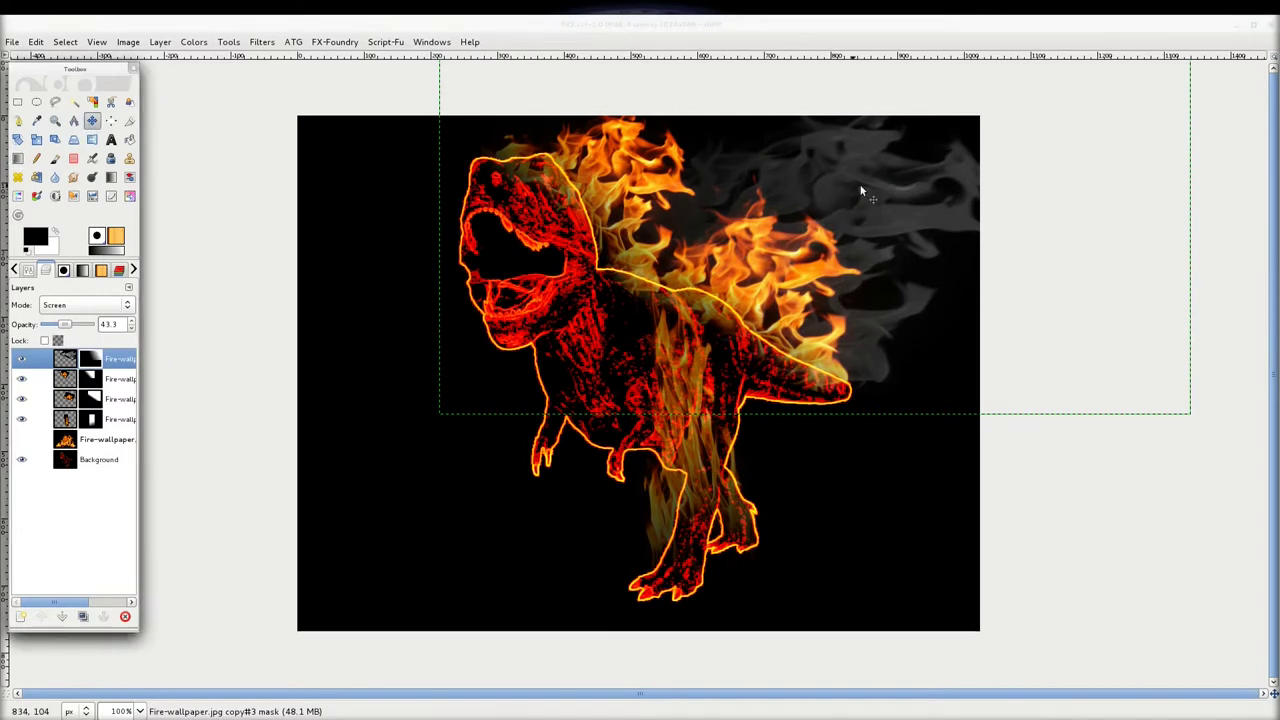
left_click_drag(882, 206, 851, 209)
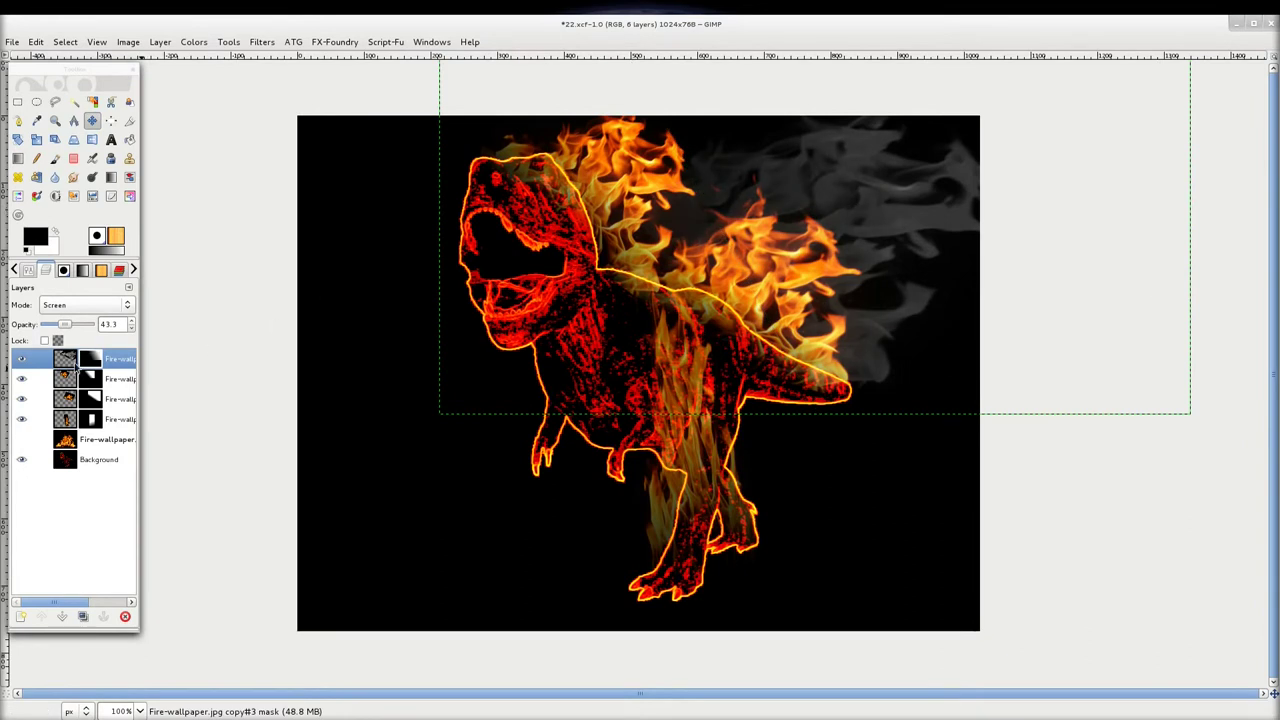
left_click_drag(829, 164, 778, 169)
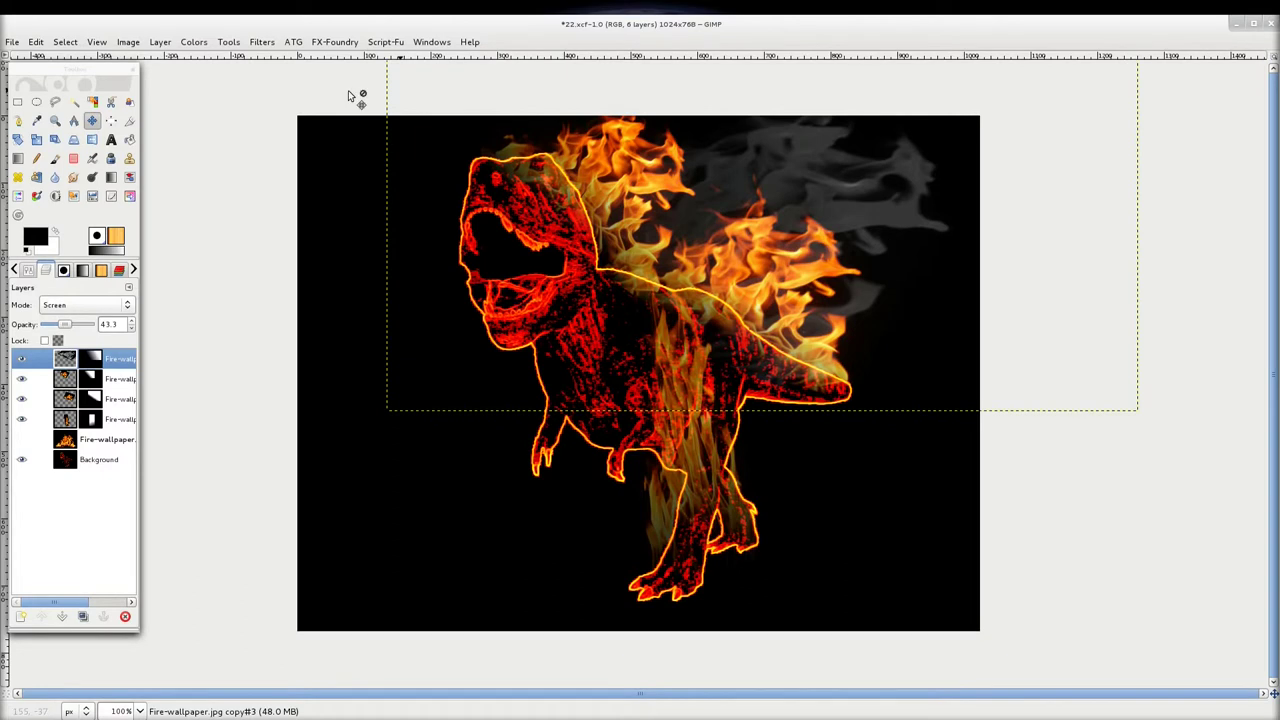
left_click(513, 305)
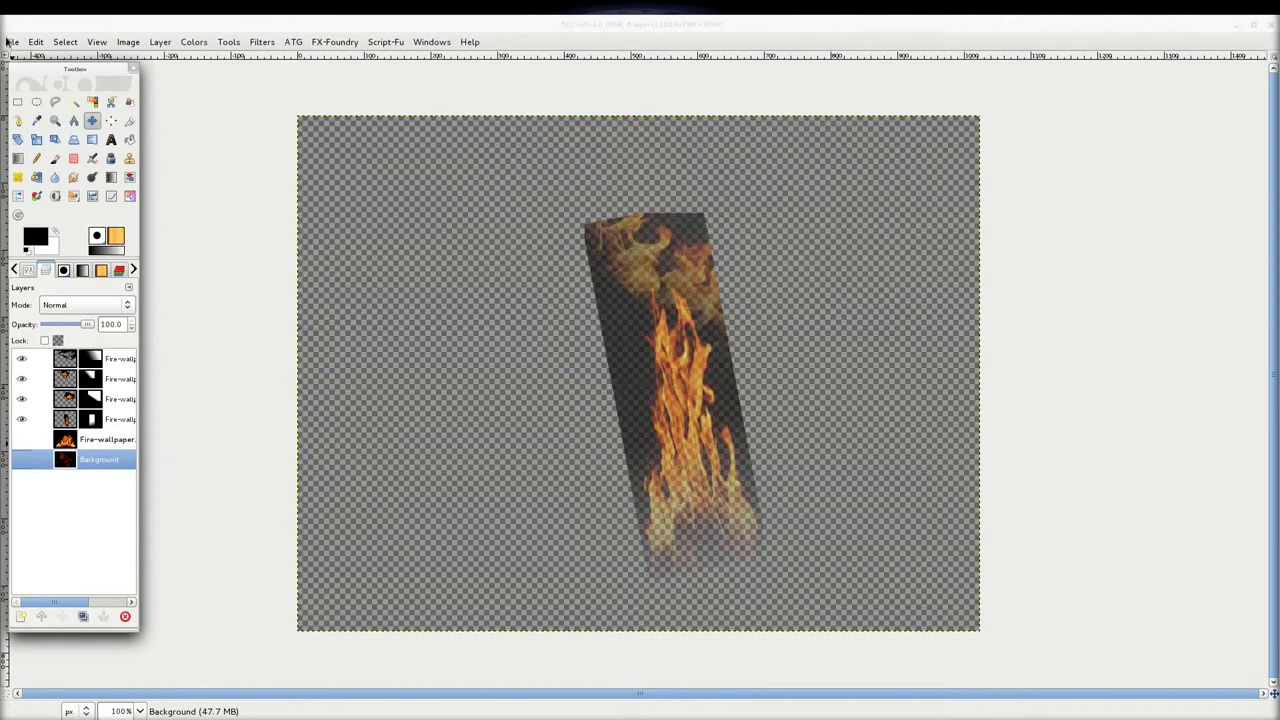
Open the dinosaur image 22.xcf in a new window placed to the right
left_click(12, 42)
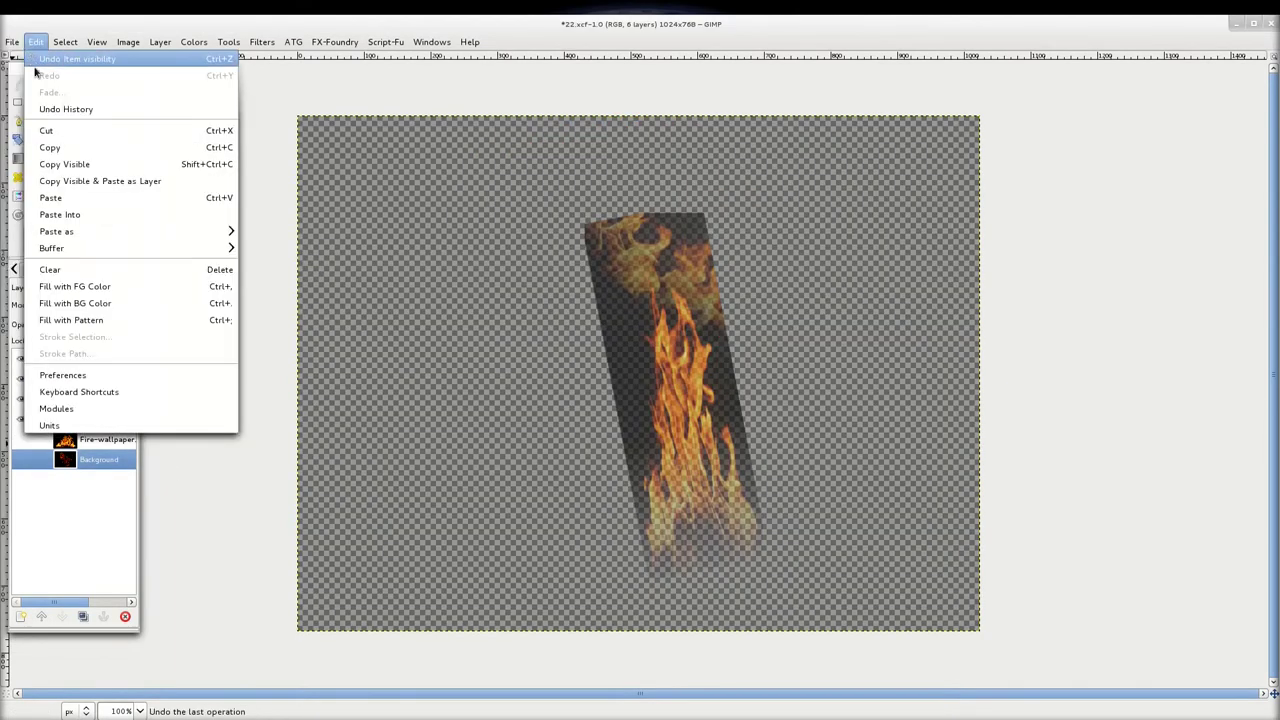
left_click(24, 91)
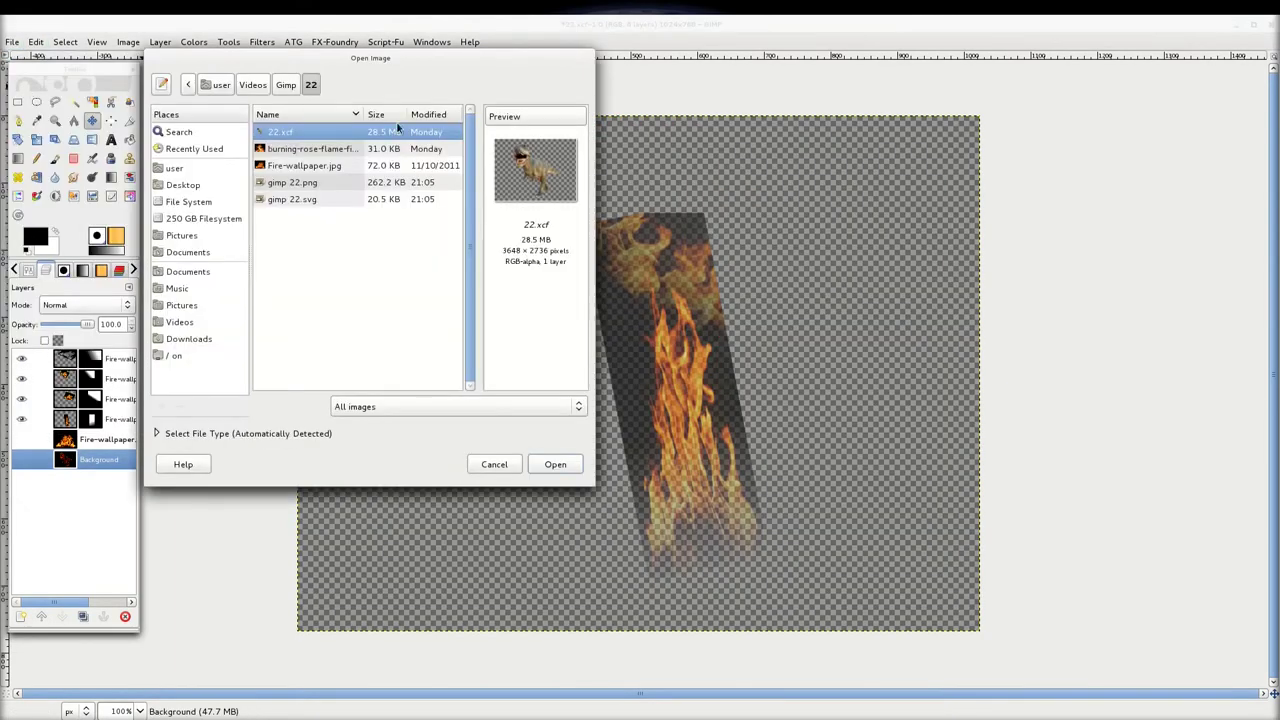
double_click(307, 135)
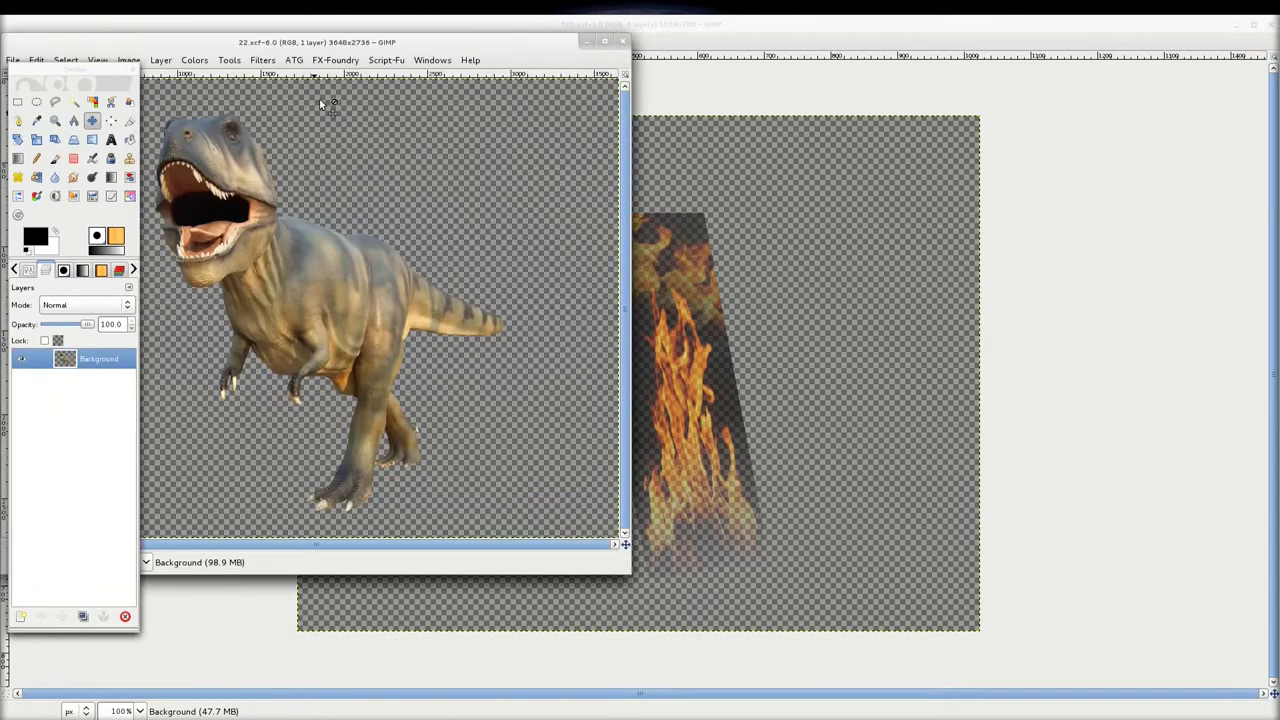
left_click_drag(314, 40, 625, 43)
Scale the dinosaur image to 1024×768 pixels and zoom in to 66.7%
left_click(440, 62)
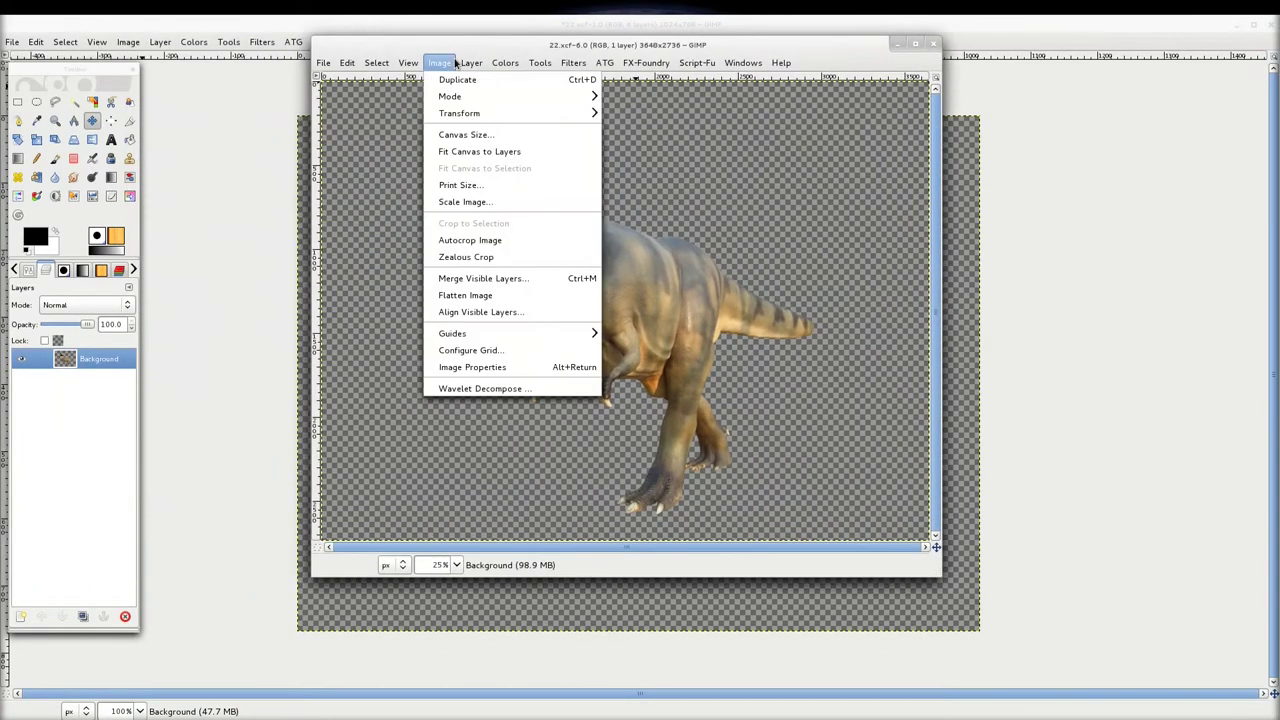
left_click(470, 202)
type("1024")
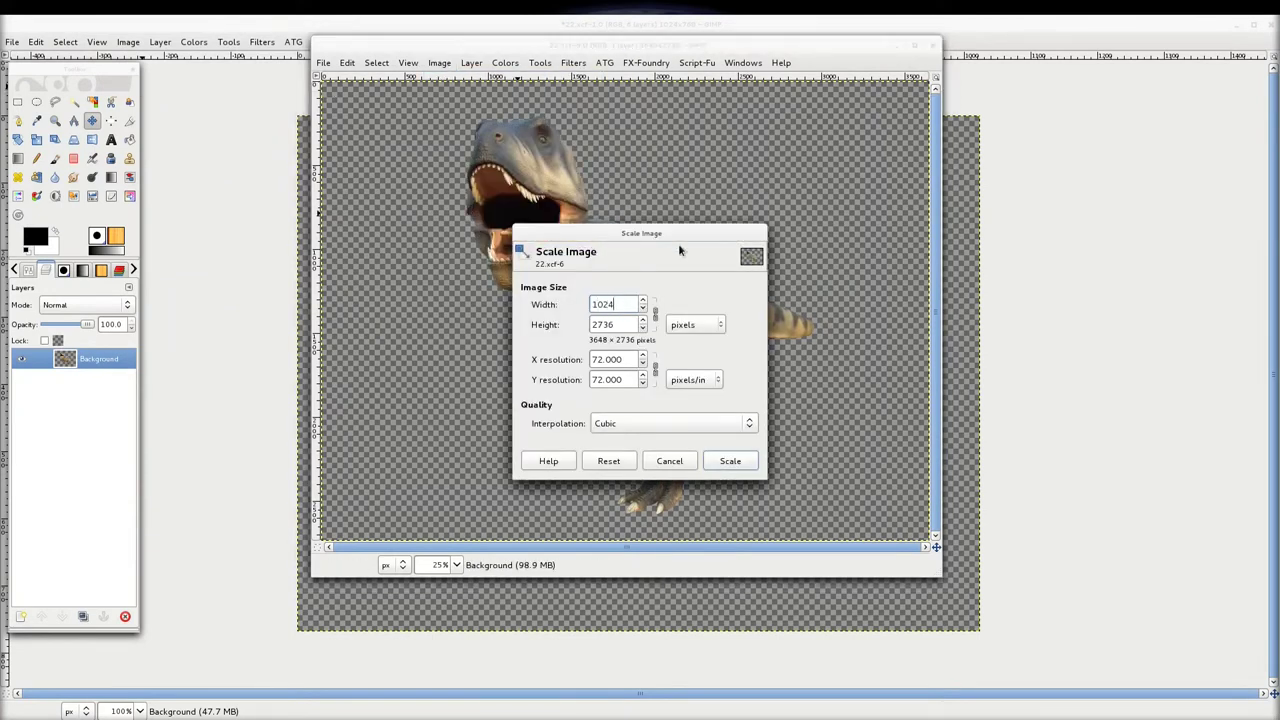
left_click(622, 326)
left_click(730, 461)
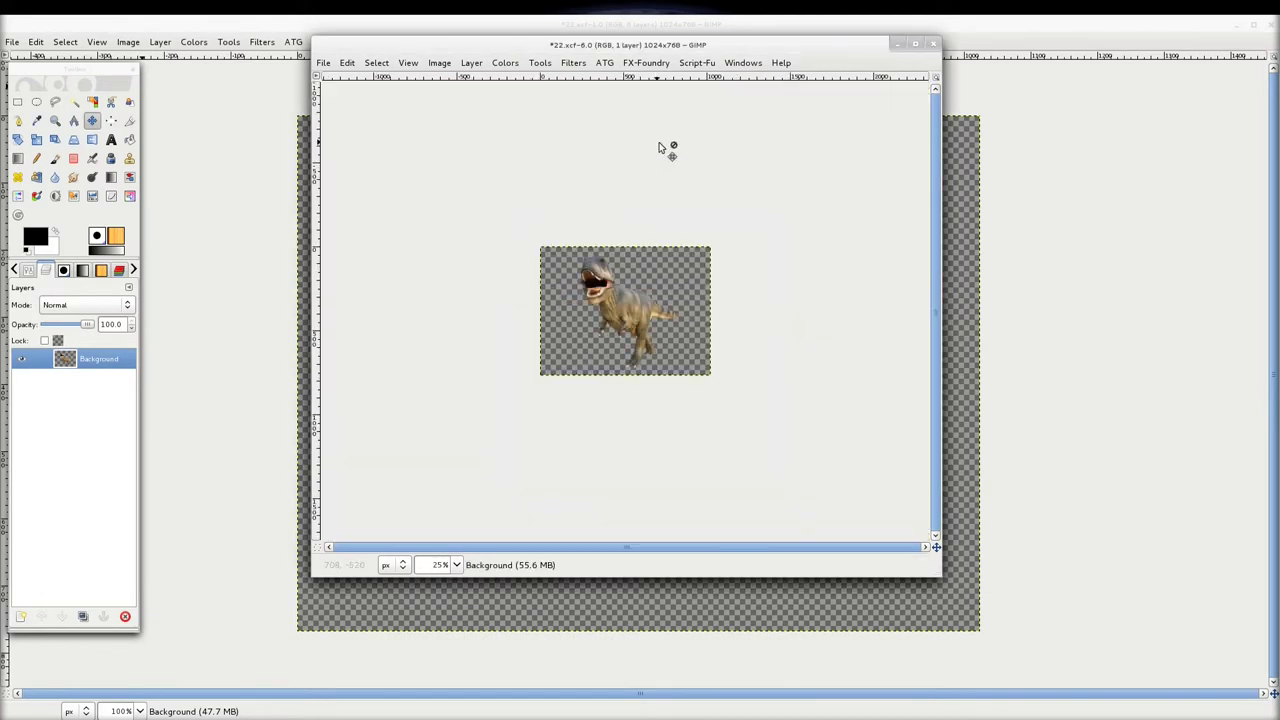
key("1")
key("shift+2")
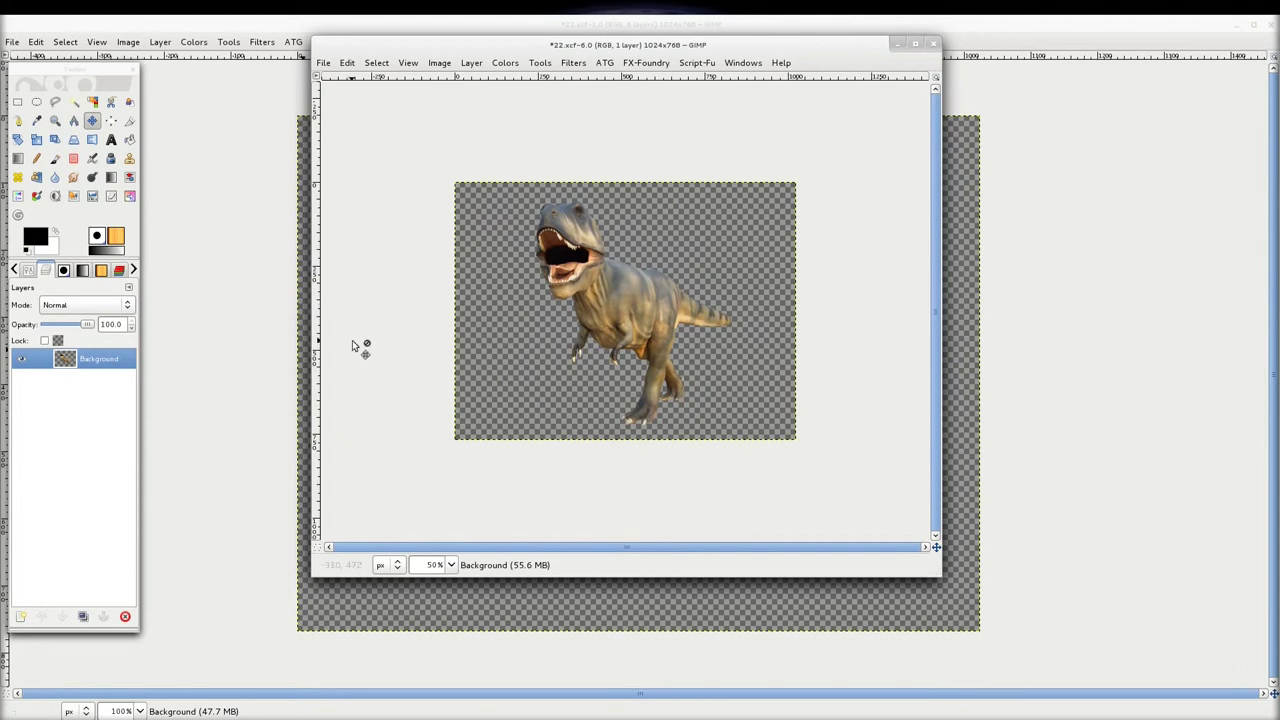
key("plus")
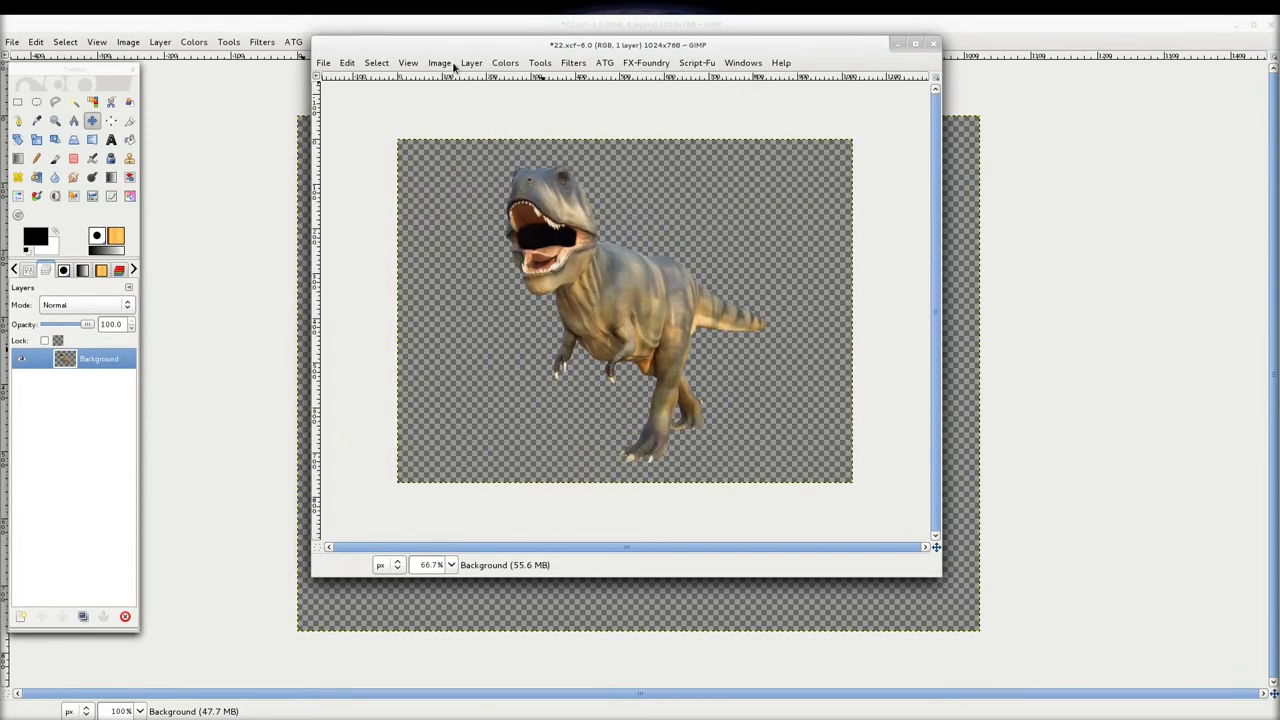
Desaturate the dinosaur photo to grey using Luminosity
left_click(505, 63)
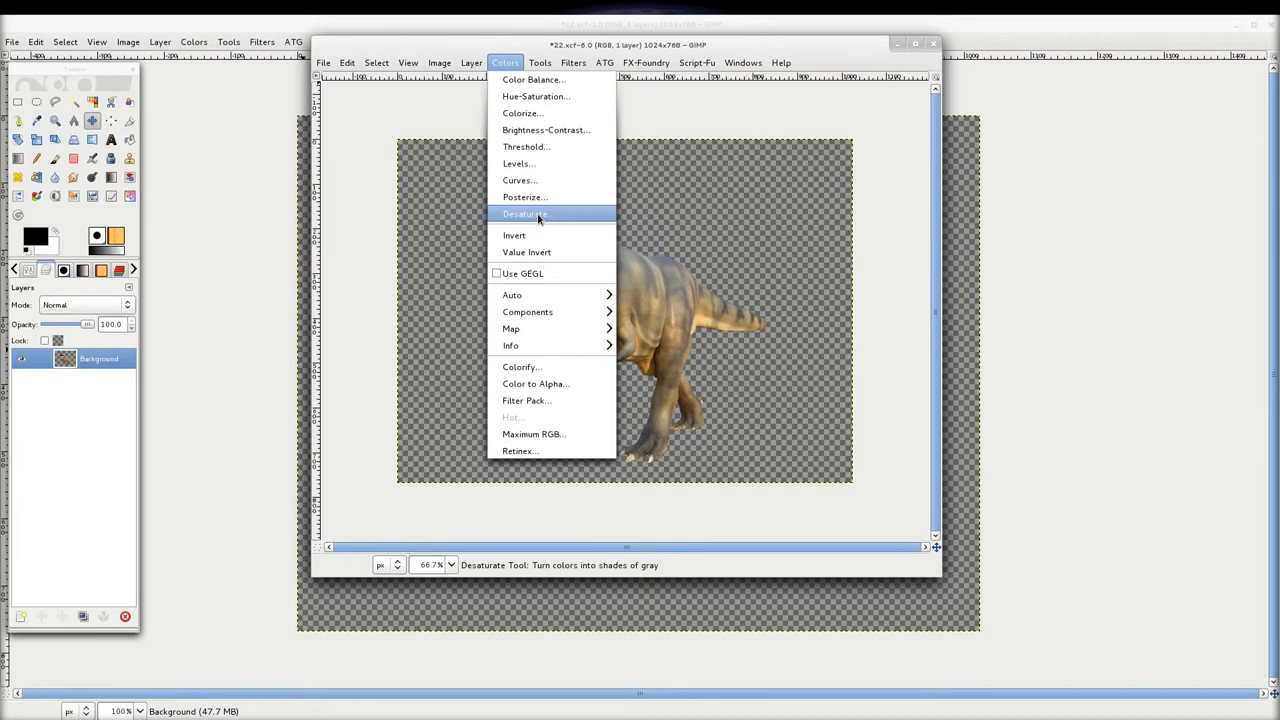
left_click(538, 215)
left_click(46, 248)
left_click(238, 309)
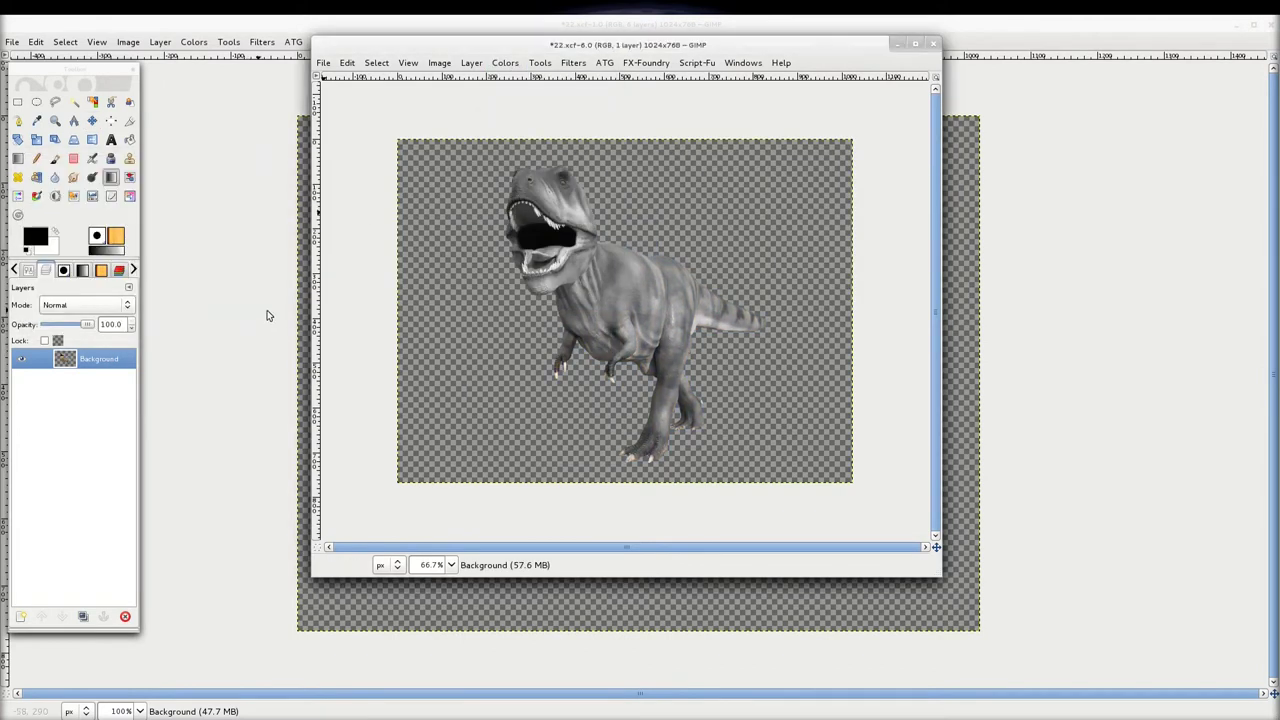
Apply Sobel edge detection with amount 1.4 and Smear edge handling
left_click(576, 64)
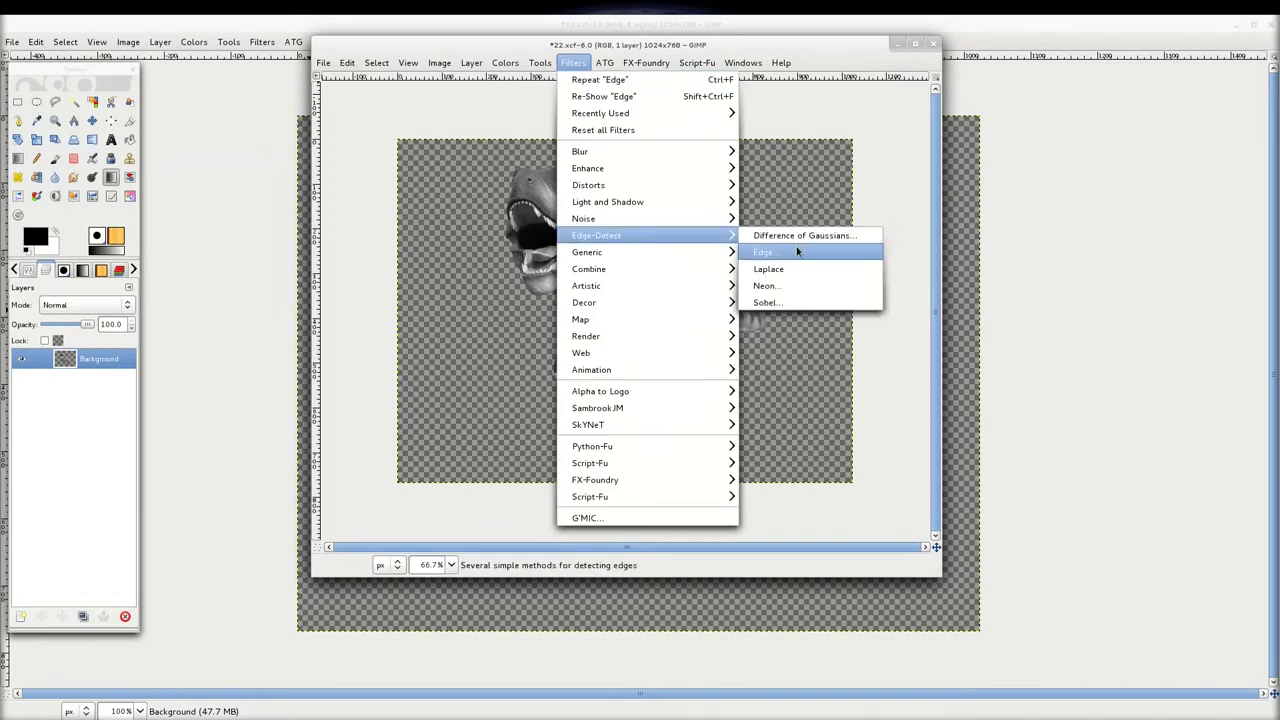
mouse_move(597, 235)
left_click(797, 250)
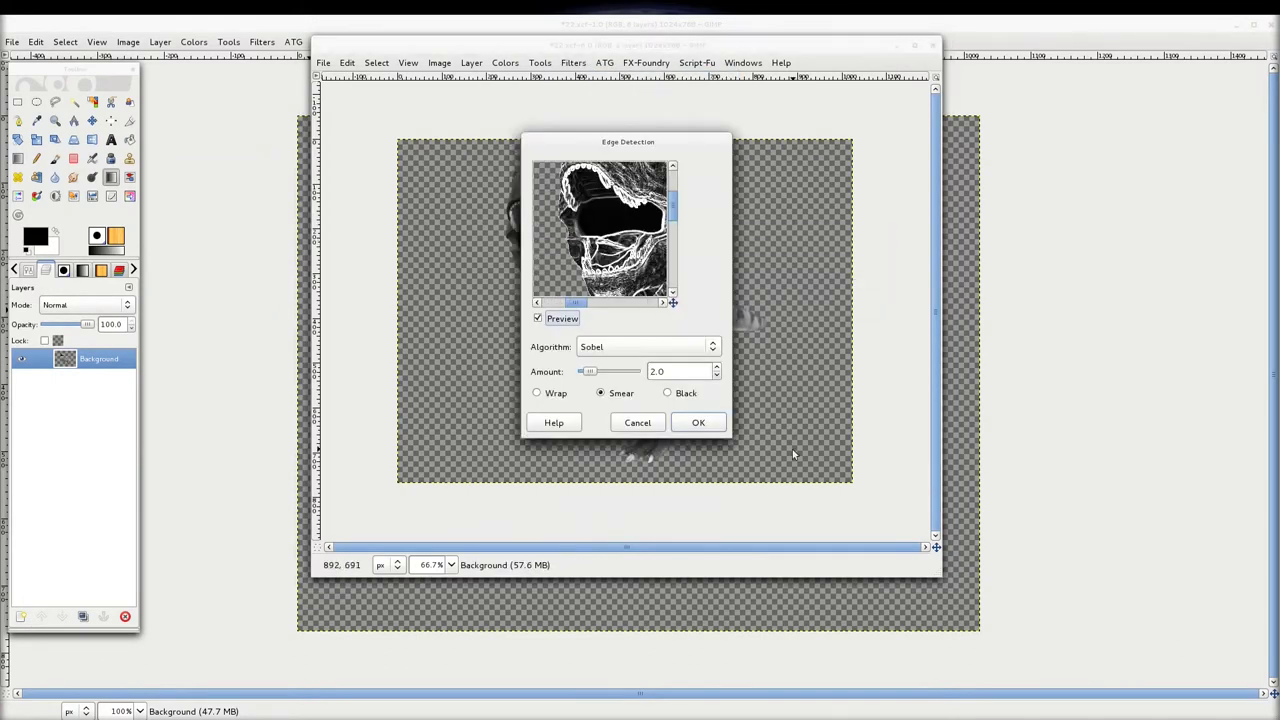
left_click_drag(730, 437, 1104, 652)
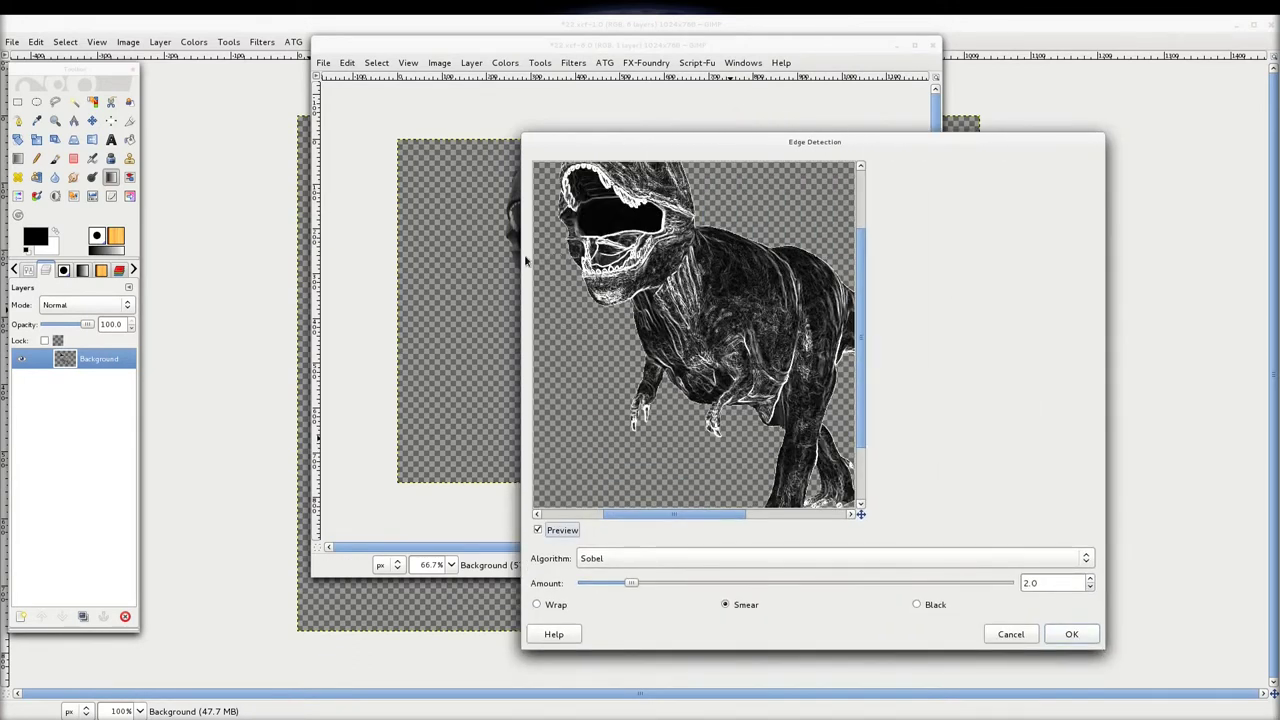
left_click_drag(520, 261, 225, 253)
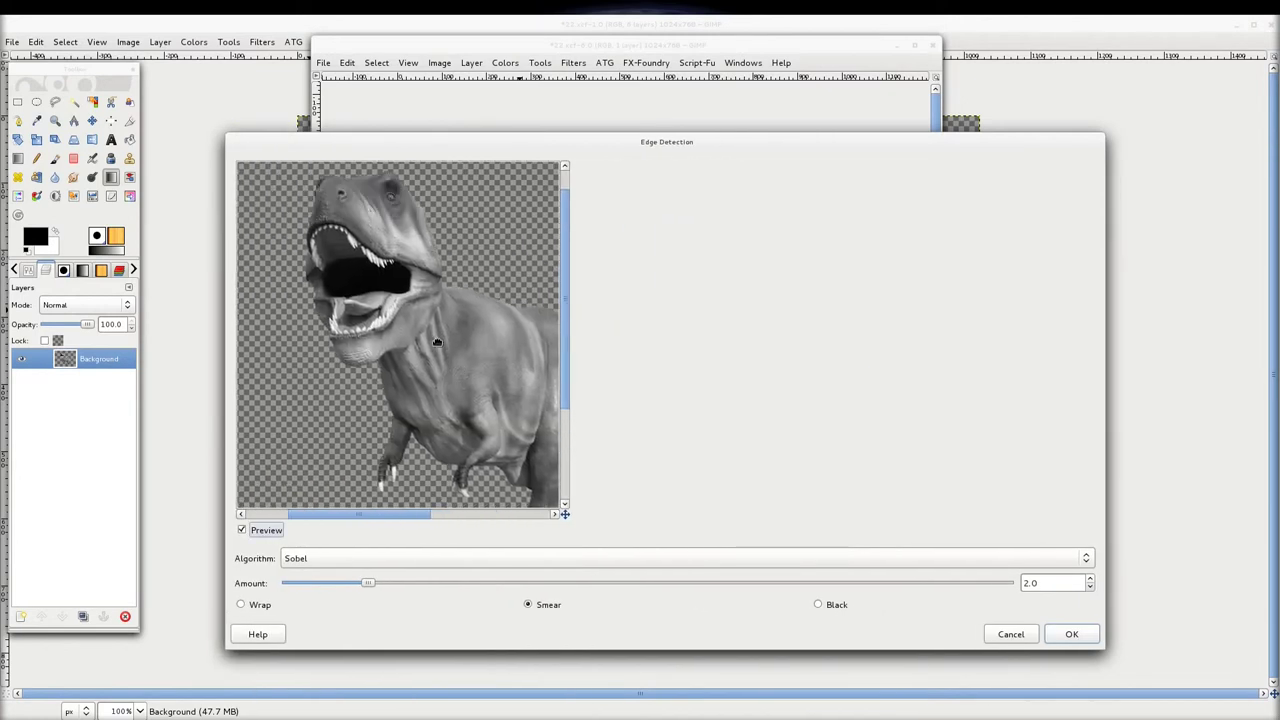
left_click_drag(440, 311, 404, 321)
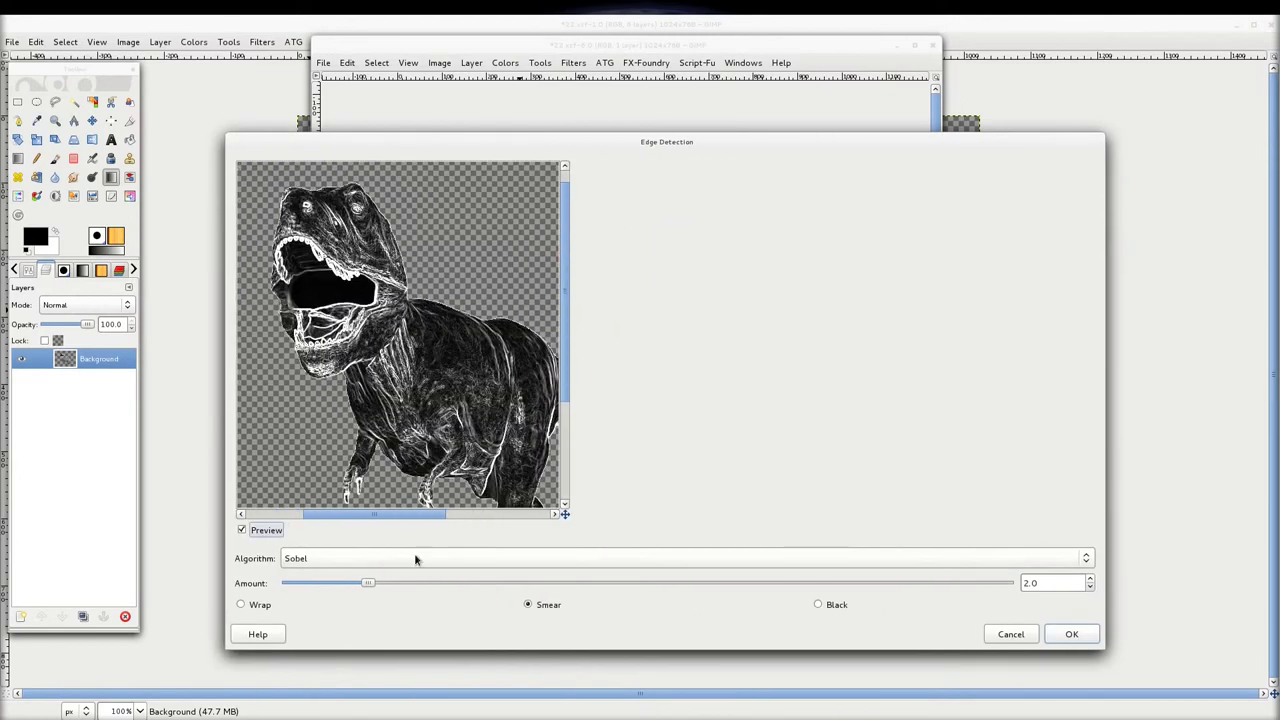
mouse_move(369, 583)
left_mouse_down()
mouse_move(561, 586)
mouse_move(300, 586)
mouse_move(324, 587)
left_mouse_up()
left_click(830, 605)
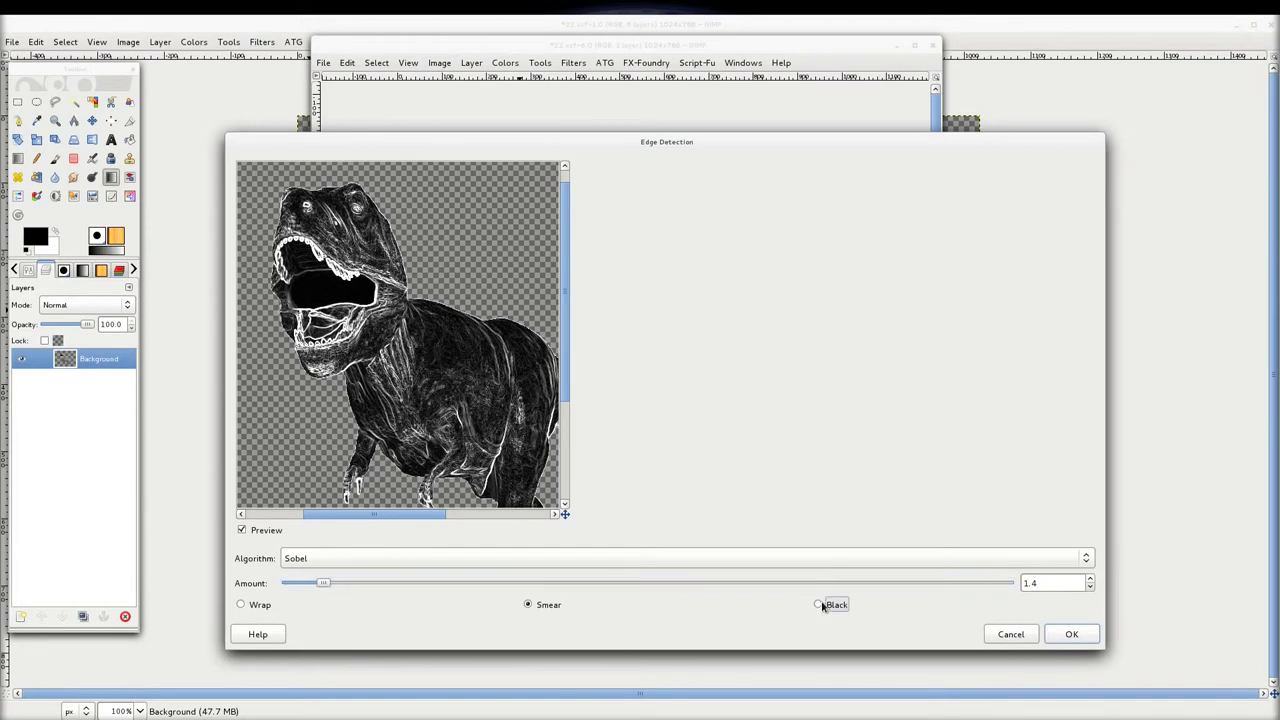
left_click(539, 606)
left_click(1071, 634)
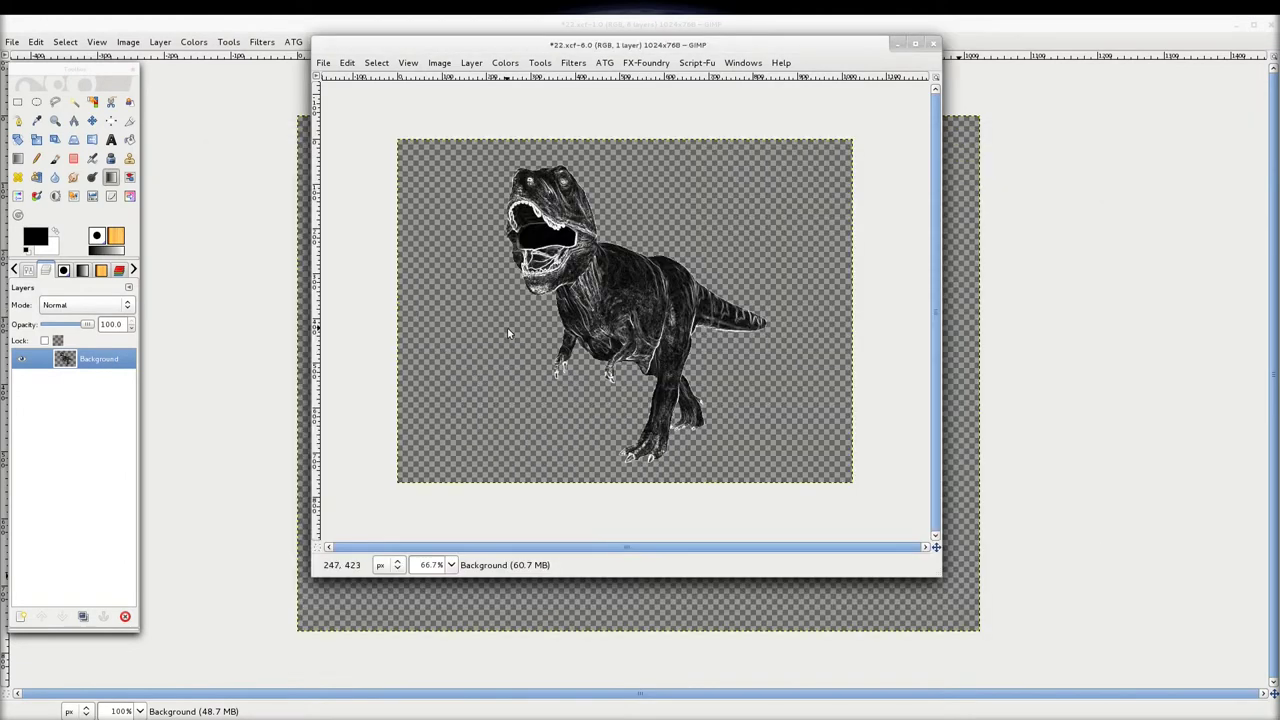
Copy the outlined dinosaur and paste it into the fire composition as a new layer
mouse_move(560, 44)
left_mouse_down()
mouse_move(956, 234)
mouse_move(903, 228)
mouse_move(669, 89)
left_mouse_up()
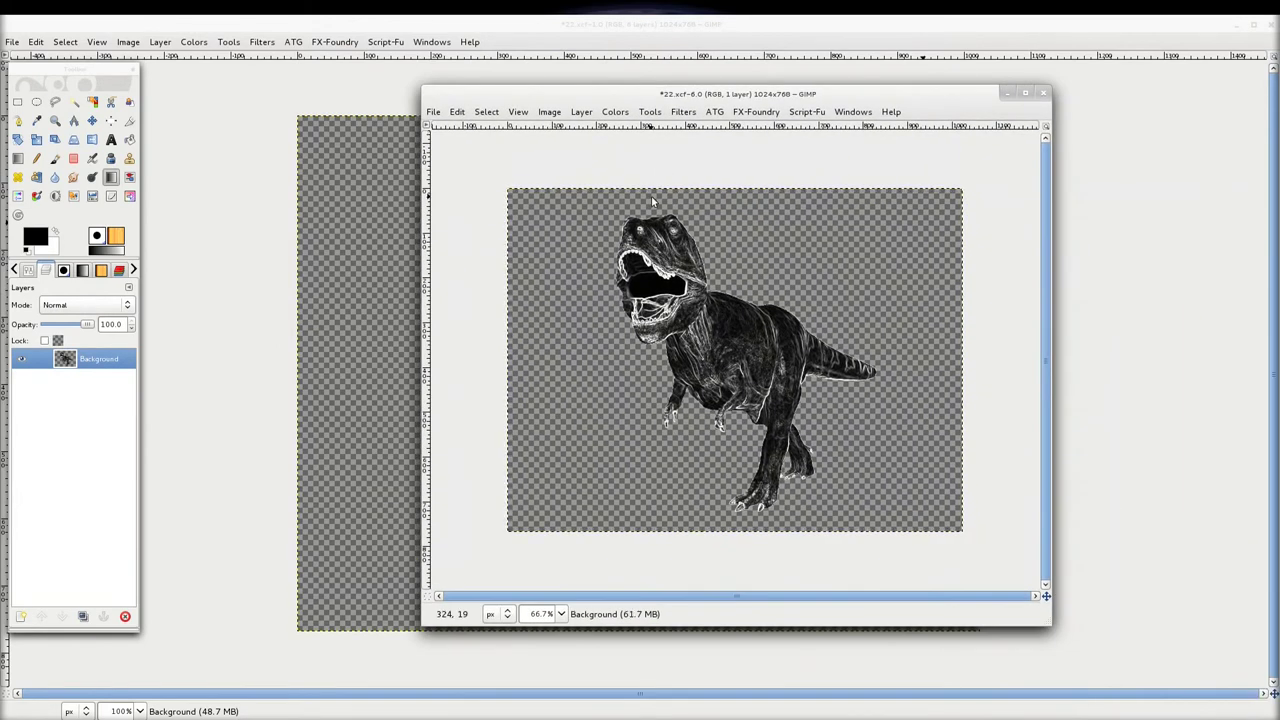
key("ctrl+c")
left_click(366, 29)
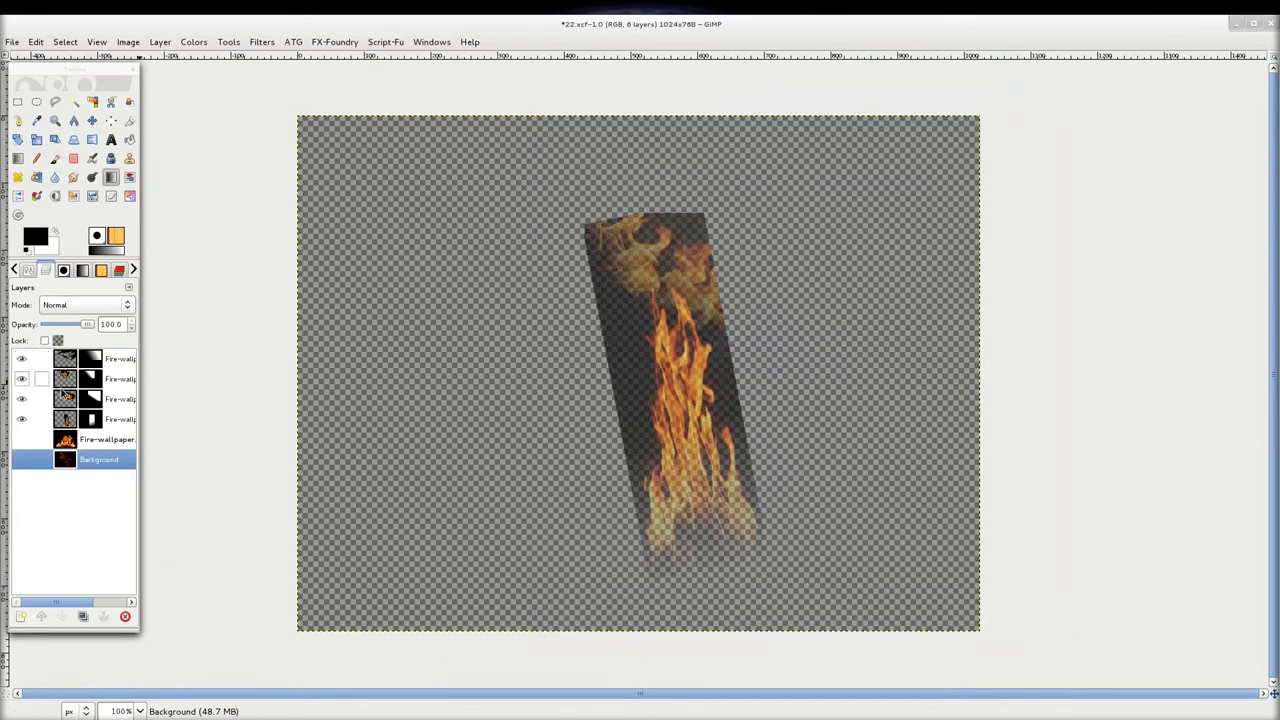
key("ctrl+v")
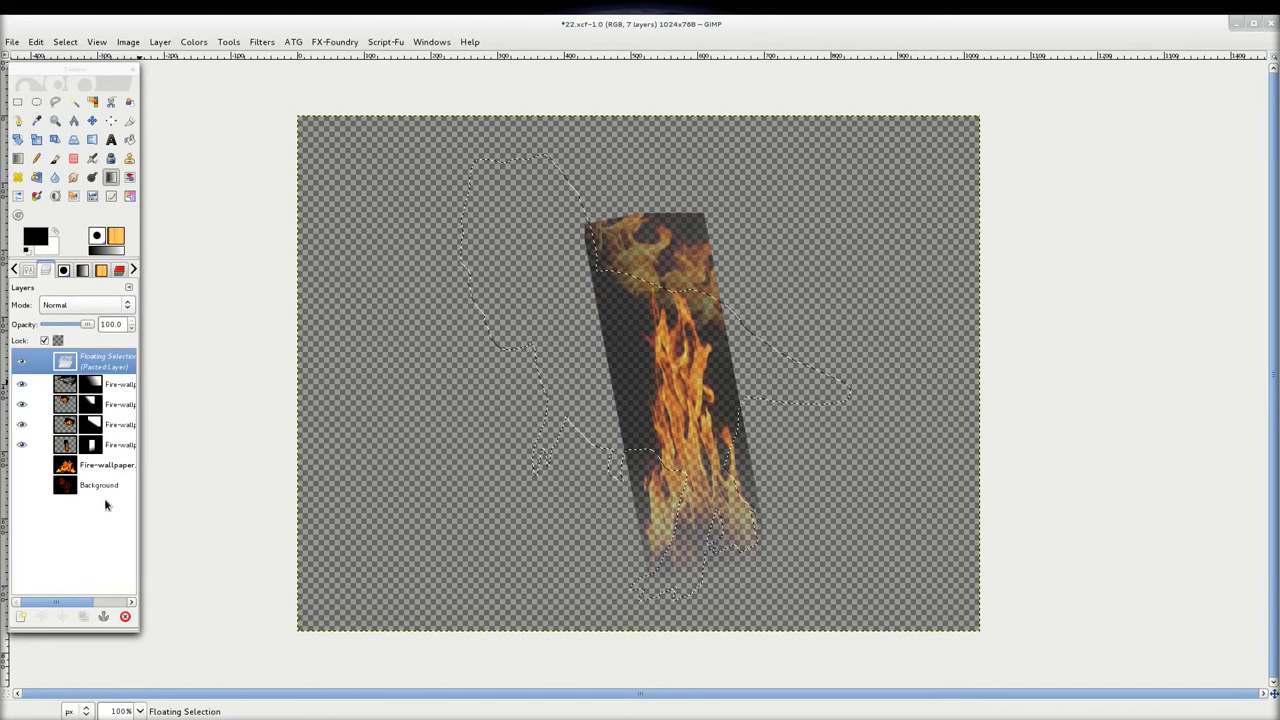
left_click(21, 617)
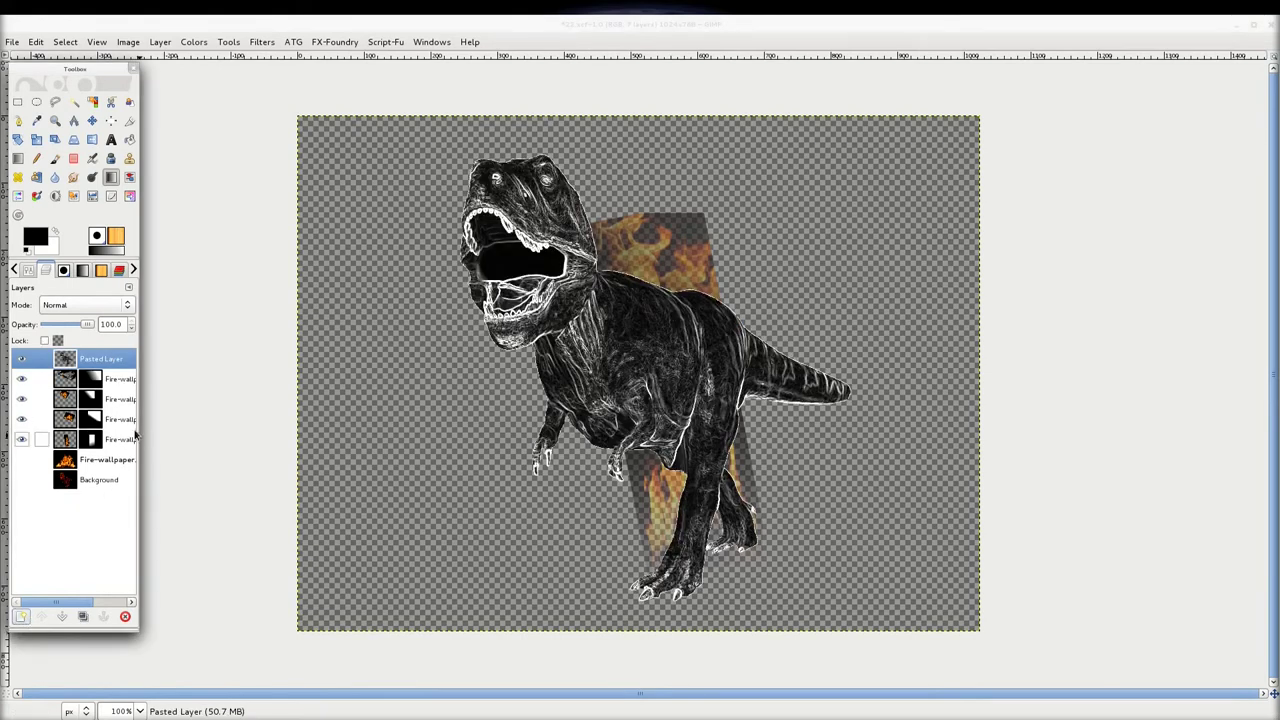
Place the dinosaur layer just above Background, beneath the flame layers
left_click(58, 617)
left_click(58, 617)
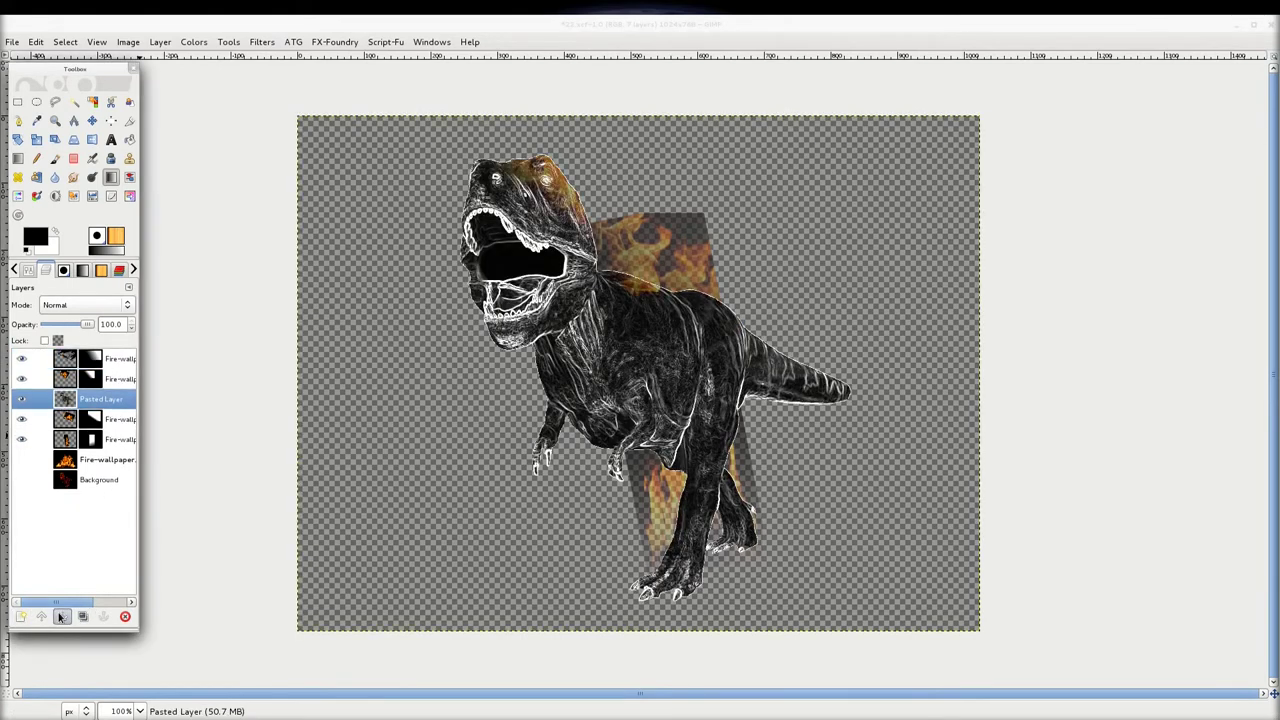
left_click(58, 617)
left_click(58, 617)
left_click(58, 617)
left_click(58, 617)
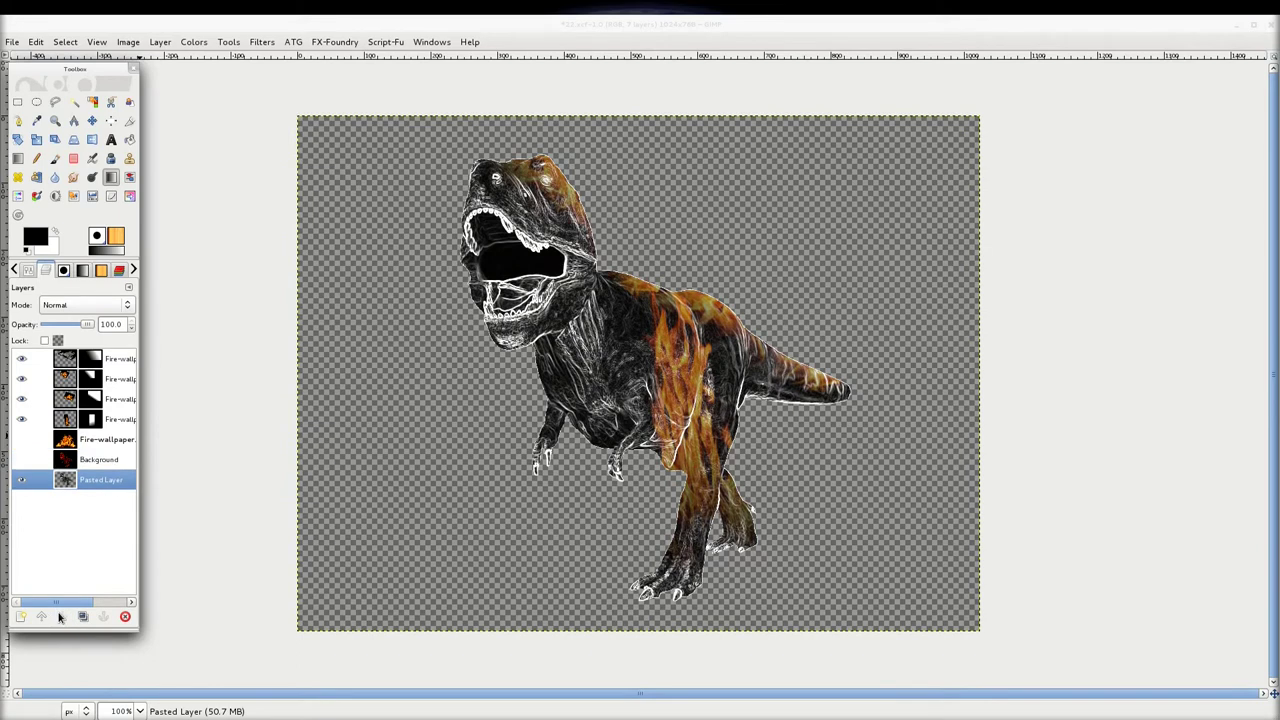
left_click(41, 617)
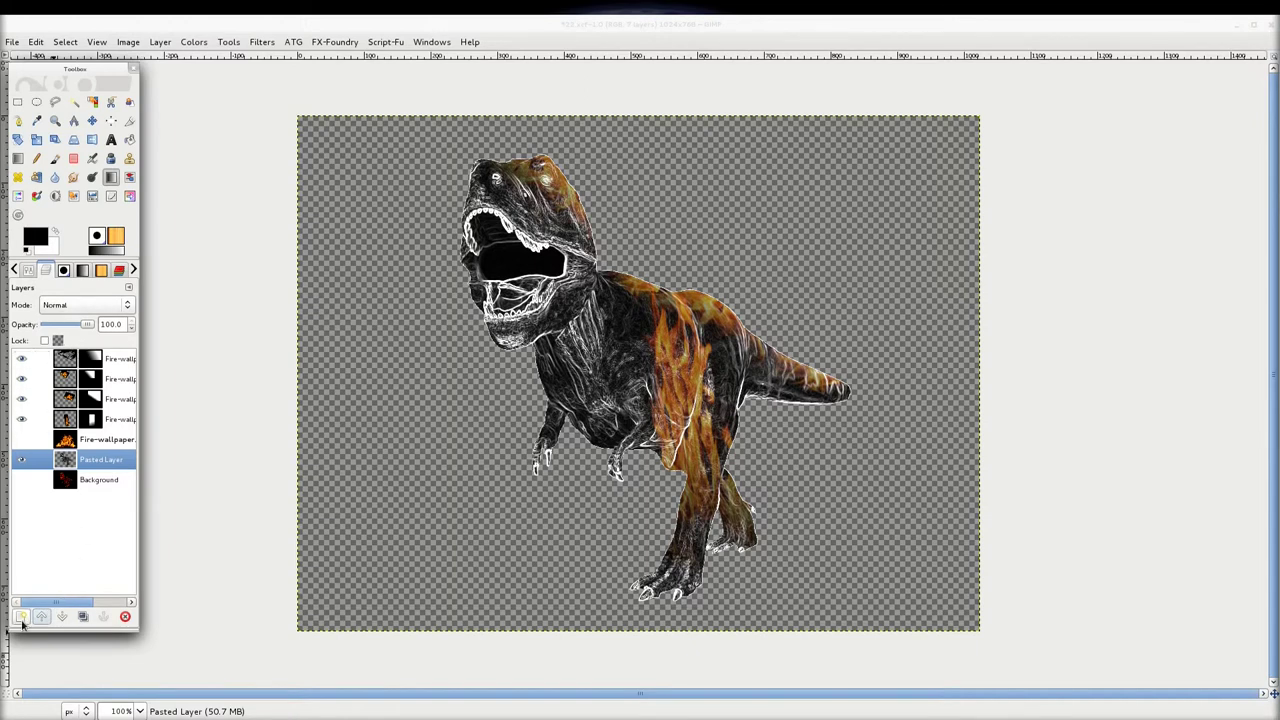
Create a foreground-black New Layer below the pasted dinosaur, then reselect the dinosaur layer
left_click(20, 616)
left_click(580, 382)
left_click(710, 462)
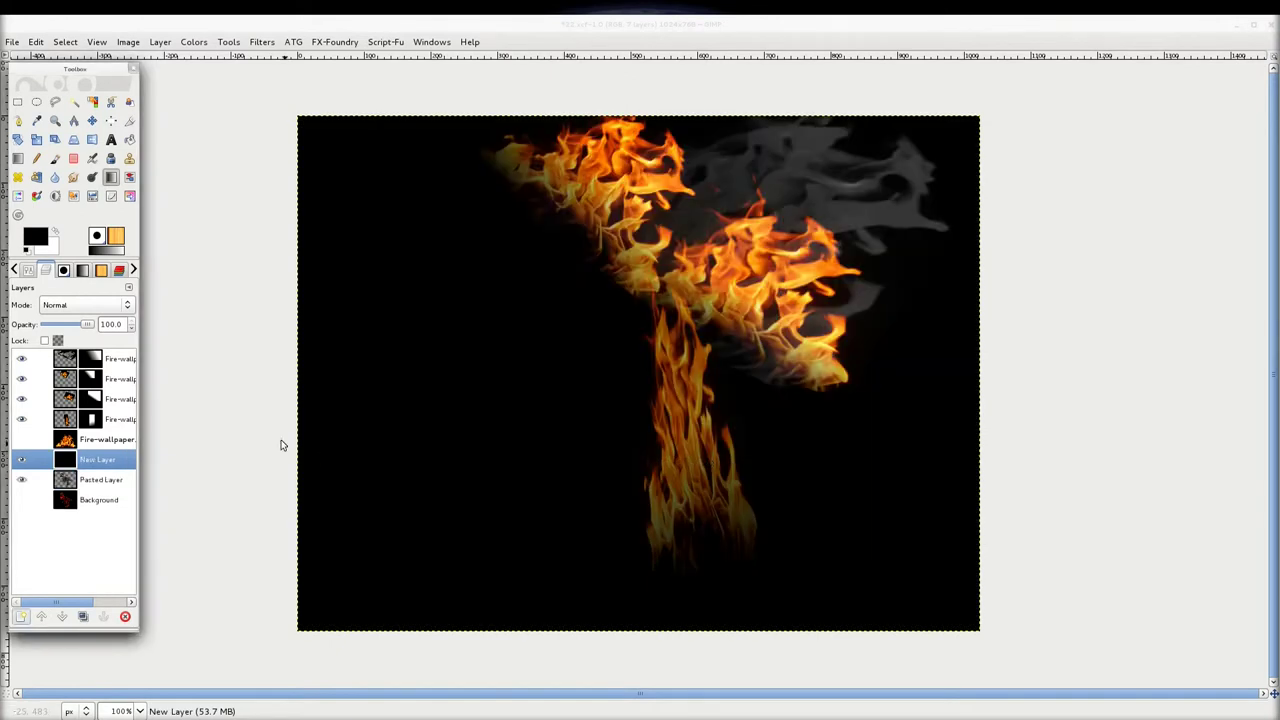
left_click(60, 617)
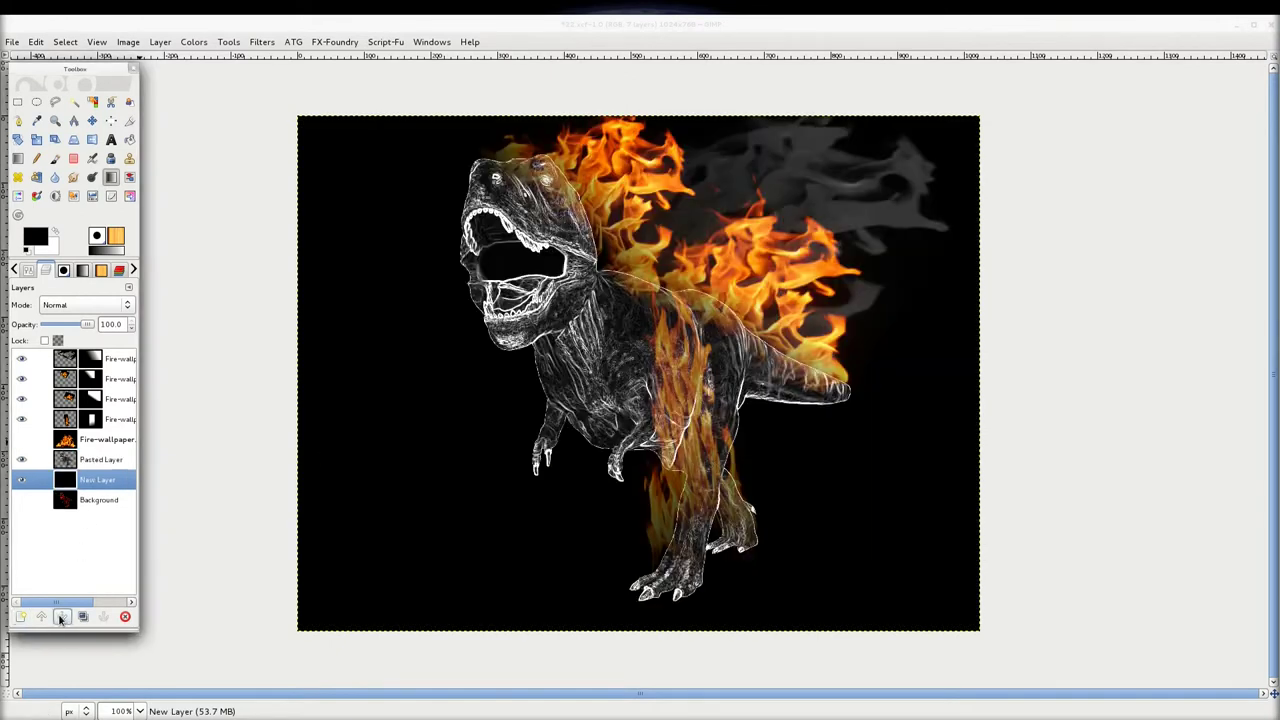
left_click(100, 459)
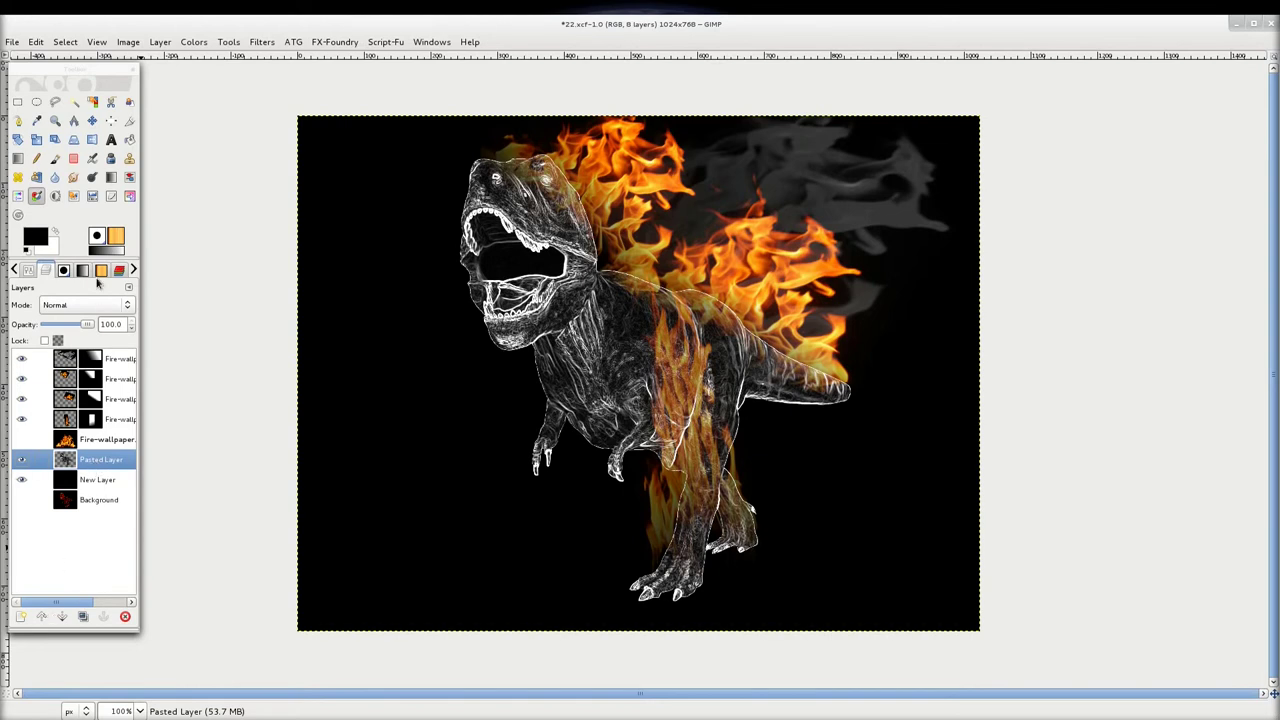
Add a transparent-filled New Layer#1 above the dinosaur layer
left_click(20, 616)
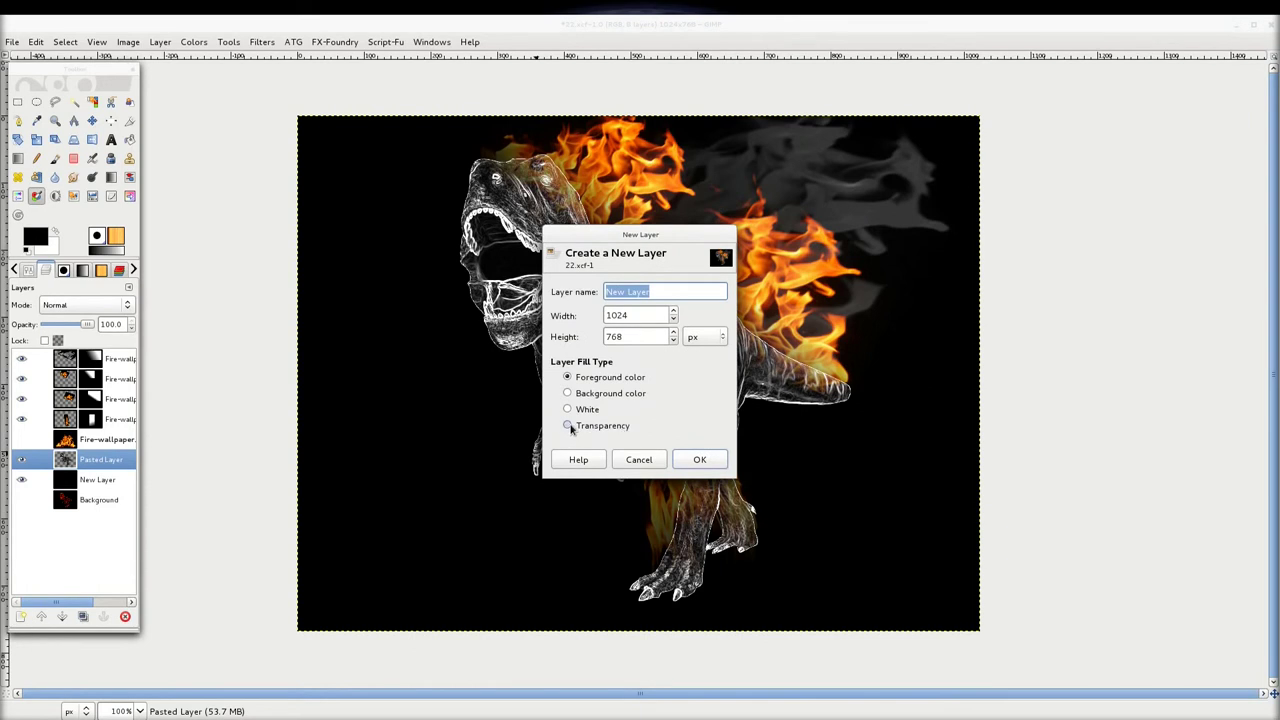
left_click(567, 425)
left_click(697, 460)
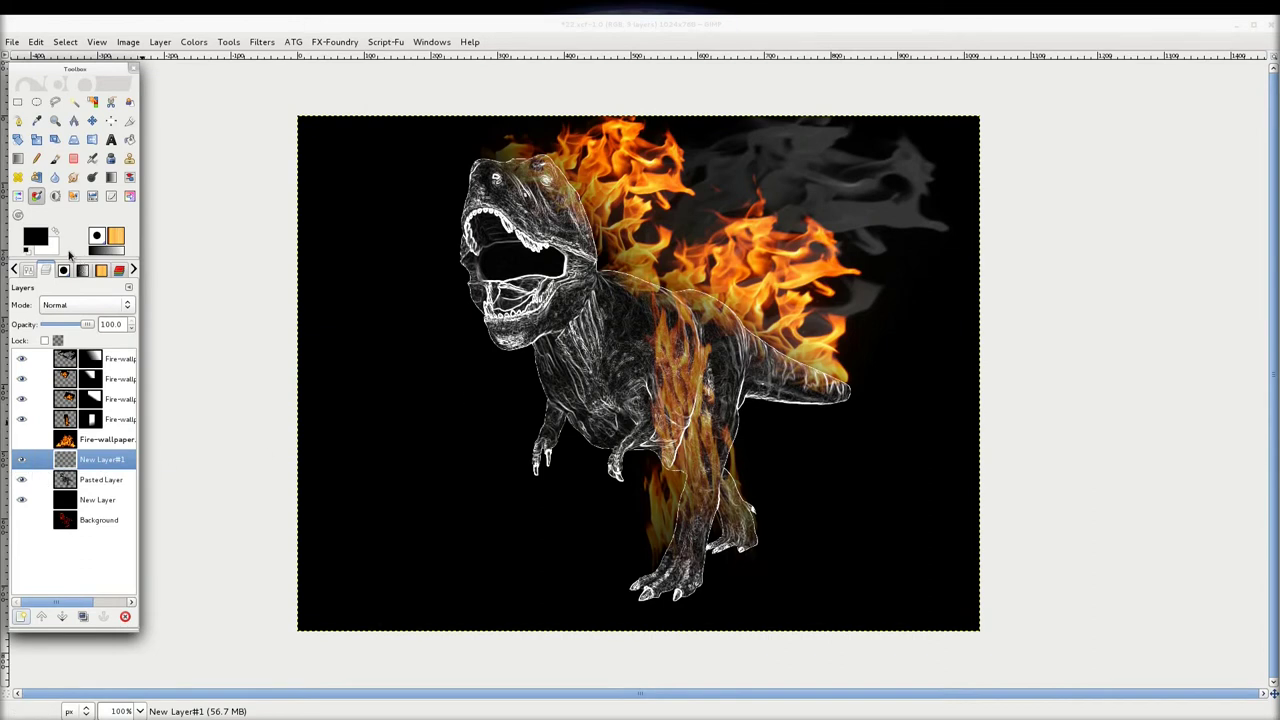
Set the foreground colour to orange ff8000 (H 30, S 100, V 100)
left_click(36, 237)
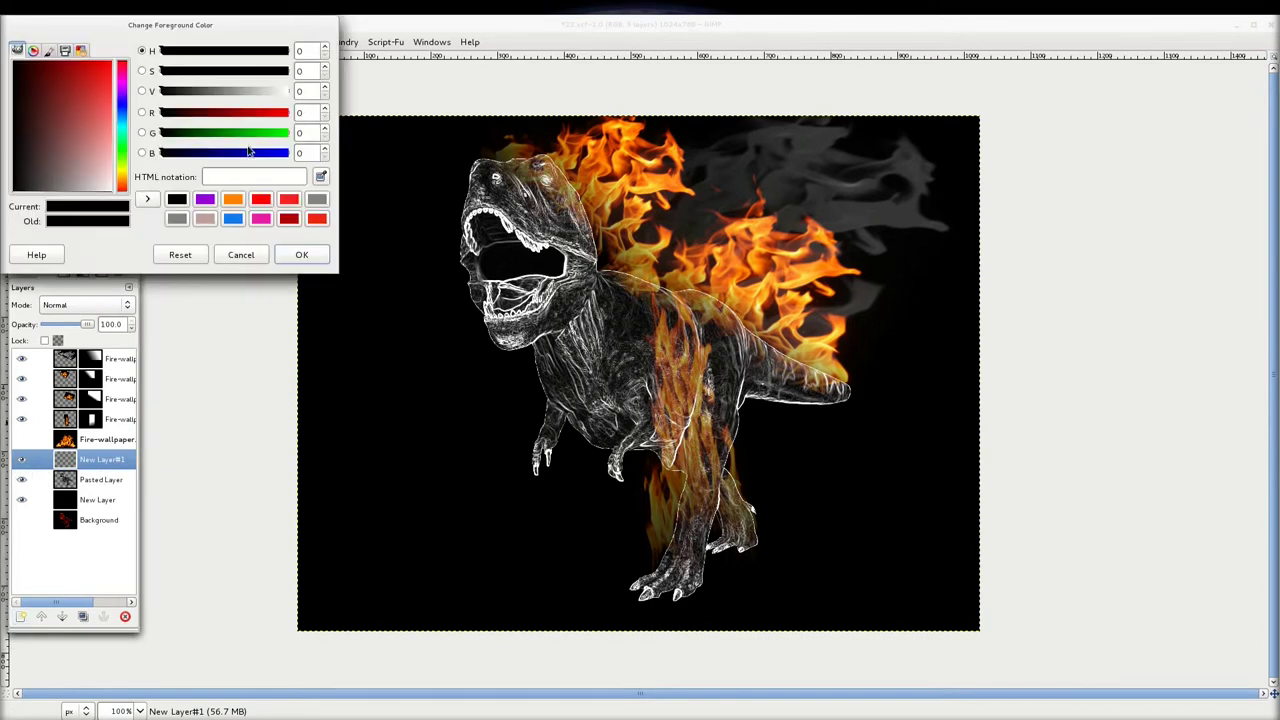
left_click(283, 113)
left_click(224, 132)
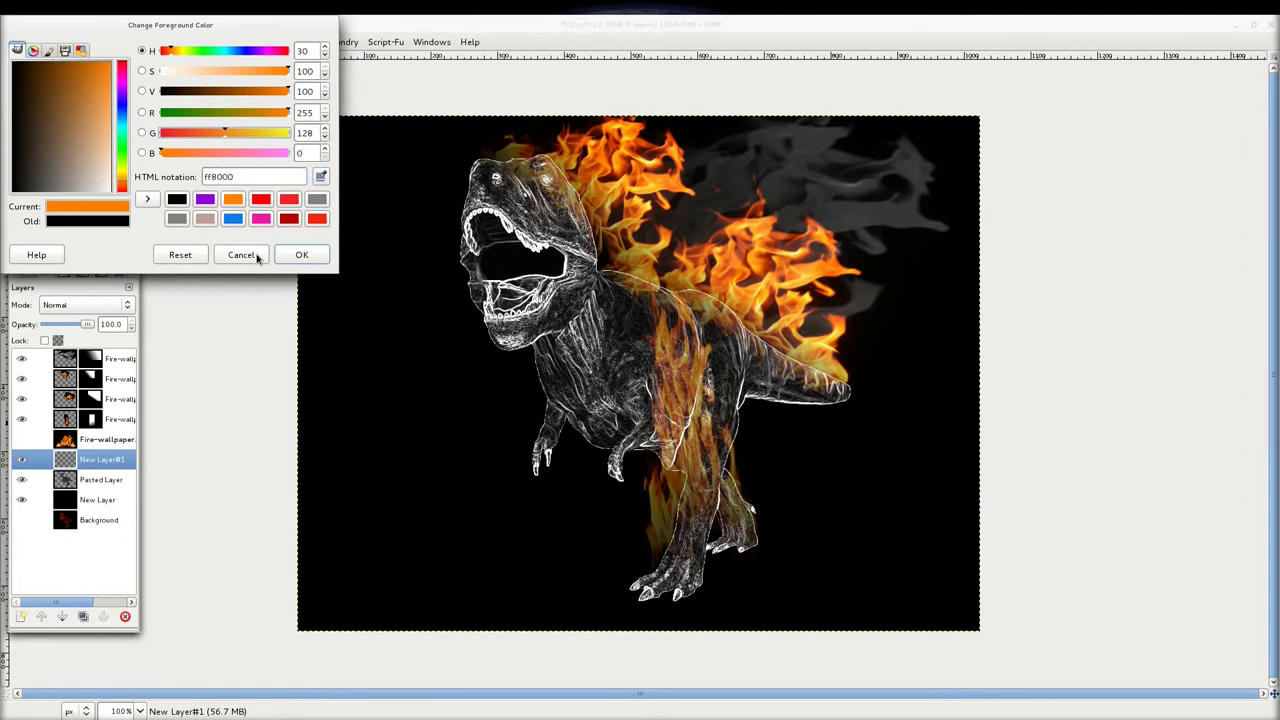
Fill New Layer#1 with the orange foreground colour and set its blend mode to Multiply
left_click(300, 255)
left_click_drag(35, 236, 549, 353)
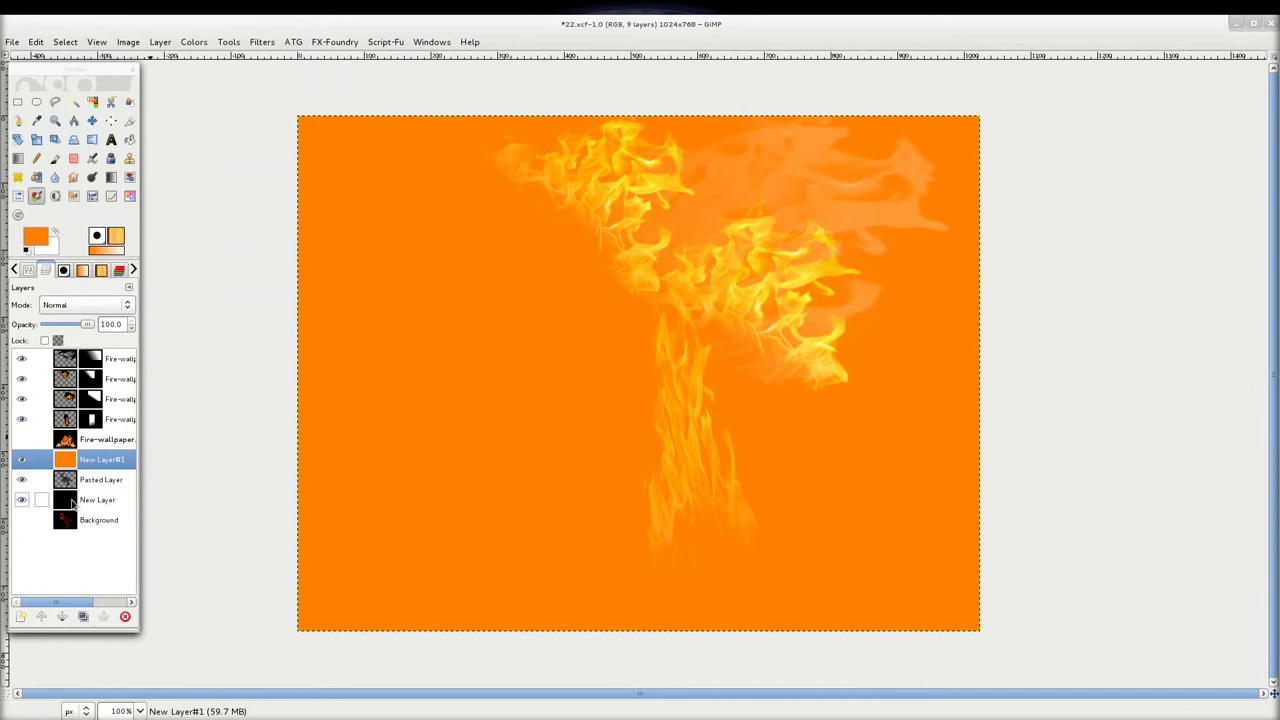
left_click(110, 305)
left_click(110, 305)
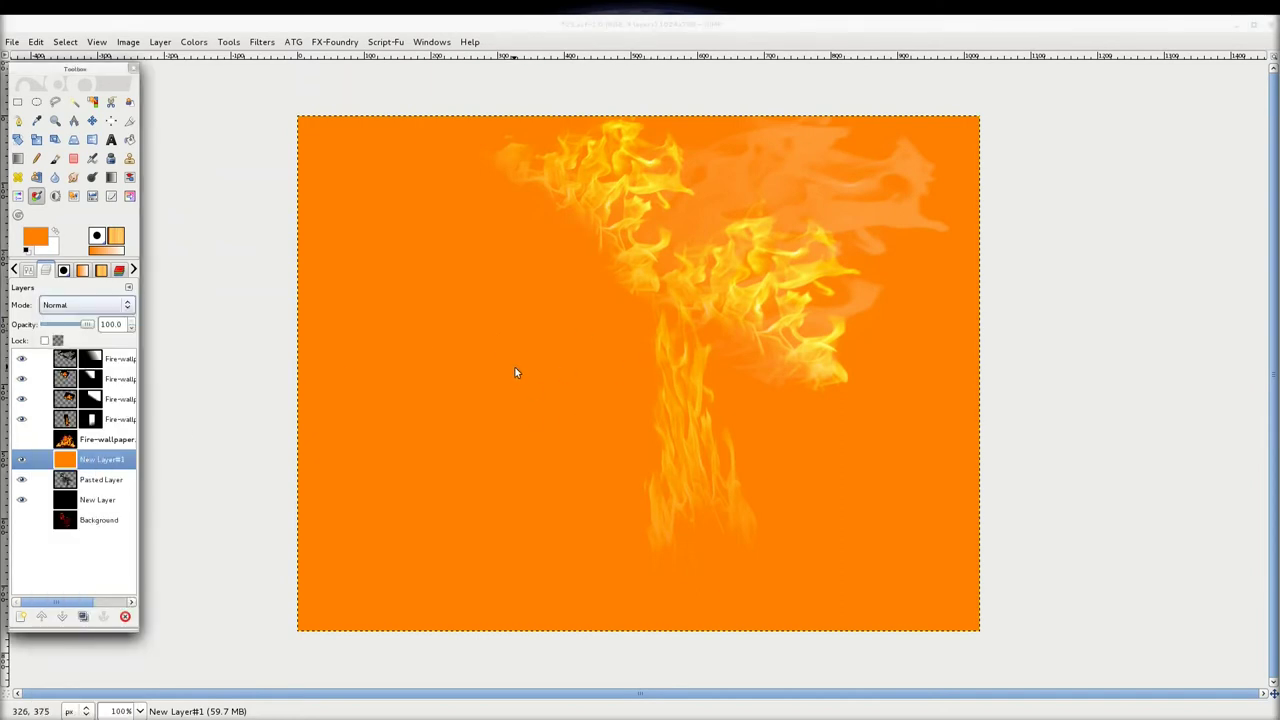
left_click(128, 304)
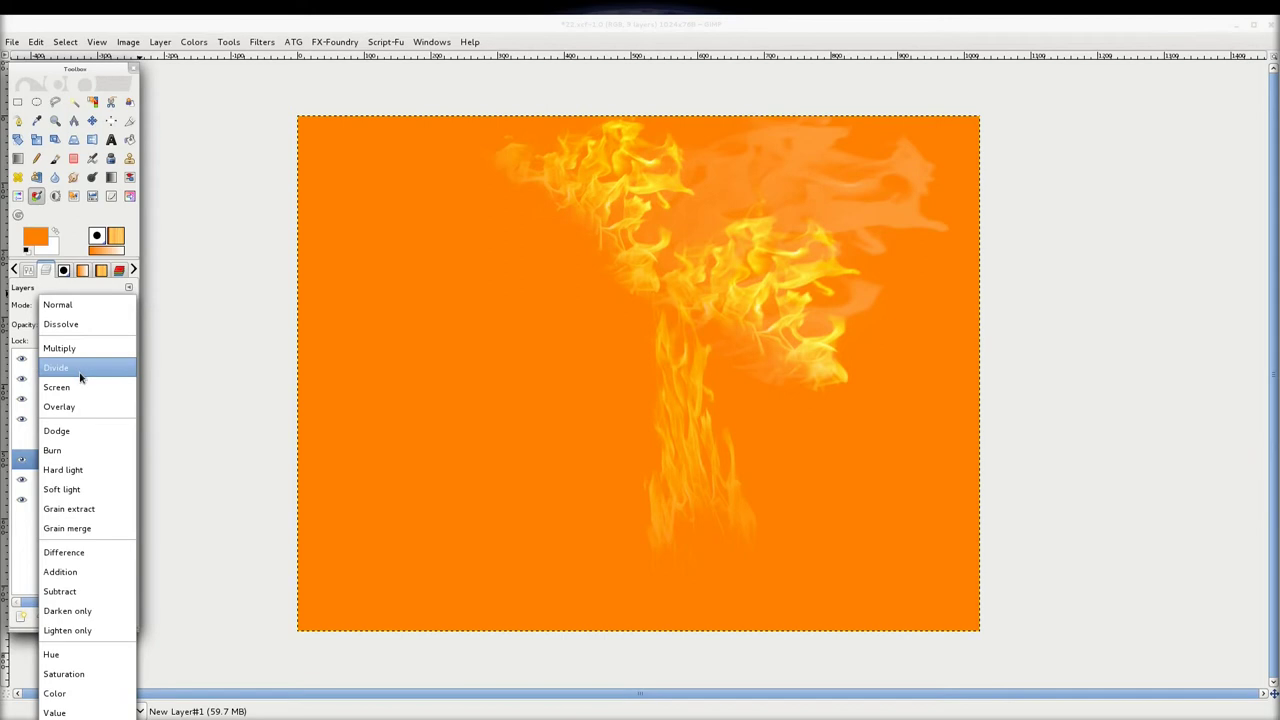
left_click(86, 352)
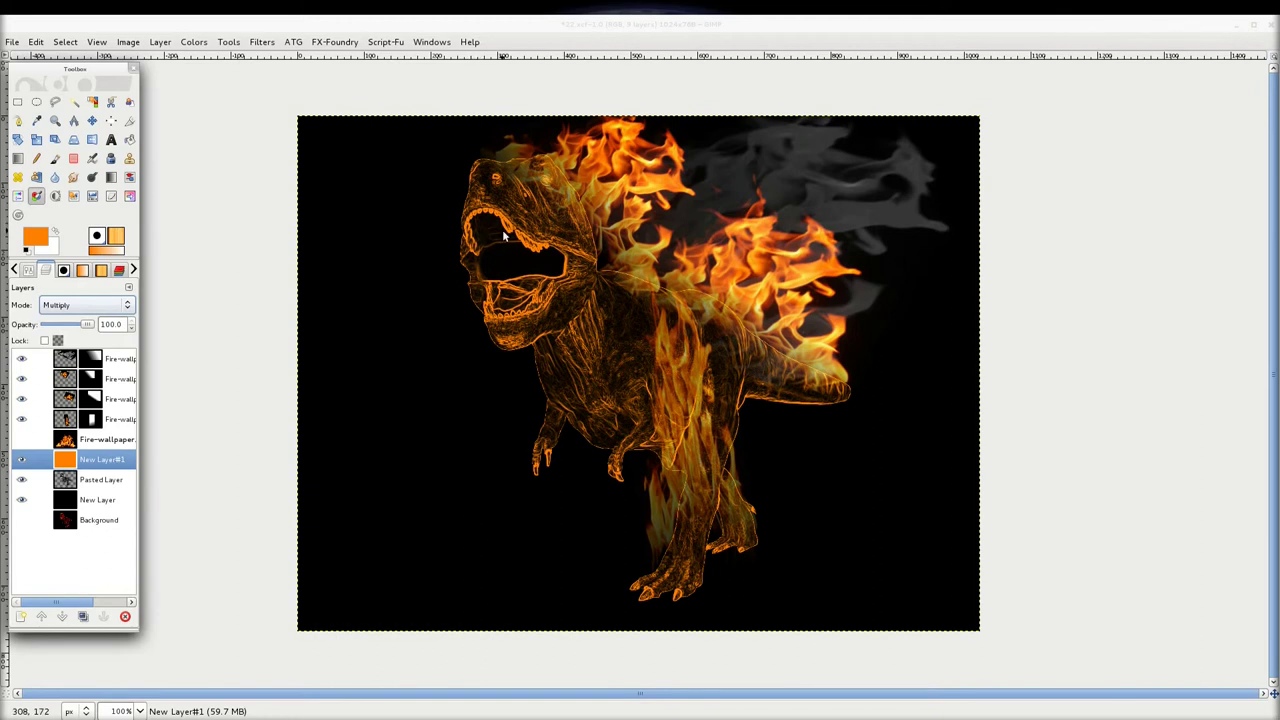
Refill New Layer#1 with red-orange ff5b00 (G 91) and set its opacity to 93.3
left_click(35, 242)
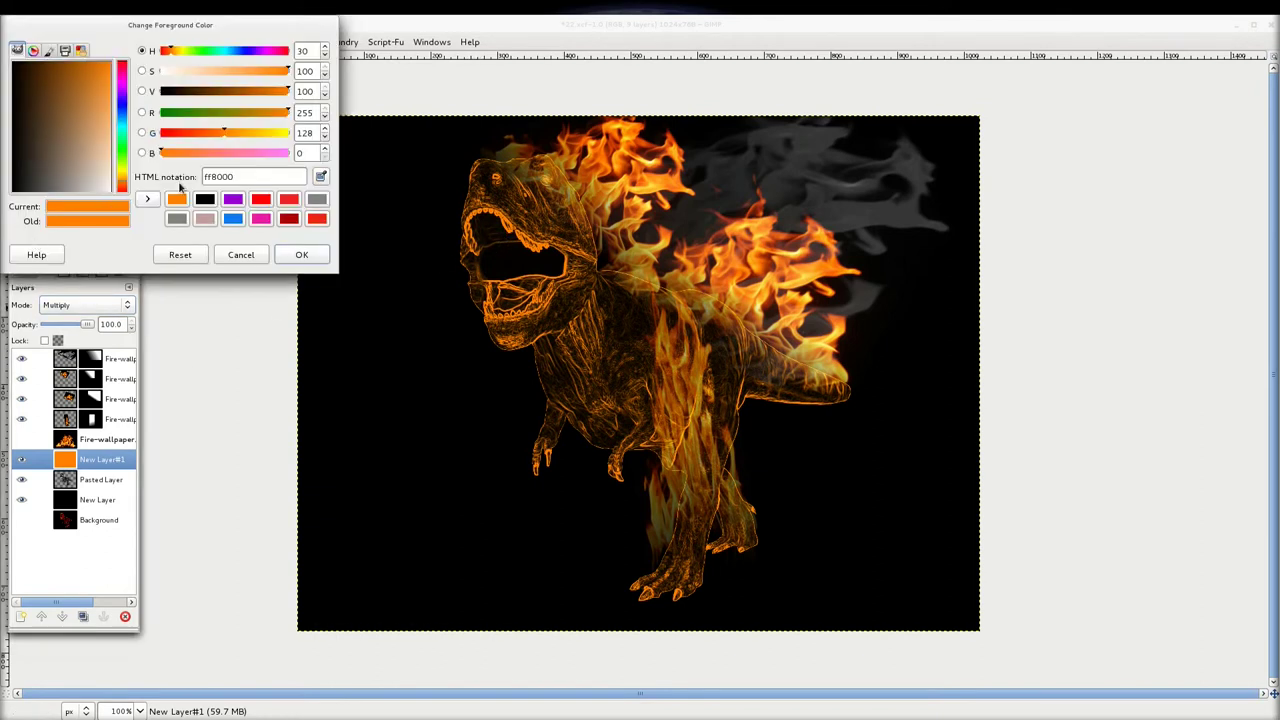
left_click_drag(270, 133, 208, 140)
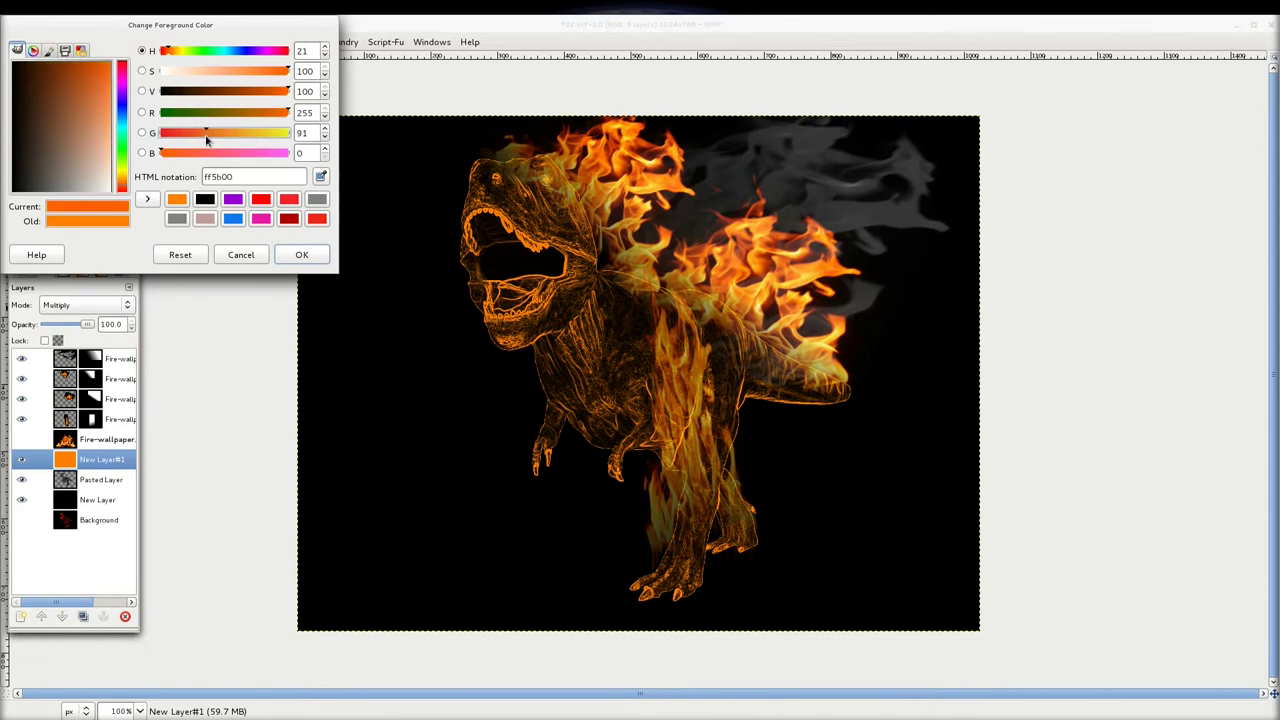
left_click(301, 254)
left_click_drag(40, 245, 544, 370)
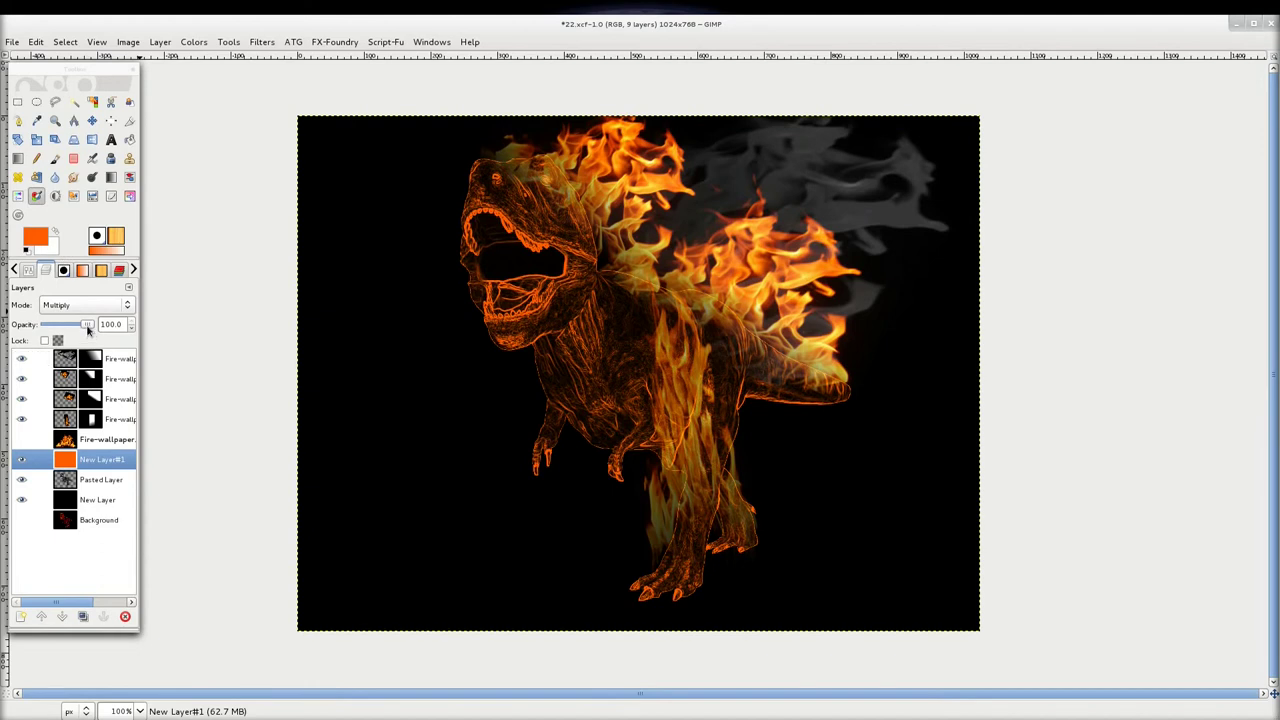
mouse_move(88, 325)
left_mouse_down()
mouse_move(73, 328)
mouse_move(90, 326)
left_mouse_up()
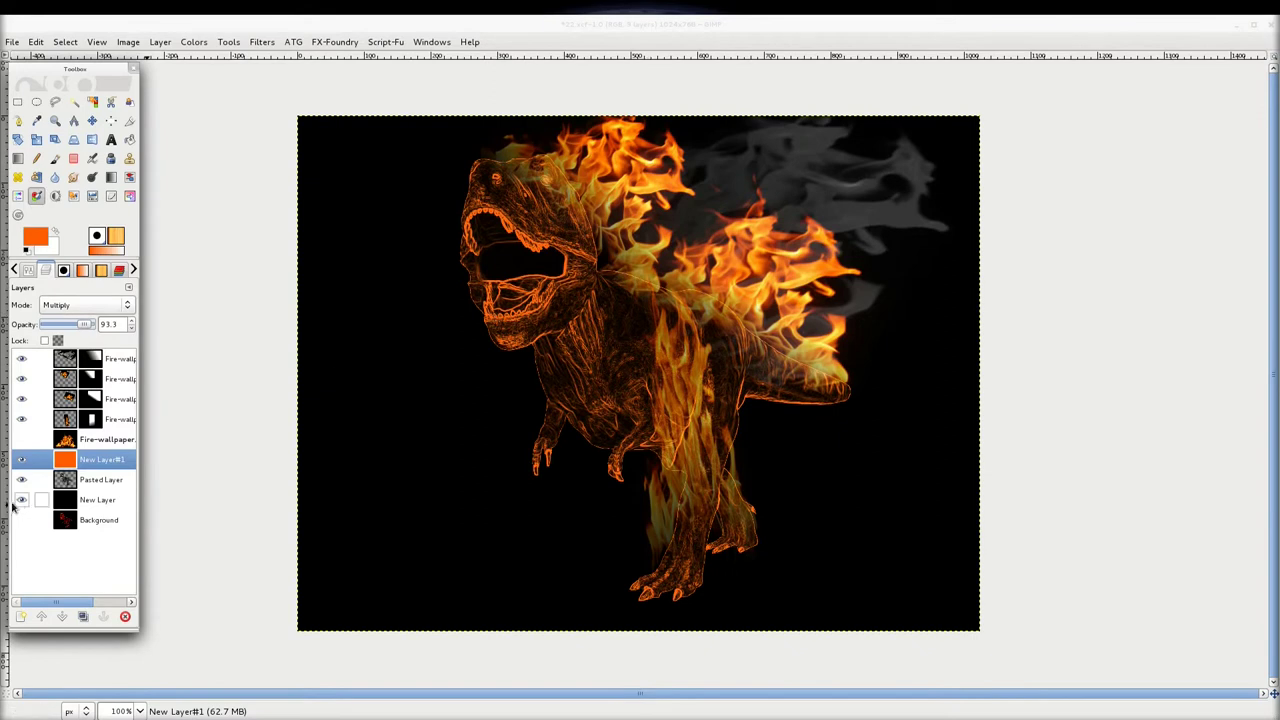
Hide the wireframe, backdrop and tint layers, then show them again to compare
left_click(21, 480)
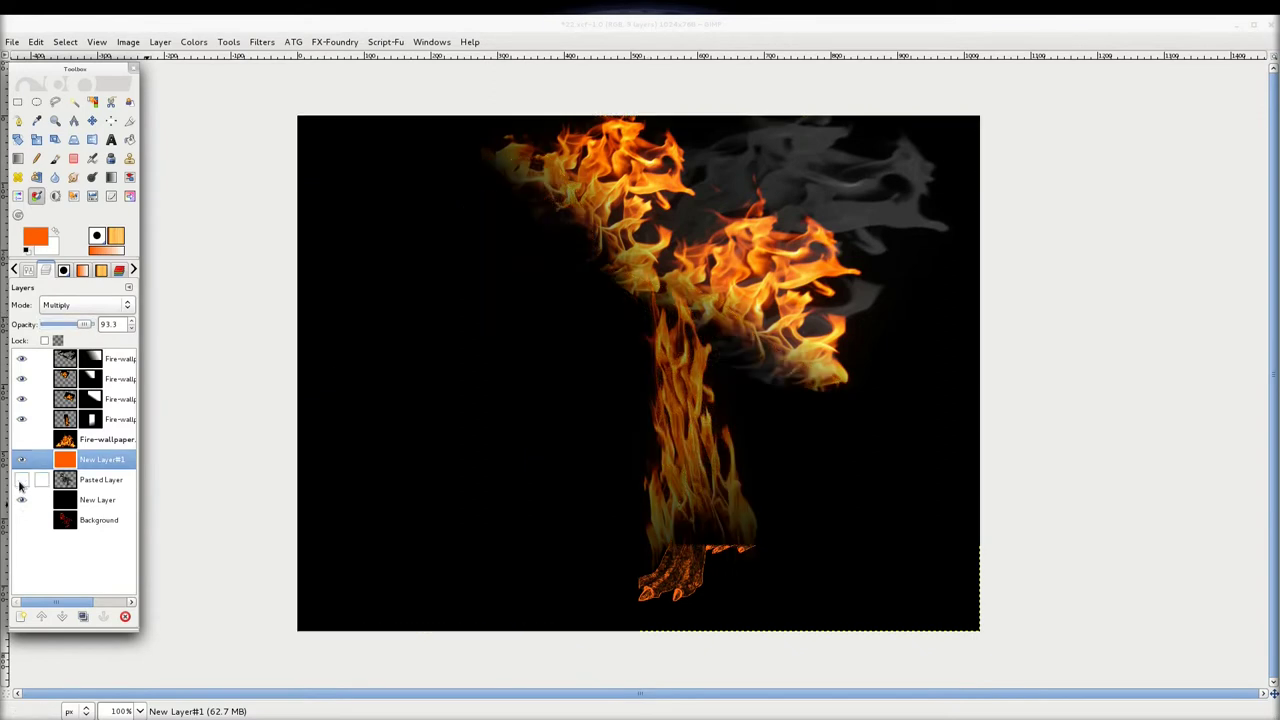
left_click(21, 500)
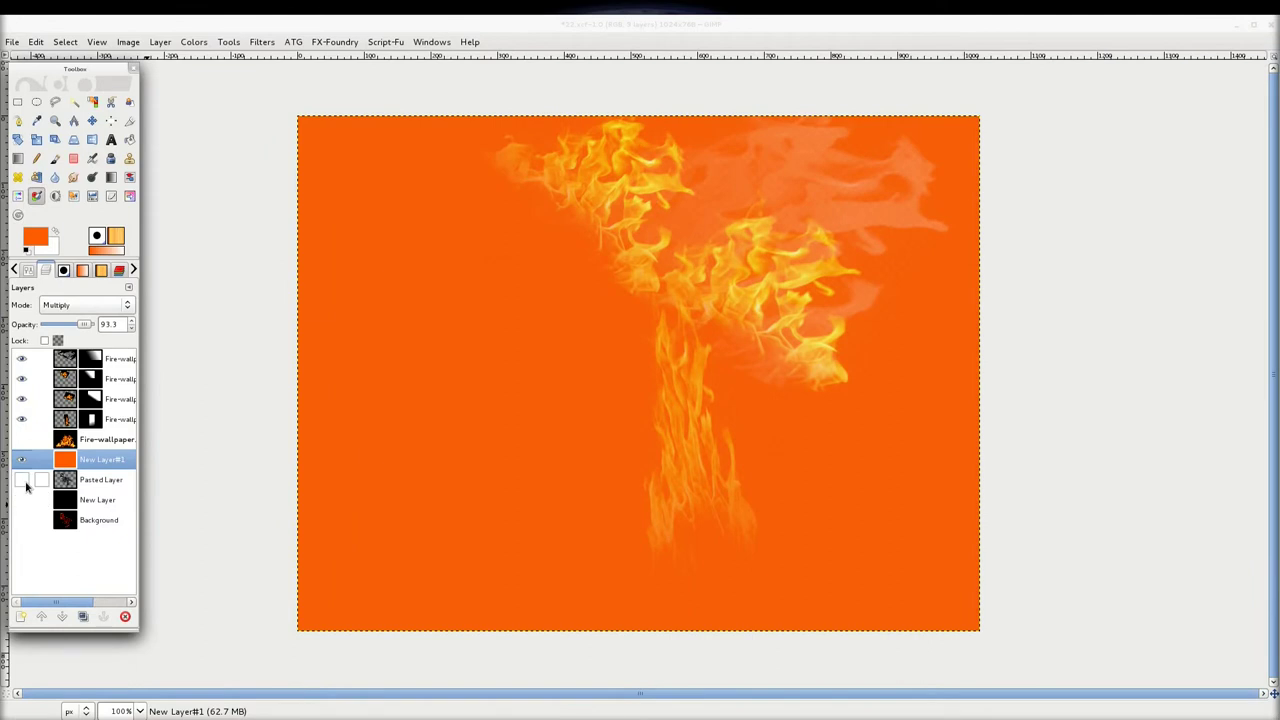
left_click(21, 459)
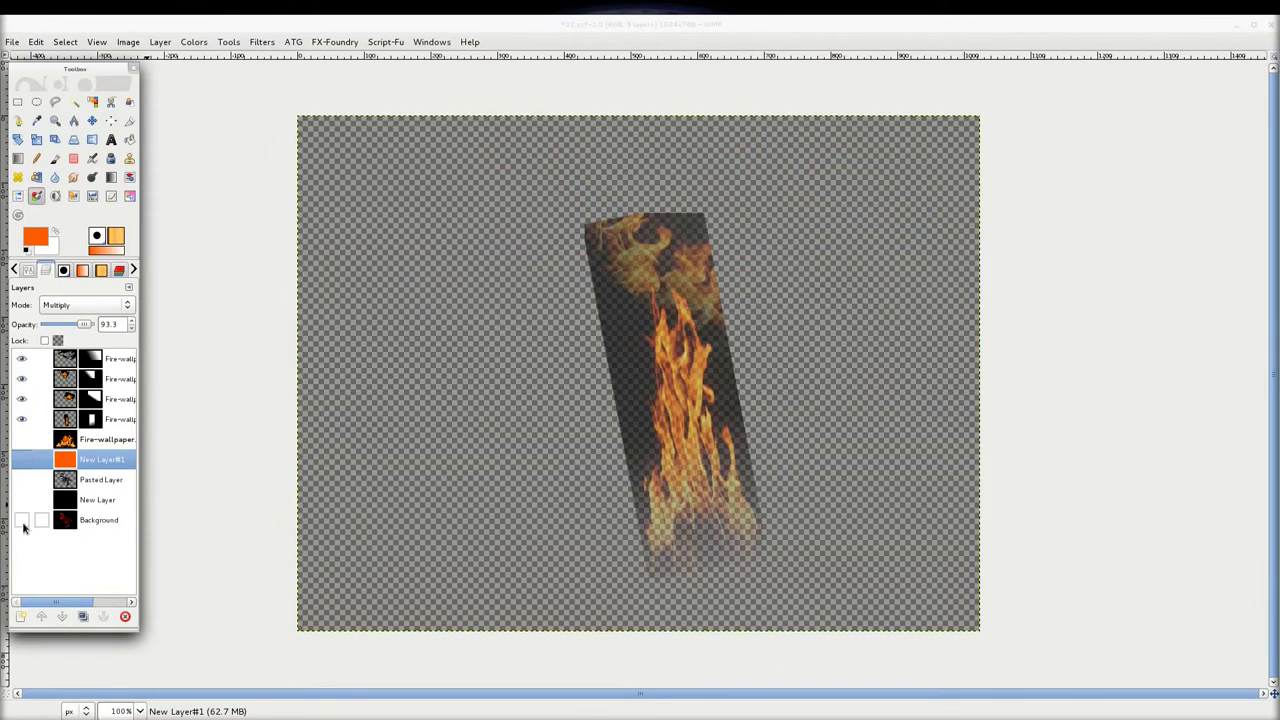
left_click(22, 521)
left_click(21, 500)
left_click(21, 480)
left_click(21, 459)
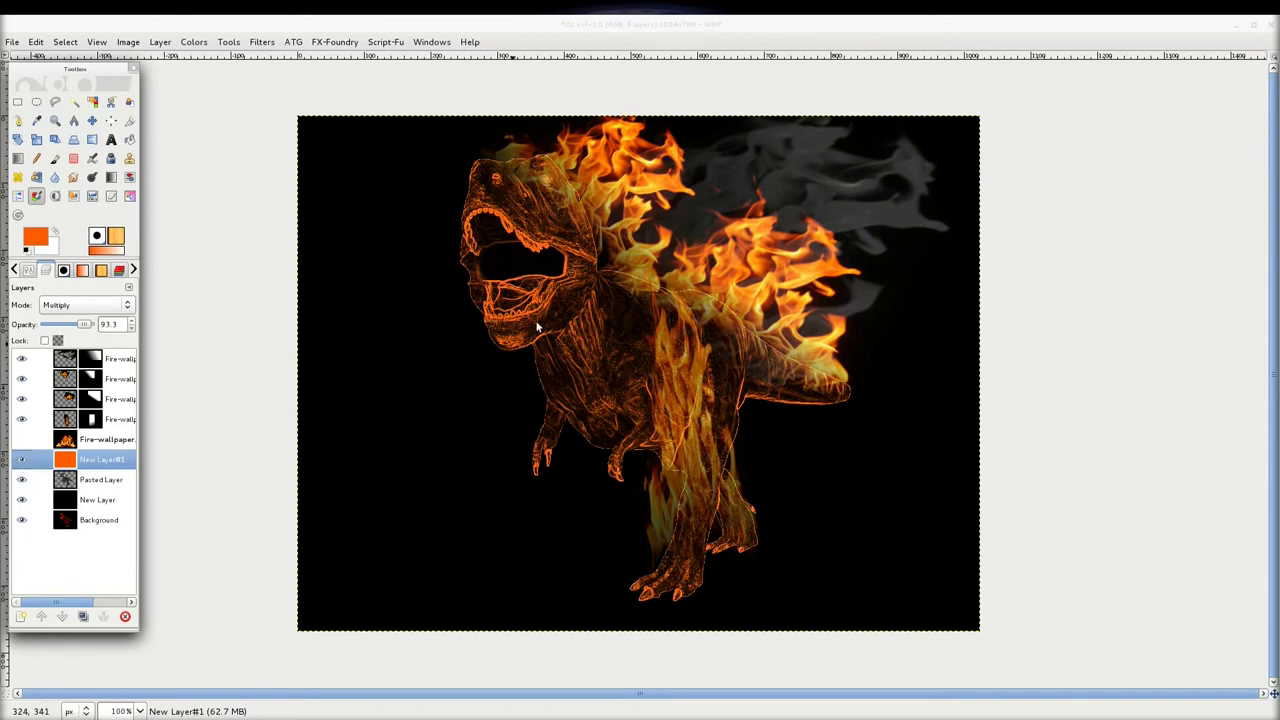
key("Home")
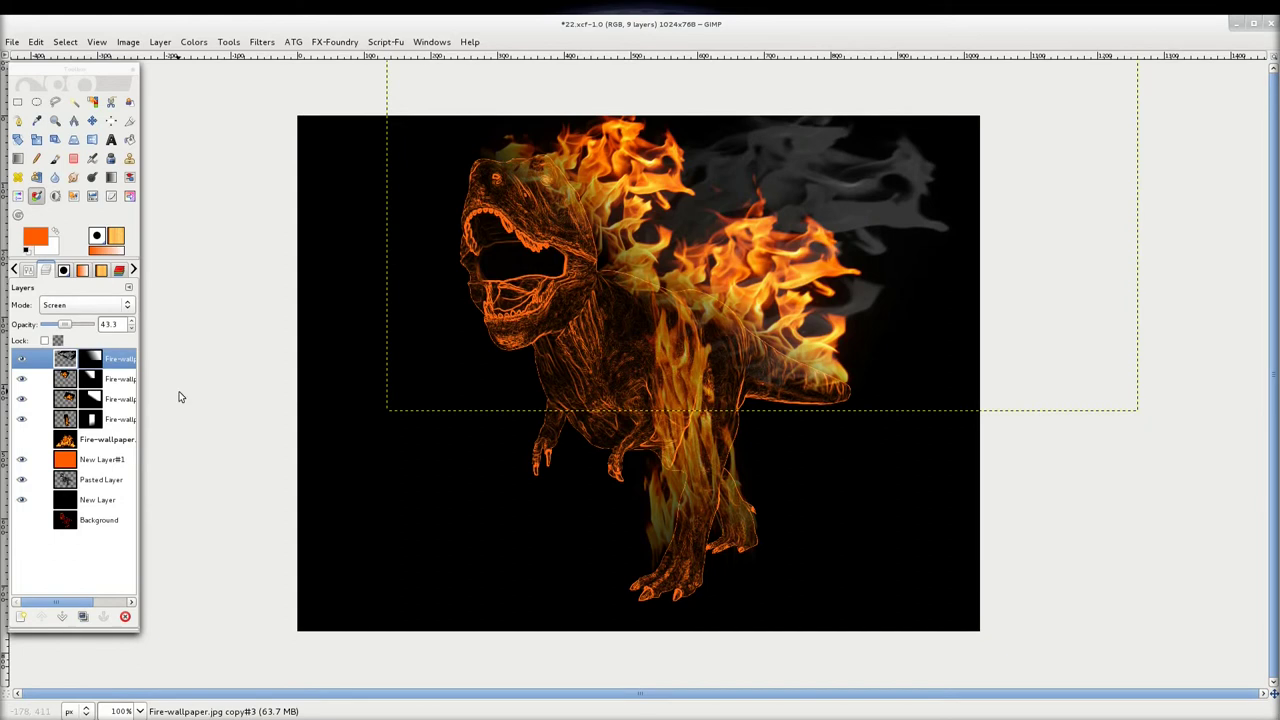
Duplicate the Fire-wallpaper.jpg layer, make the copy visible and set it to Screen mode
left_click(102, 442)
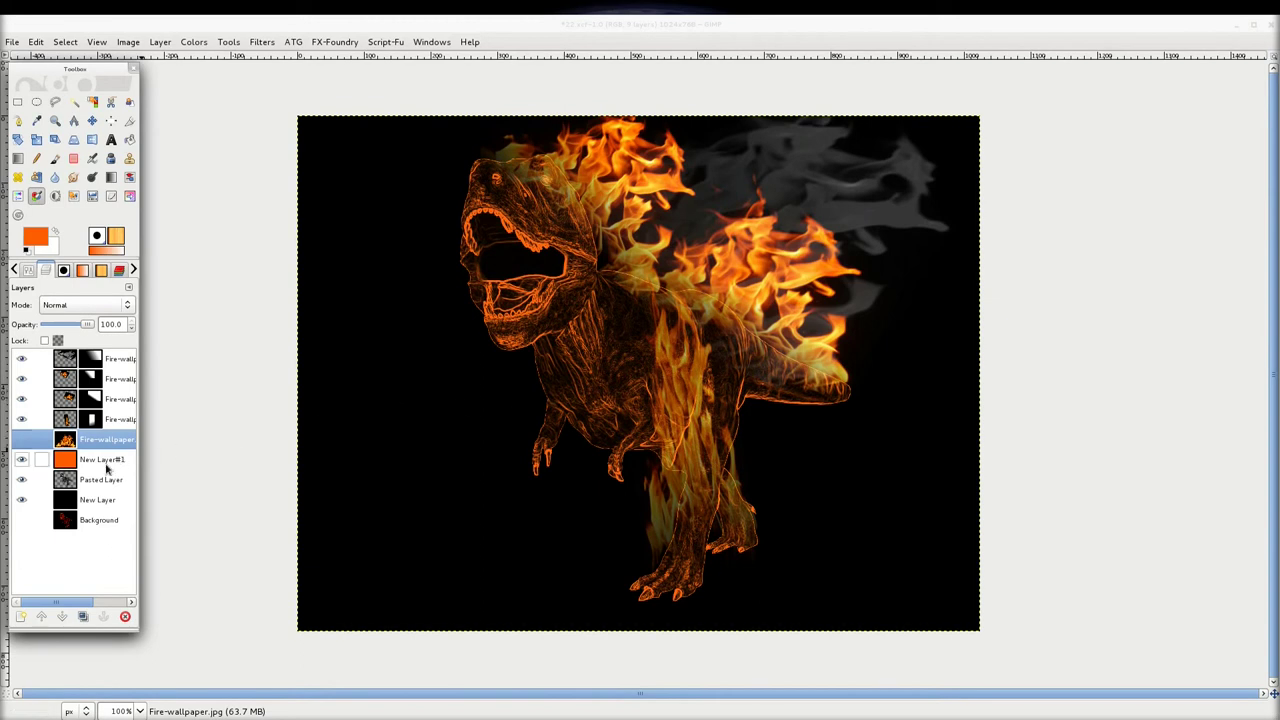
left_click(83, 617)
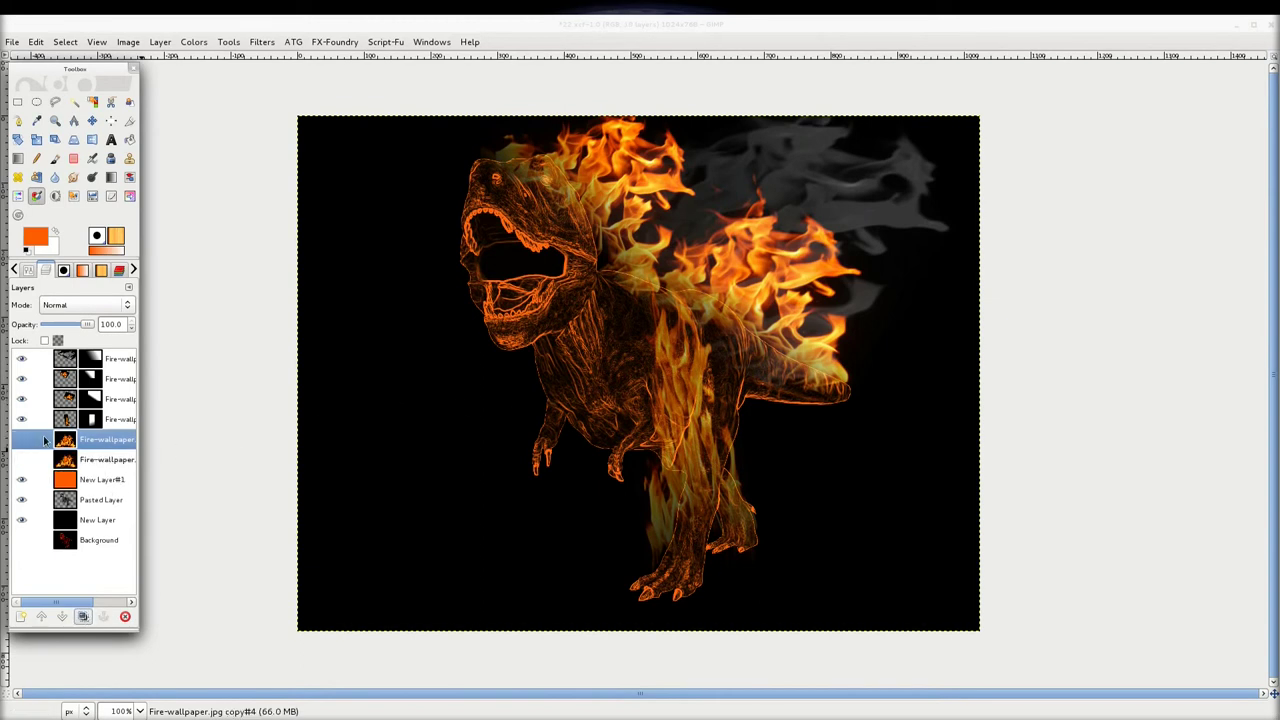
left_click(21, 439)
left_click(103, 306)
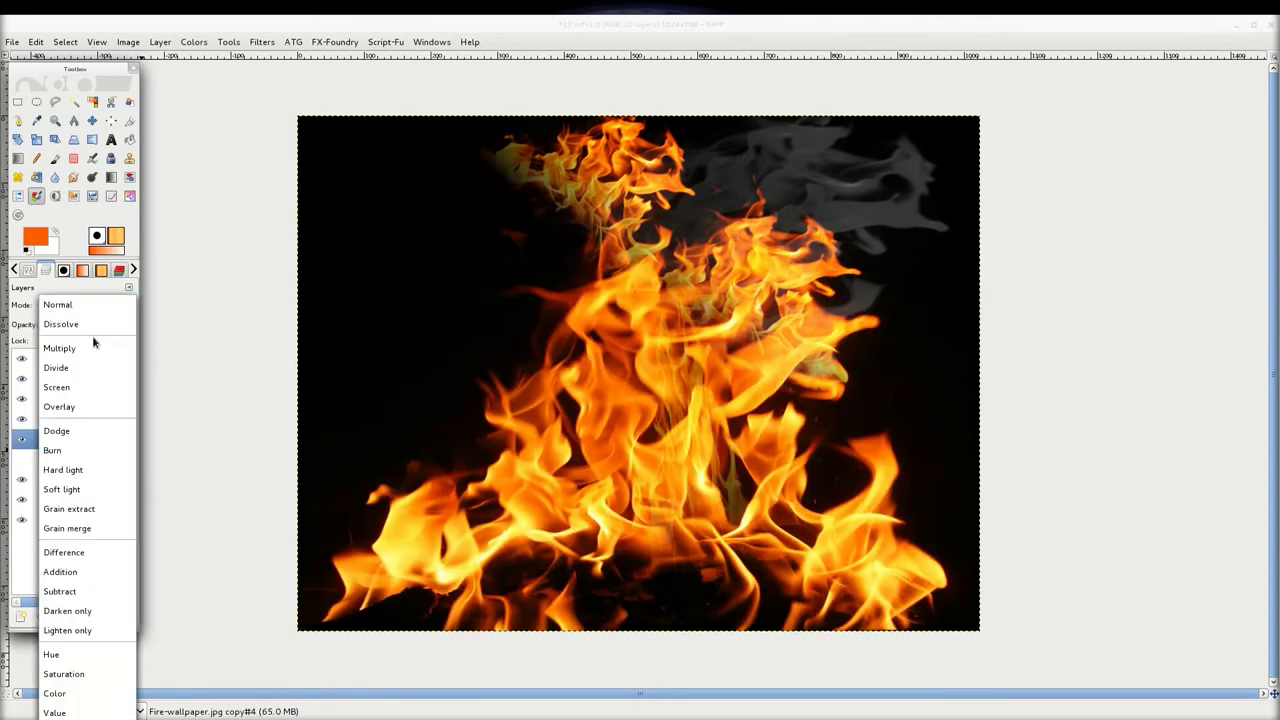
left_click(83, 389)
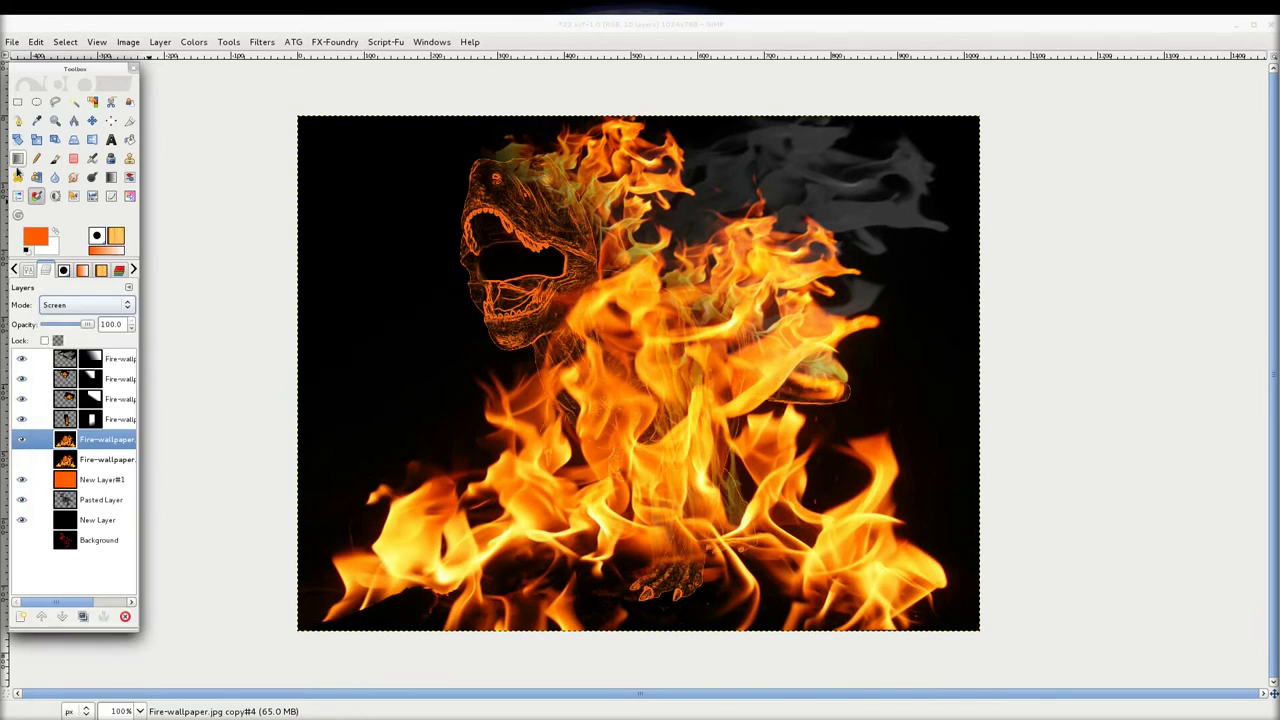
Scale the fire copy to about 421×316 and move it over the dinosaur's head
left_click(36, 139)
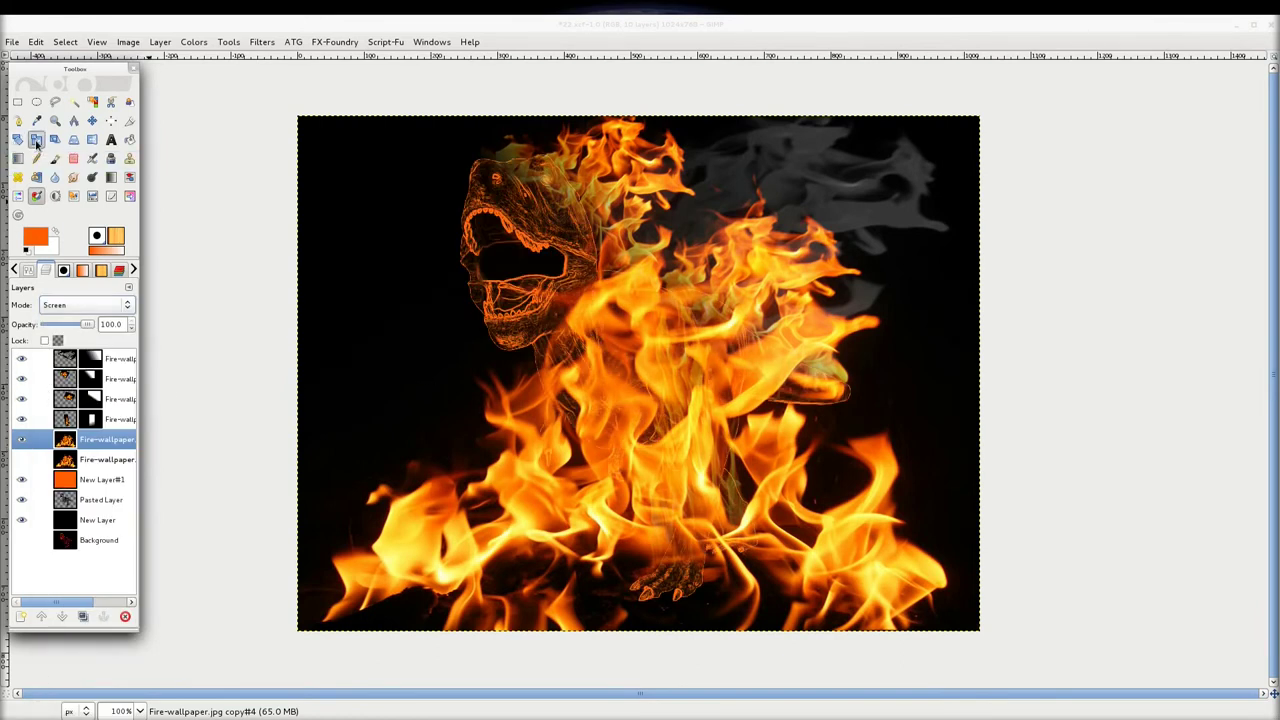
left_click_drag(963, 617, 577, 327)
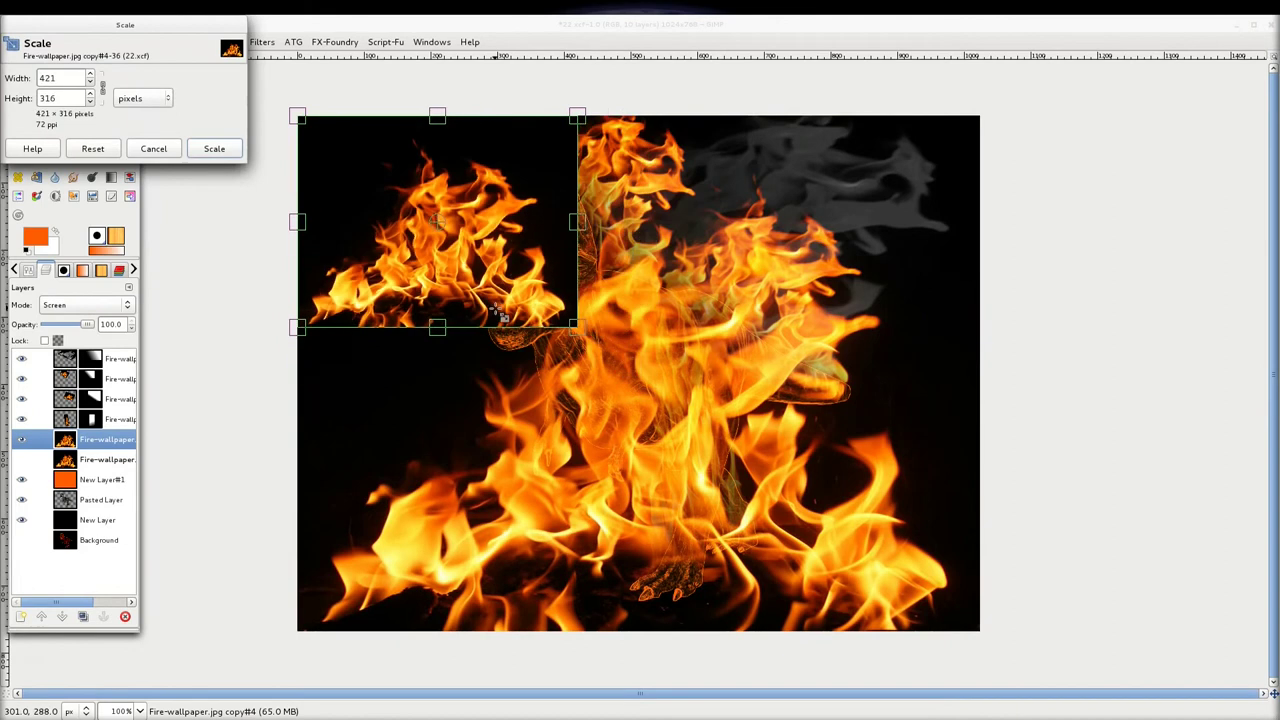
left_click(214, 149)
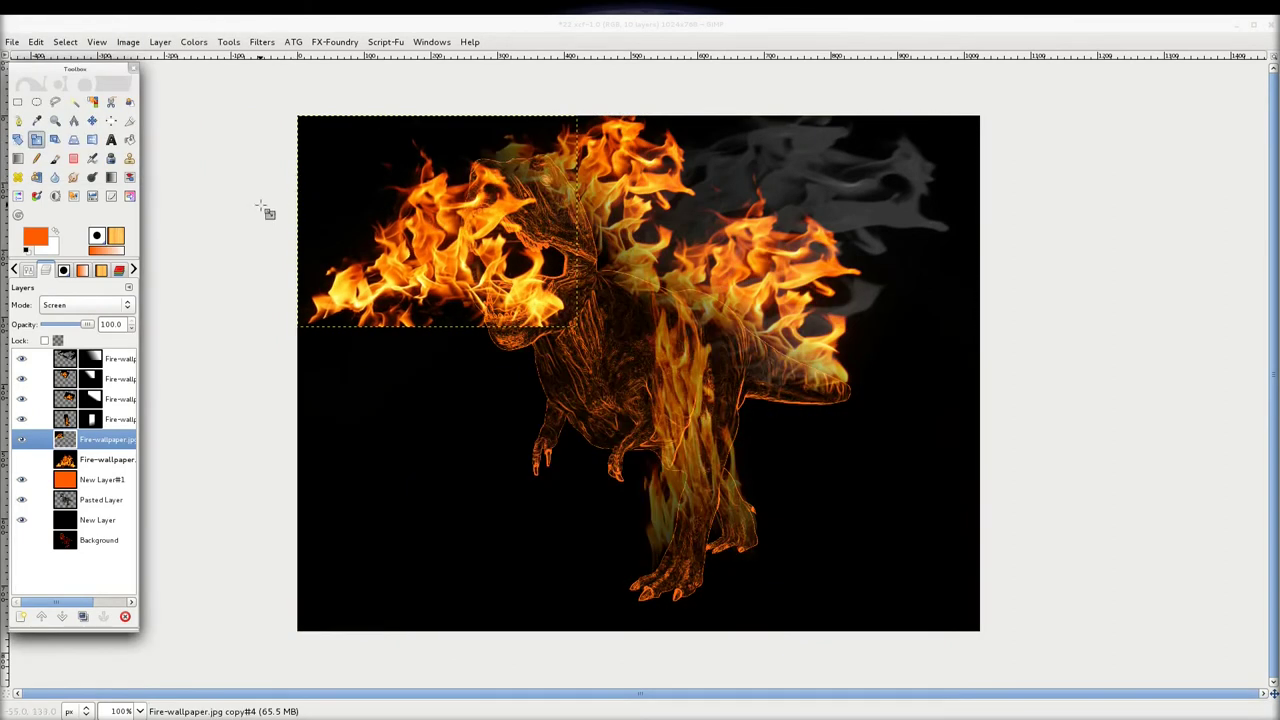
left_click(92, 120)
left_click_drag(487, 258, 623, 365)
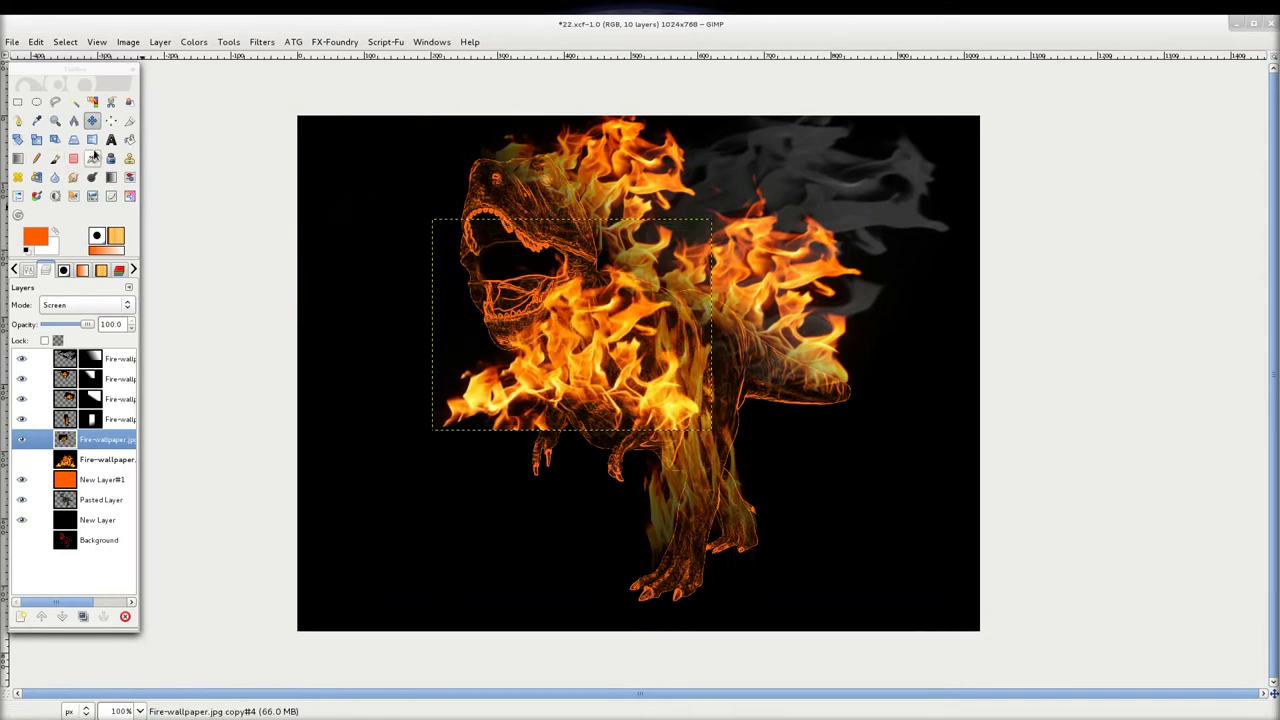
Rotate the fire patch 42° and raise its layer to the top of the stack
left_click(17, 139)
mouse_move(664, 370)
left_mouse_down()
mouse_move(686, 352)
mouse_move(583, 390)
left_mouse_up()
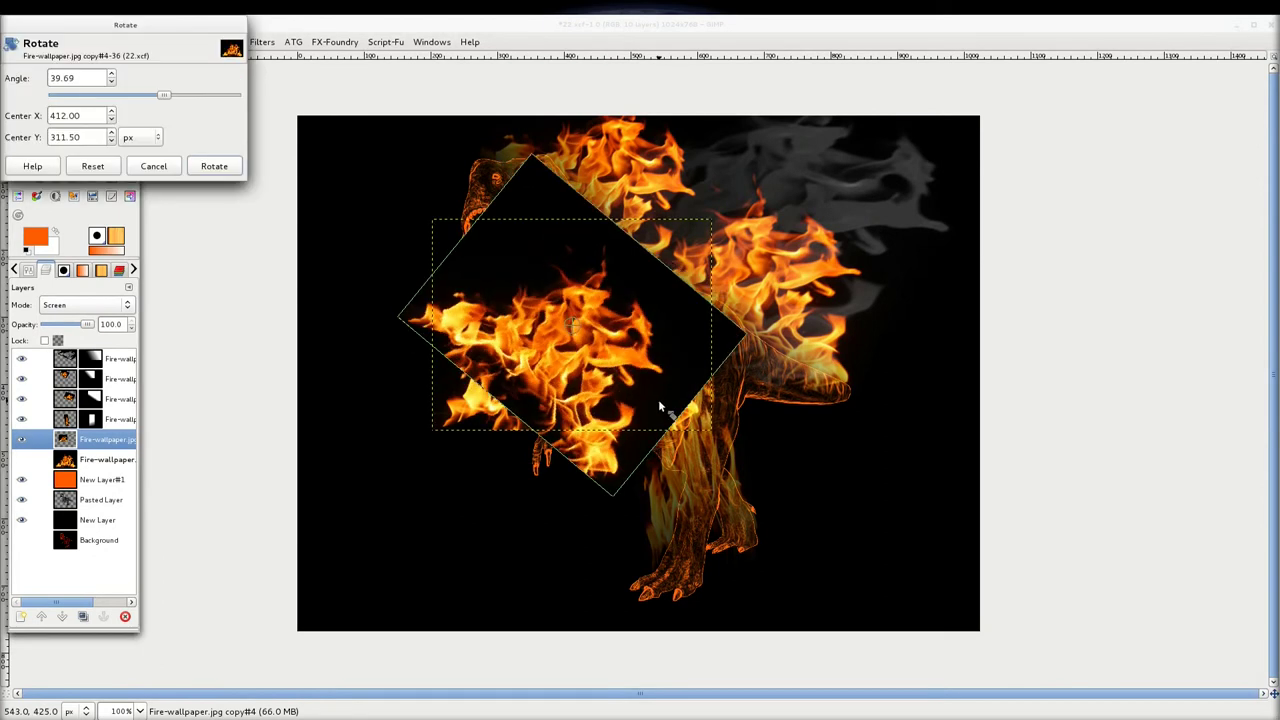
left_click(214, 166)
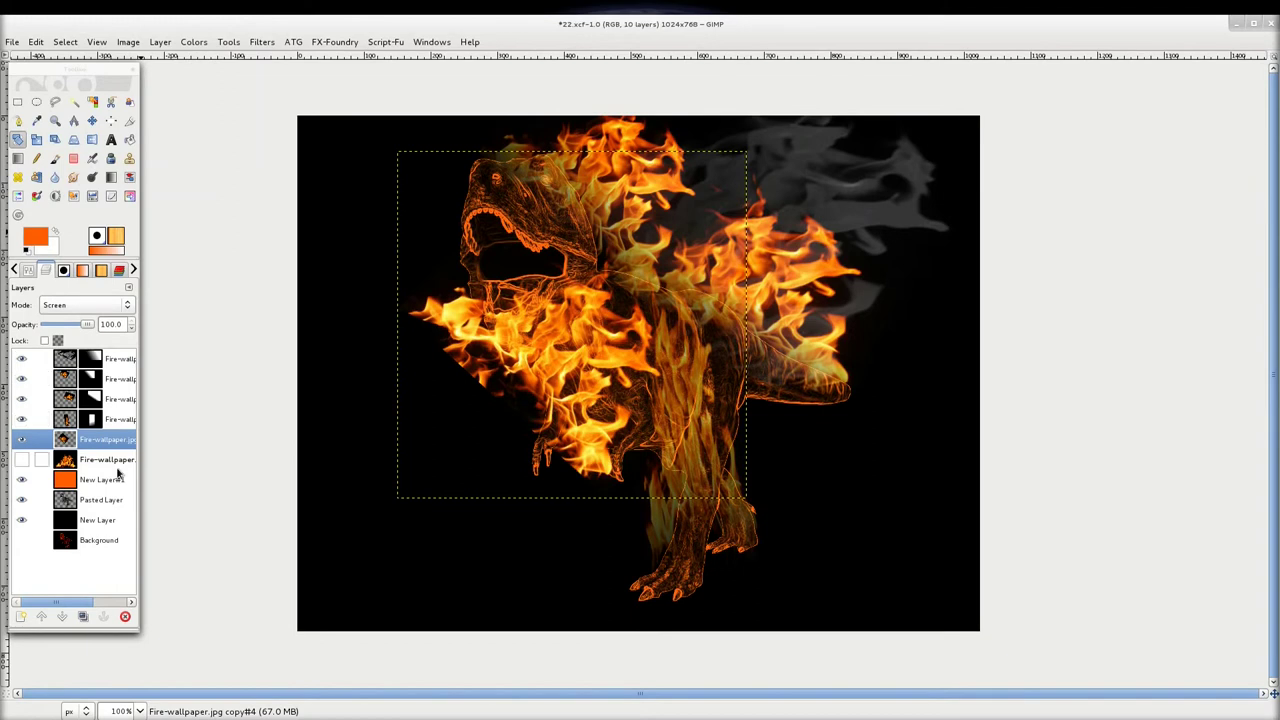
left_click(41, 616)
left_click(41, 616)
left_click(41, 616)
left_click(41, 616)
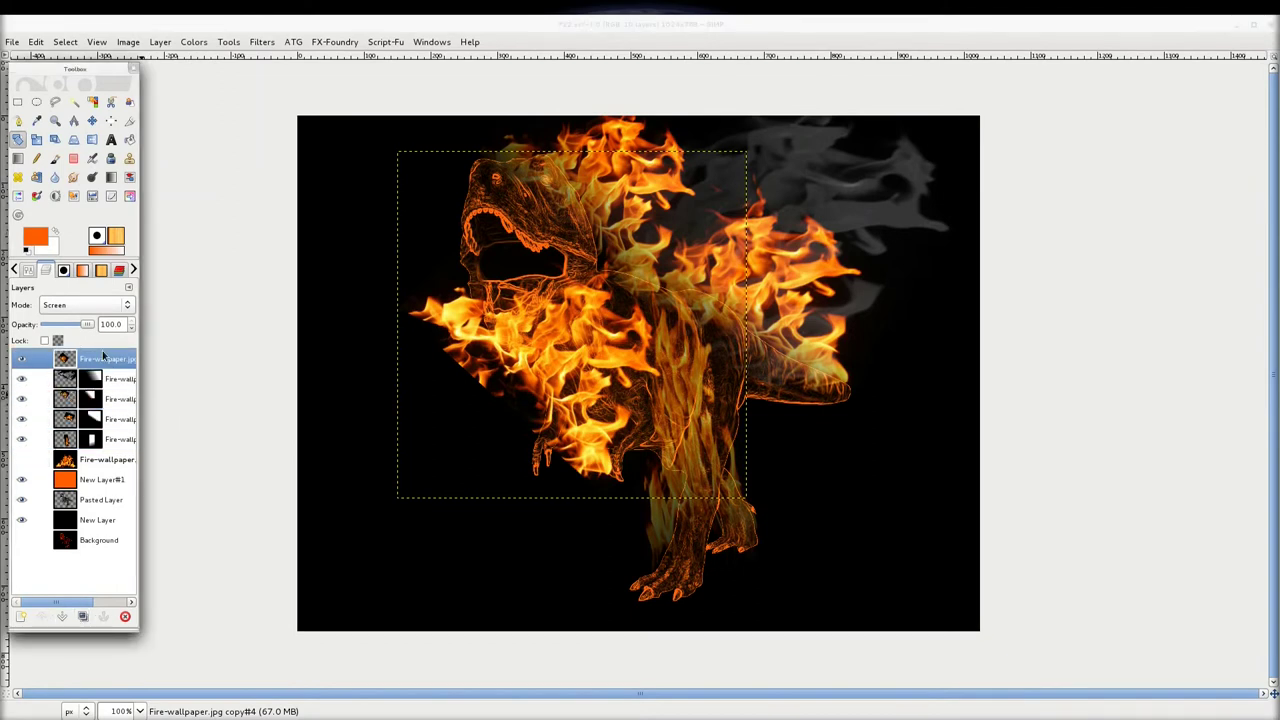
Add a white, fully opaque layer mask to the rotated fire patch
right_click(107, 362)
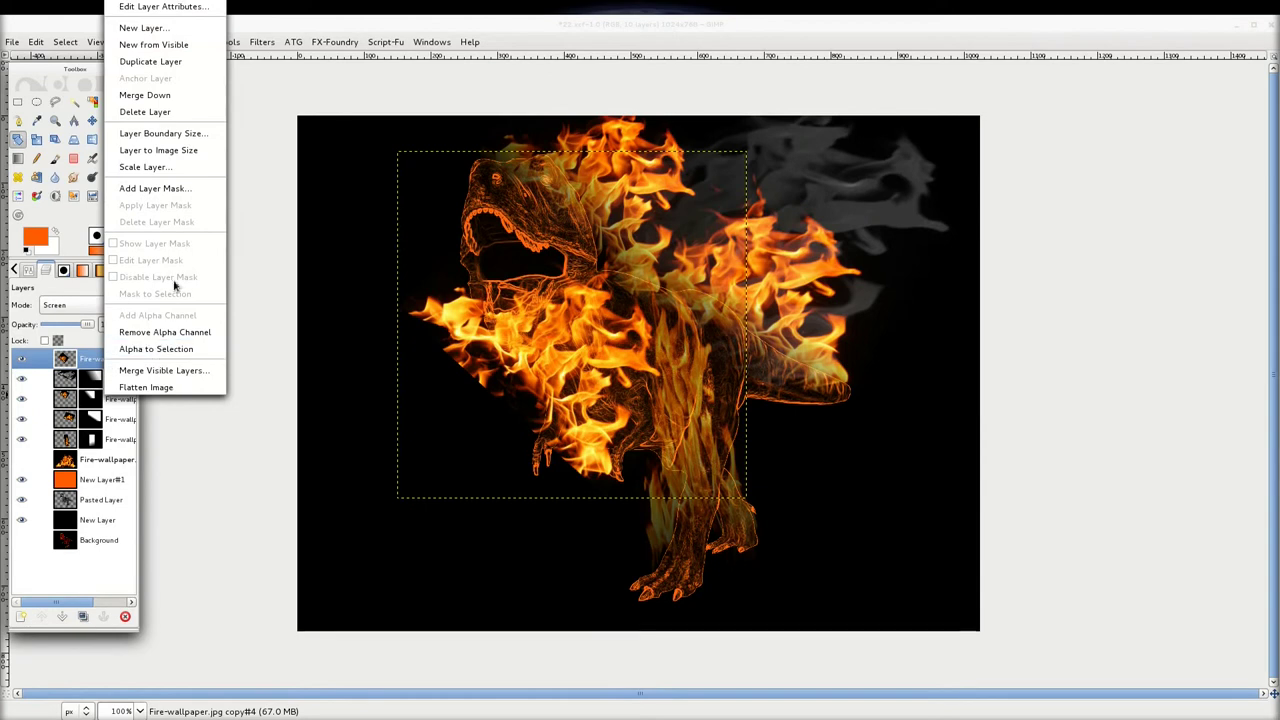
left_click(180, 190)
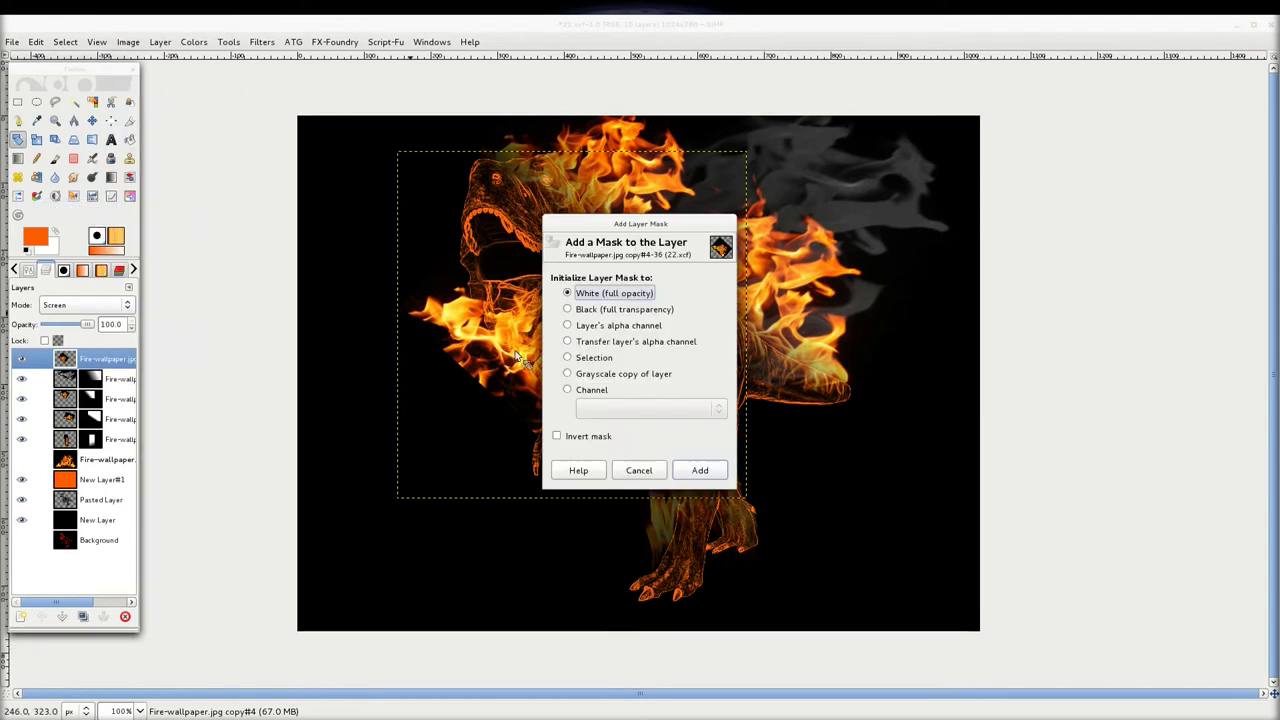
left_click(700, 470)
Draw mask gradients from lower left to upper right so the left flames fade gradually
left_click(17, 158)
left_click_drag(471, 411, 538, 360)
left_click_drag(453, 456, 587, 358)
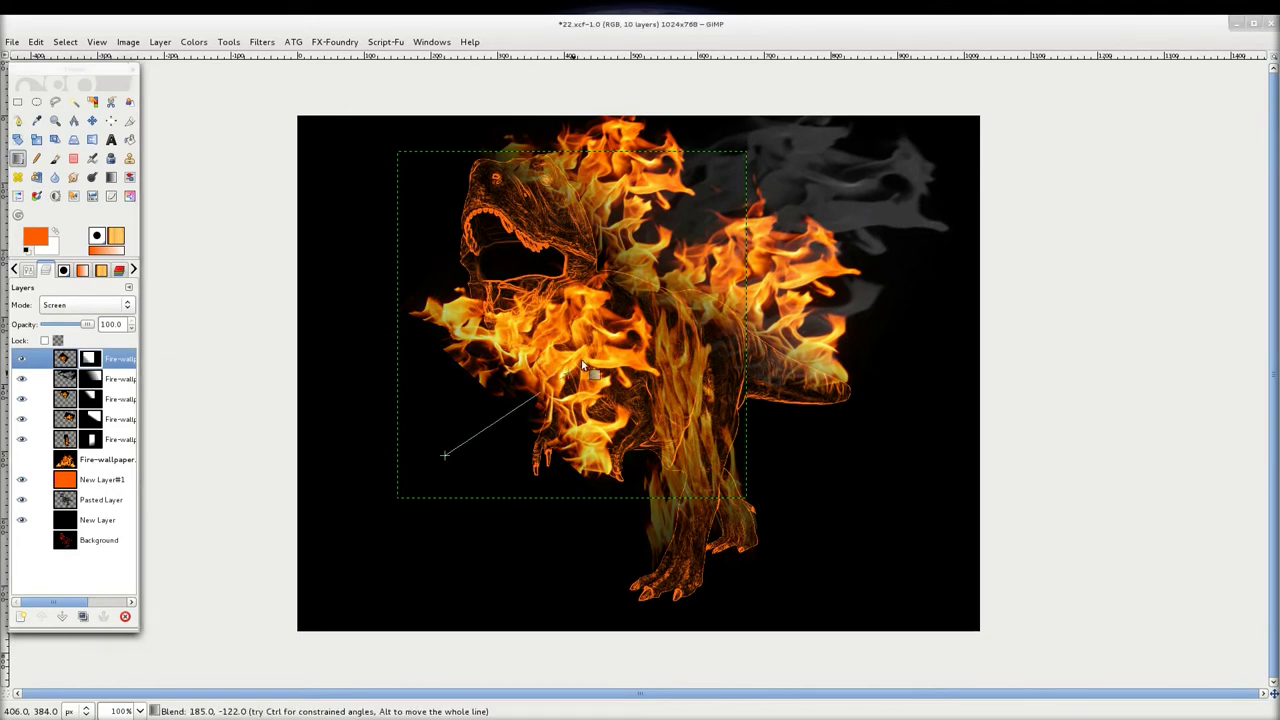
left_click_drag(447, 452, 640, 307)
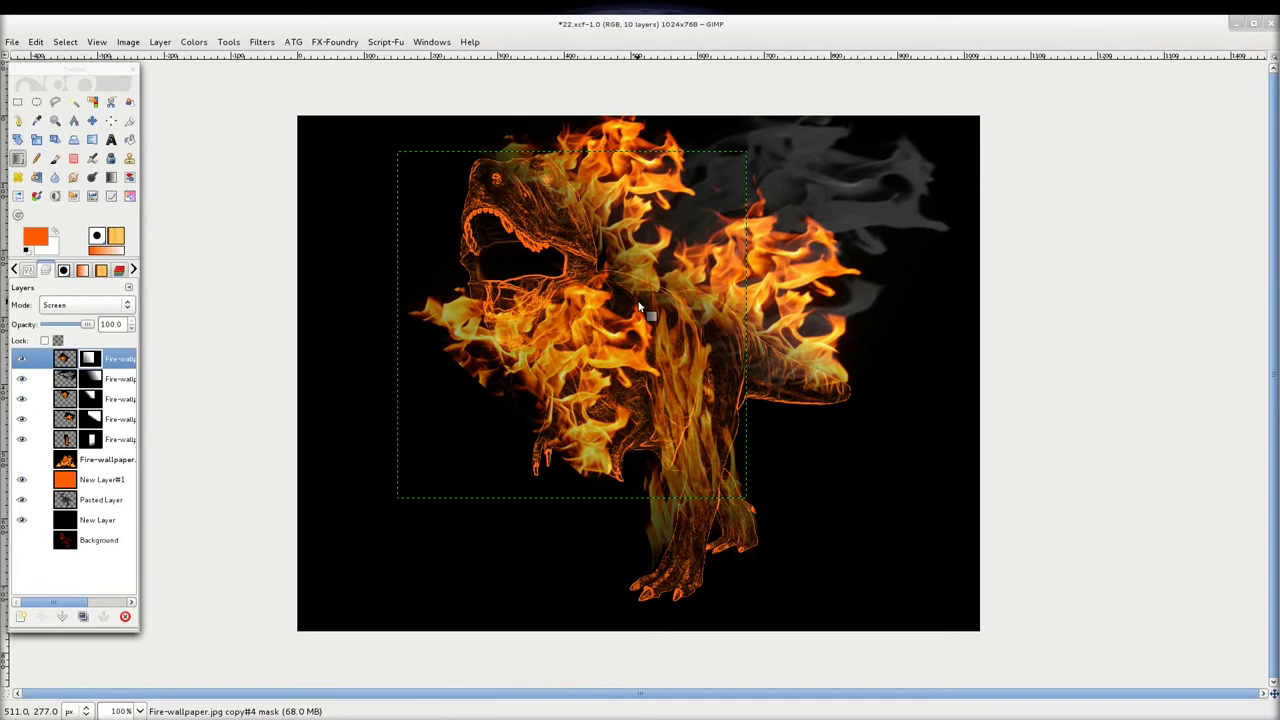
left_click_drag(476, 399, 600, 327)
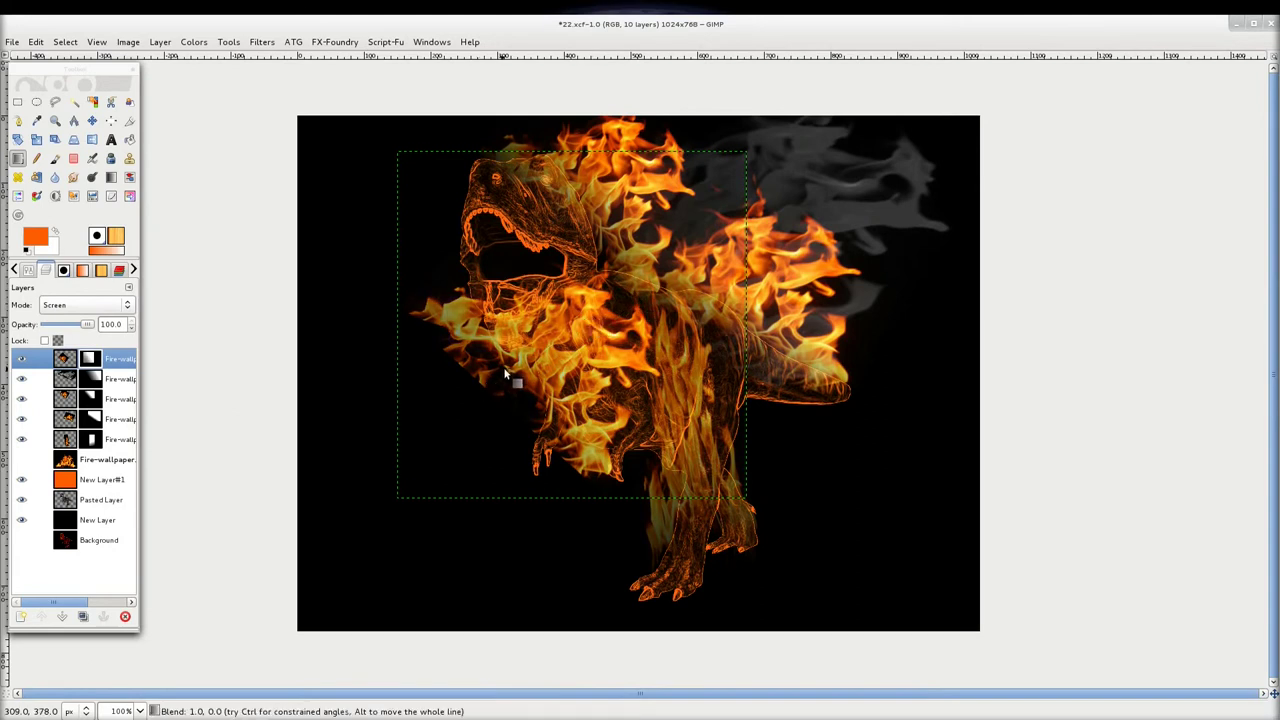
left_click_drag(505, 378, 607, 305)
left_click_drag(489, 379, 560, 340)
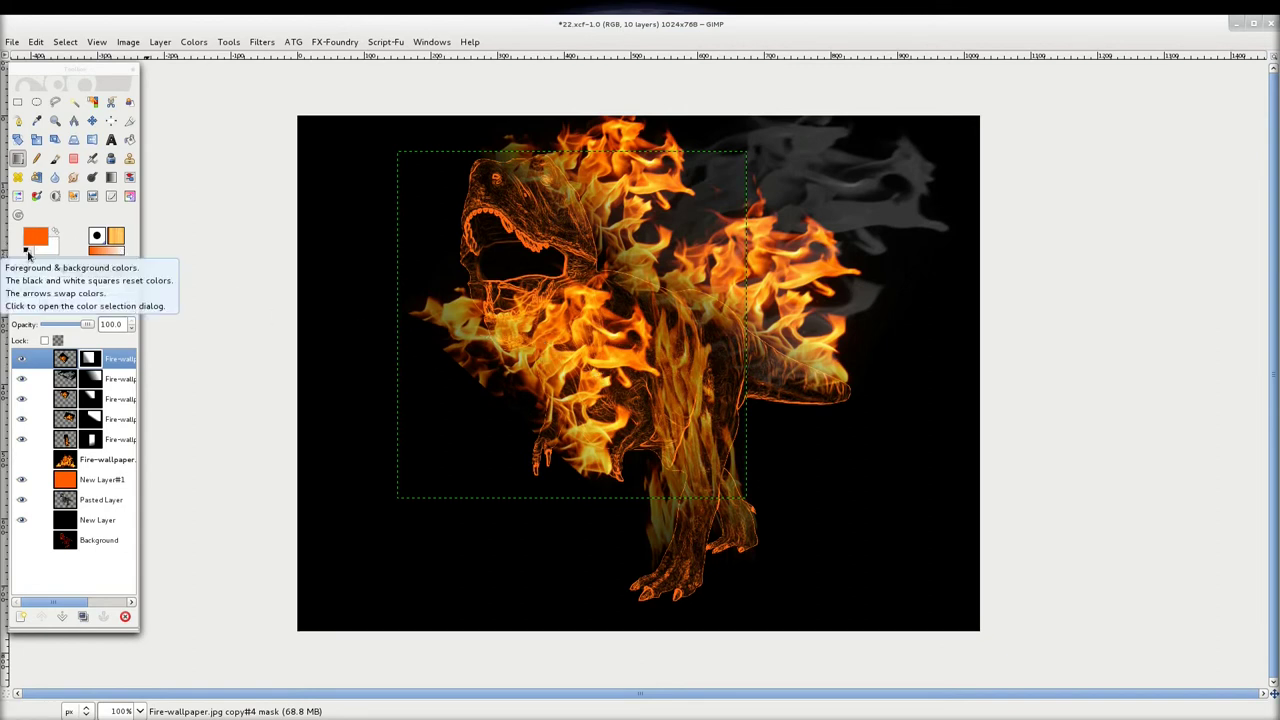
Reset colours to black and white and paint black on the mask near the jaw, undoing stray strokes
left_click(27, 252)
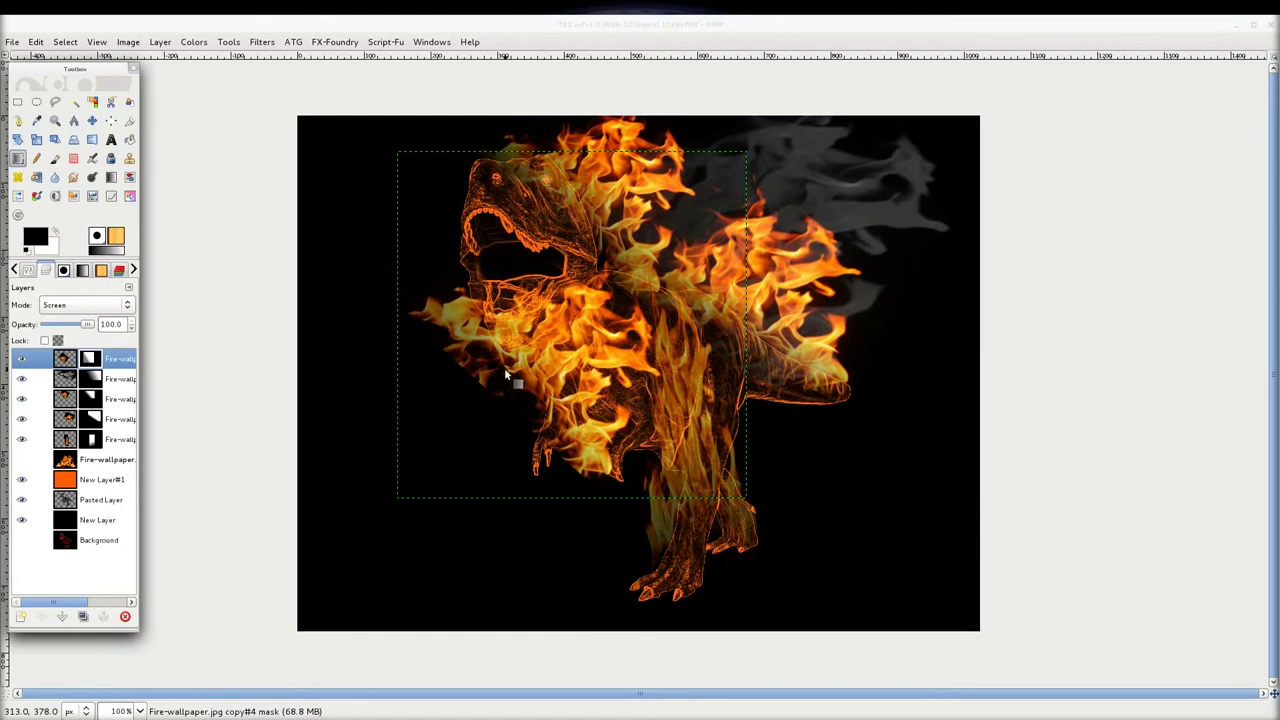
left_click_drag(465, 420, 576, 318)
left_click_drag(468, 378, 592, 316)
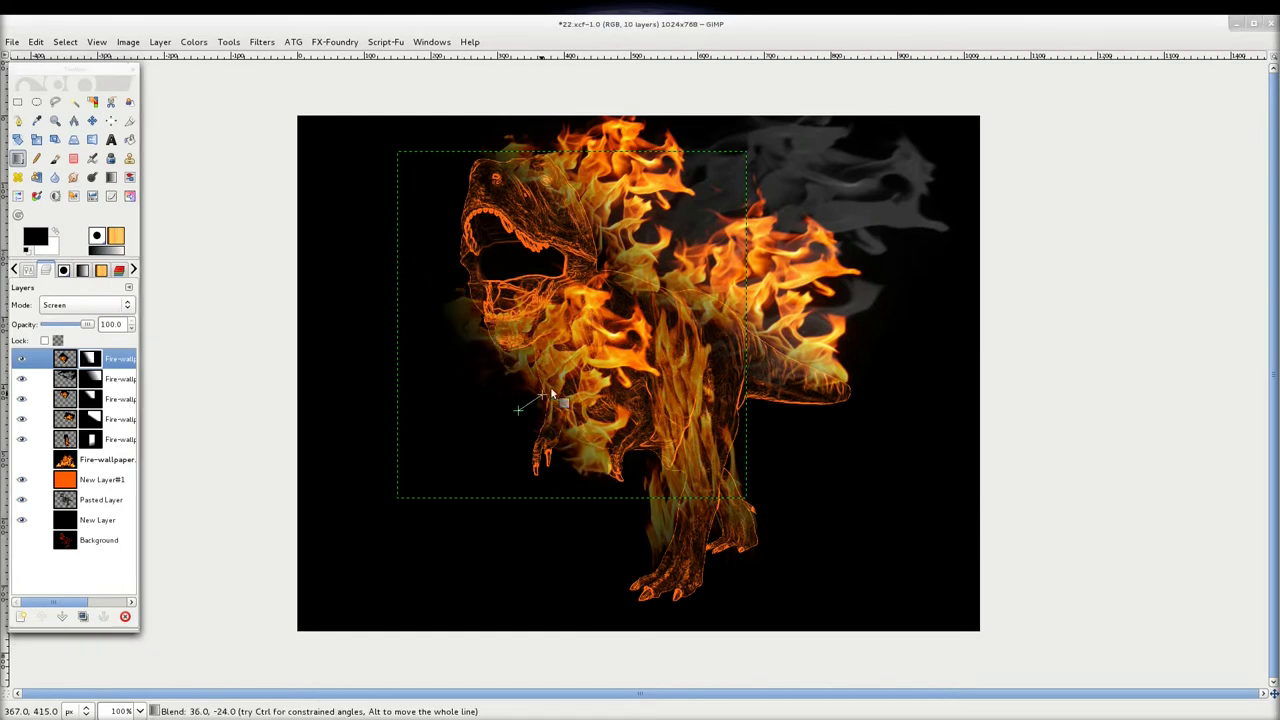
key("ctrl+z")
mouse_move(546, 352)
left_mouse_down()
mouse_move(490, 378)
mouse_move(545, 348)
left_mouse_up()
key("ctrl+z")
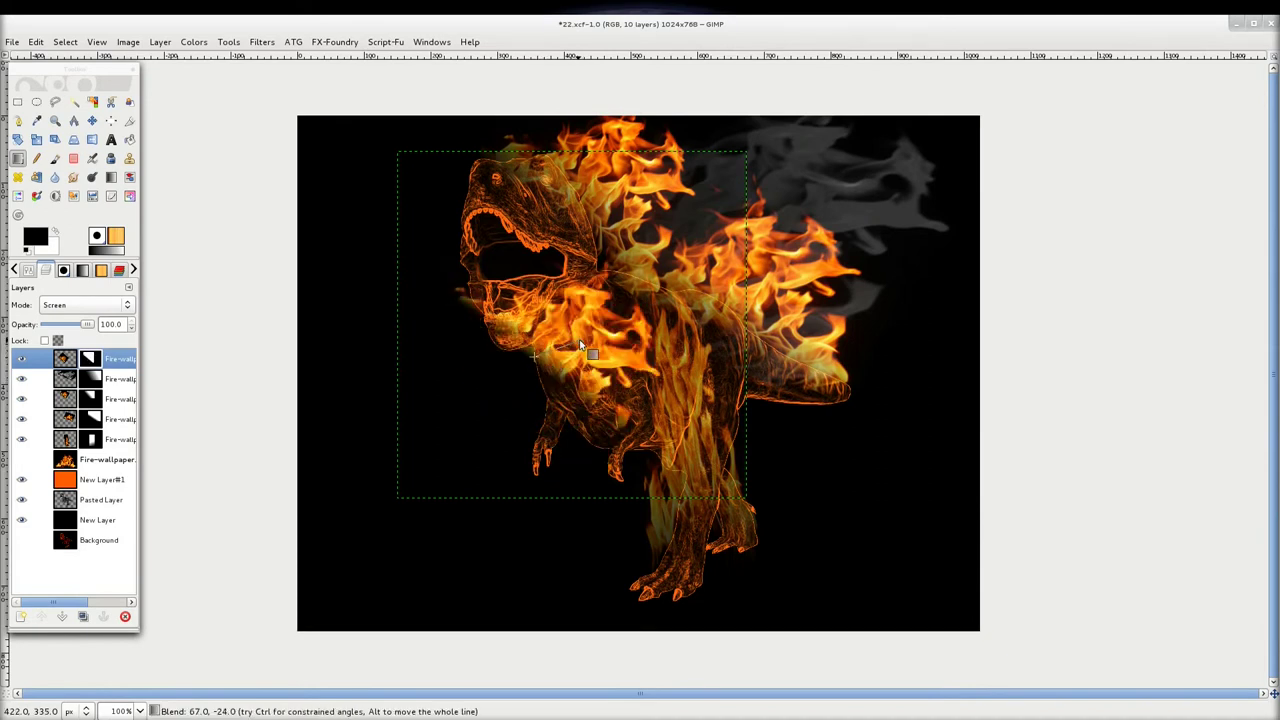
key("ctrl+z")
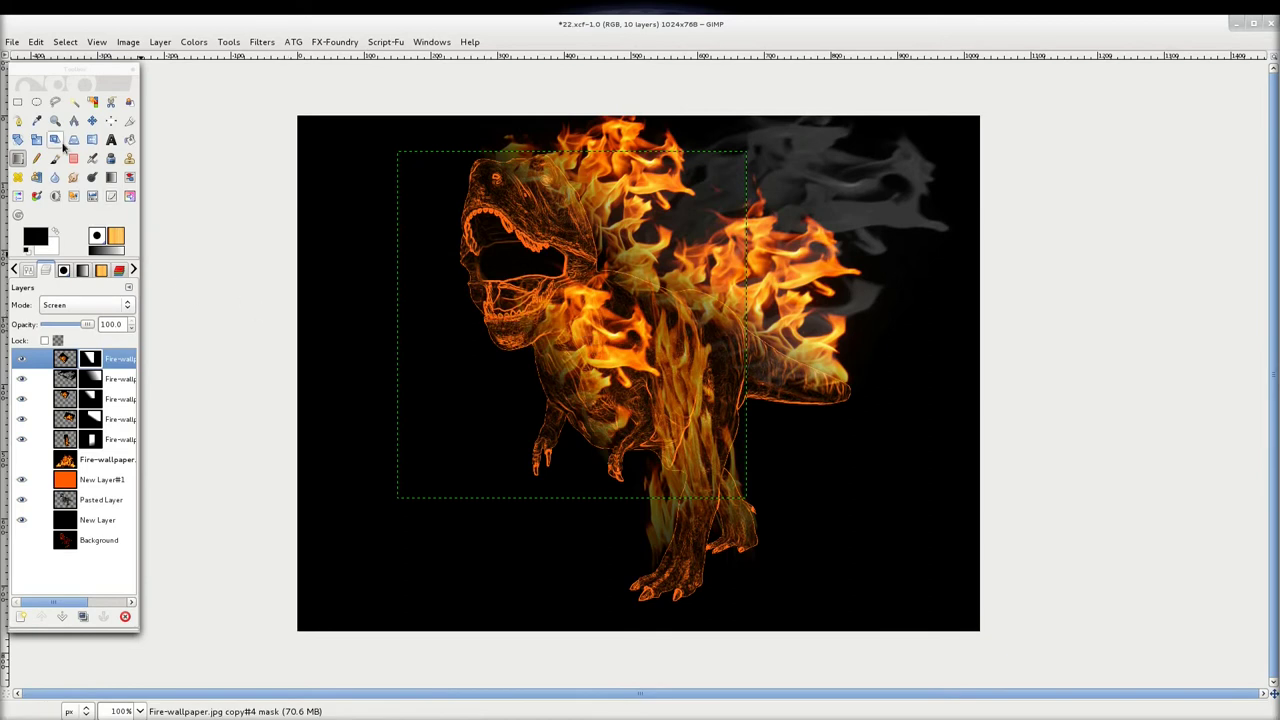
Nudge the top fire layer down and right and lower its opacity to 60
left_click(92, 120)
left_click_drag(576, 341, 584, 317)
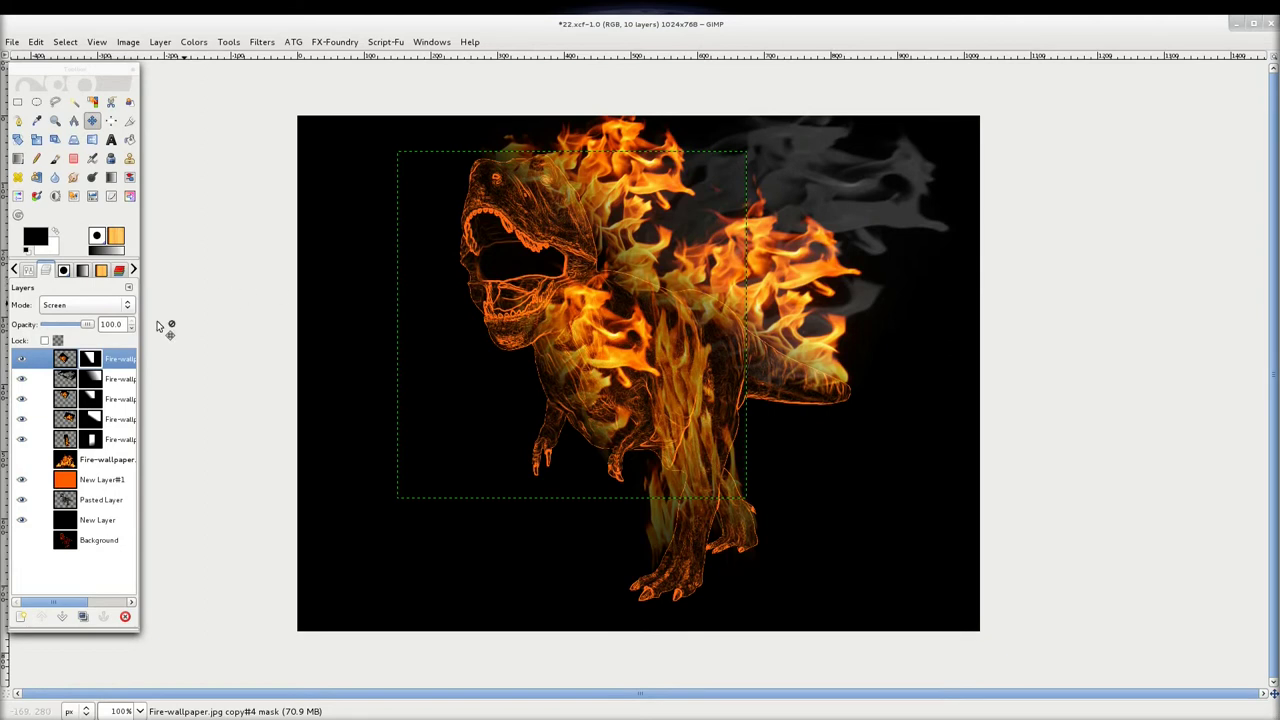
left_click(574, 341)
left_click_drag(575, 341, 580, 349)
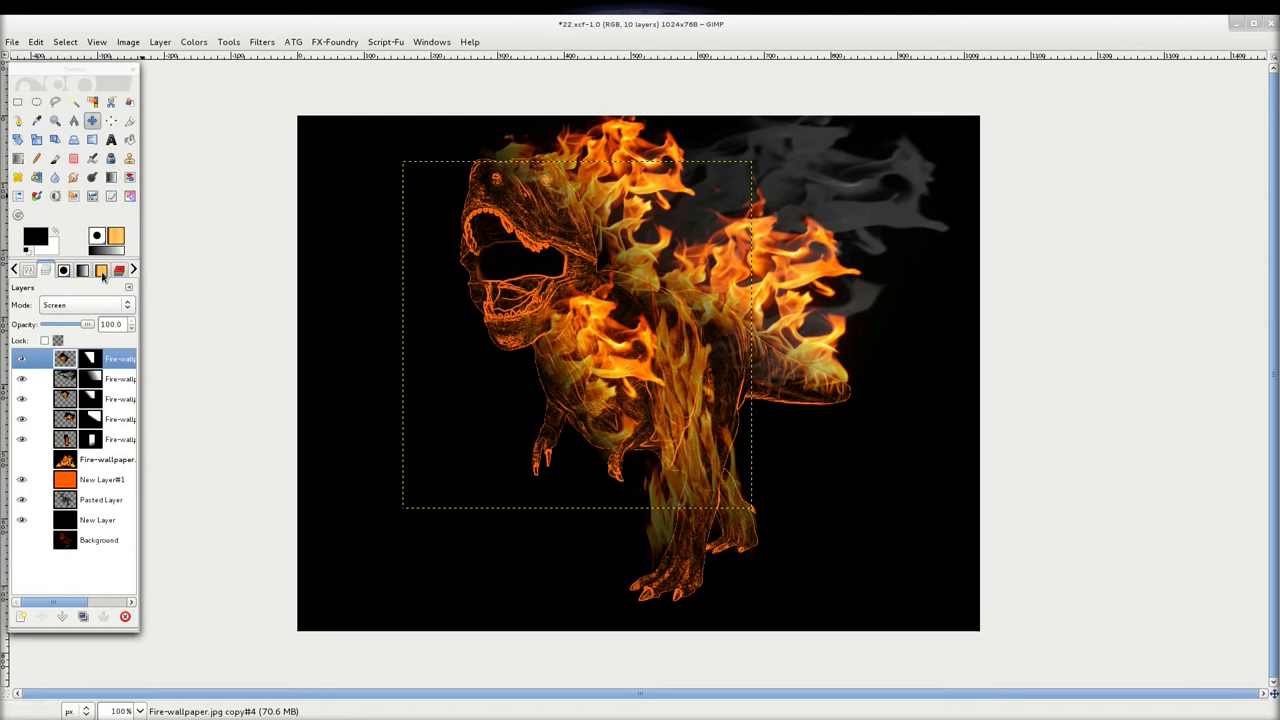
left_click_drag(88, 325, 72, 330)
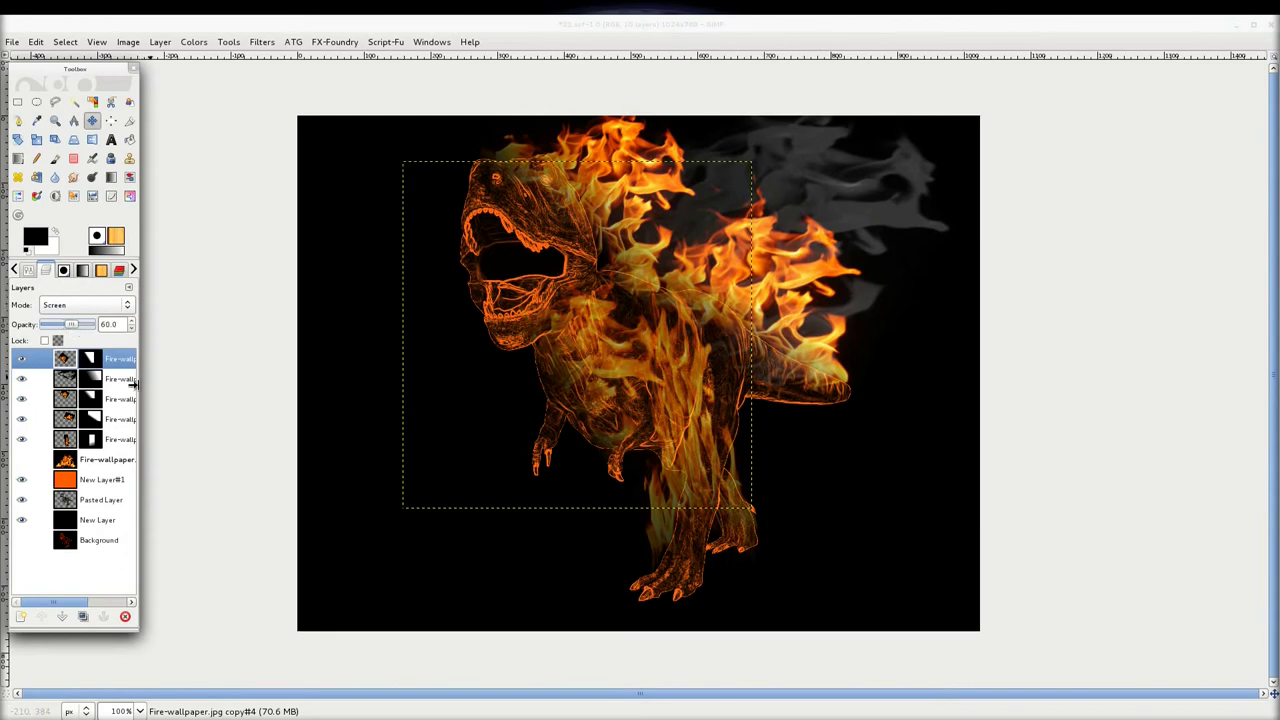
left_click(118, 461)
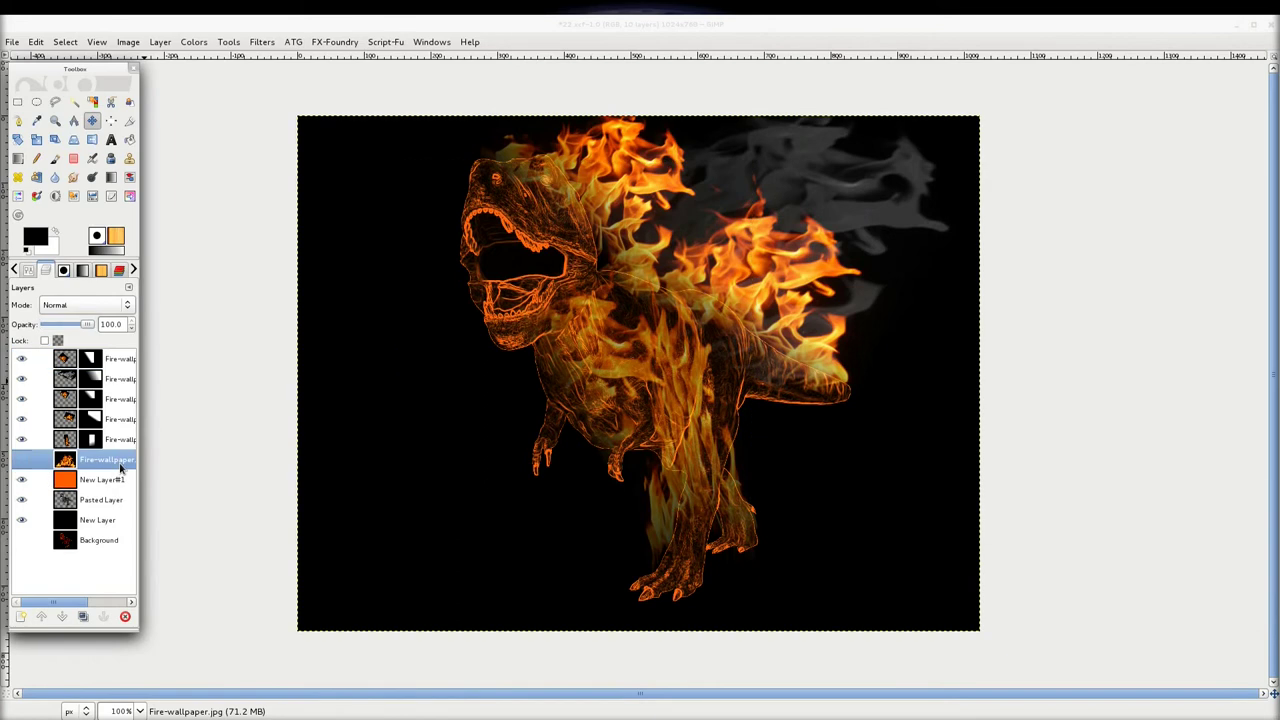
Add another visible Screen-mode duplicate of the Fire-wallpaper.jpg layer
left_click(83, 617)
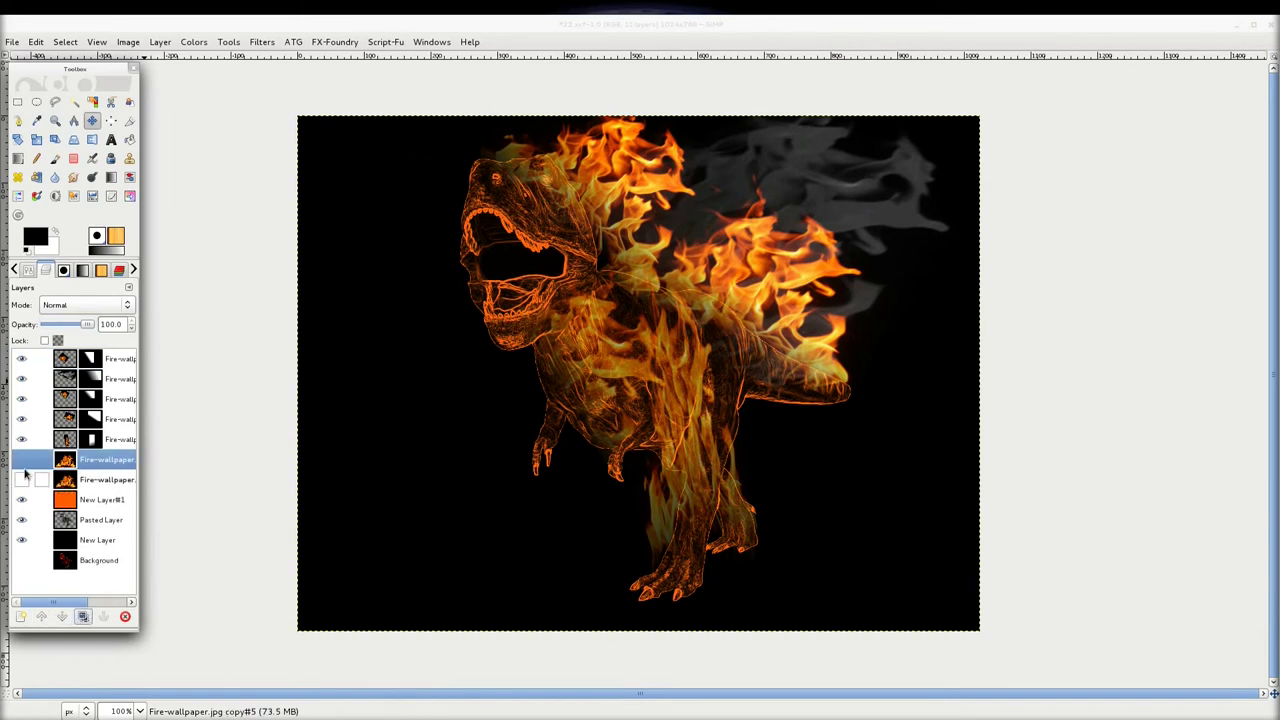
left_click(22, 459)
left_click(118, 310)
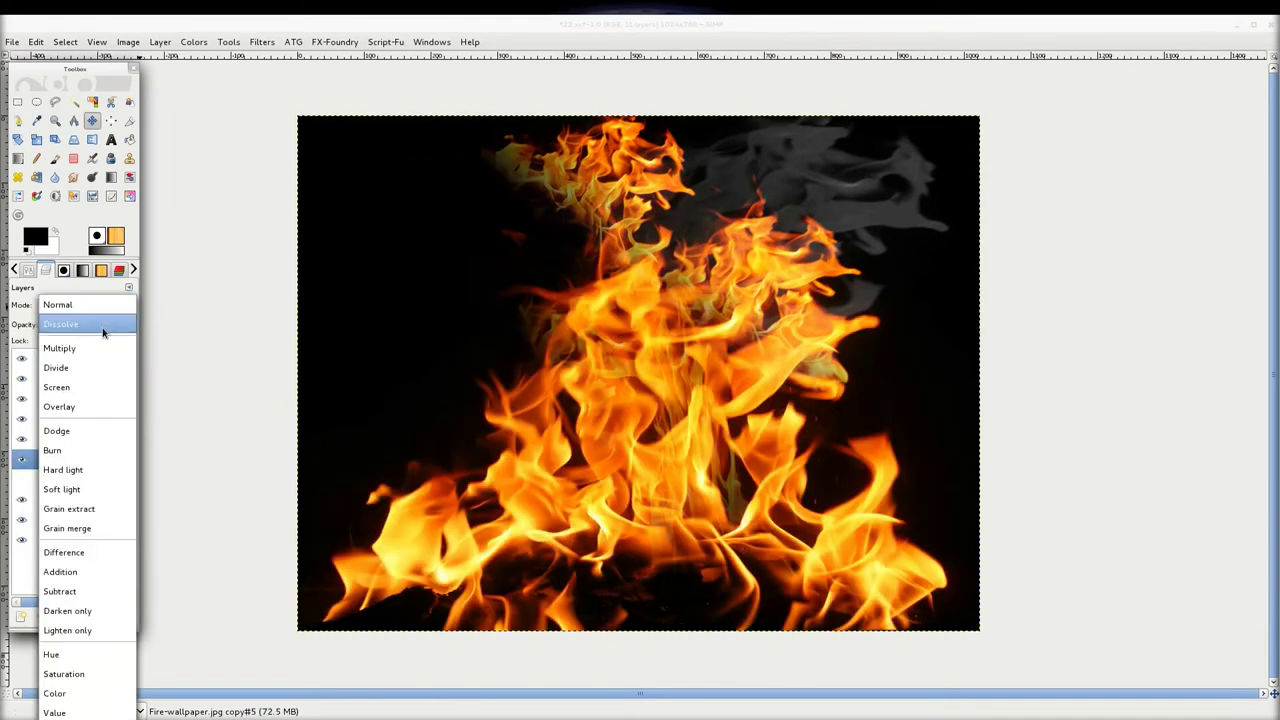
left_click(89, 388)
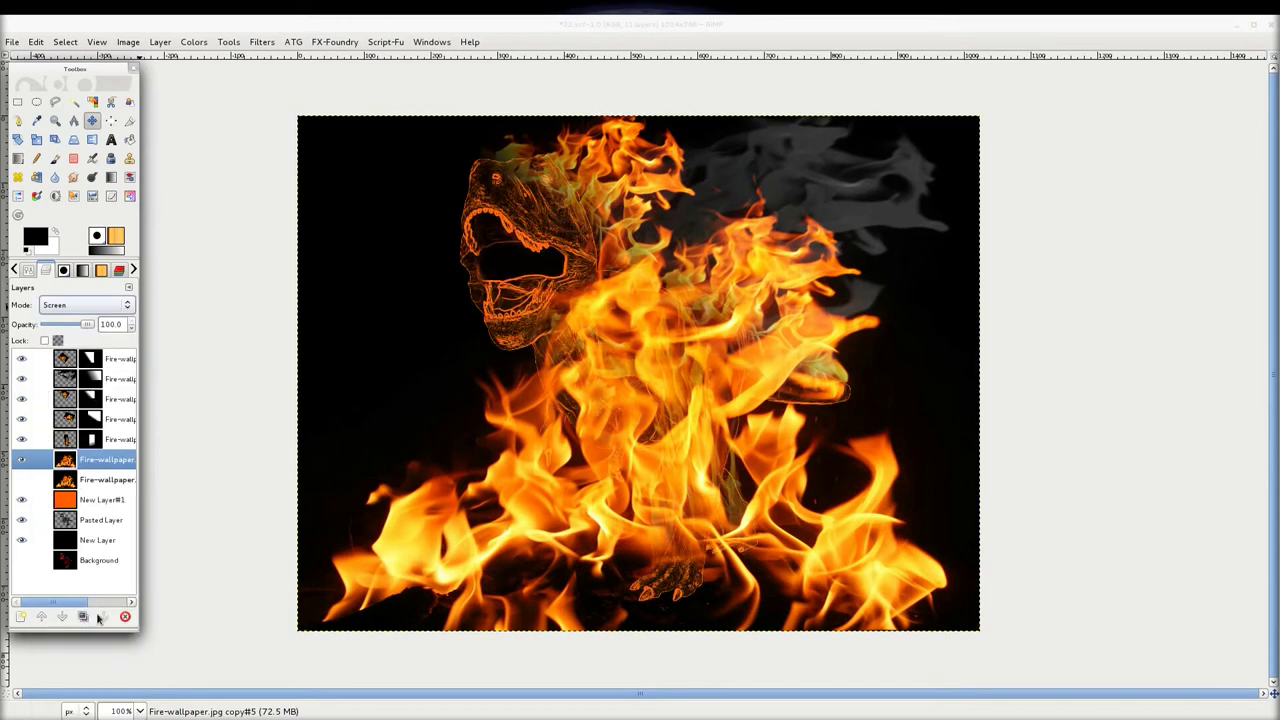
Shrink the new fire copy and move it over the dinosaur's mouth
left_click(36, 141)
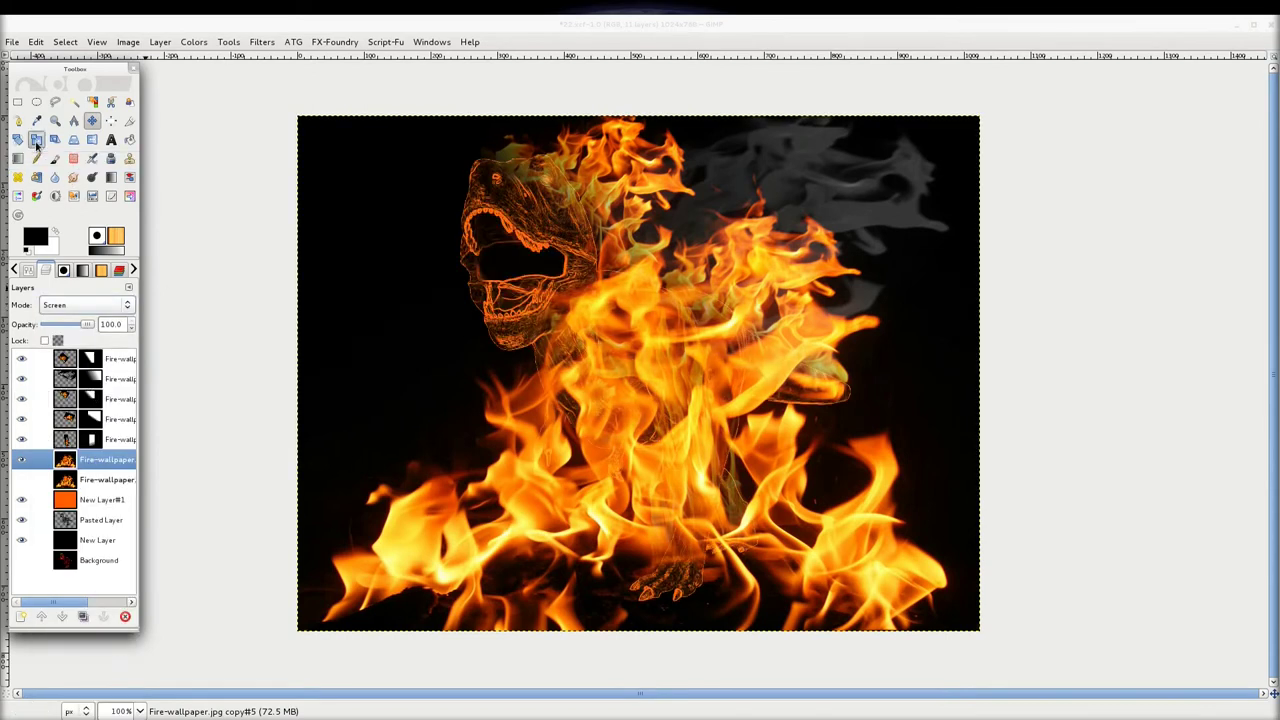
left_click(945, 605)
left_click_drag(948, 605, 521, 284)
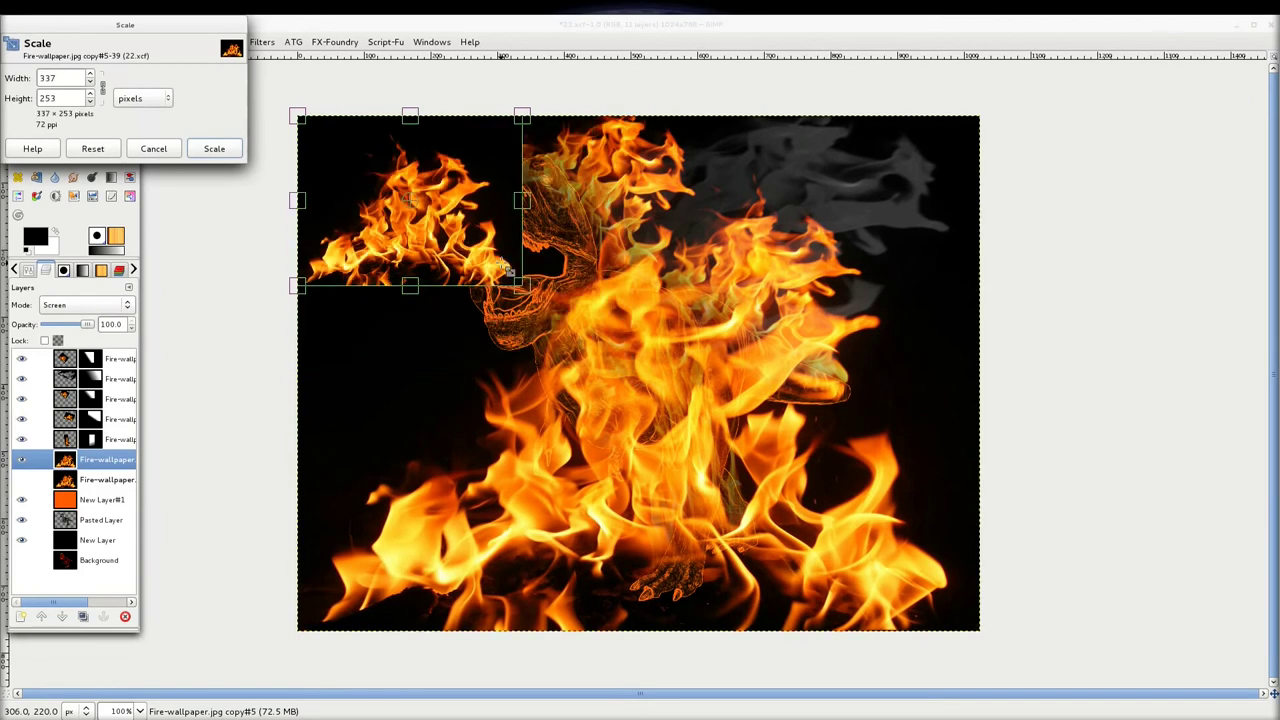
left_click(210, 148)
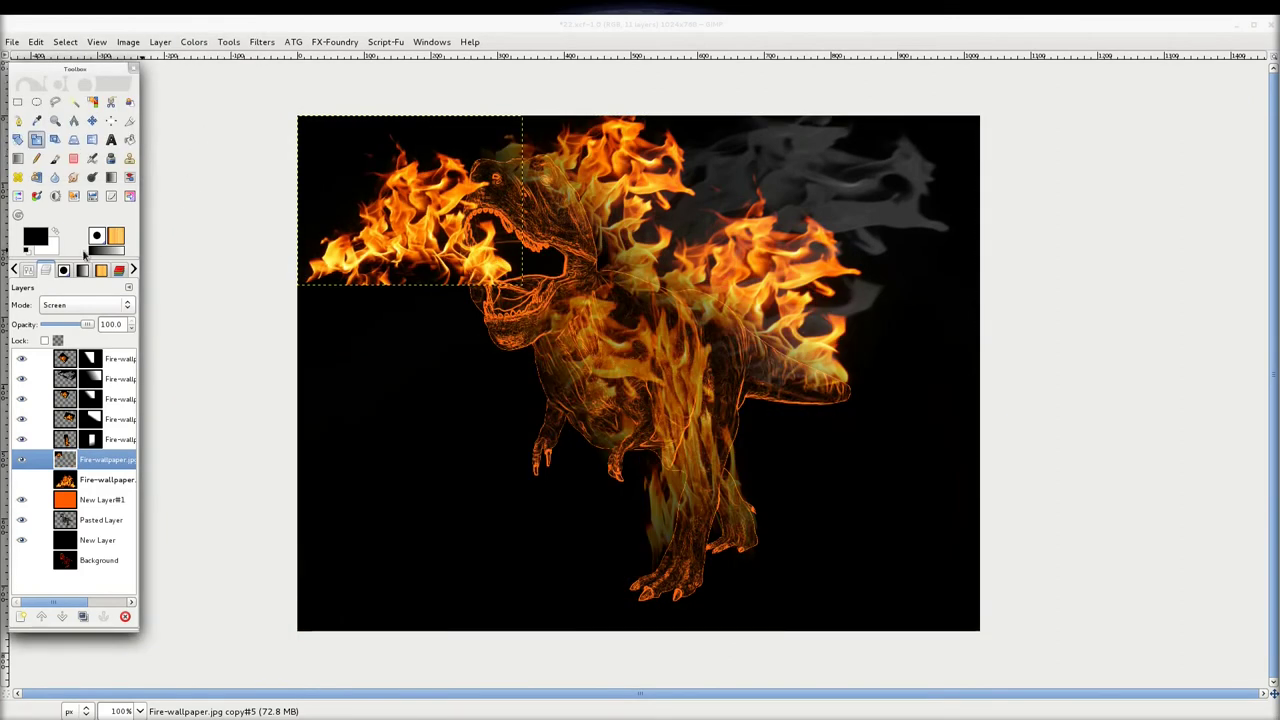
left_click(92, 120)
left_click_drag(380, 214, 549, 247)
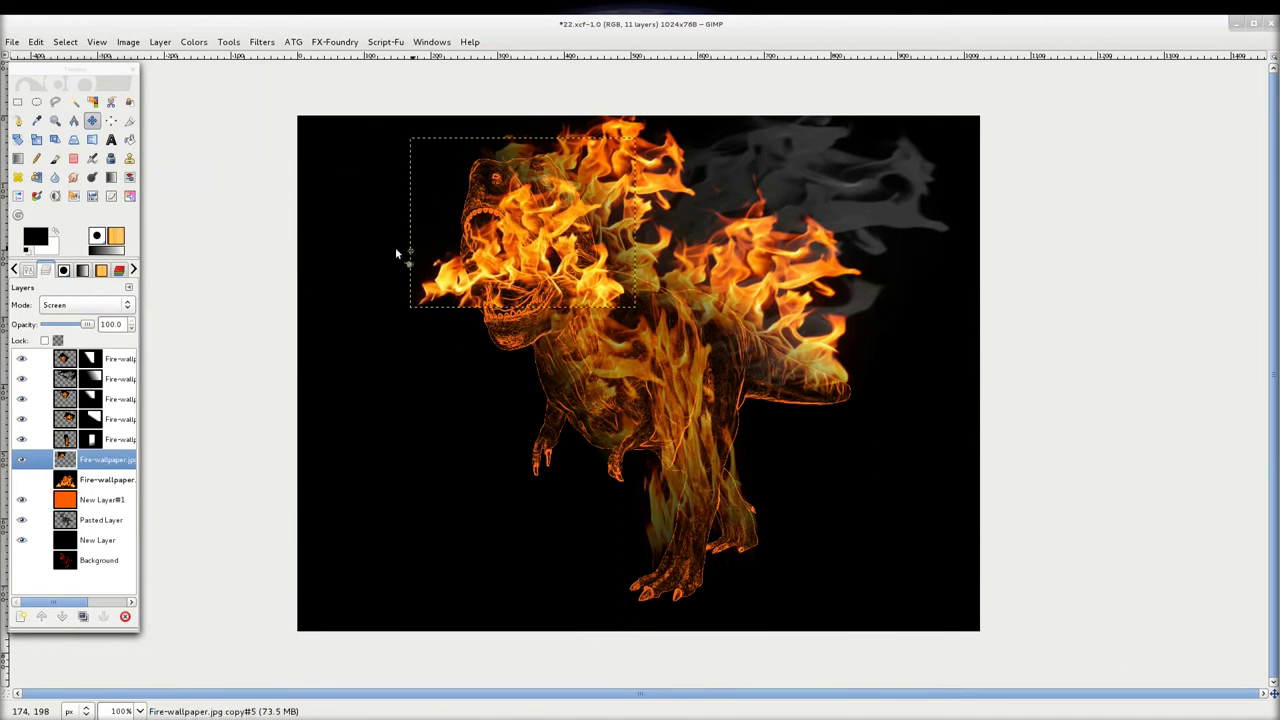
left_click(37, 145)
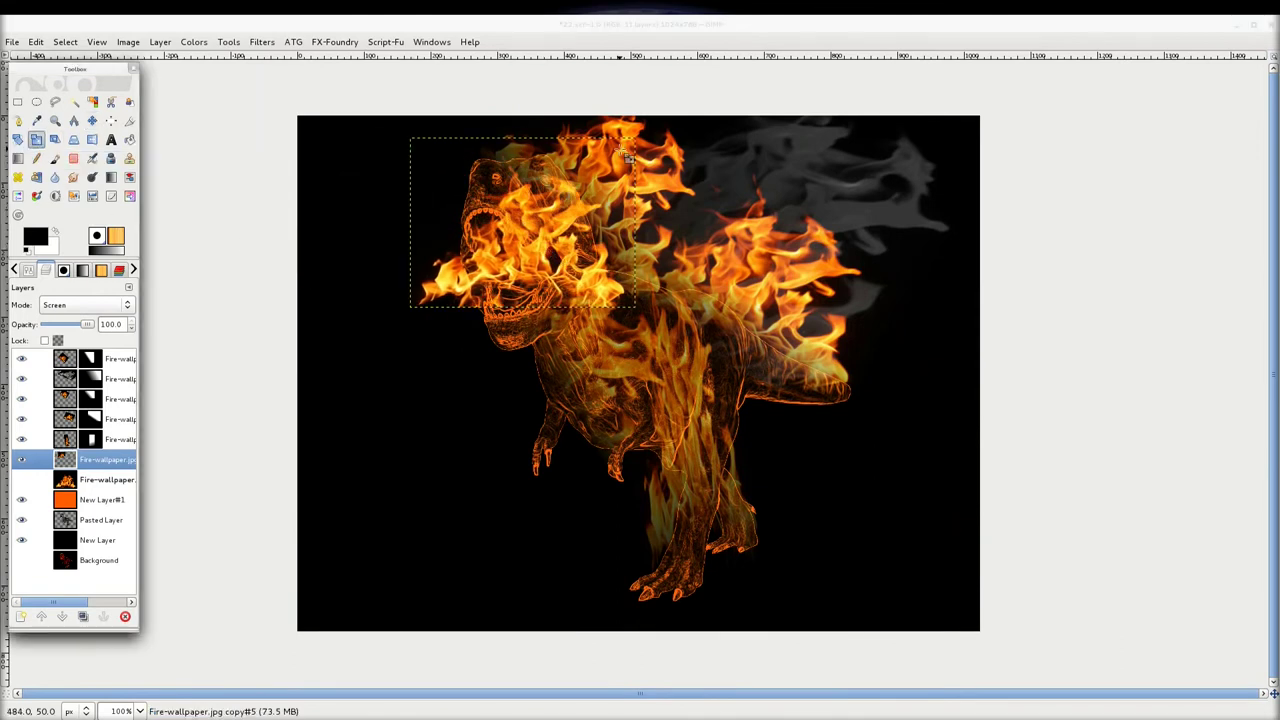
left_click_drag(627, 155, 516, 214)
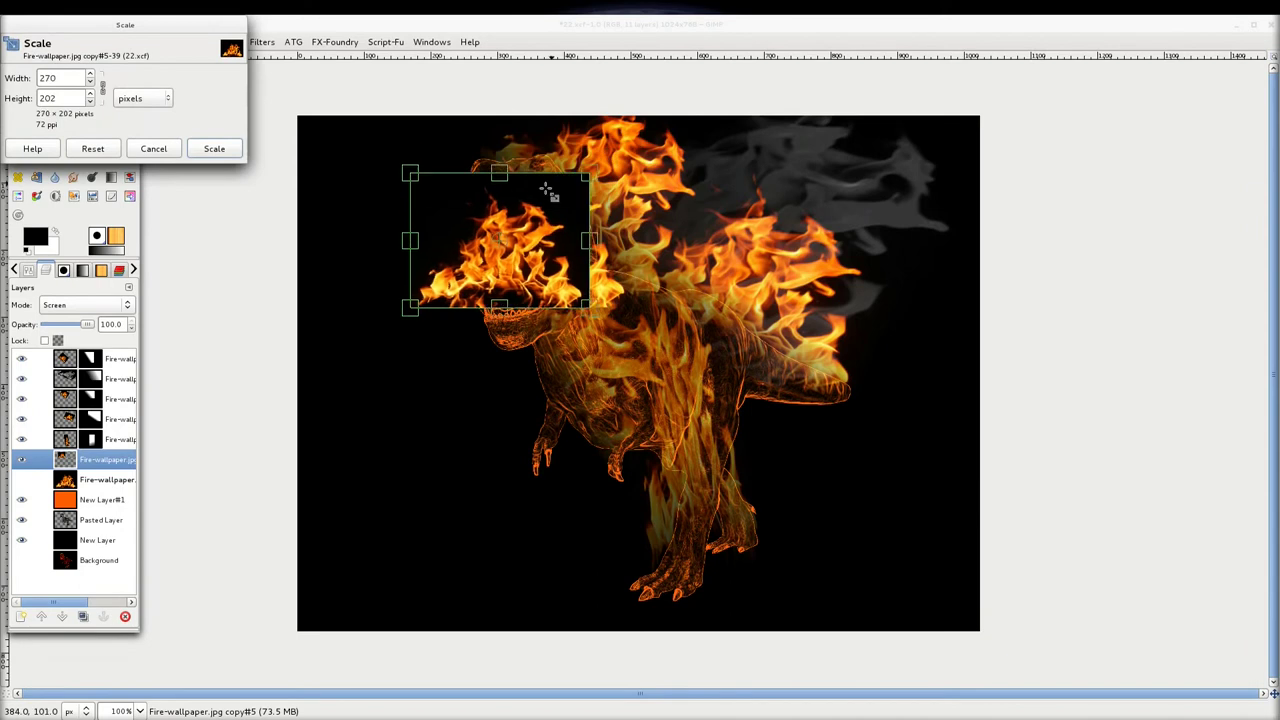
left_click(214, 149)
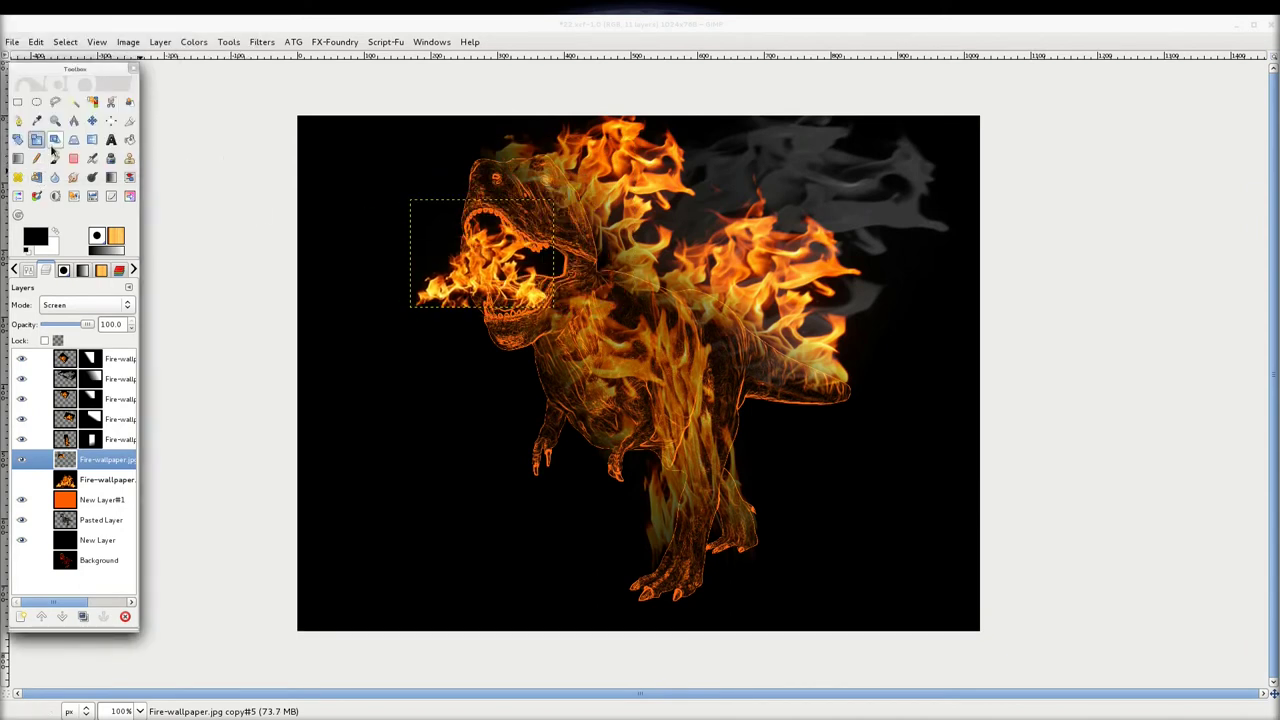
left_click(92, 120)
key("ctrl+z")
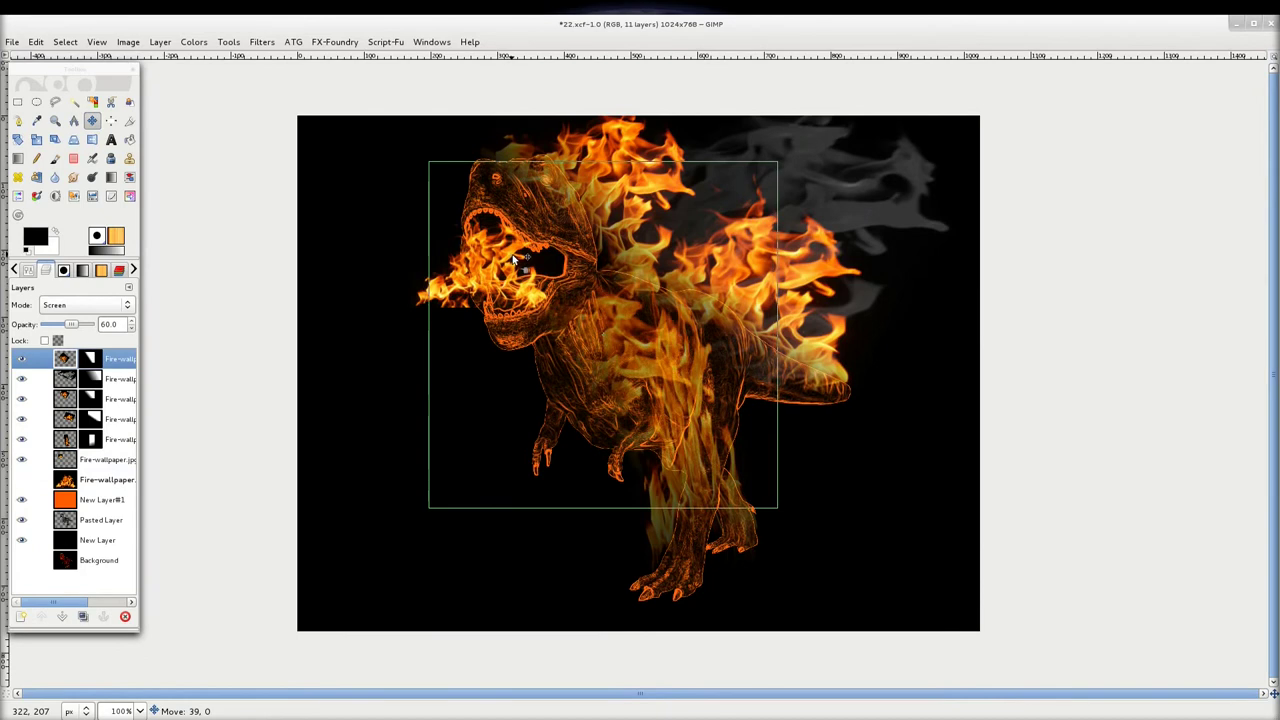
key("ctrl+y")
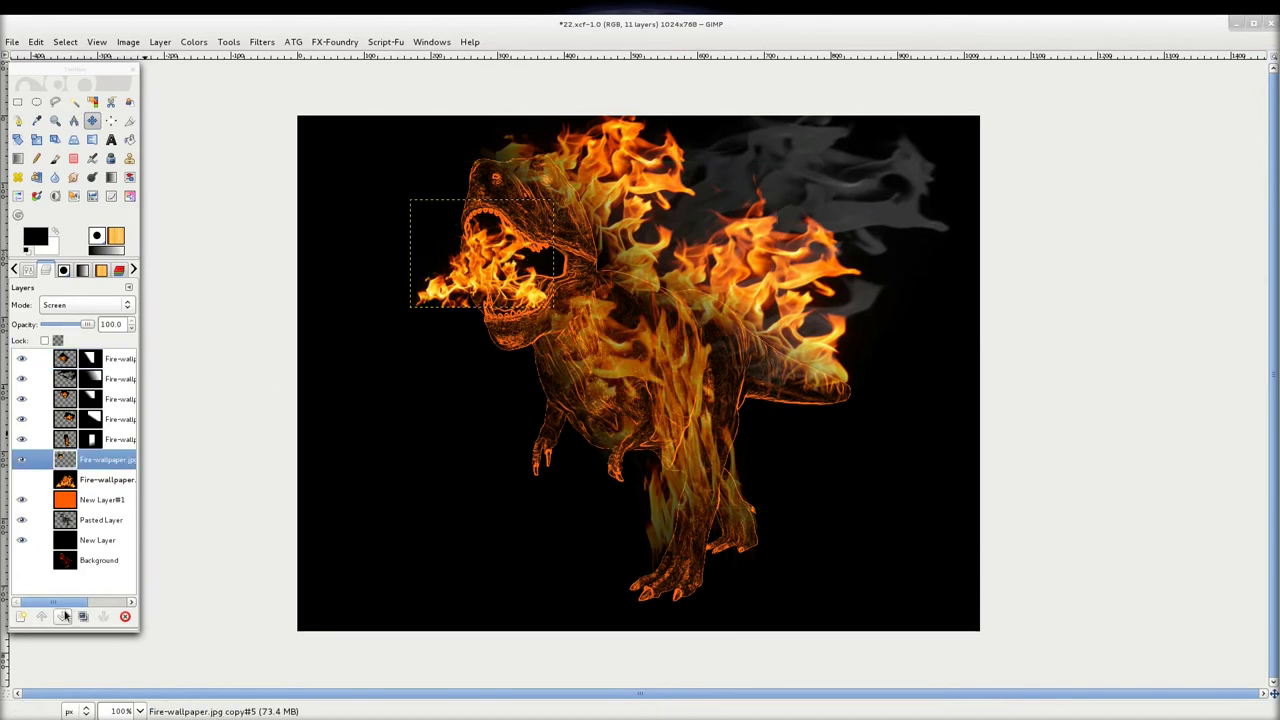
Raise the mouth flame layer to the top, shift it right about 62 px and narrow it to 117×158
left_click(41, 616)
left_click(41, 616)
left_click(41, 616)
left_click(41, 616)
left_click(41, 616)
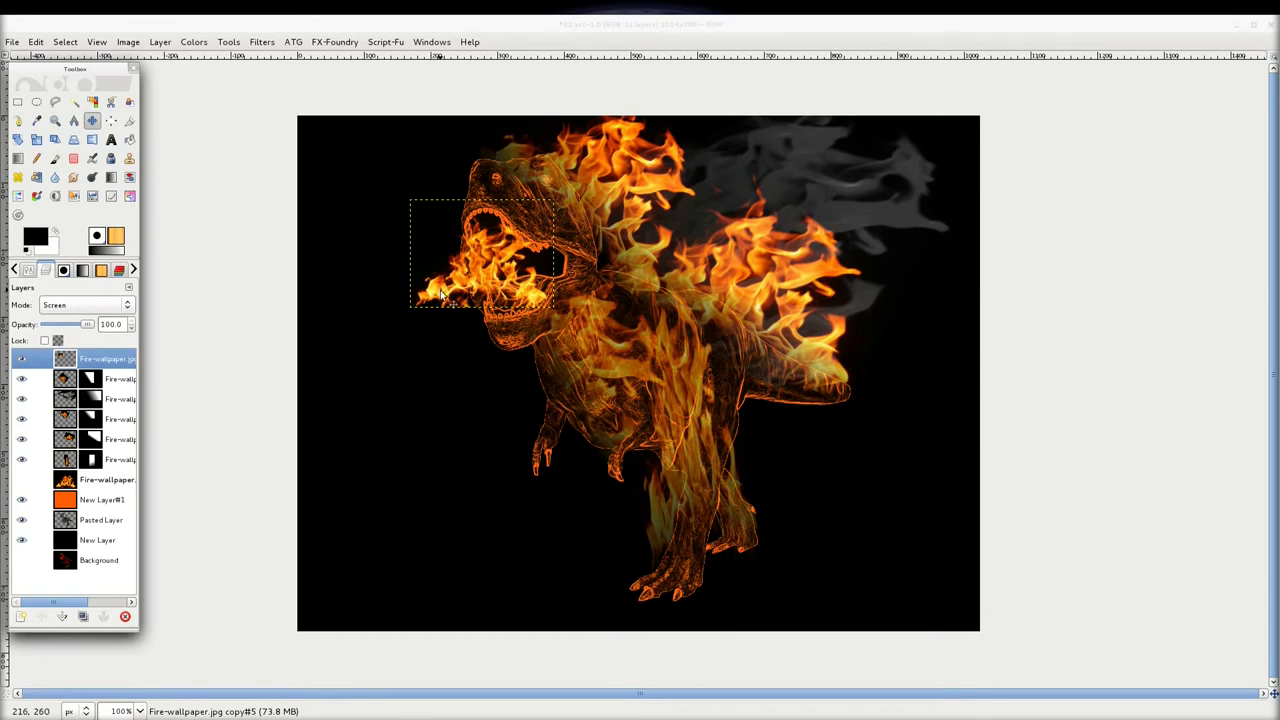
left_click_drag(421, 292, 497, 291)
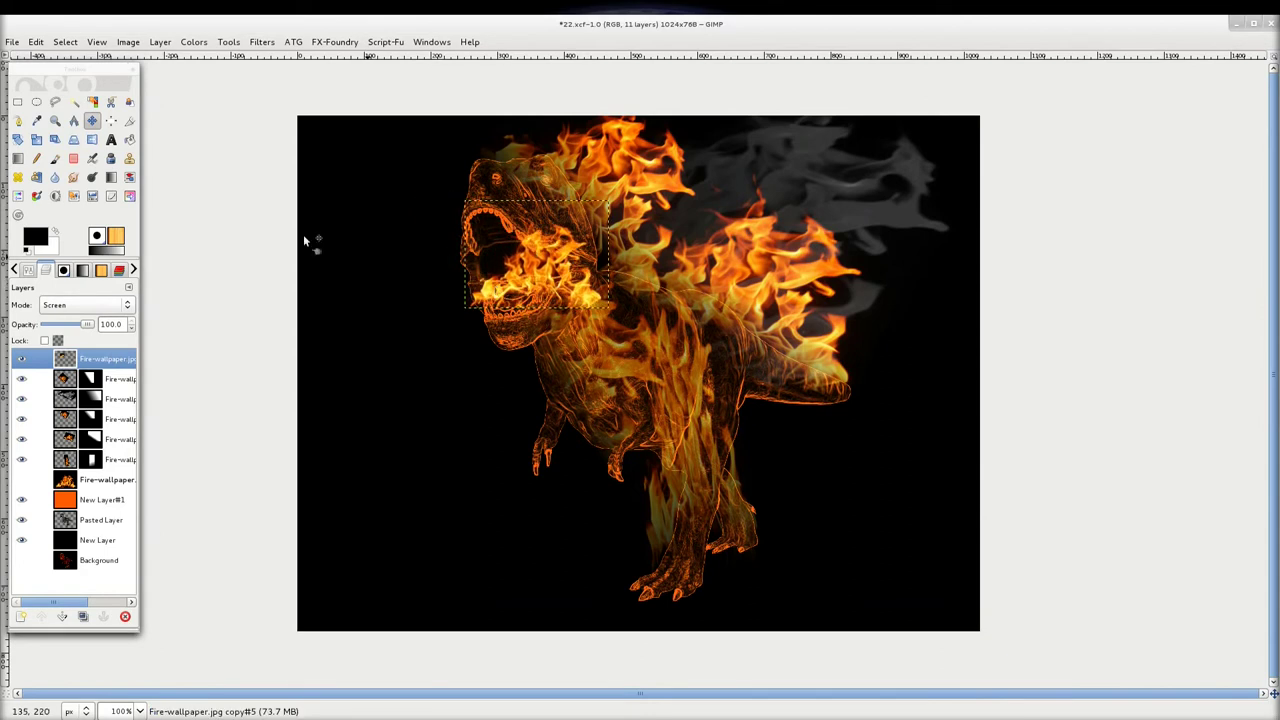
left_click(36, 139)
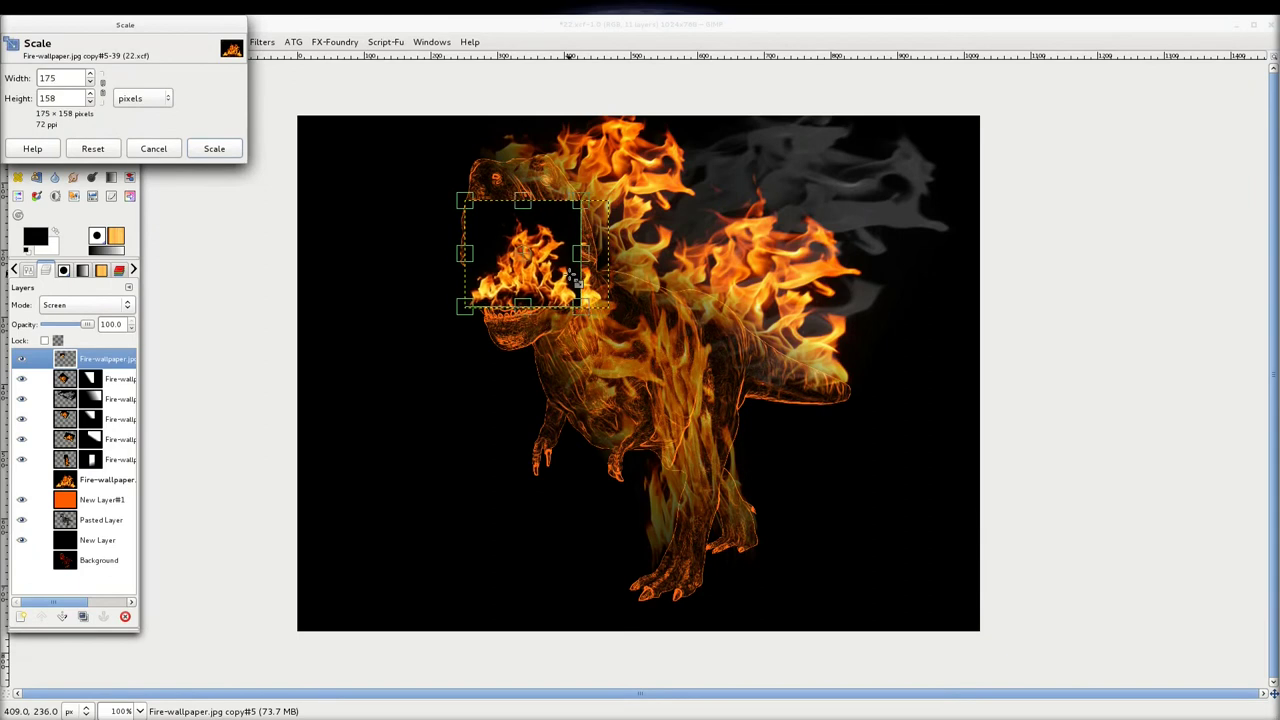
left_click_drag(606, 275, 560, 277)
left_click(214, 148)
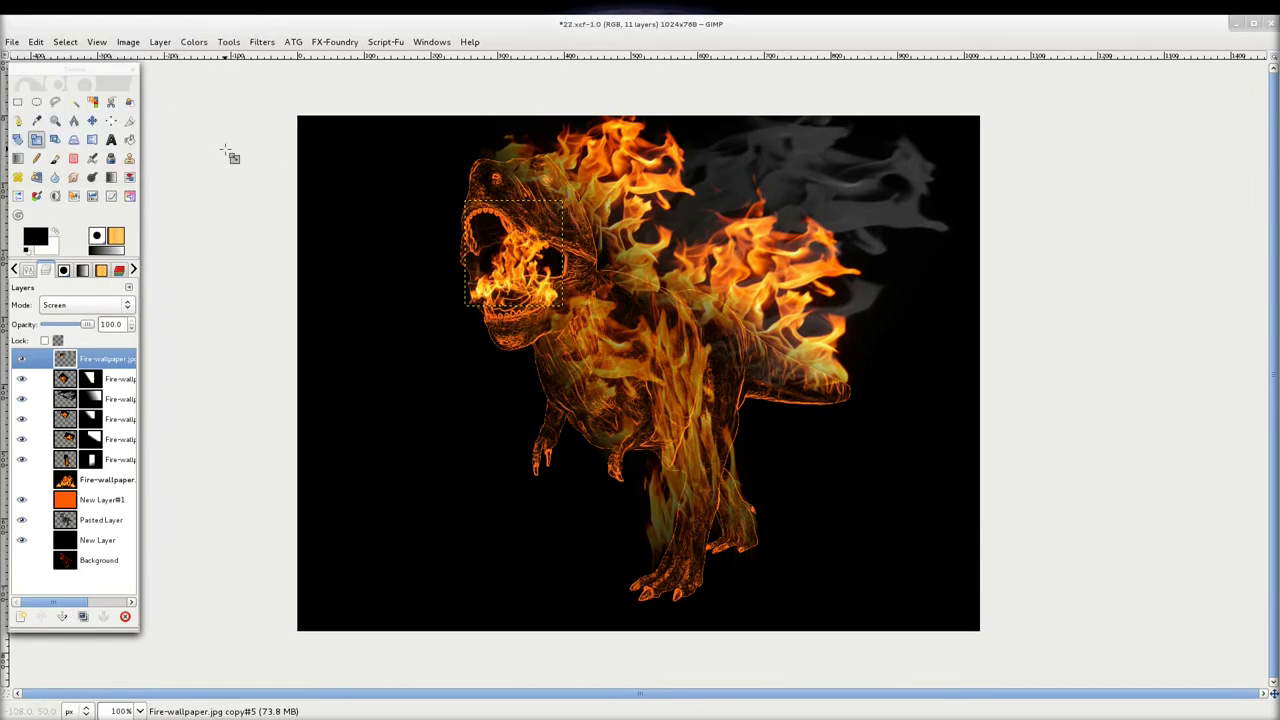
left_click(485, 260)
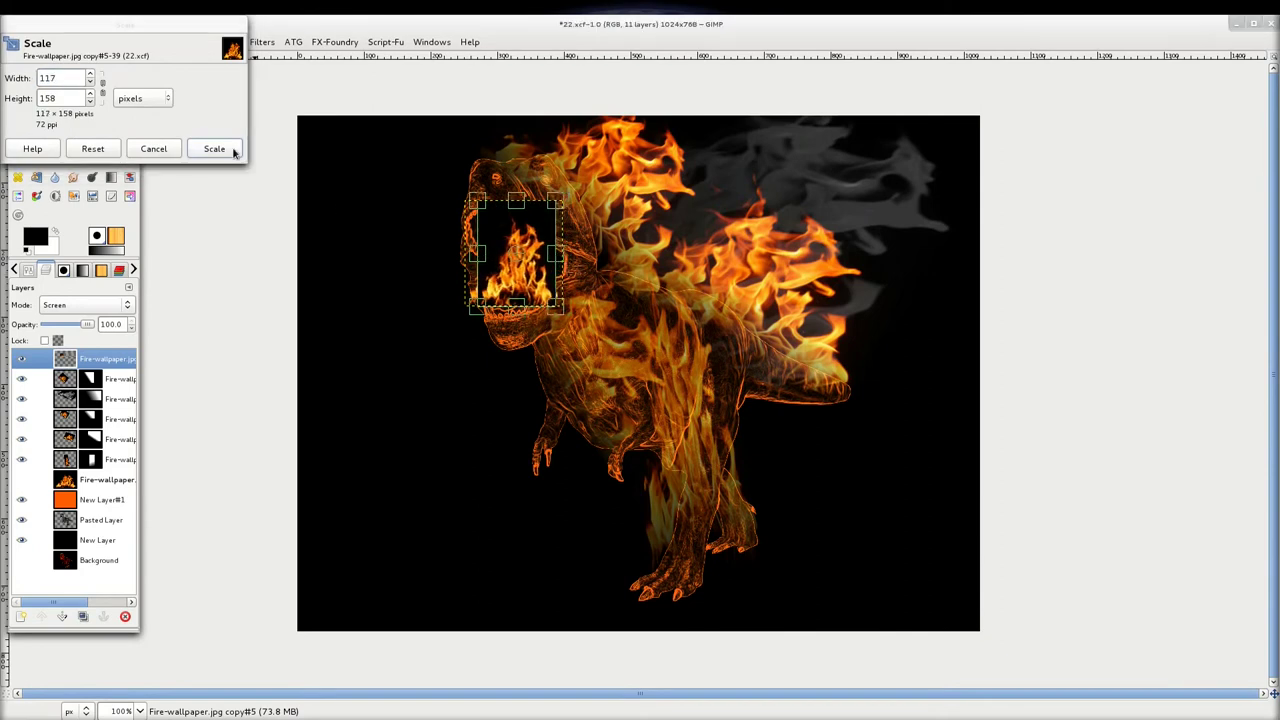
left_click(230, 150)
Add a layer mask to the top mouth flame layer
right_click(99, 364)
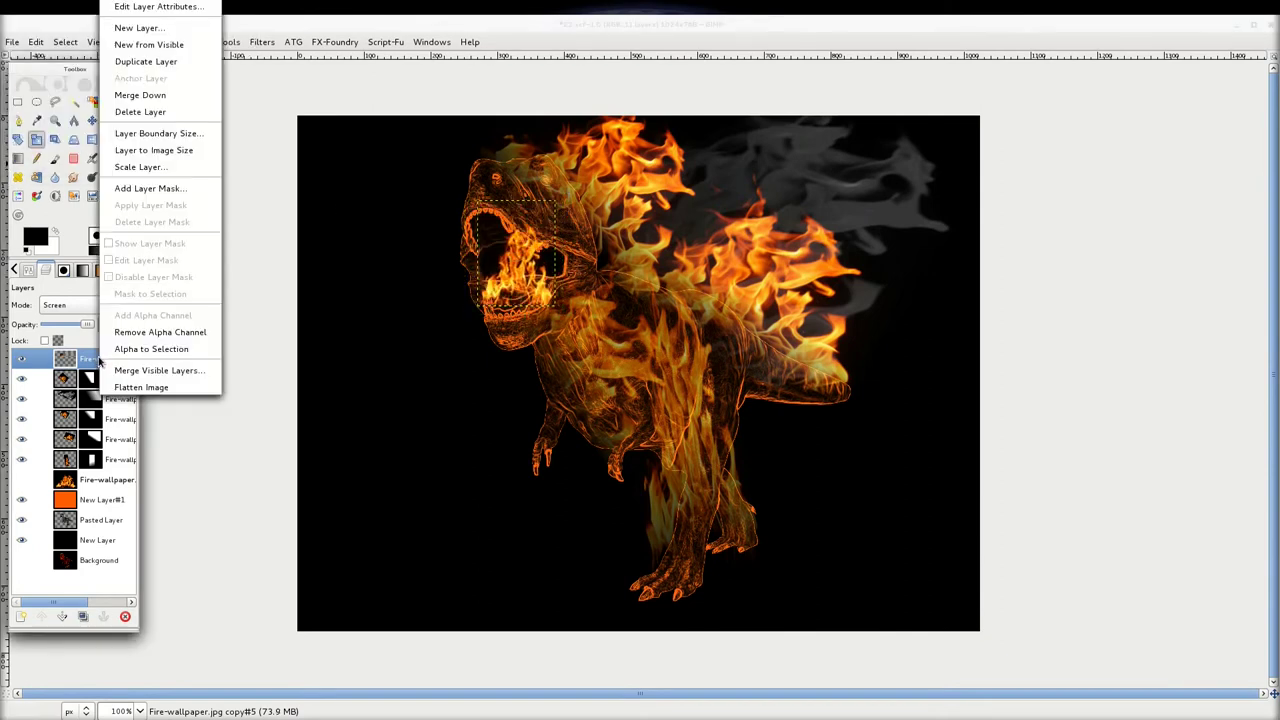
left_click(179, 189)
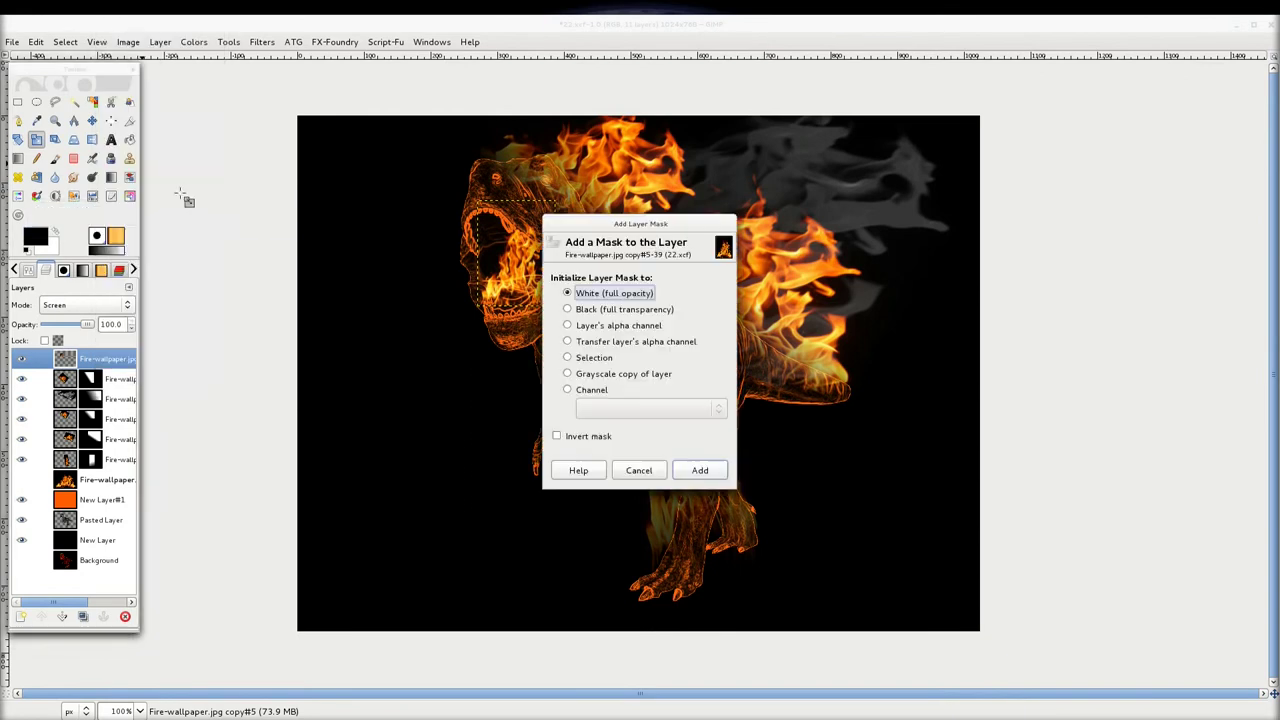
left_click(721, 479)
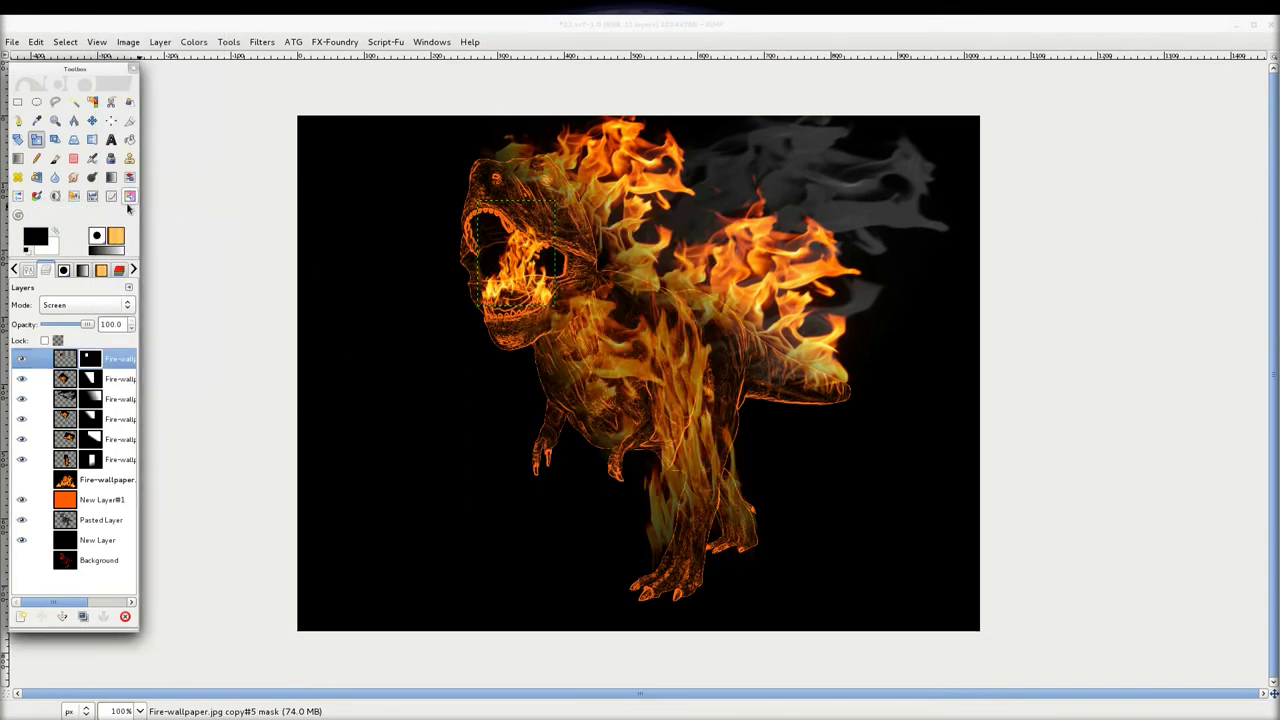
left_click(20, 157)
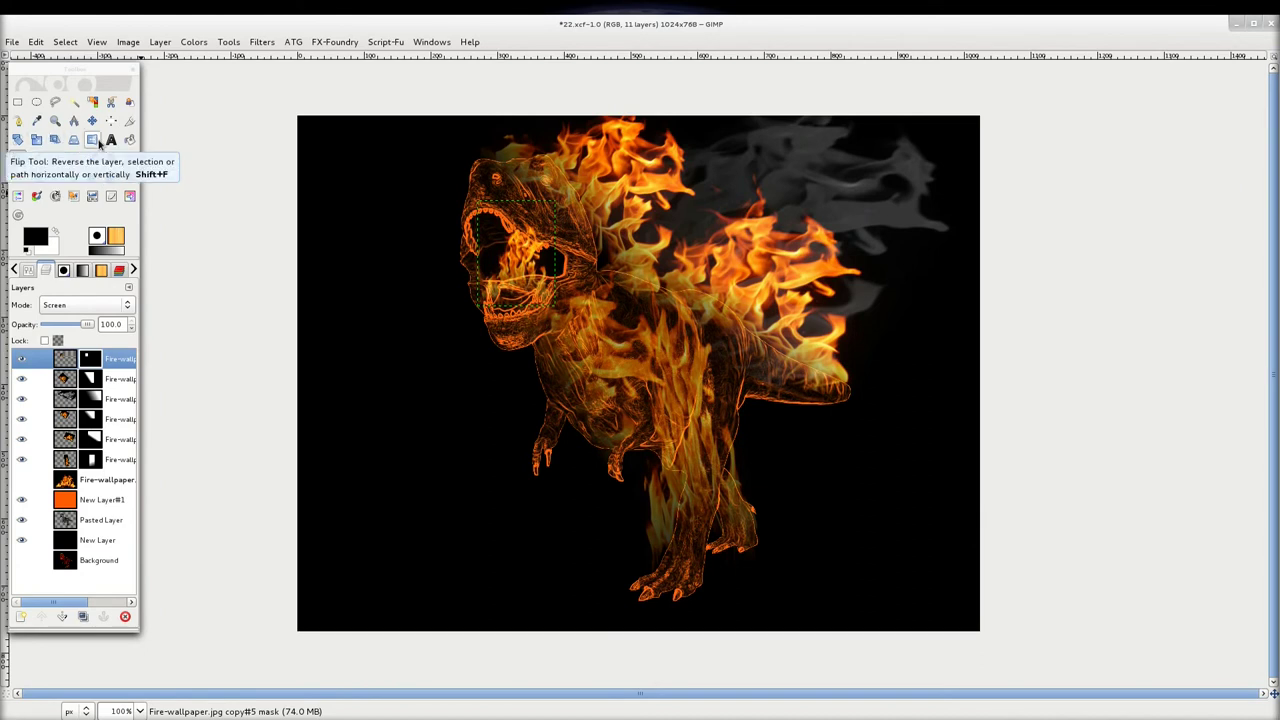
Perspective-warp the flame image, widening its top-left corner and pulling in its top-right corner
left_click(79, 144)
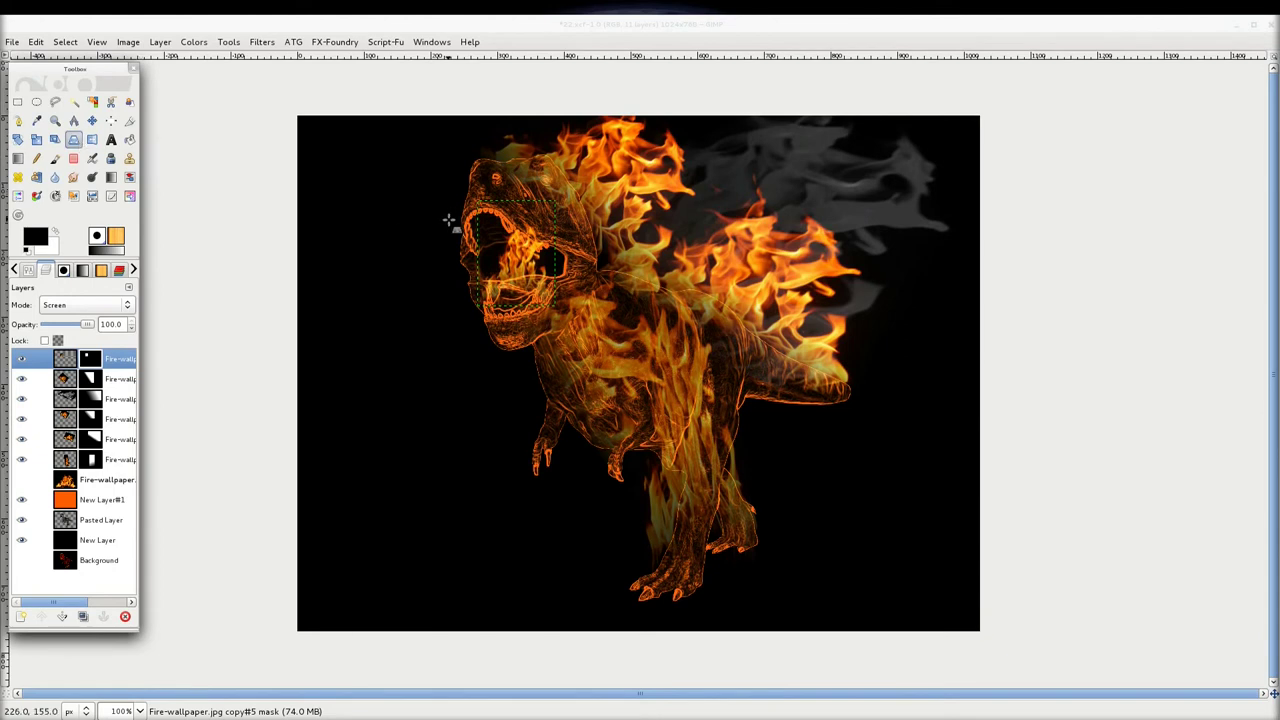
left_click_drag(471, 223, 448, 200)
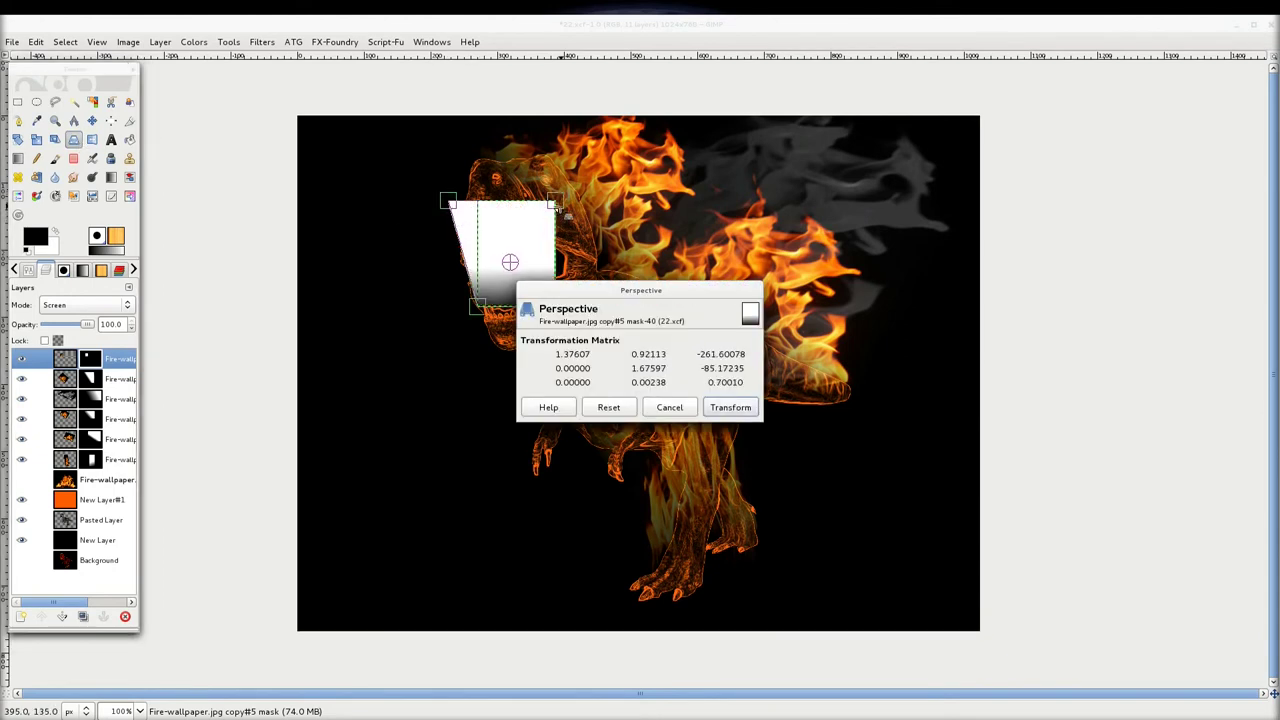
left_click_drag(556, 212, 549, 210)
left_click(660, 410)
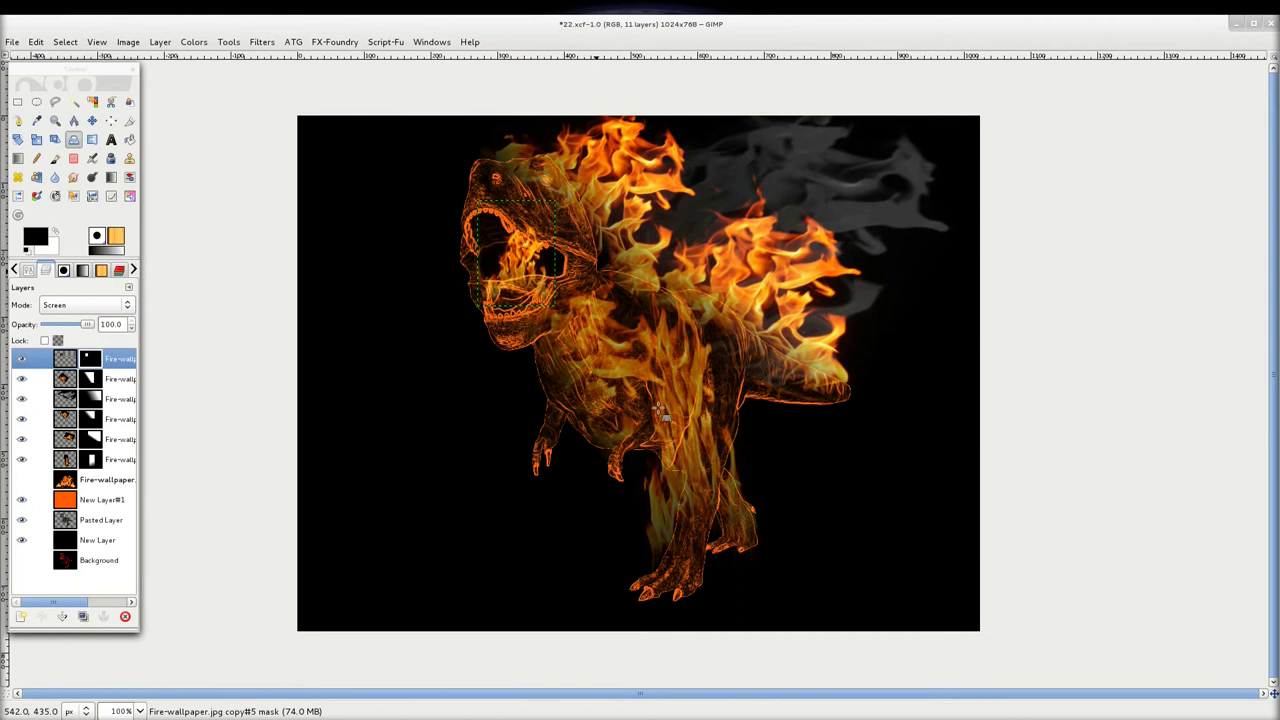
left_click(64, 365)
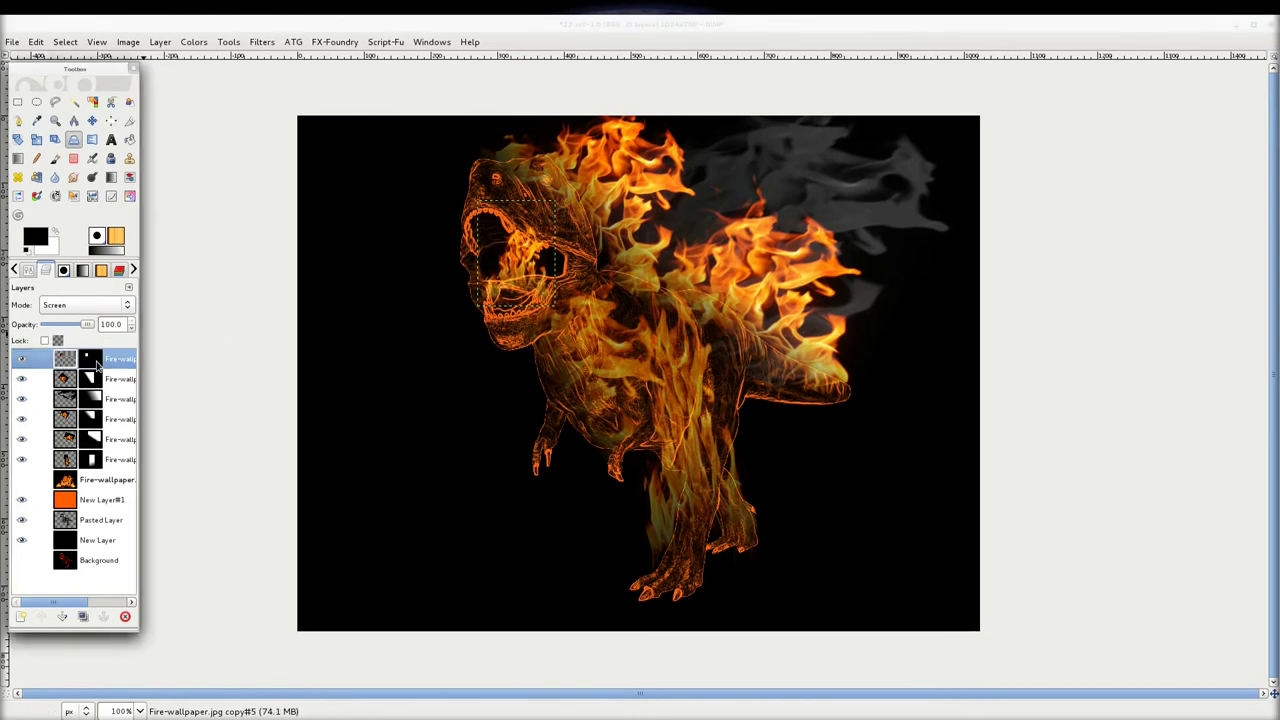
left_click(482, 210)
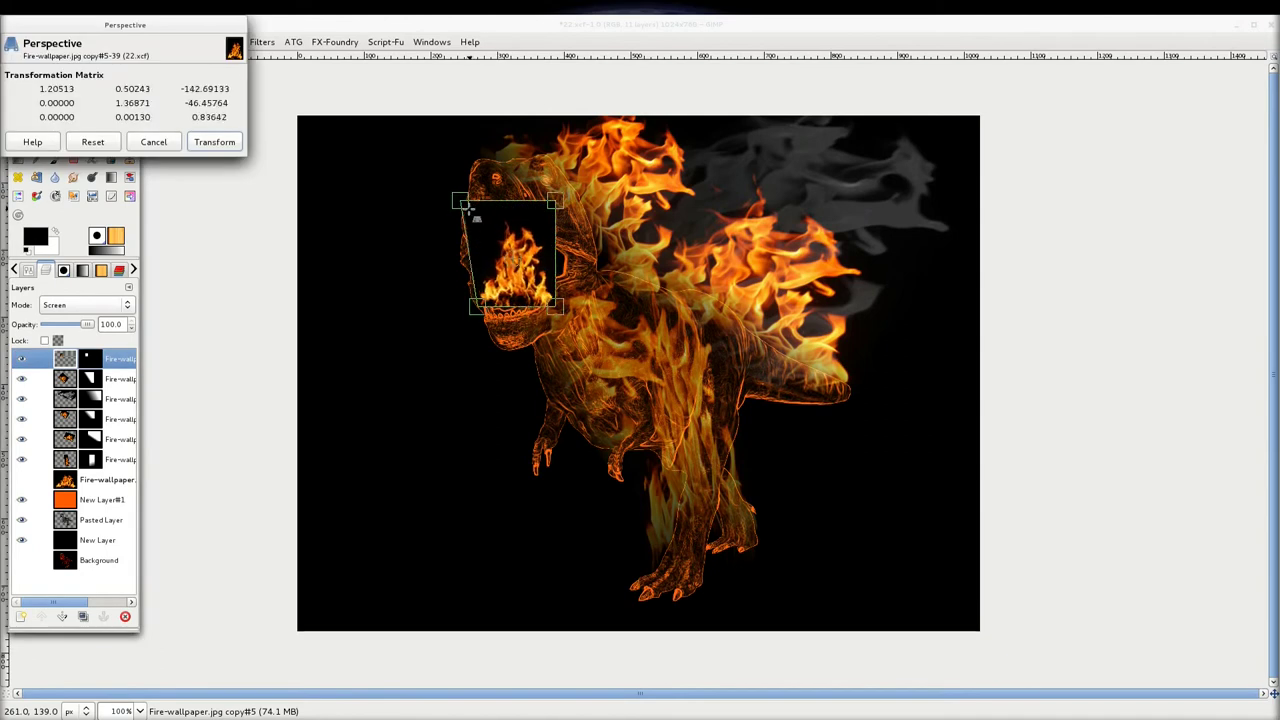
left_click_drag(482, 210, 456, 202)
left_click_drag(551, 203, 518, 201)
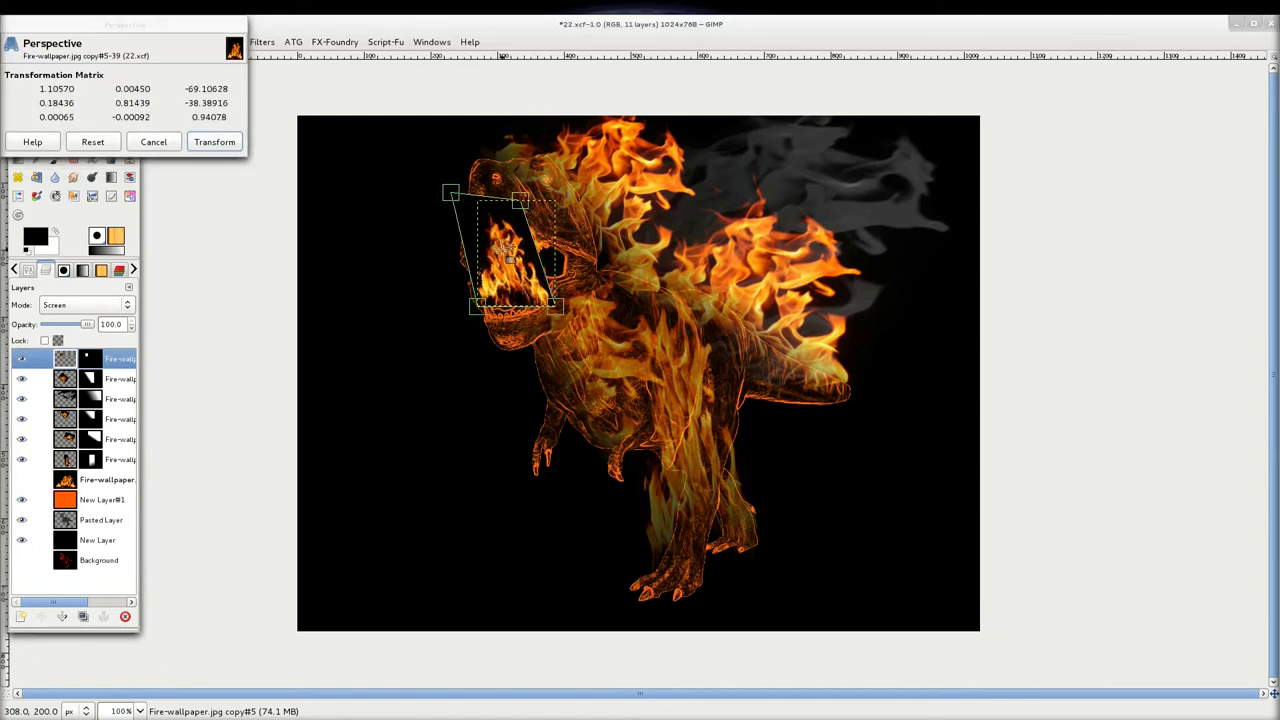
left_click(216, 145)
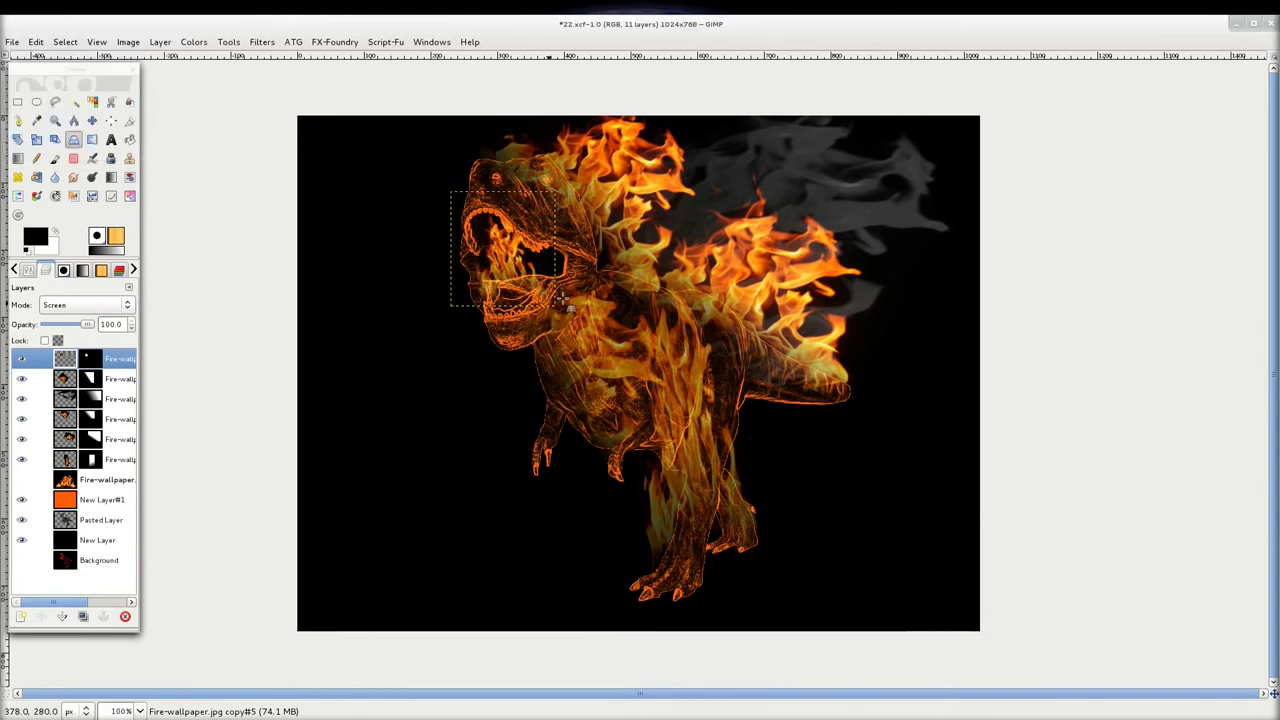
key("End")
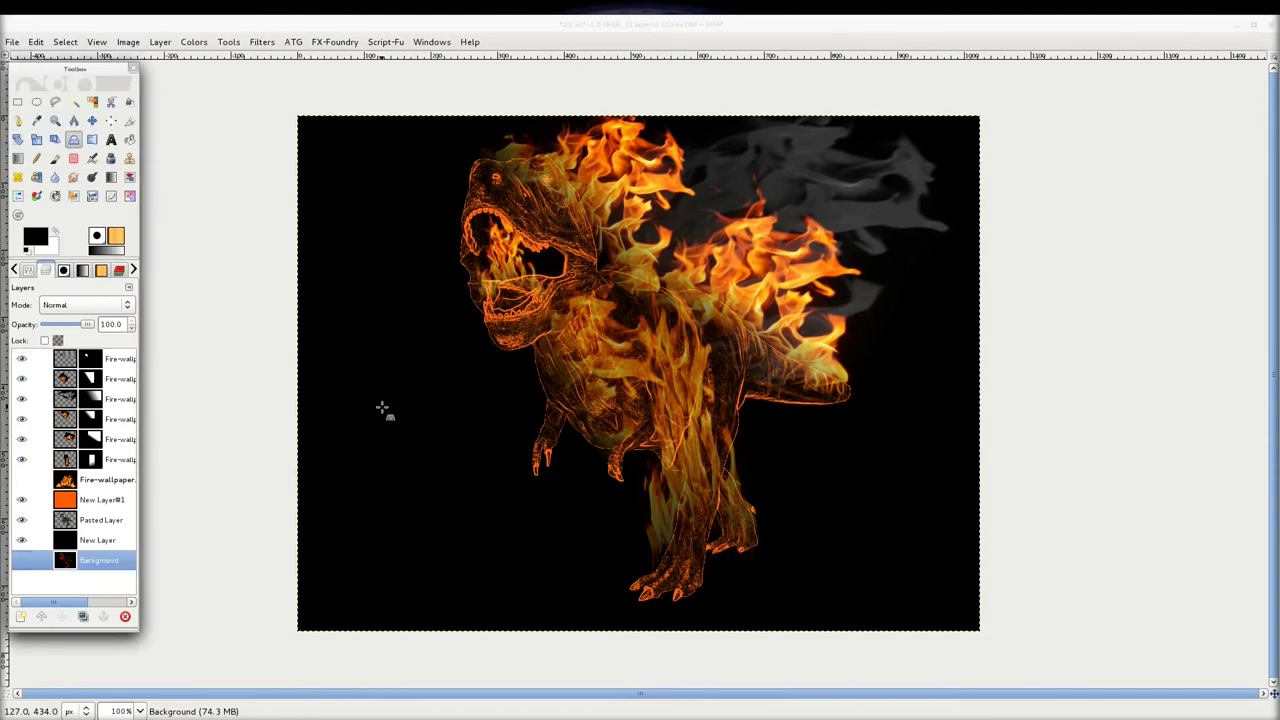
key("Page_Up")
key("Page_Up")
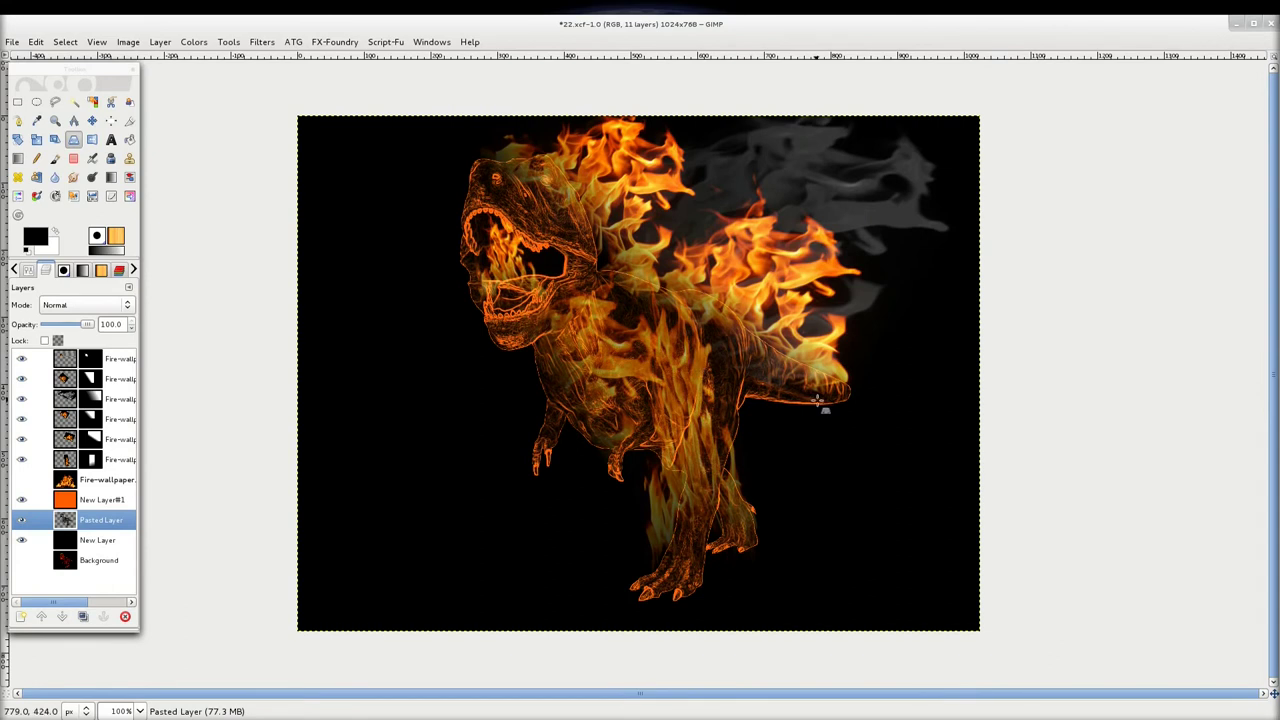
scroll(818, 402, "up", 3)
scroll(816, 400, "up", 3)
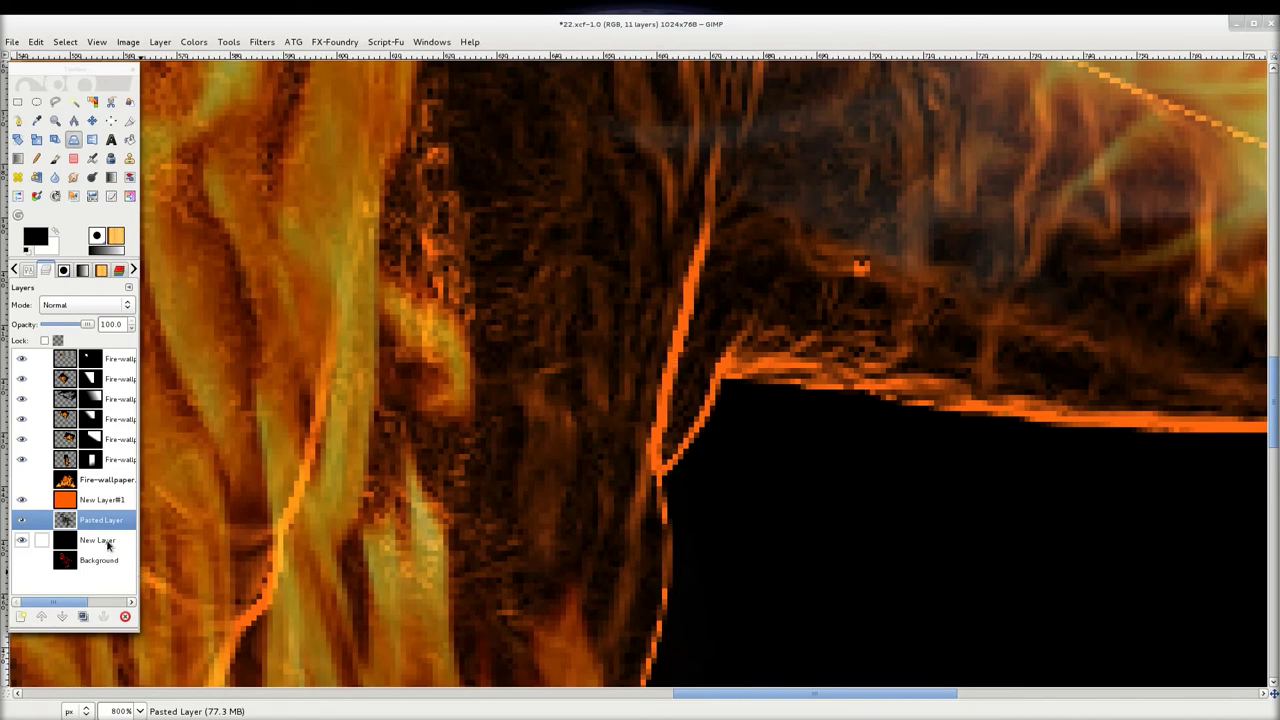
left_click(261, 41)
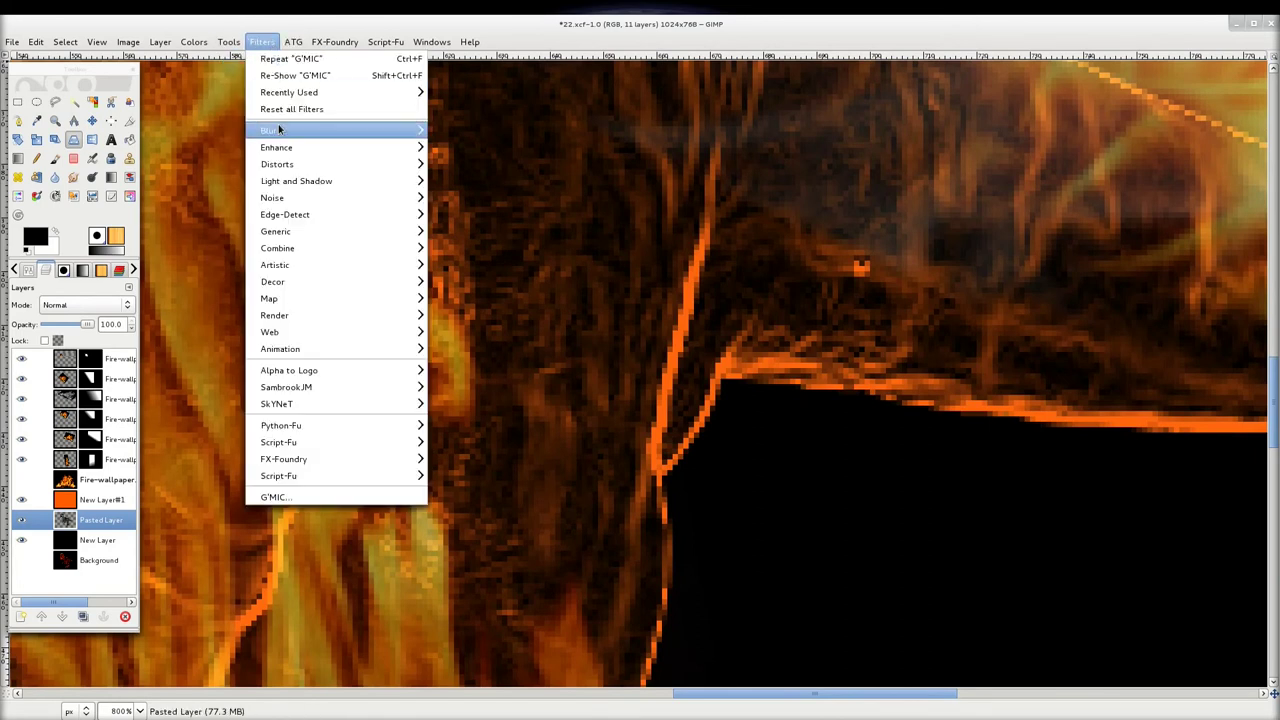
left_click(508, 145)
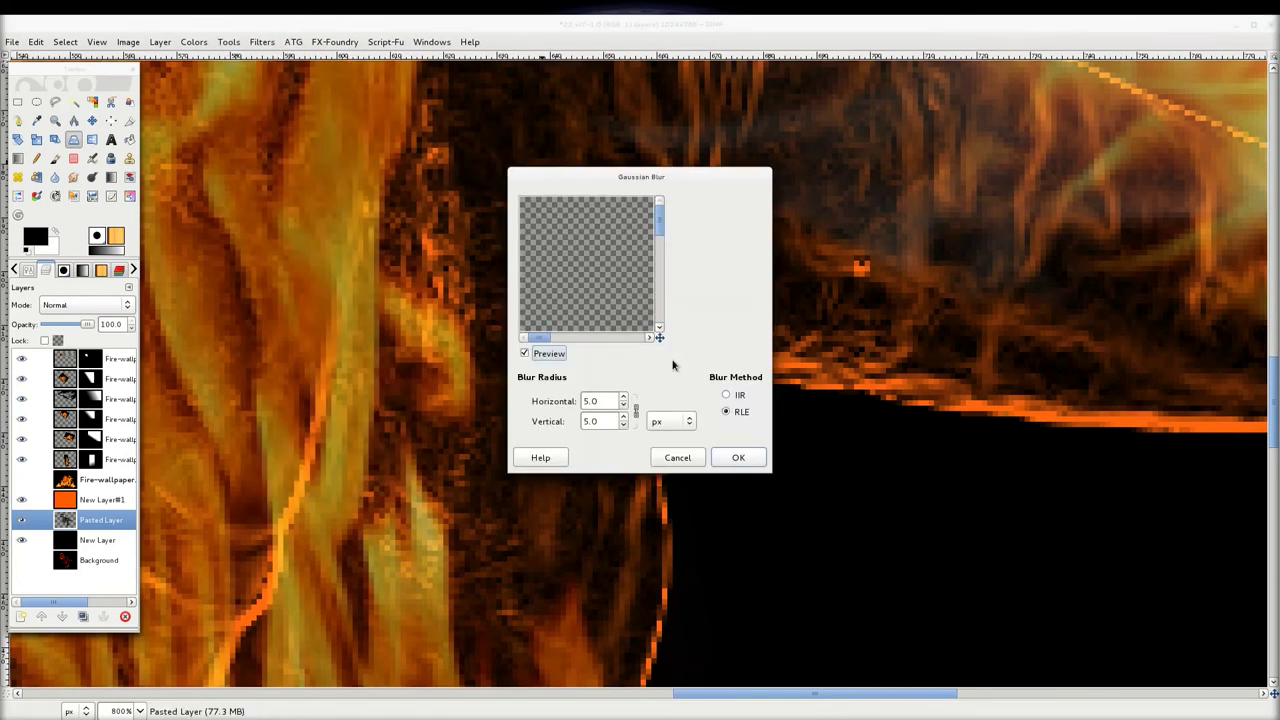
left_click_drag(659, 337, 671, 344)
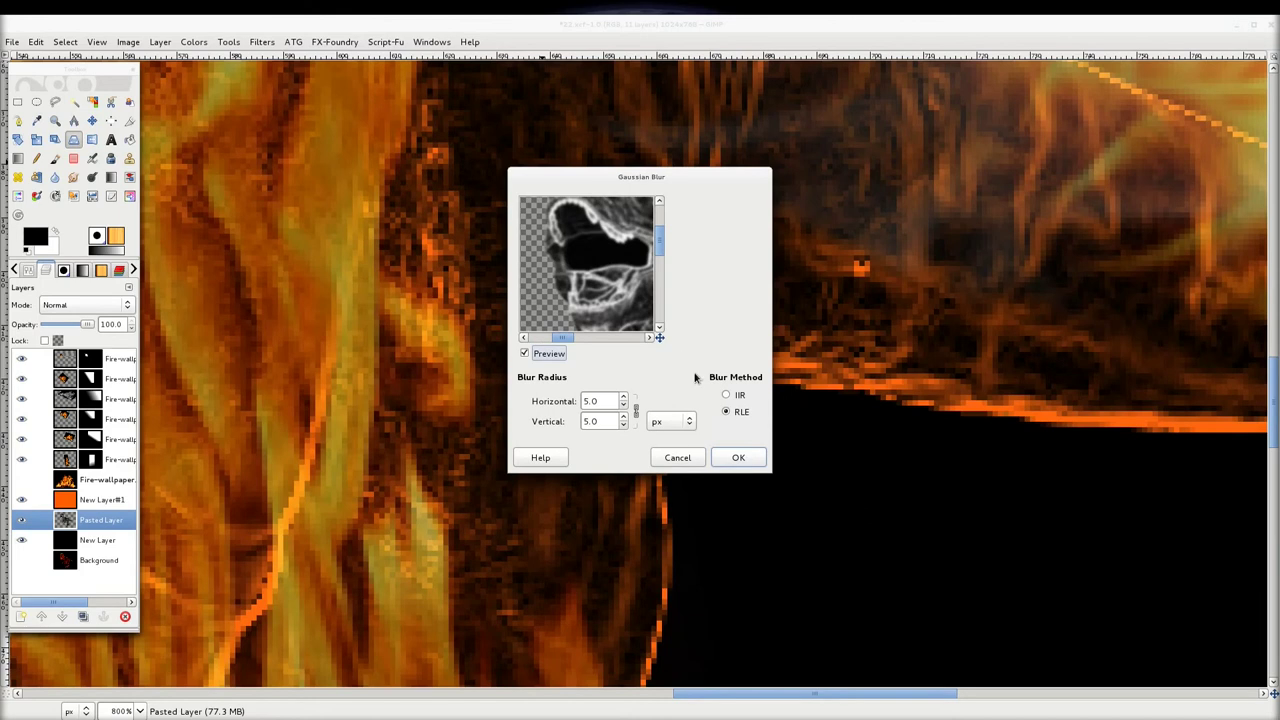
scroll(619, 400, "up", 5)
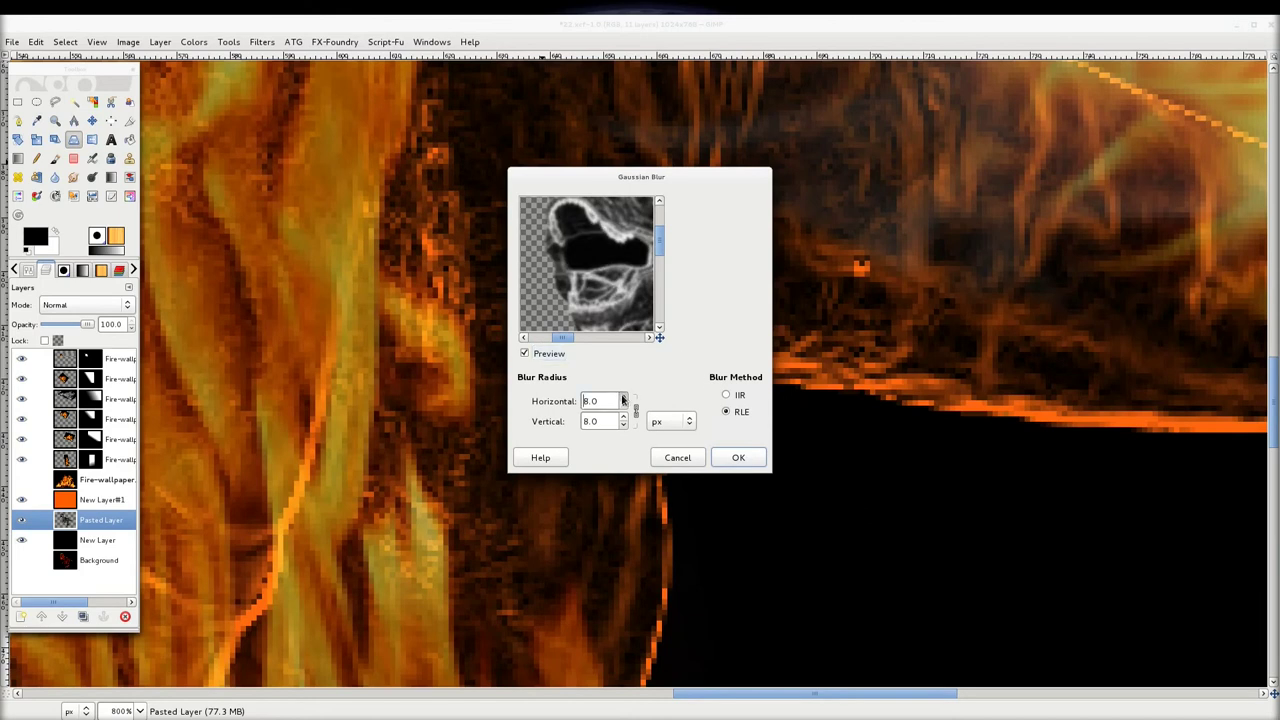
left_click(727, 466)
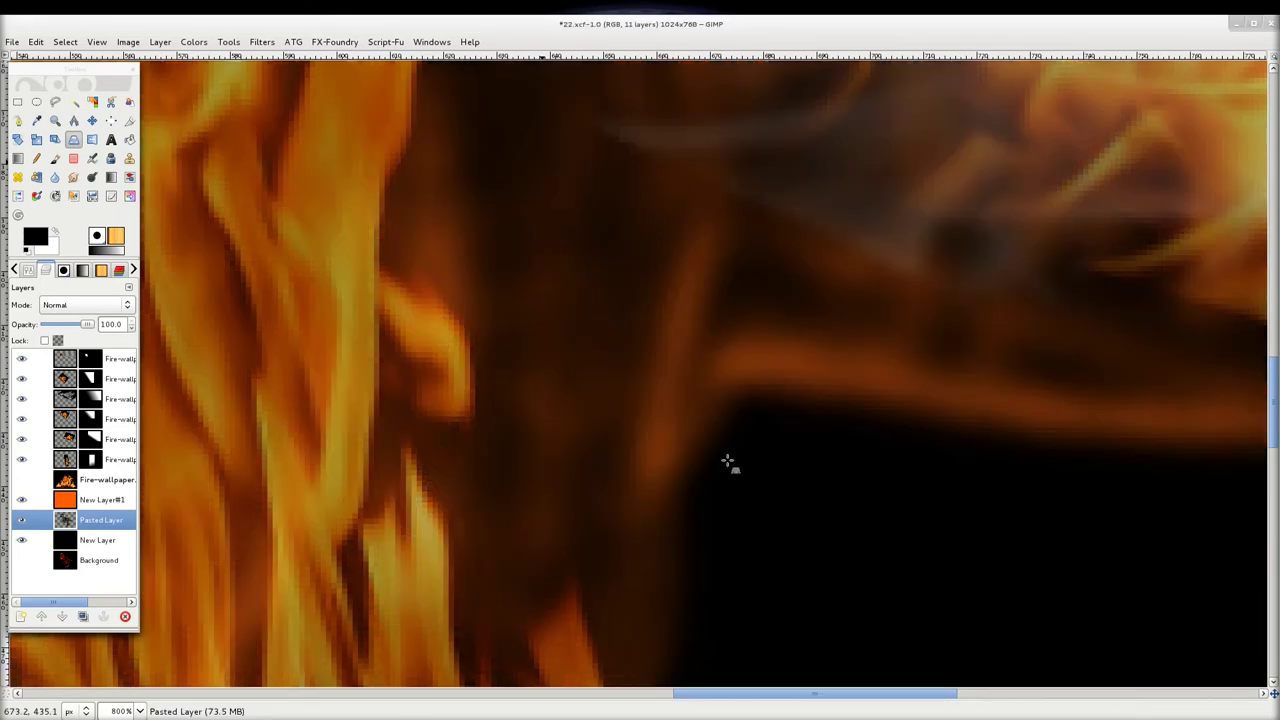
scroll(731, 357, "down", 3, "ctrl")
scroll(731, 357, "down", 2, "ctrl")
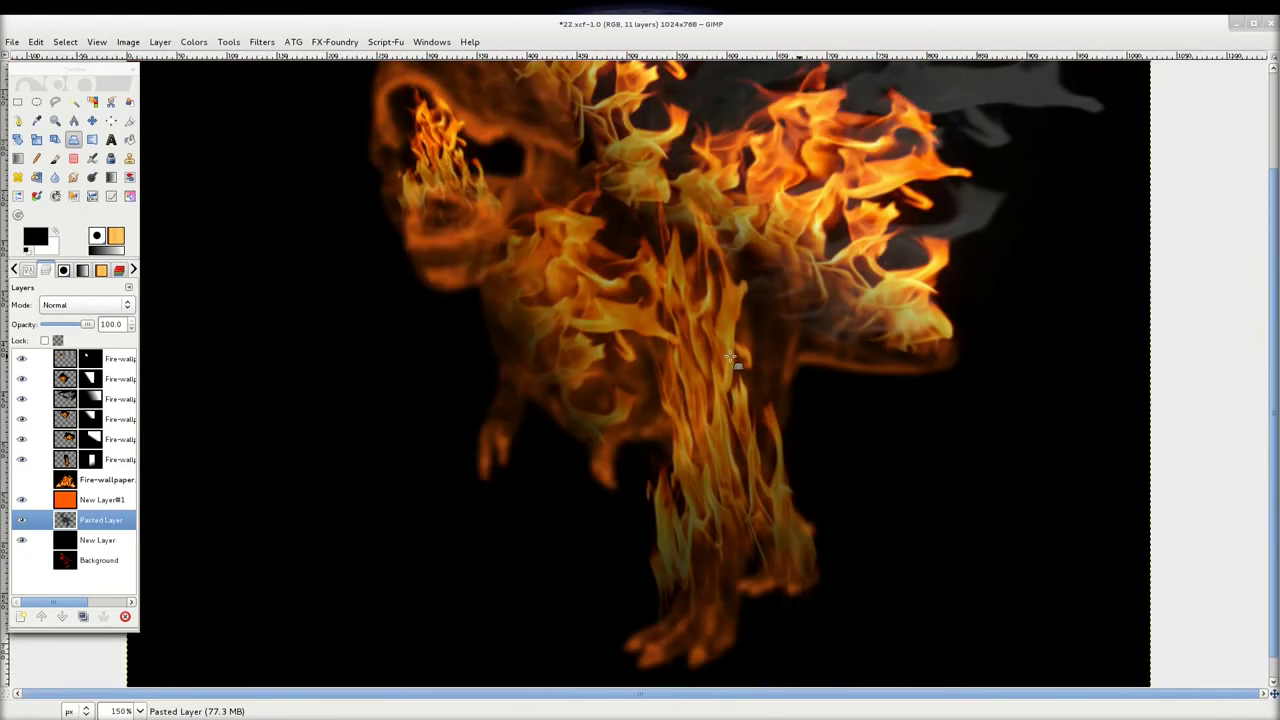
scroll(731, 357, "down", 1, "ctrl")
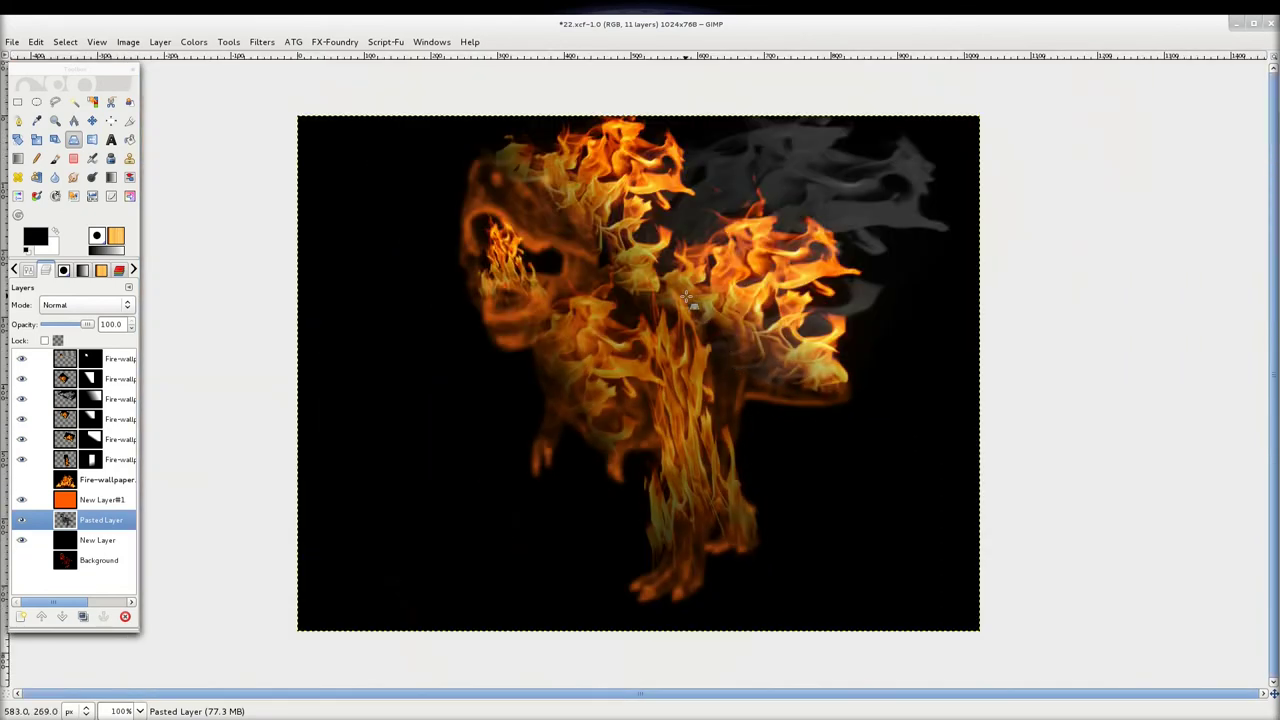
key("ctrl+z")
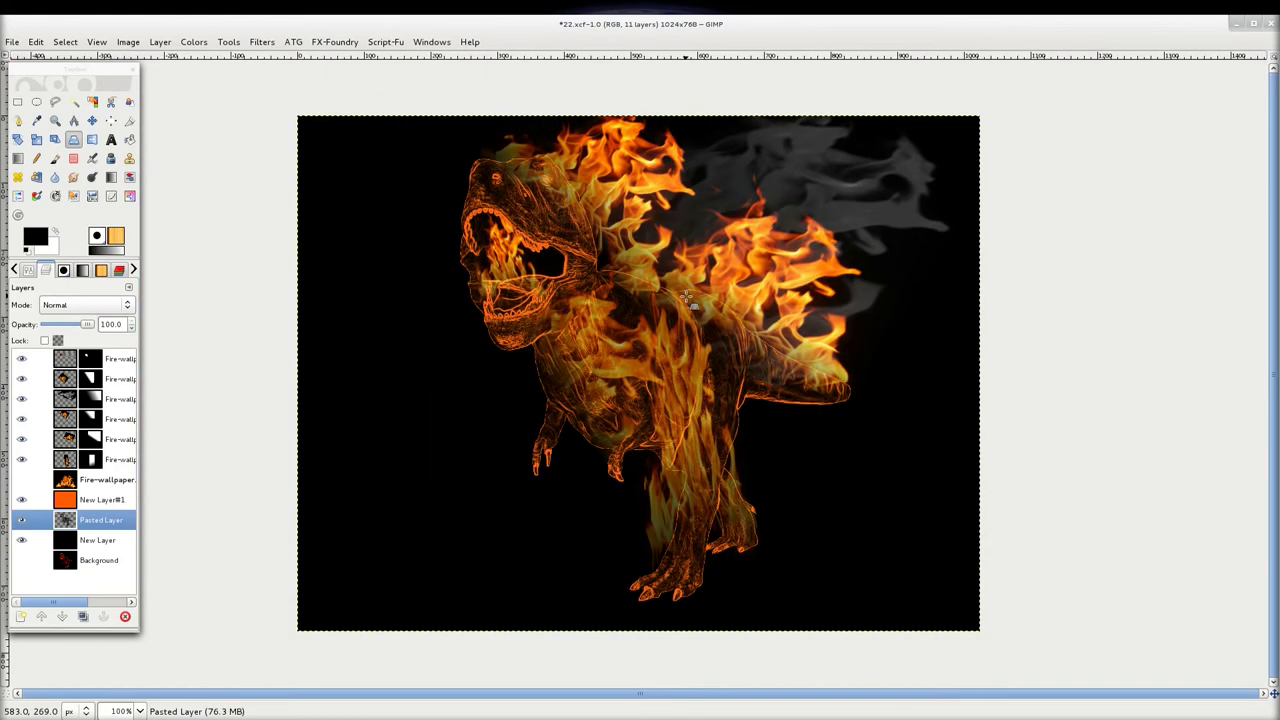
left_click(262, 42)
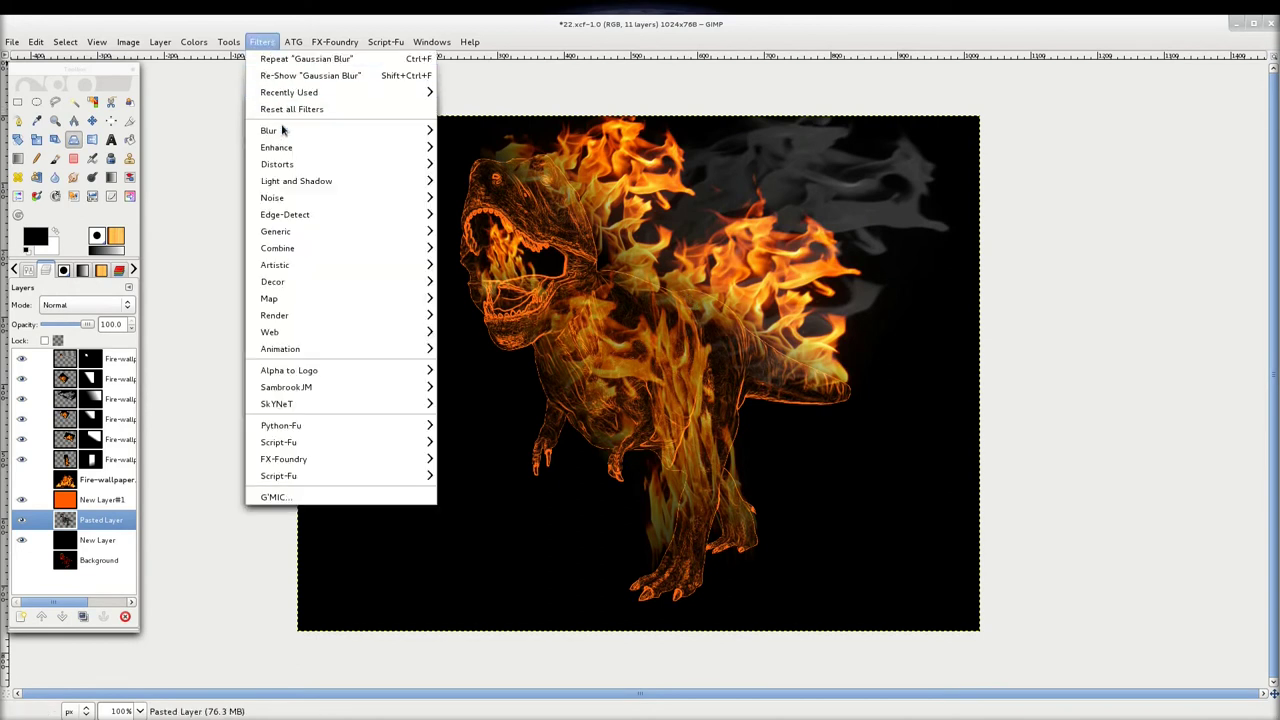
mouse_move(268, 130)
left_click(486, 143)
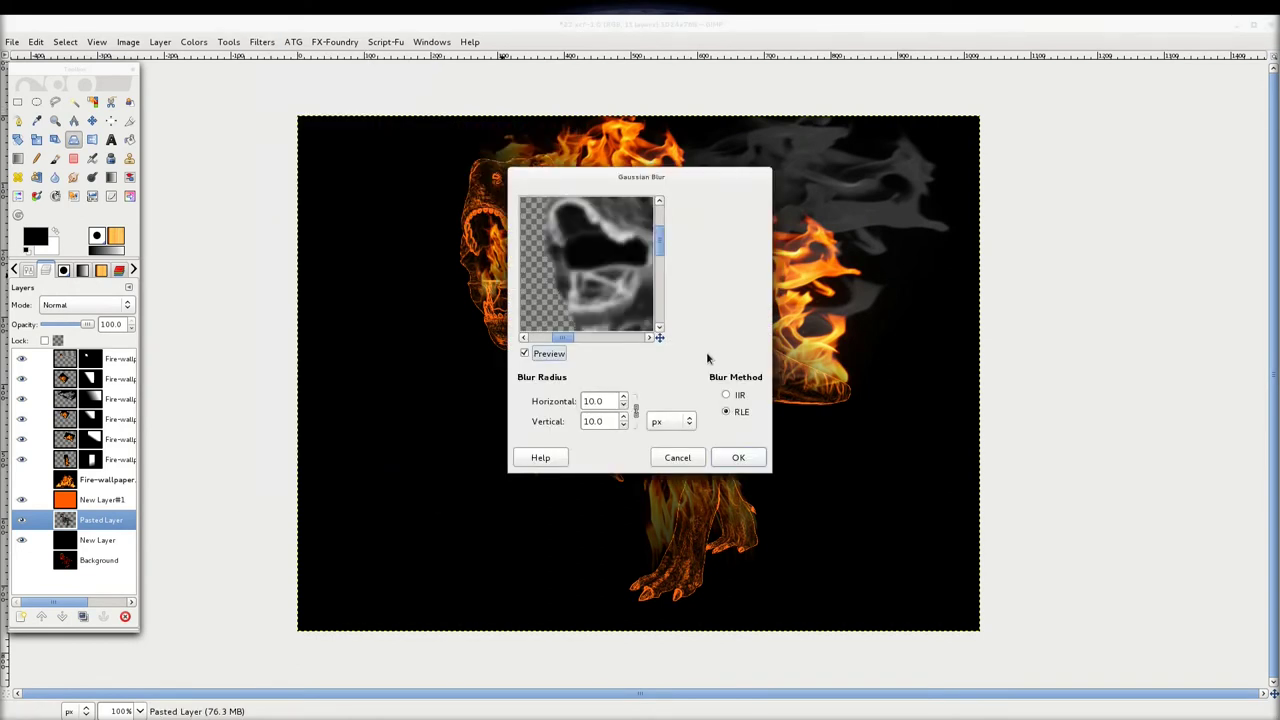
left_click(623, 405)
left_click(623, 405)
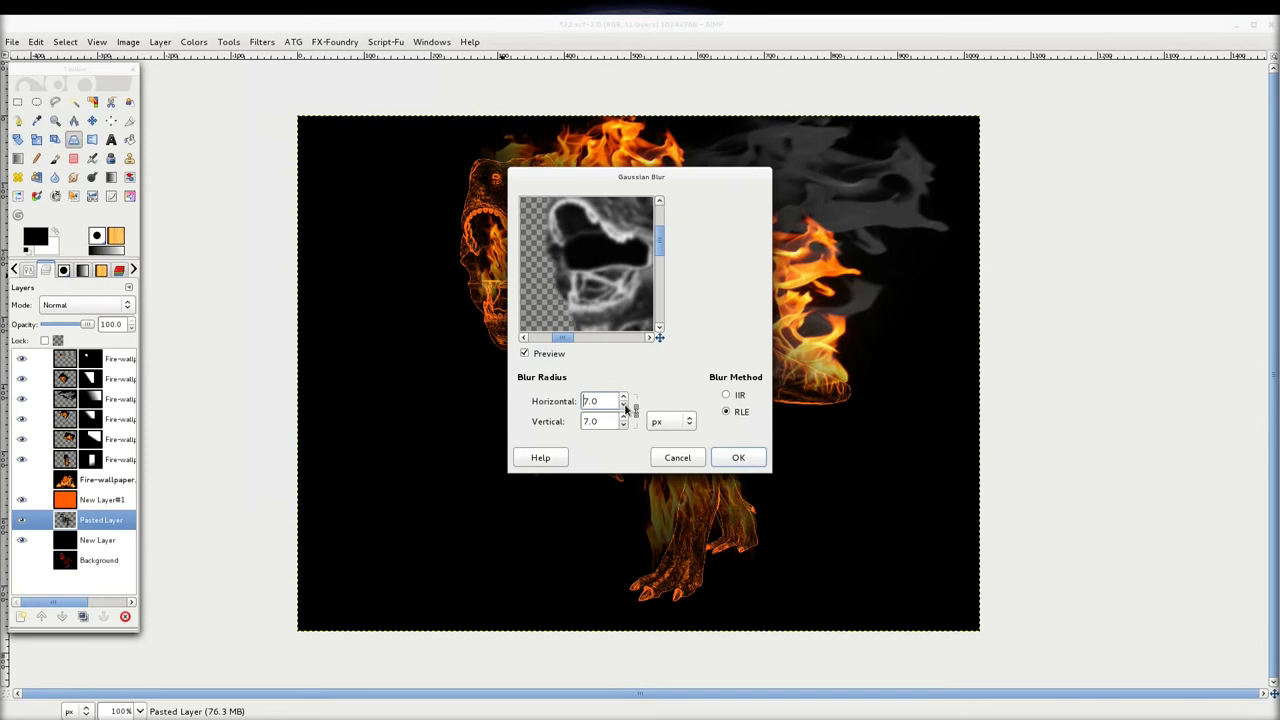
left_click(722, 455)
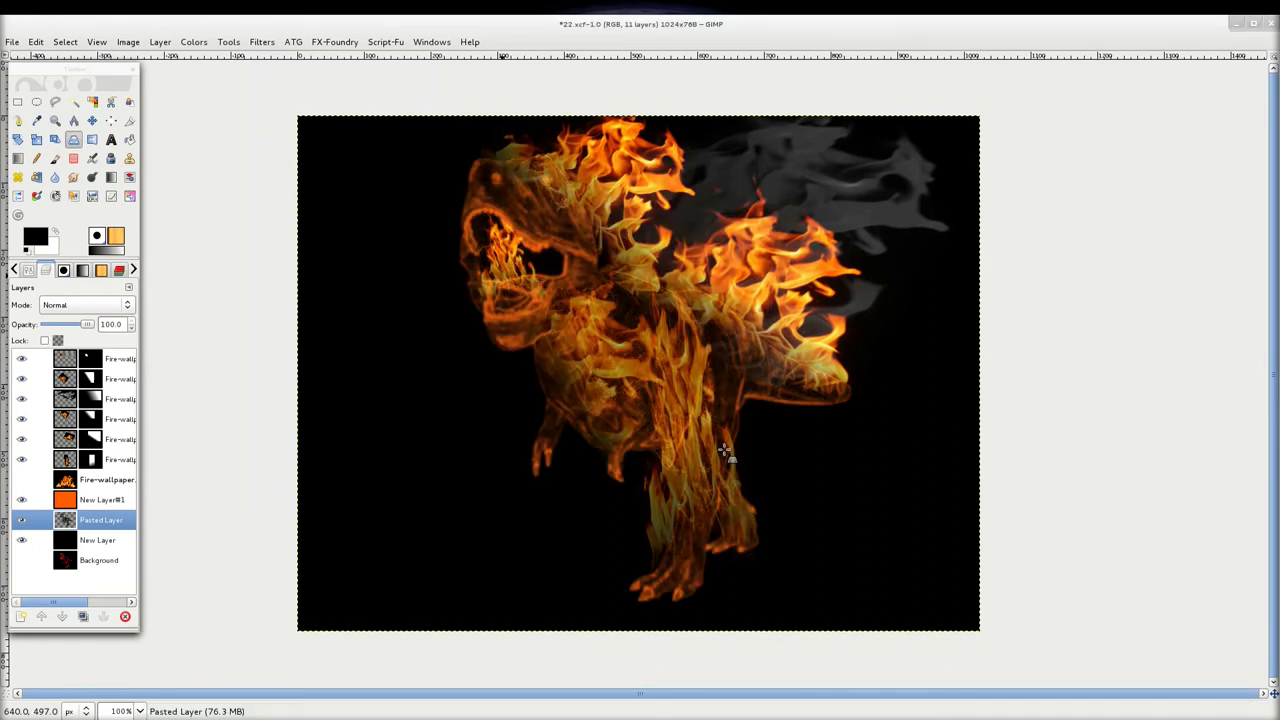
key("2")
key("1")
key("ctrl+z")
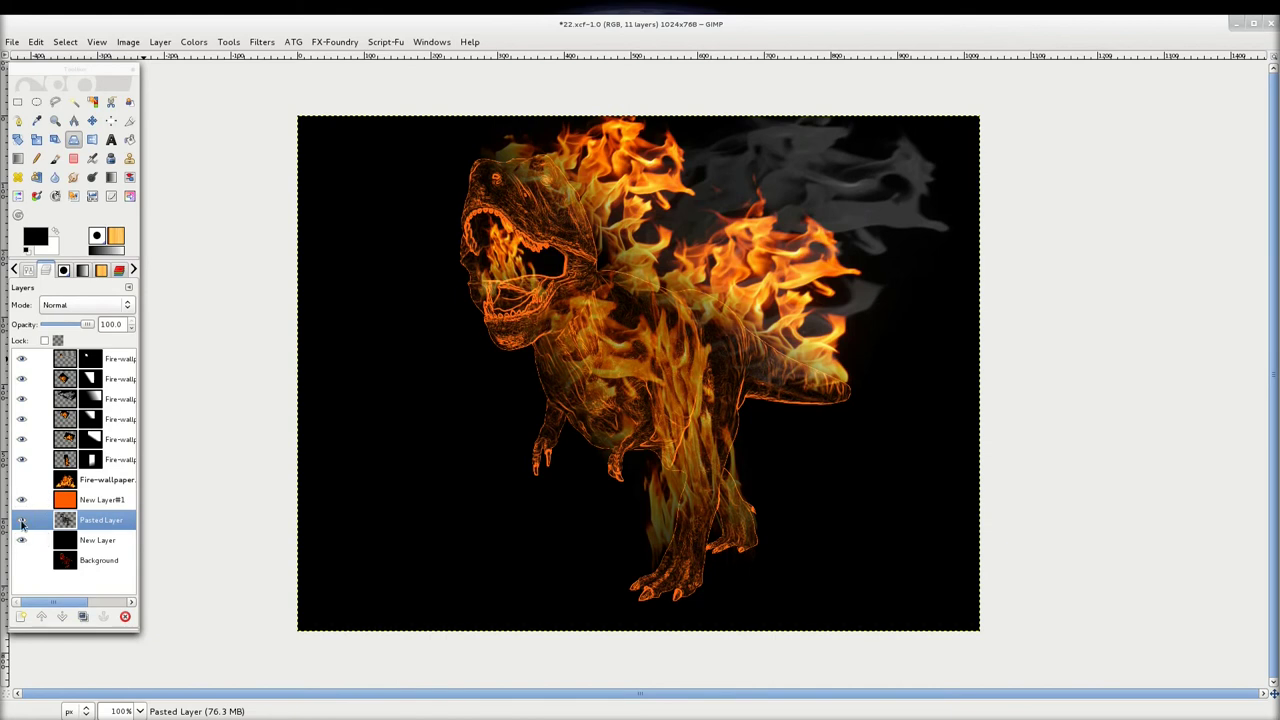
Create a new layer from visible and check it against the black New Layer
right_click(110, 360)
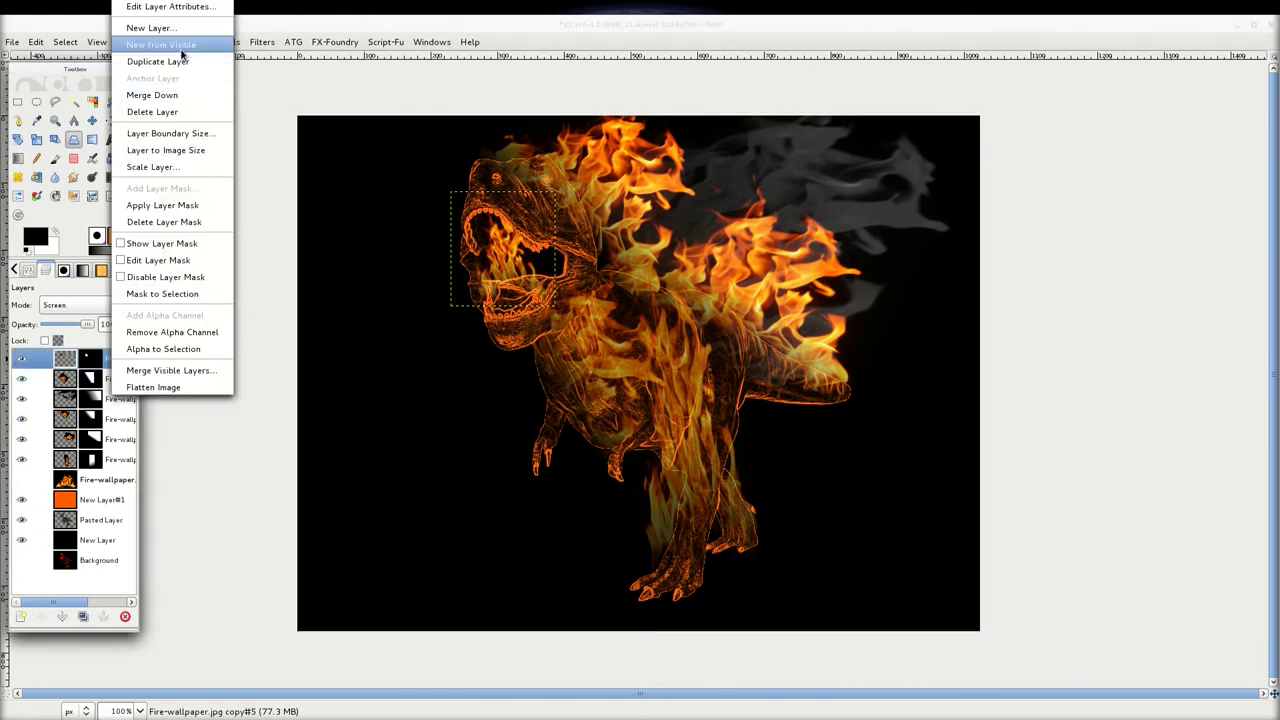
left_click(160, 45)
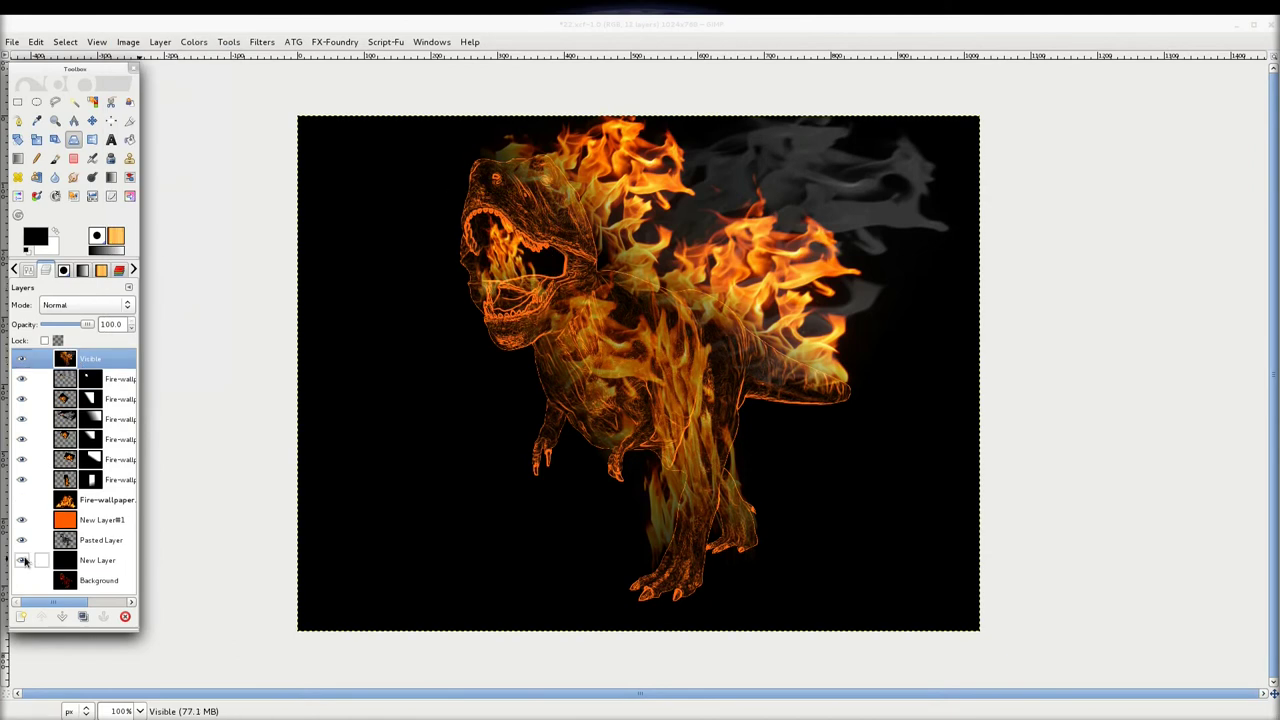
left_click(19, 560)
left_click(19, 561)
left_click(21, 359)
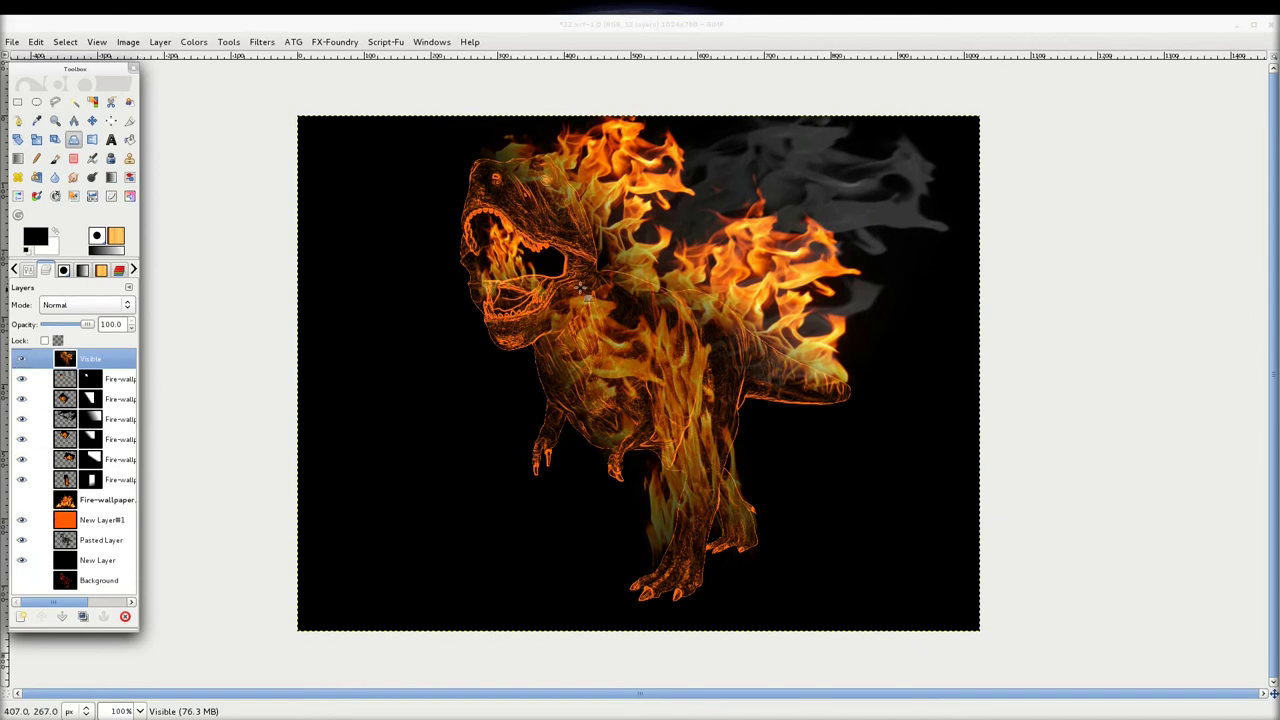
Try a 5 px Gaussian blur on the merged layer, then undo it
left_click(262, 42)
mouse_move(300, 131)
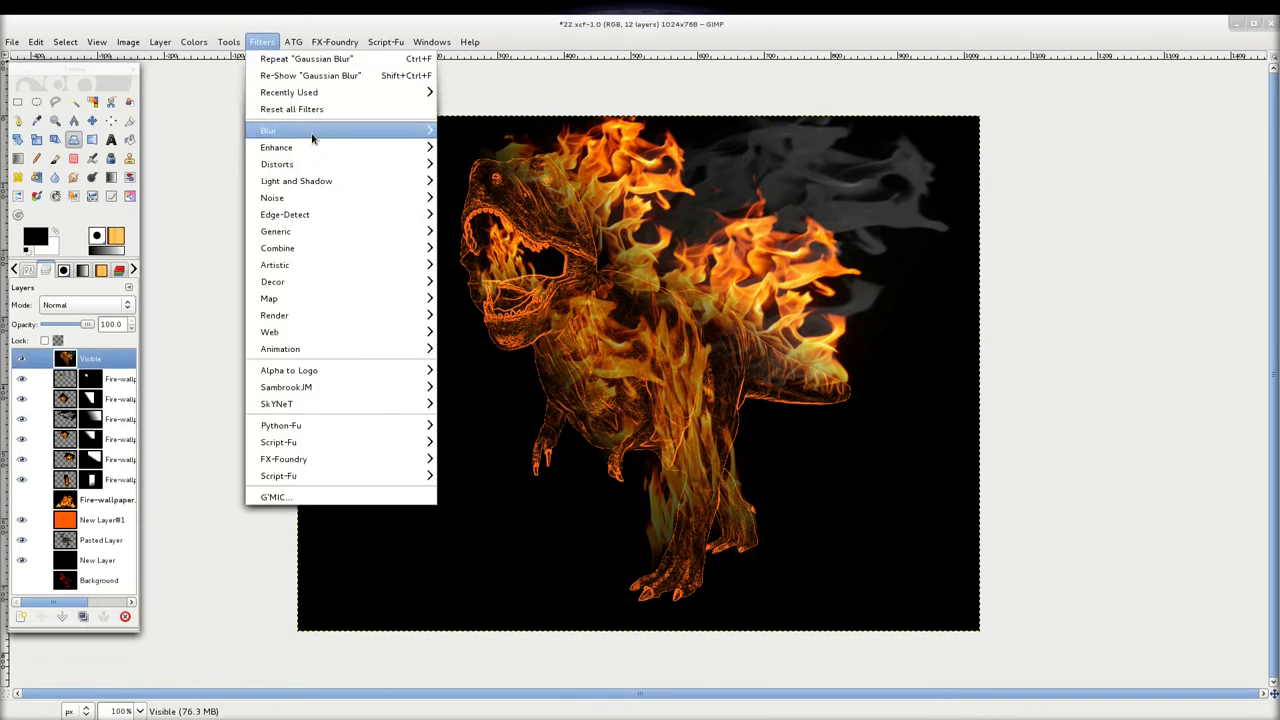
left_click(483, 147)
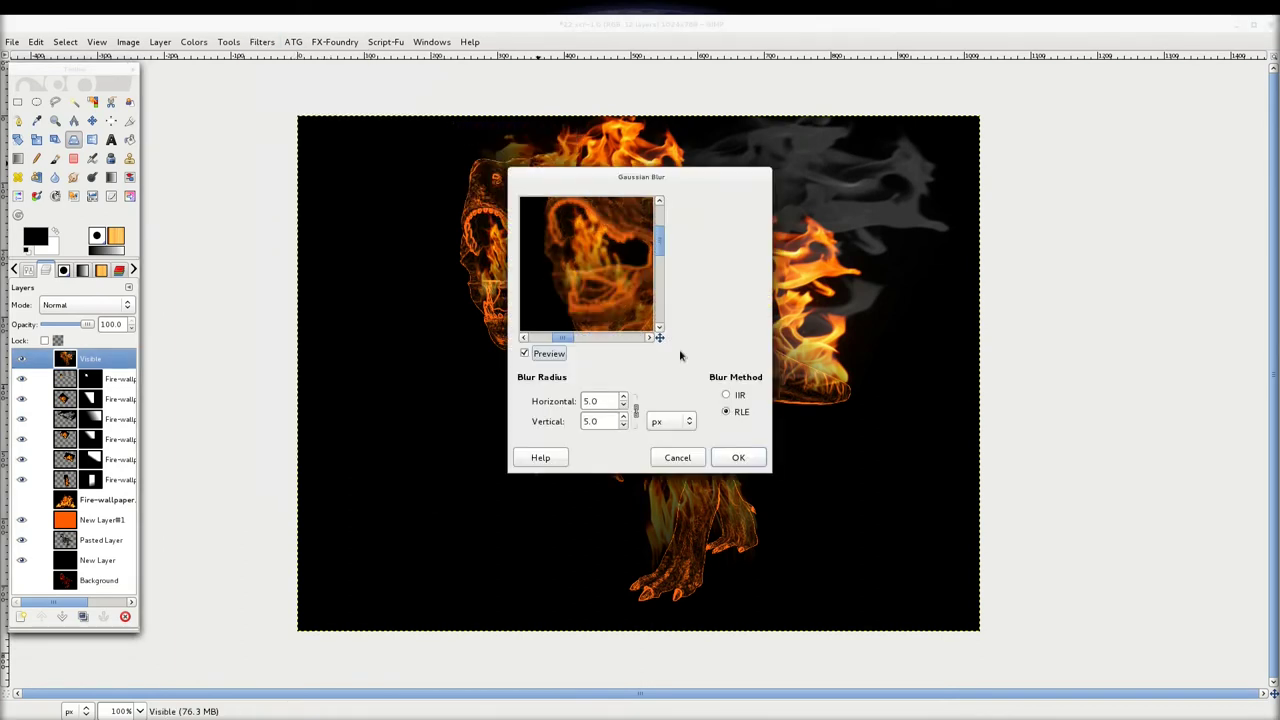
left_click_drag(659, 336, 670, 336)
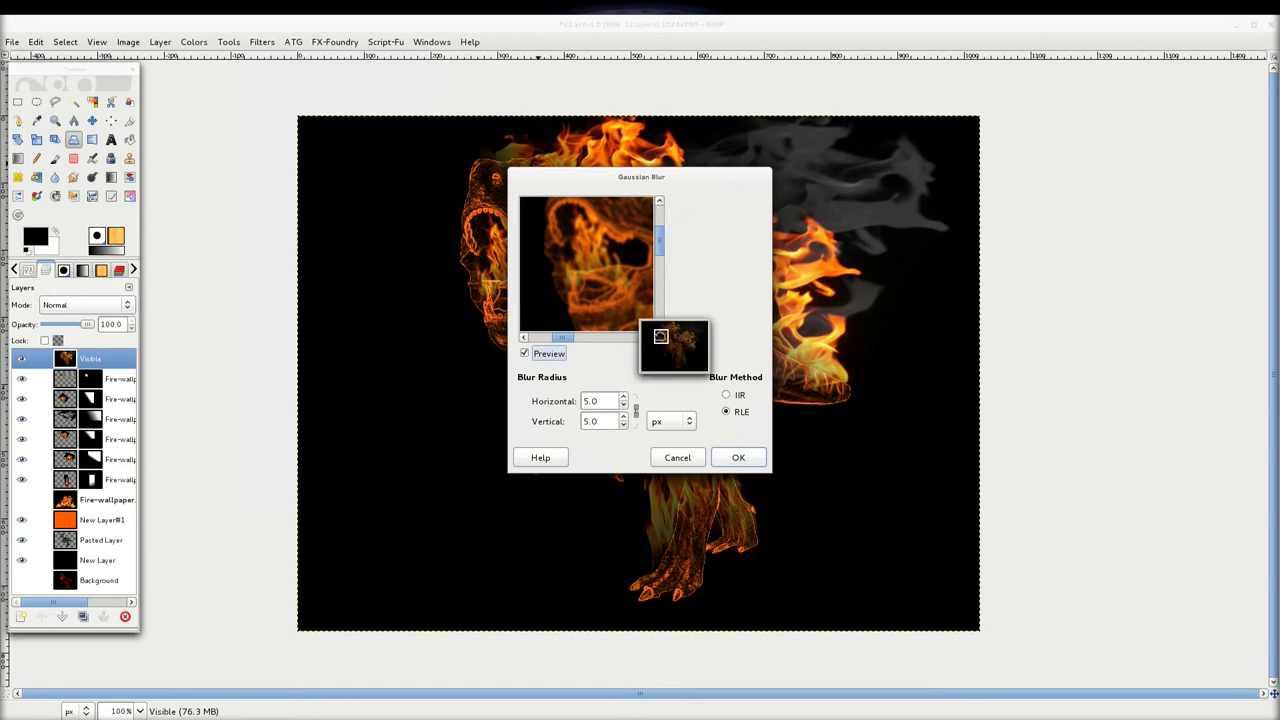
left_click(738, 458)
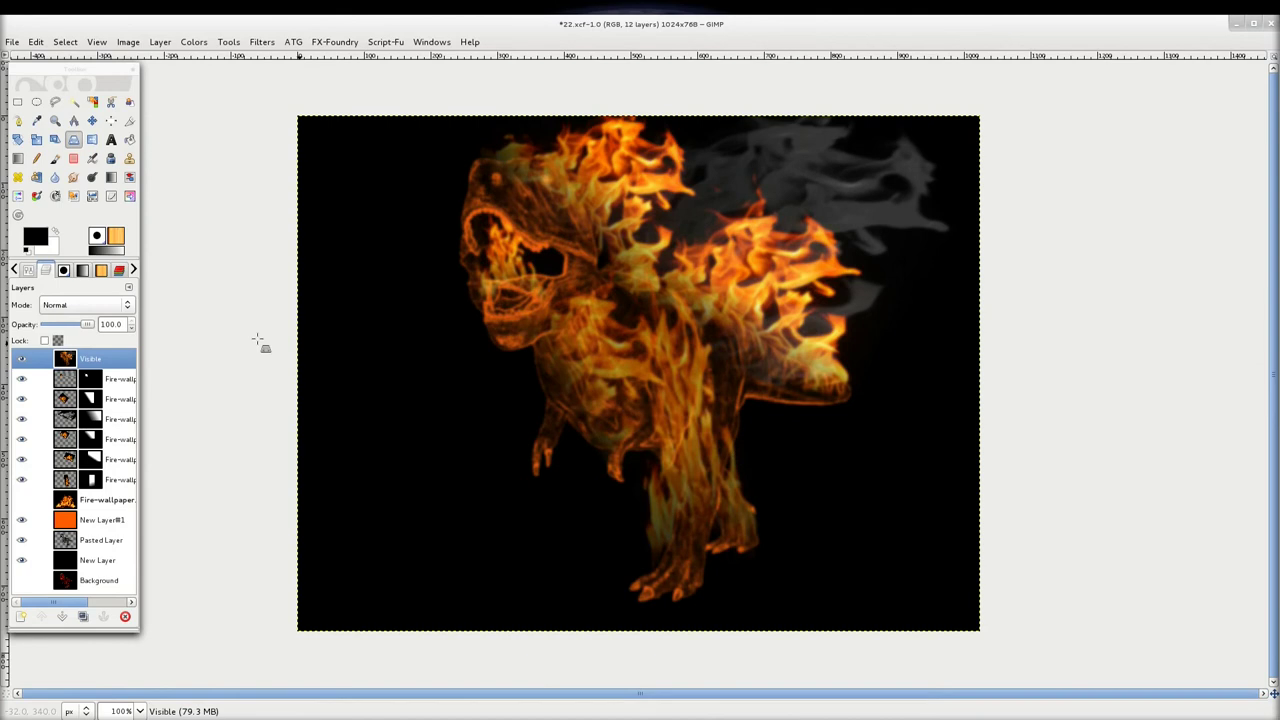
key("ctrl+z")
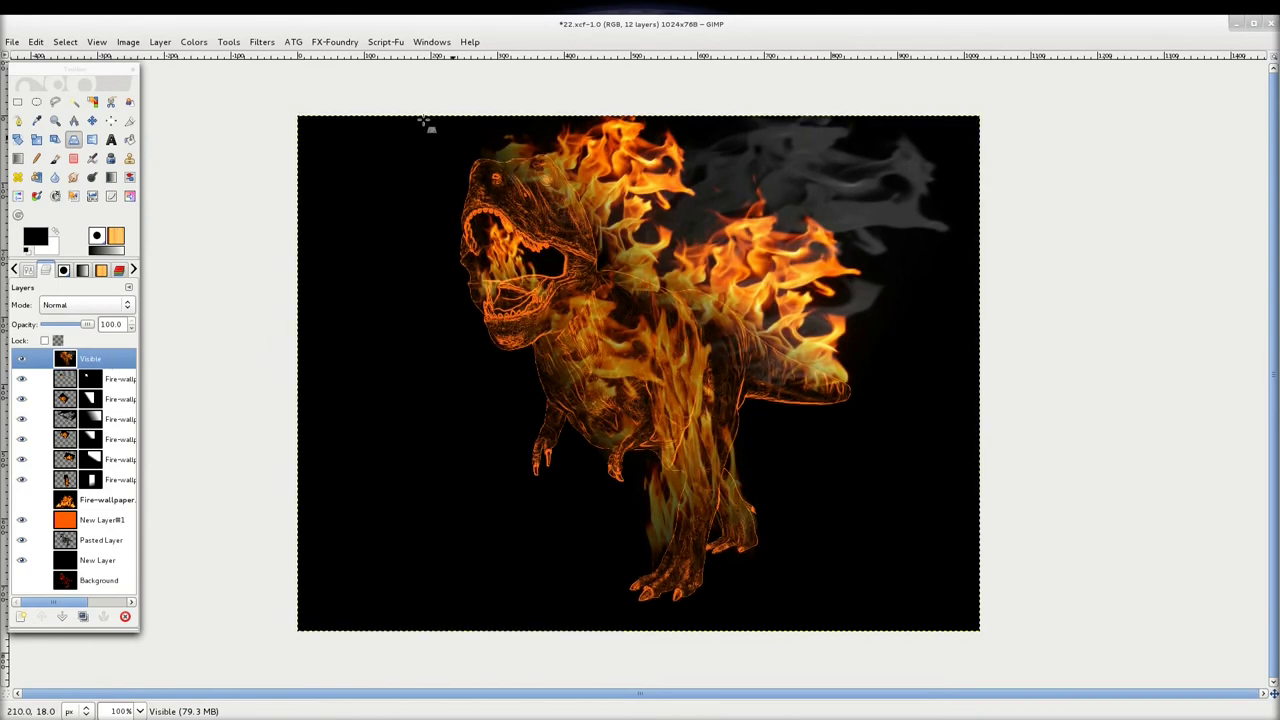
Apply G'MIC Soft glow at amplitude 6.00 to the merged Visible layer
left_click(262, 41)
left_click(338, 500)
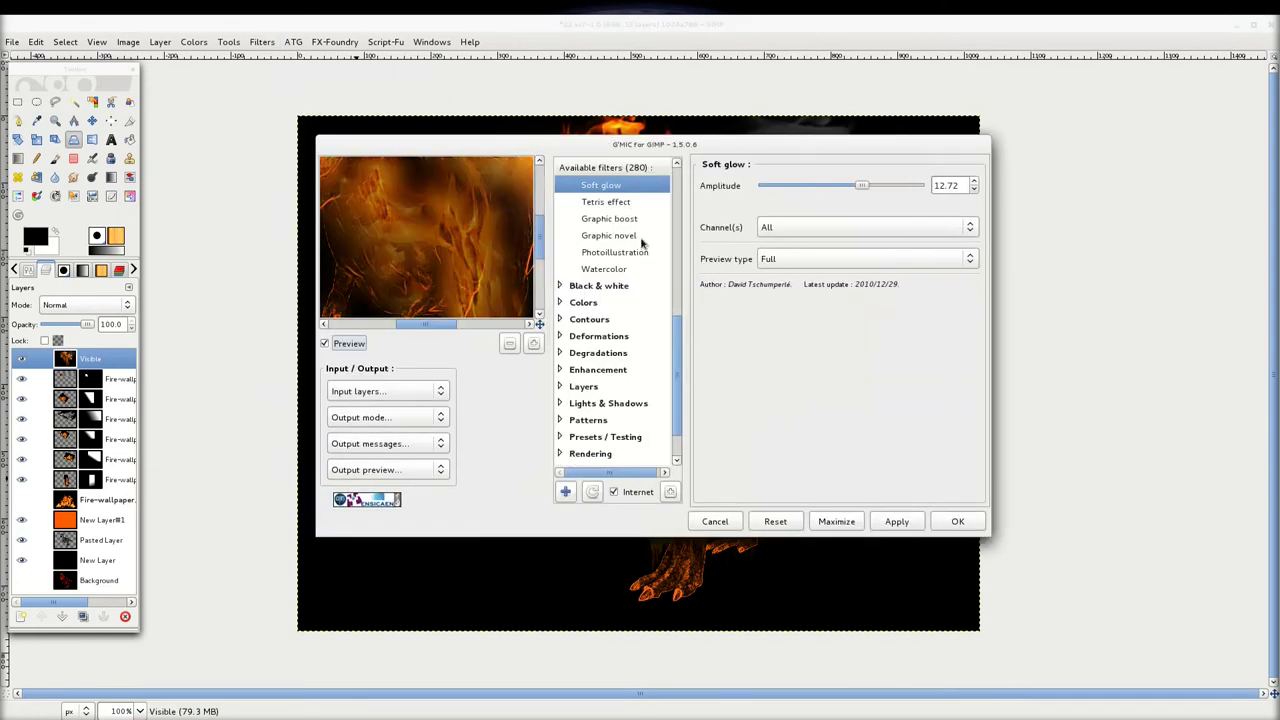
left_click_drag(866, 189, 813, 189)
left_click(784, 529)
left_click_drag(479, 247, 447, 291)
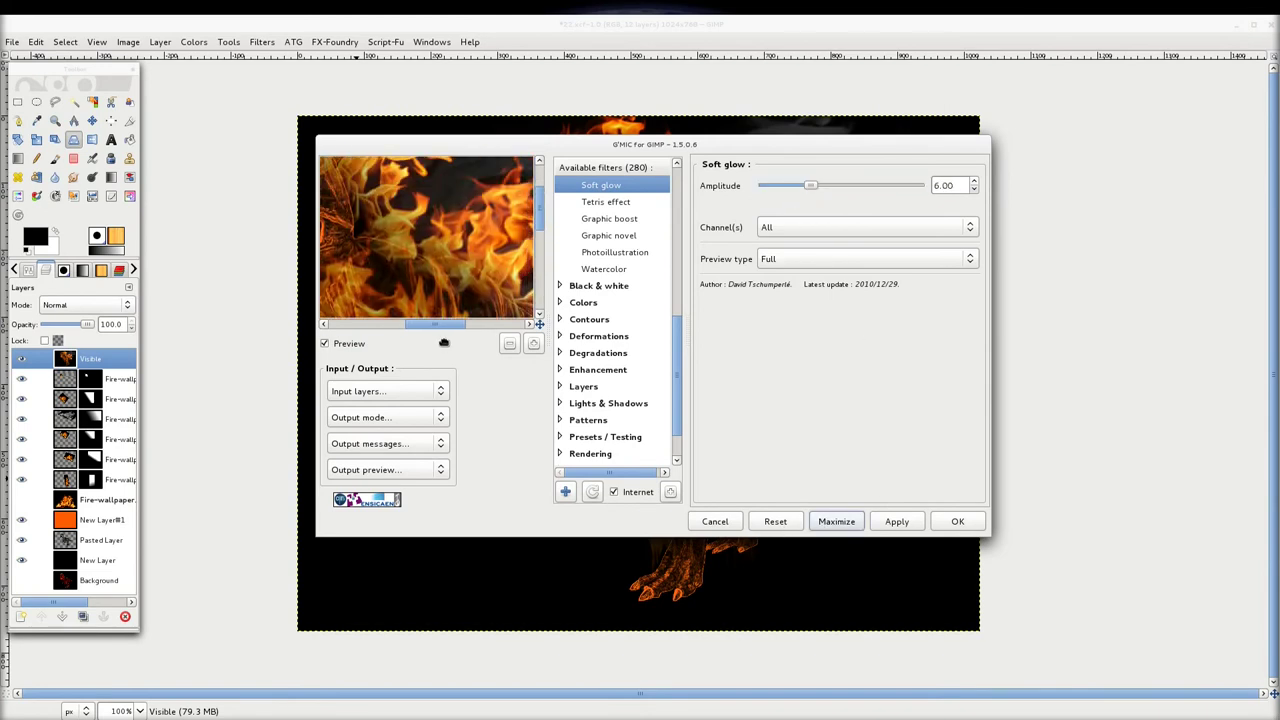
left_click(897, 521)
left_click(958, 522)
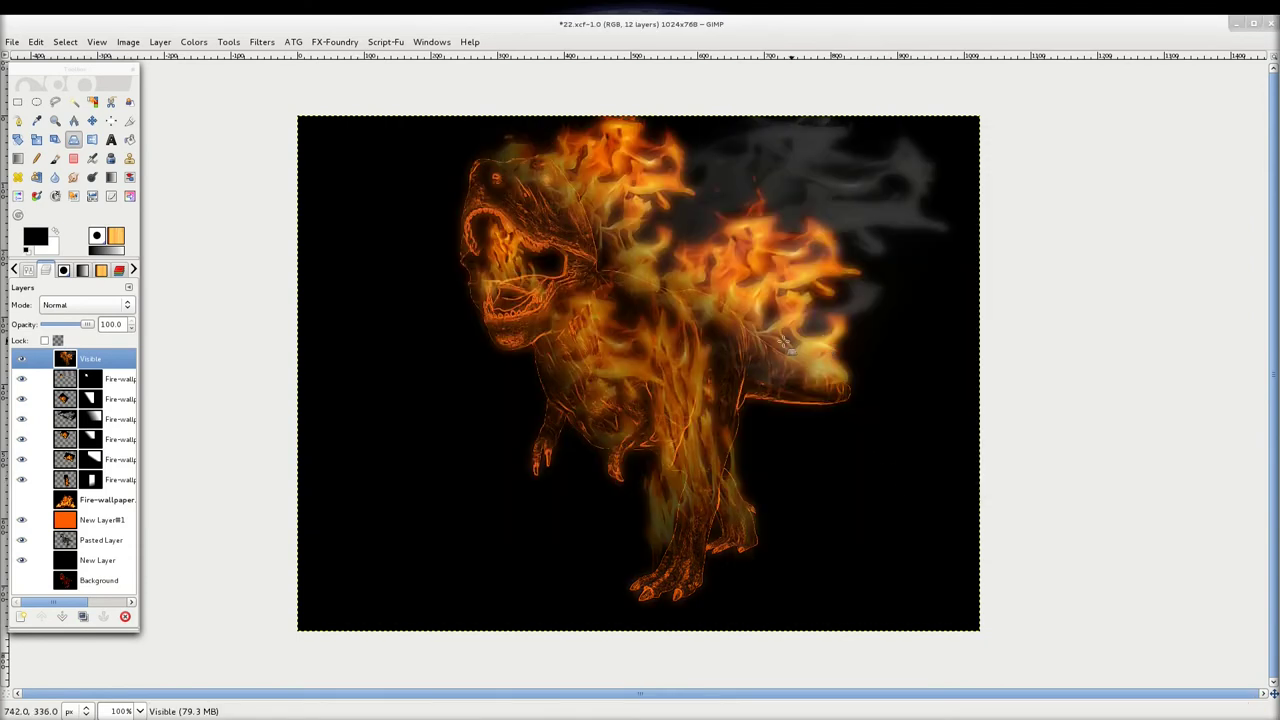
Compare the image with the soft-glow Visible layer on and off, leaving it hidden
scroll(755, 413, "up", 3)
scroll(755, 413, "up", 1)
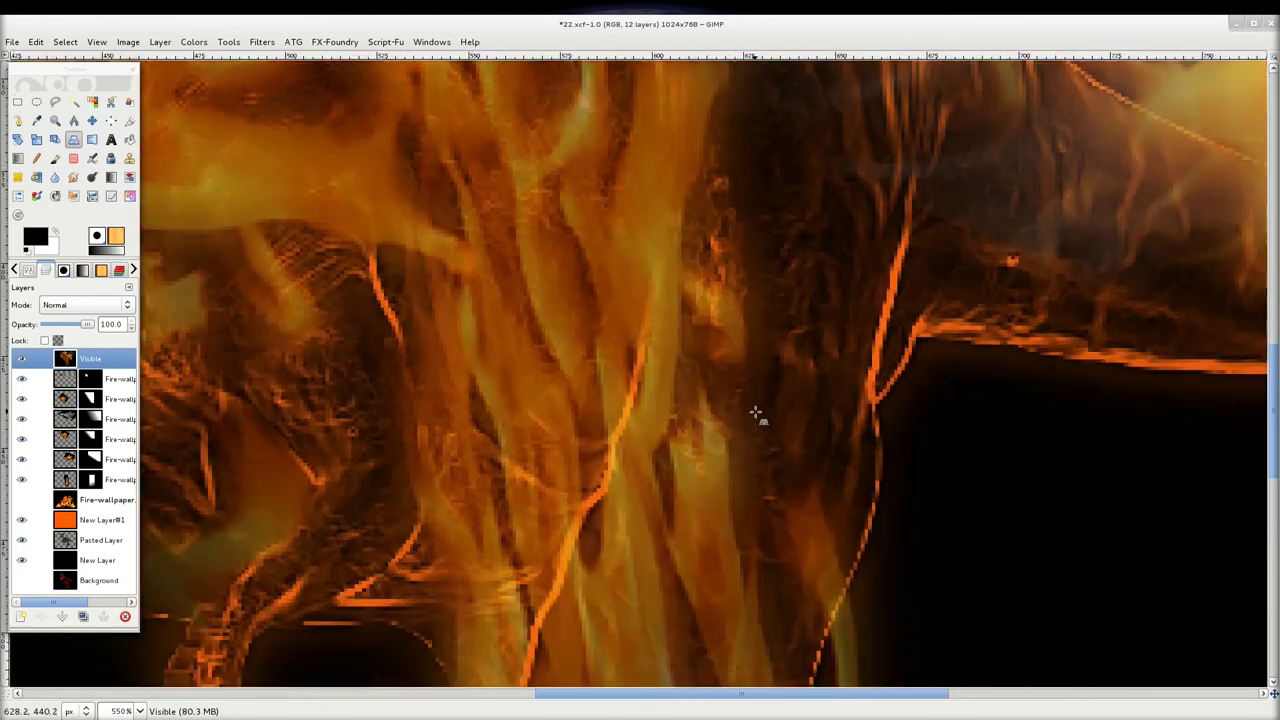
scroll(765, 415, "down", 2)
scroll(771, 415, "down", 2)
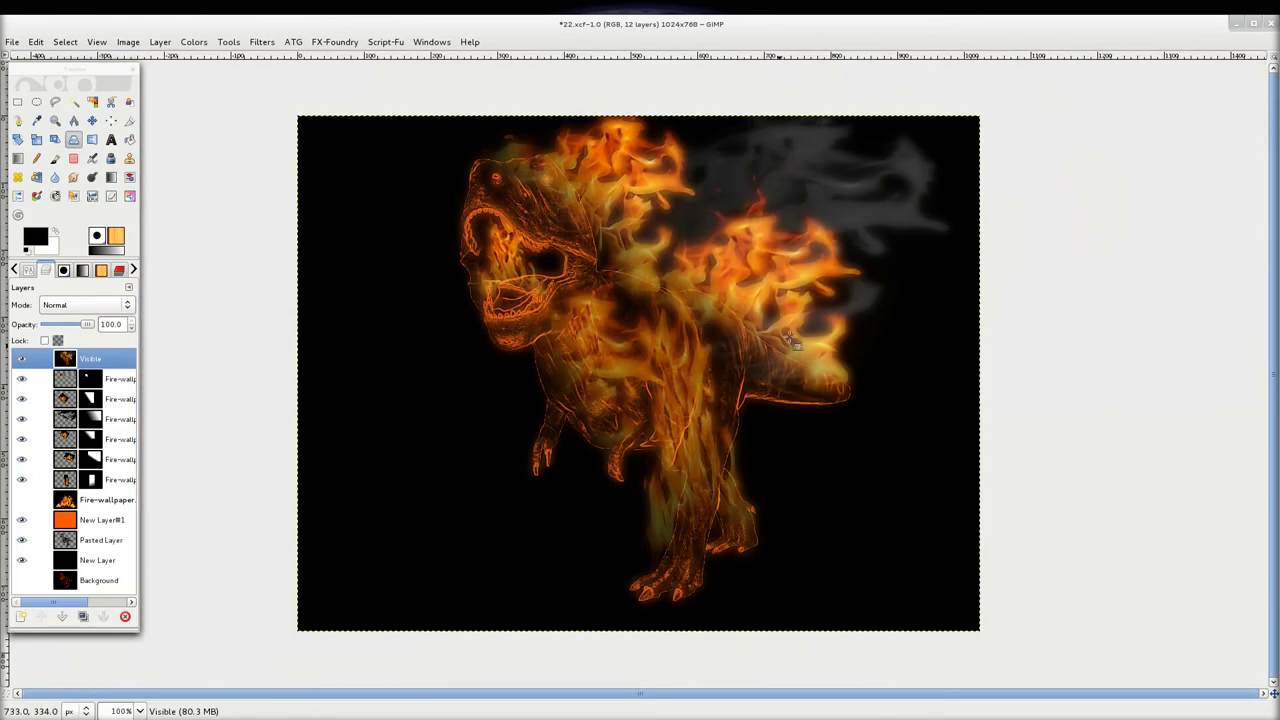
scroll(851, 337, "up", 2)
scroll(851, 337, "down", 2)
left_click(22, 360)
left_click(22, 360)
left_click(22, 360)
left_click(22, 360)
left_click(22, 360)
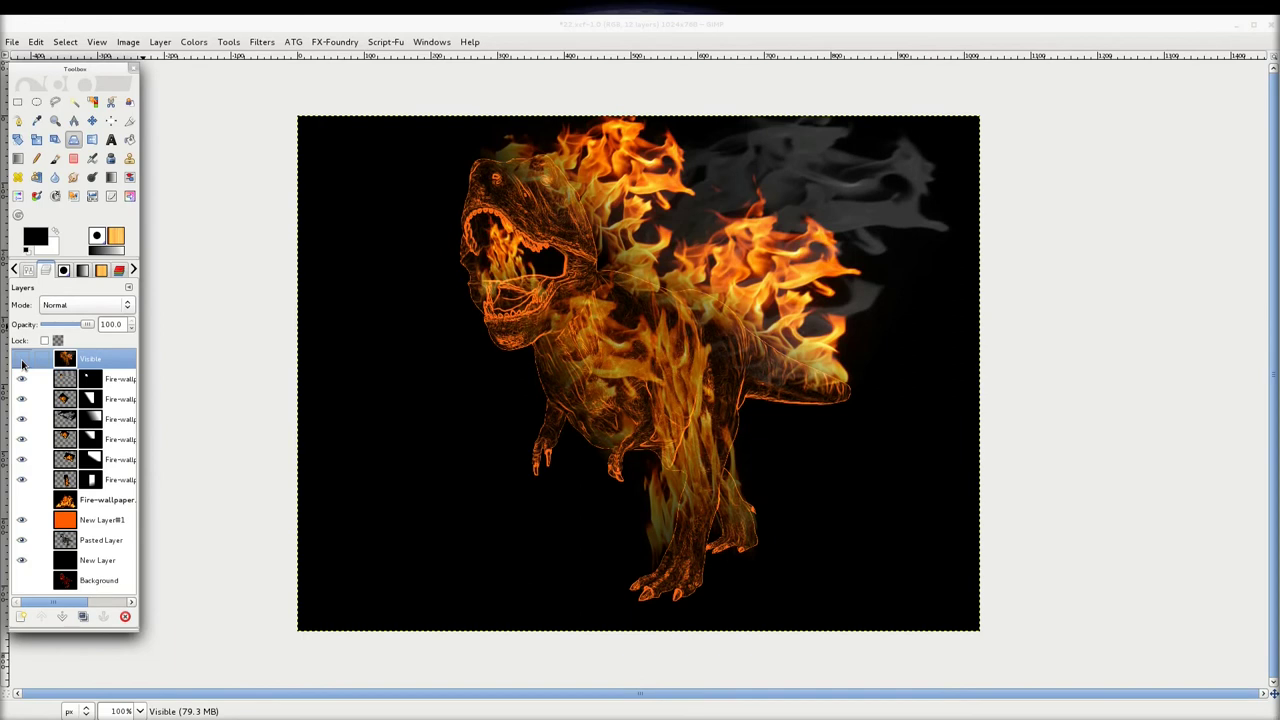
left_click(22, 360)
left_click(22, 360)
left_click(22, 360)
left_click(22, 360)
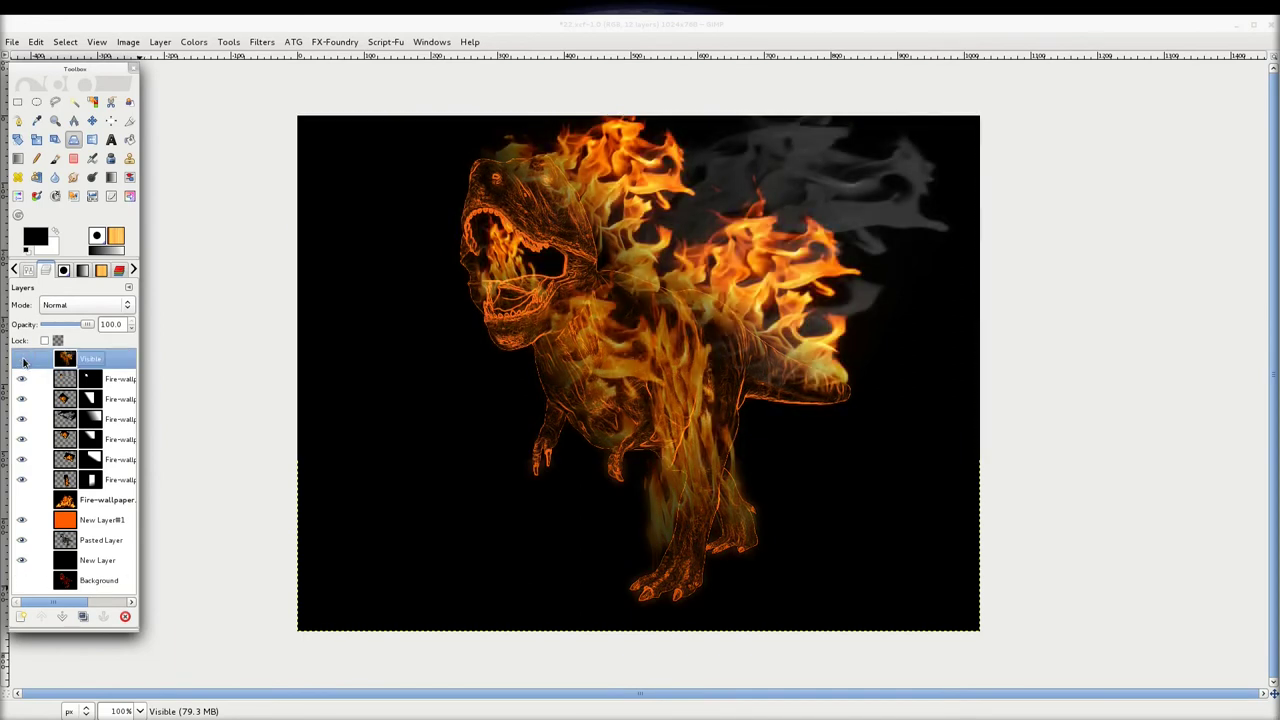
Hide the pasted, black and orange layers and show the red-textured Background dinosaur
left_click(30, 376)
left_click(21, 540)
left_click(21, 560)
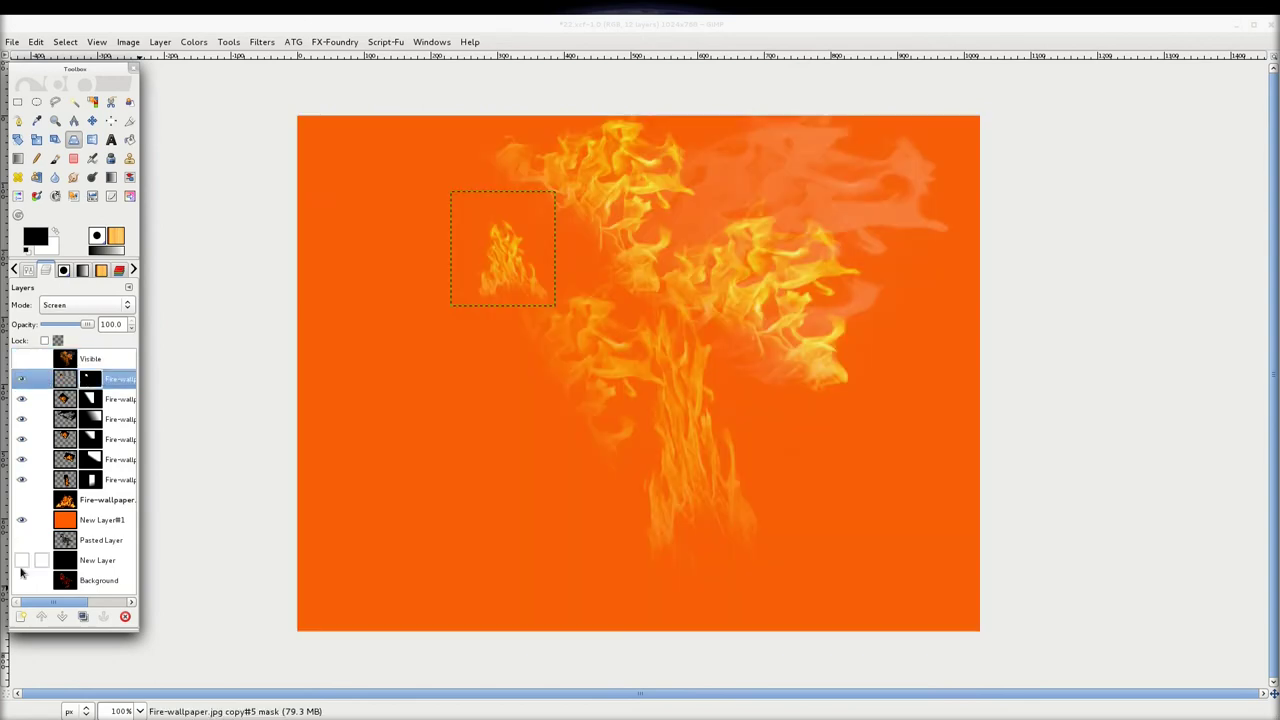
left_click(21, 520)
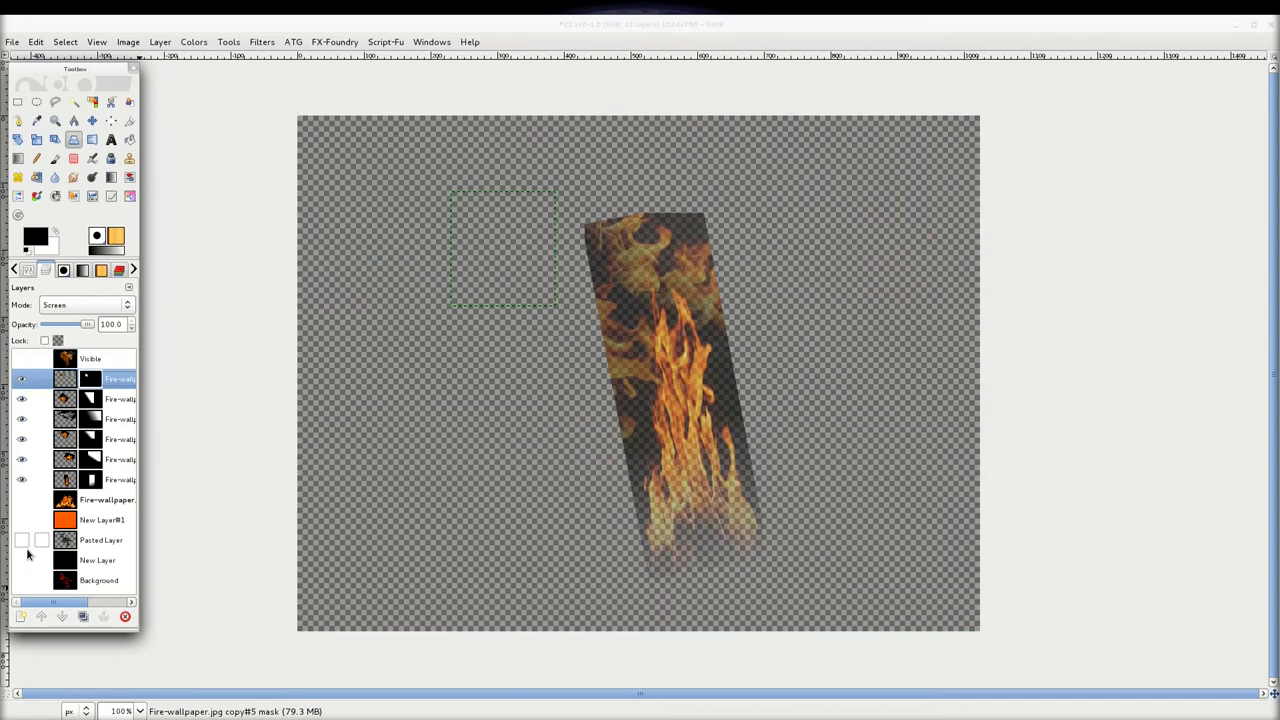
left_click(21, 580)
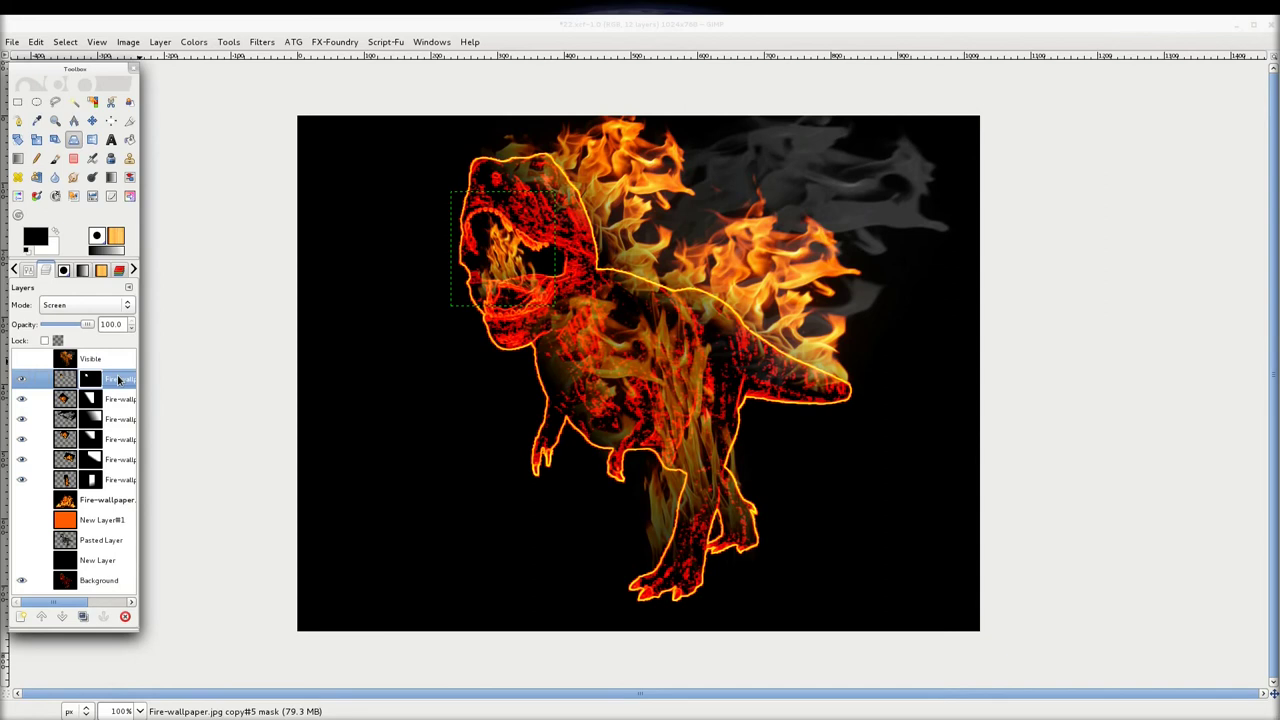
Create merged layer Visible#1 from the visible image and apply G'MIC Soft glow at amplitude 6.00
right_click(118, 379)
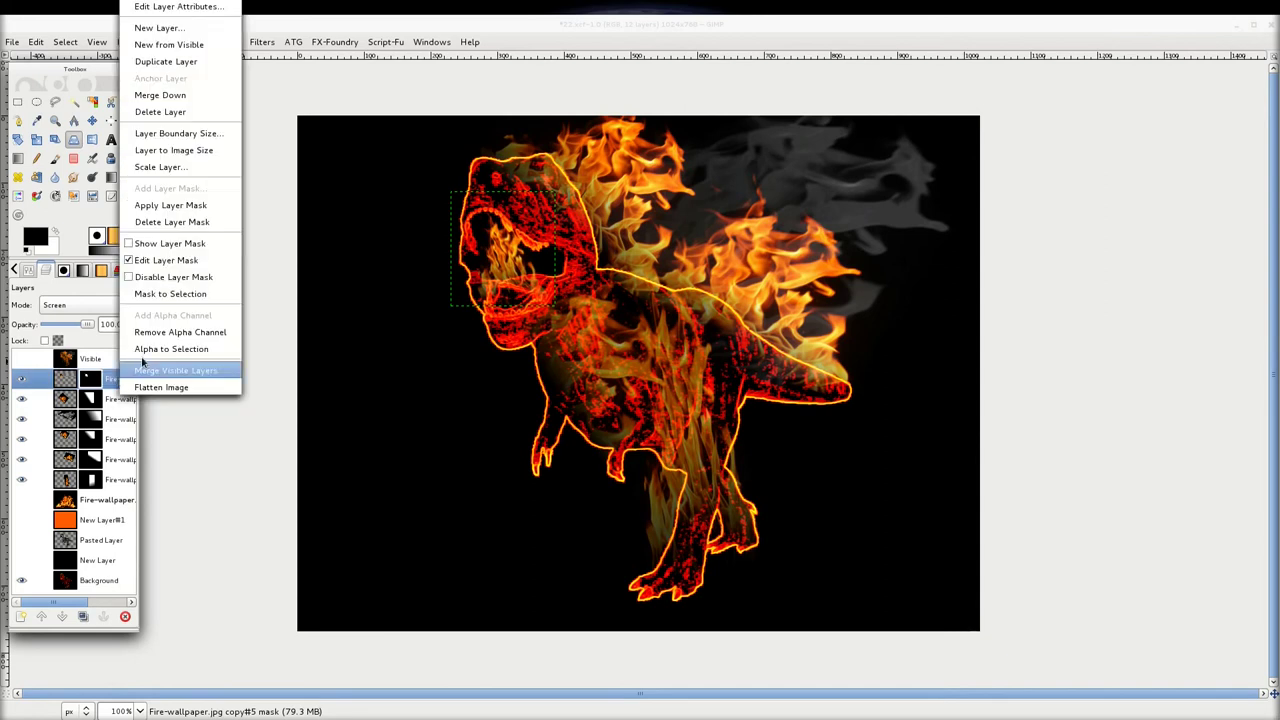
left_click(216, 45)
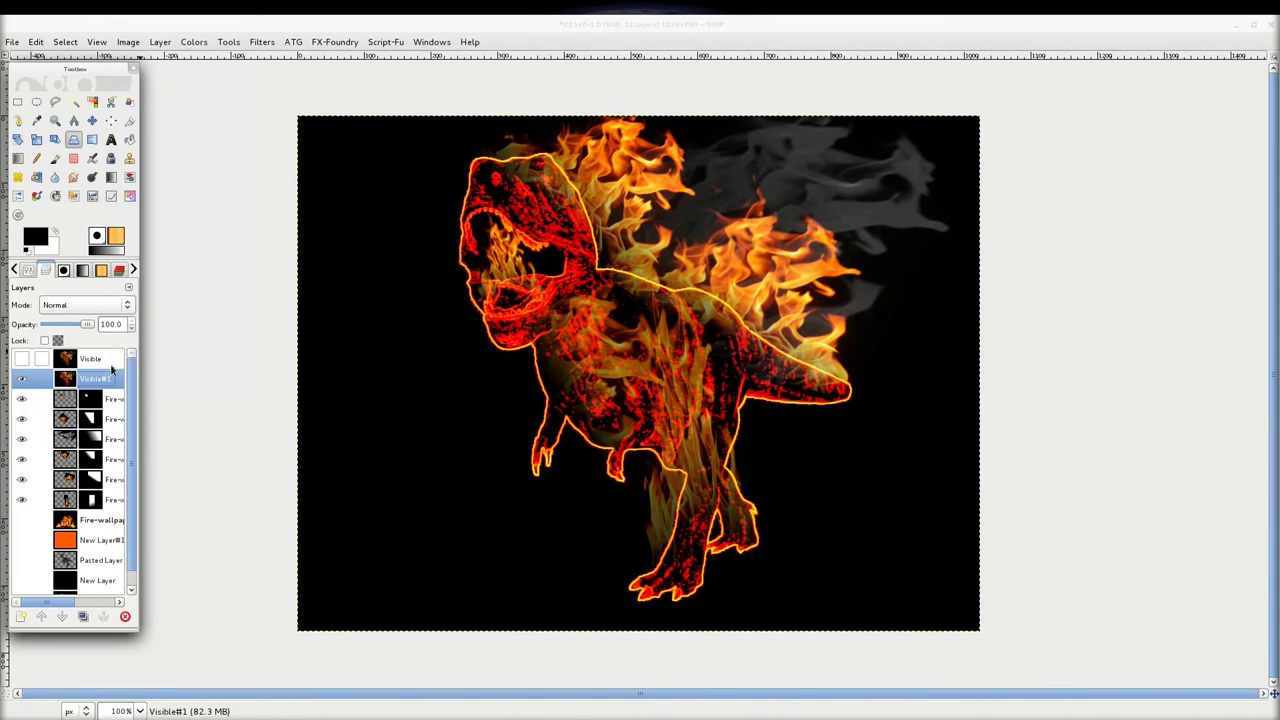
left_click(264, 42)
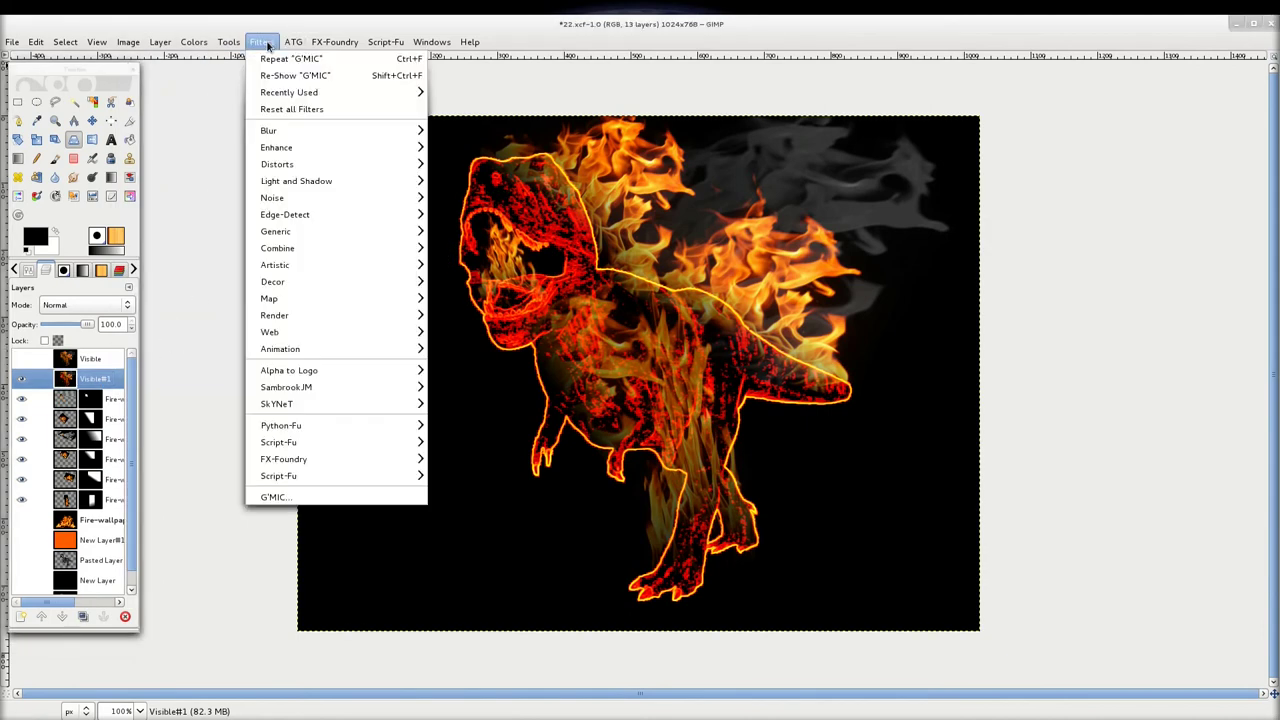
left_click(320, 497)
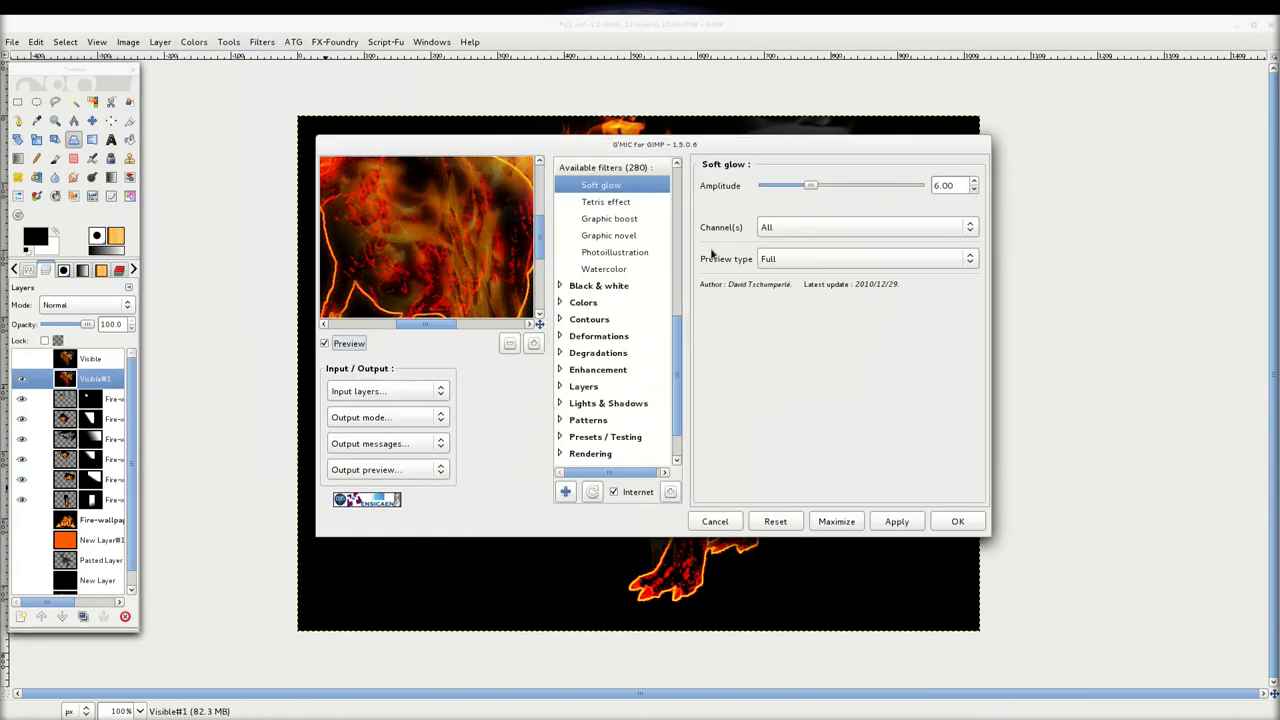
left_click(893, 521)
left_click(960, 521)
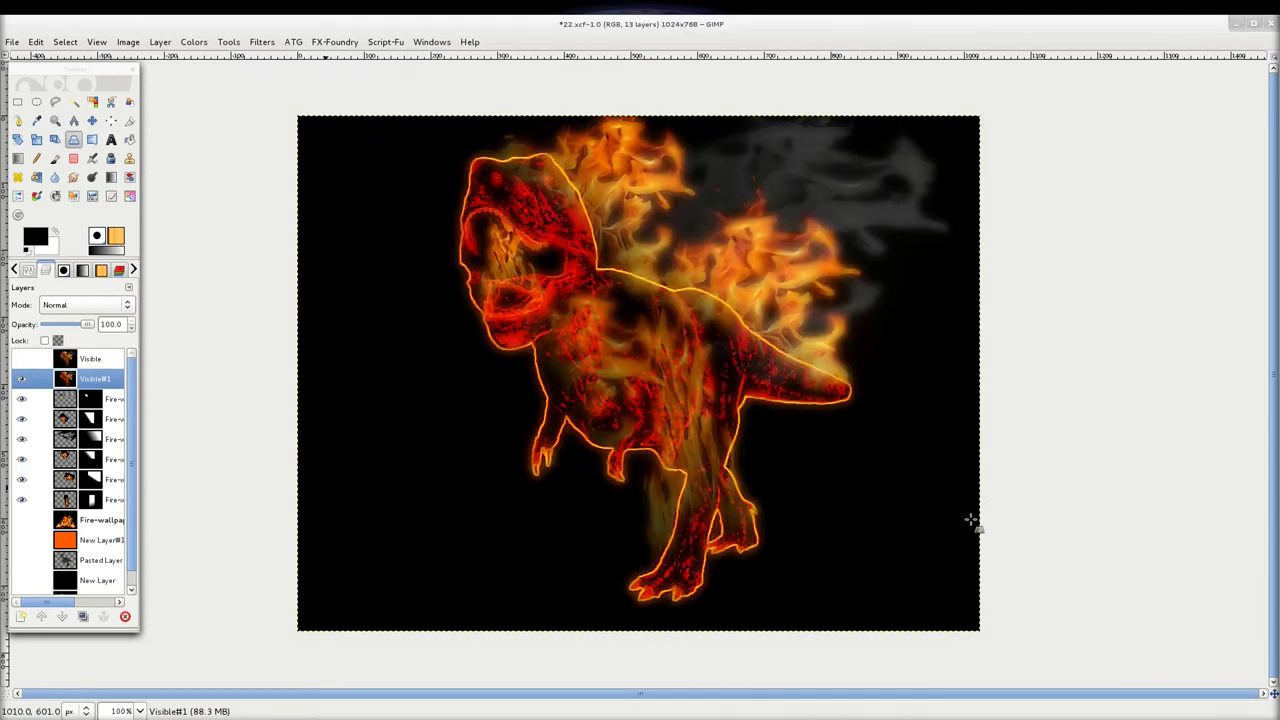
Scroll through the Layers panel and select the new Visible#1 layer
scroll(636, 368, "up", 2)
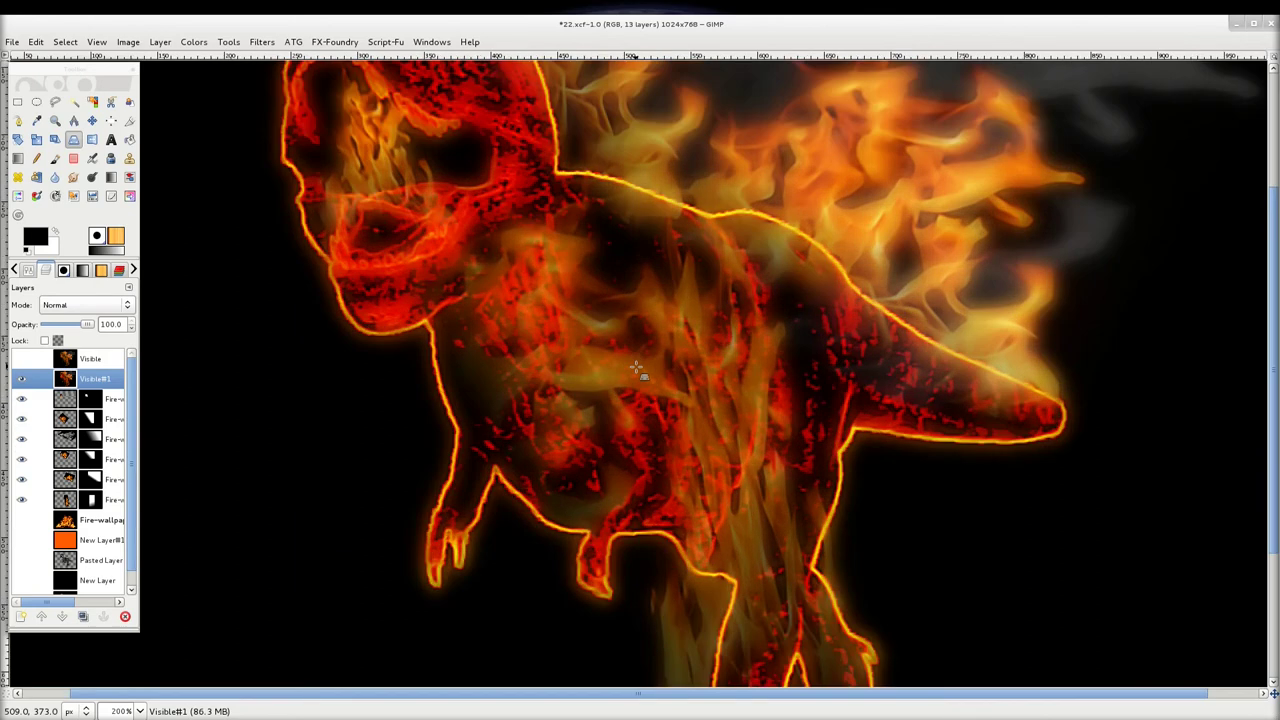
scroll(636, 368, "up", 2)
scroll(636, 368, "down", 1)
scroll(636, 368, "down", 1)
scroll(636, 368, "down", 3)
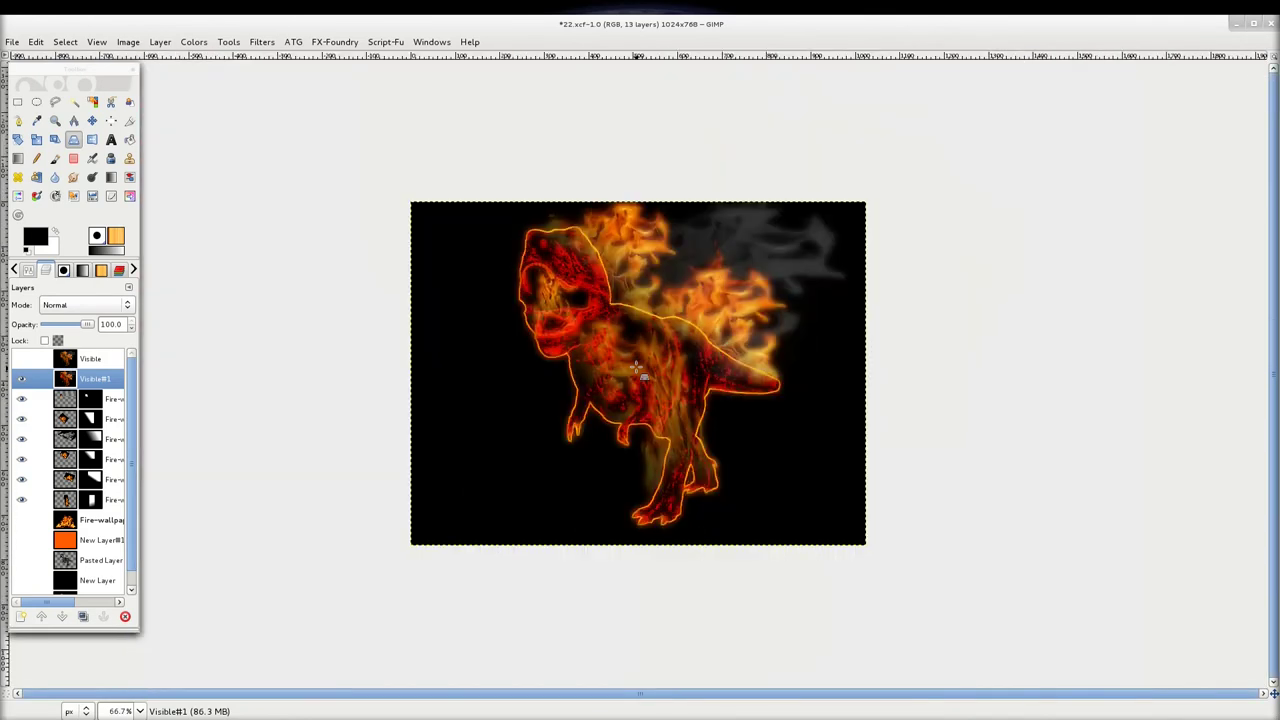
scroll(636, 368, "up", 3)
scroll(636, 368, "down", 2)
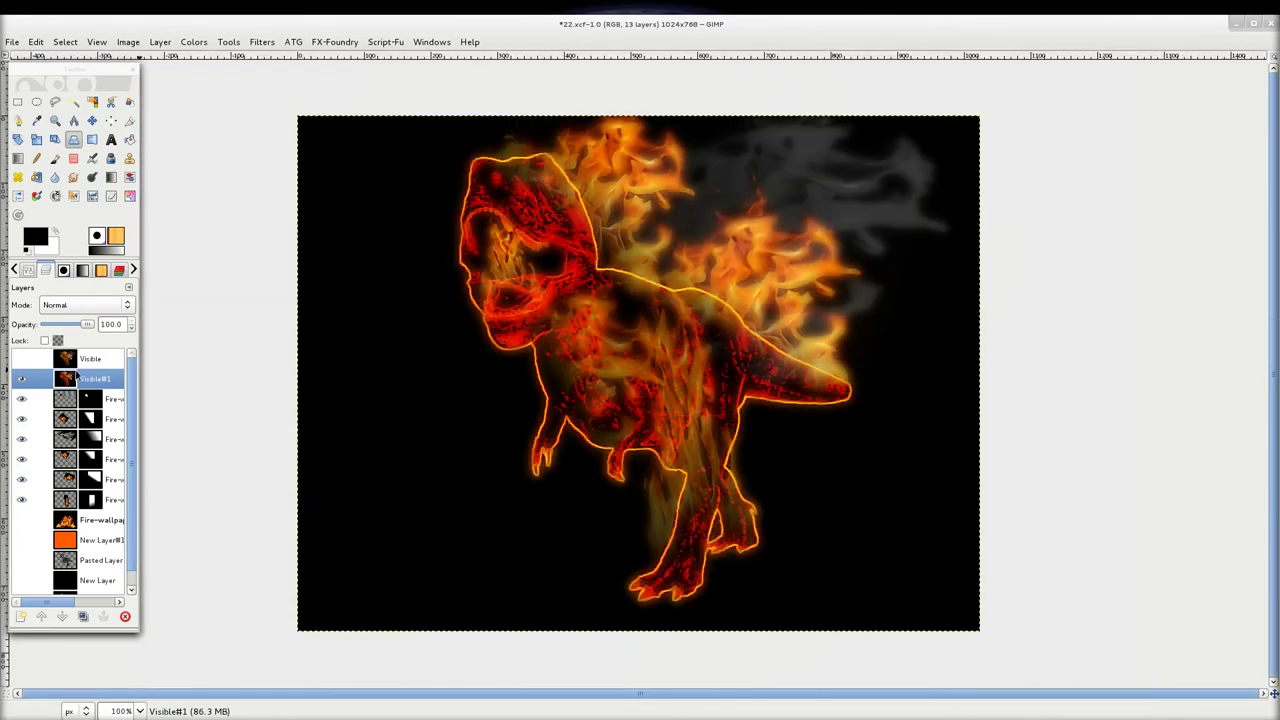
left_click(21, 358)
left_click(78, 355)
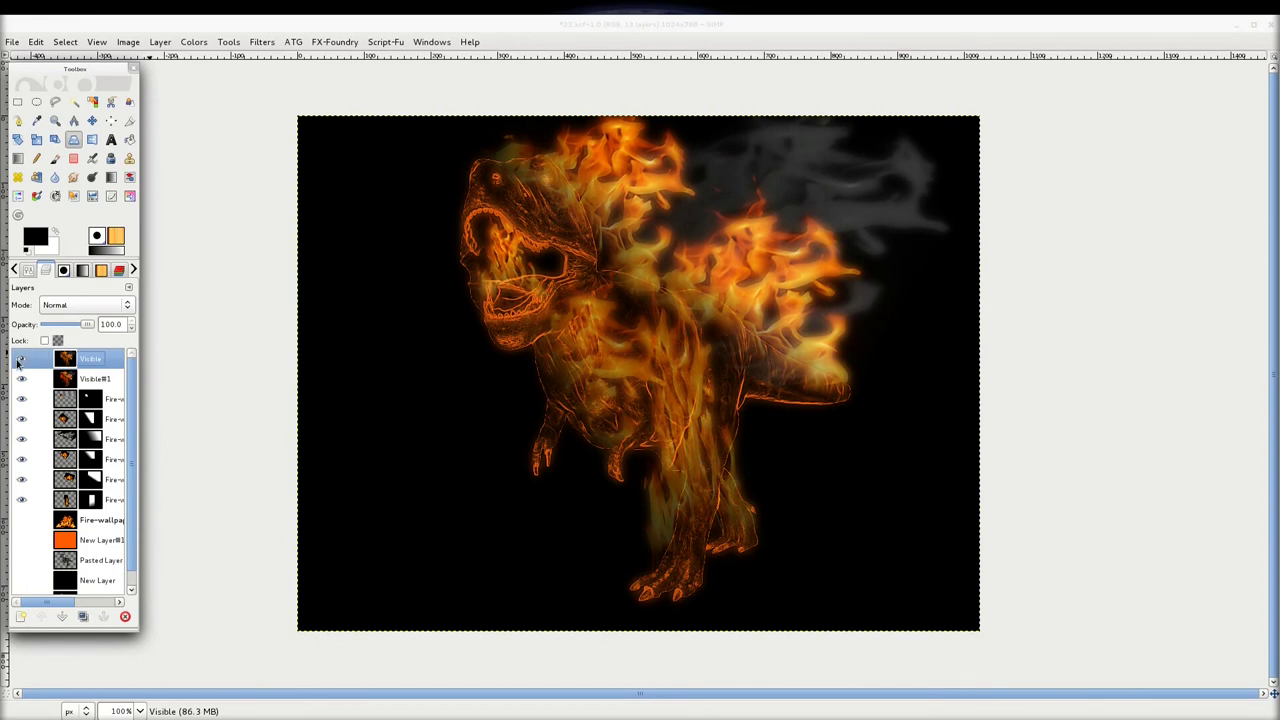
Toggle Visible and Visible#1 on and off to compare, leaving both layers hidden
left_click(18, 361)
left_click(18, 361)
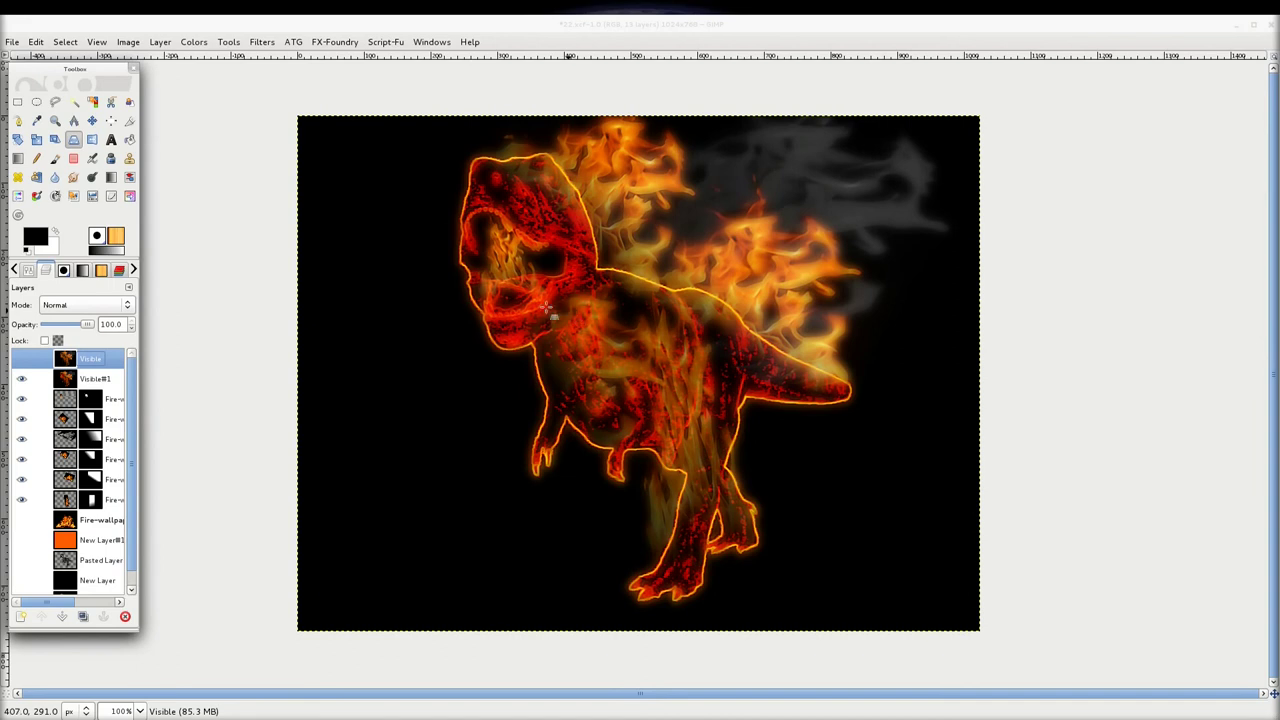
left_click(17, 360)
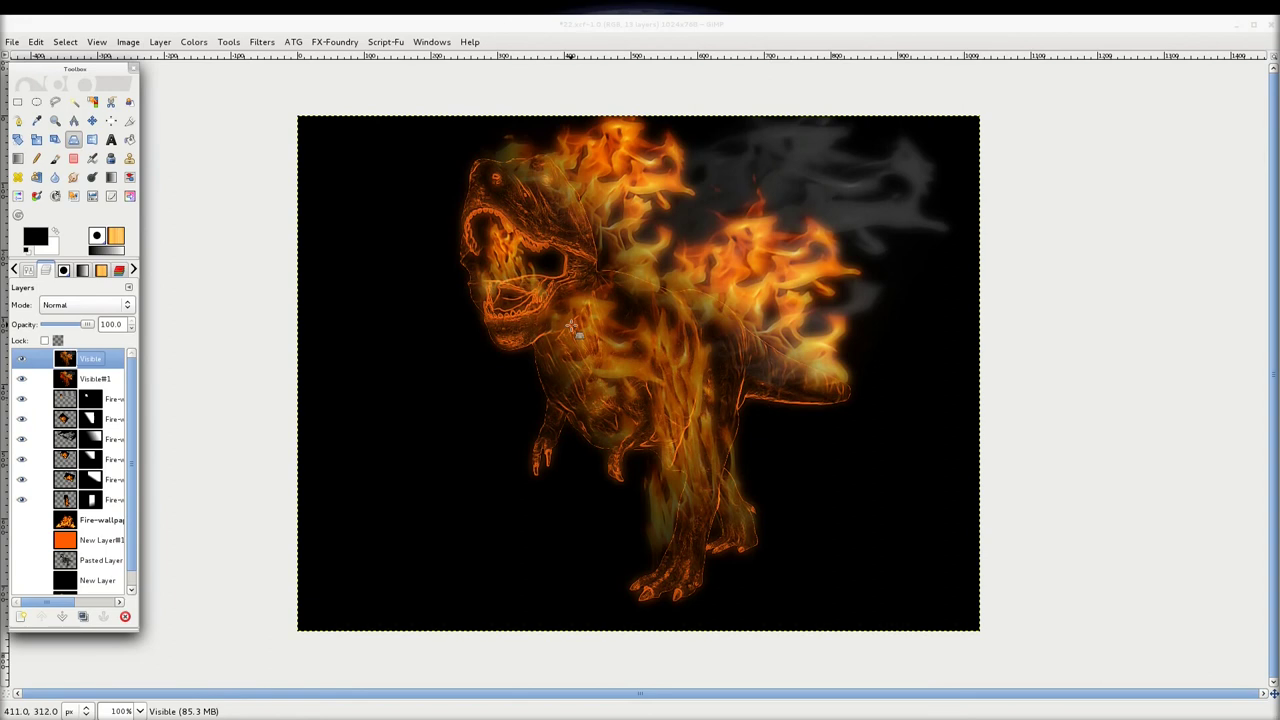
left_click(22, 360)
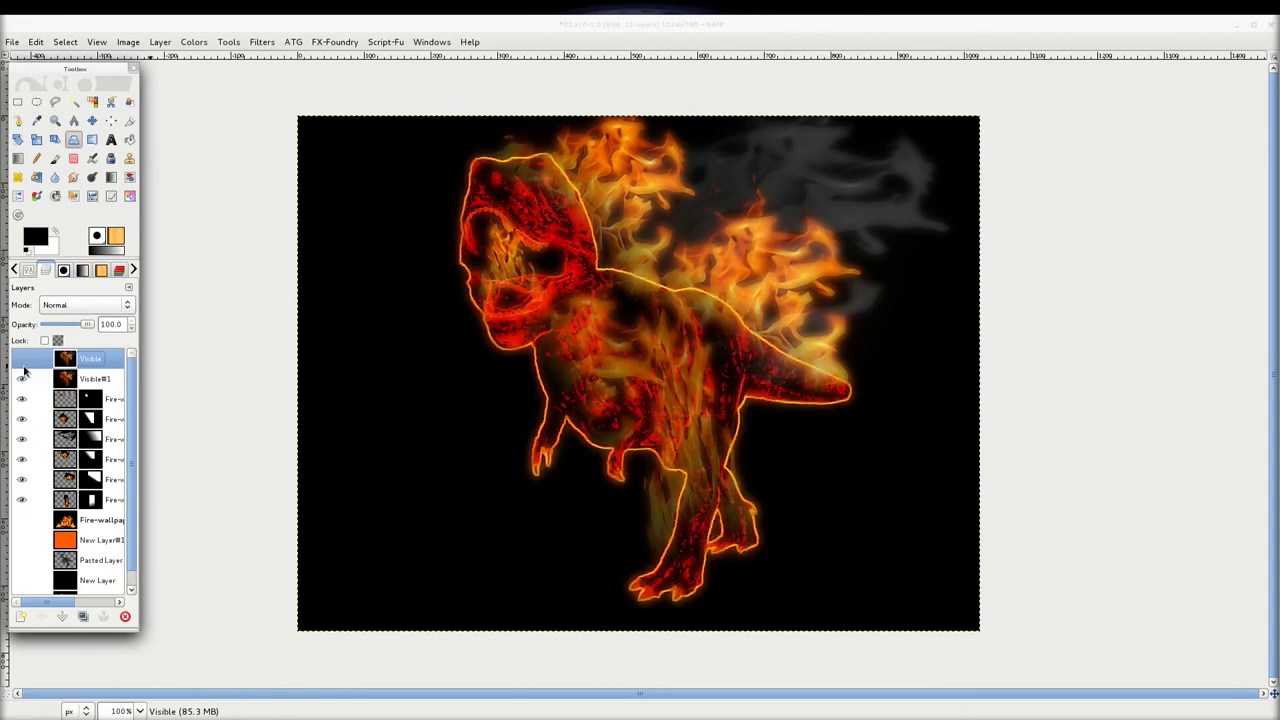
left_click(22, 378)
left_click(22, 378)
left_click(22, 378)
scroll(45, 395, "down", 1)
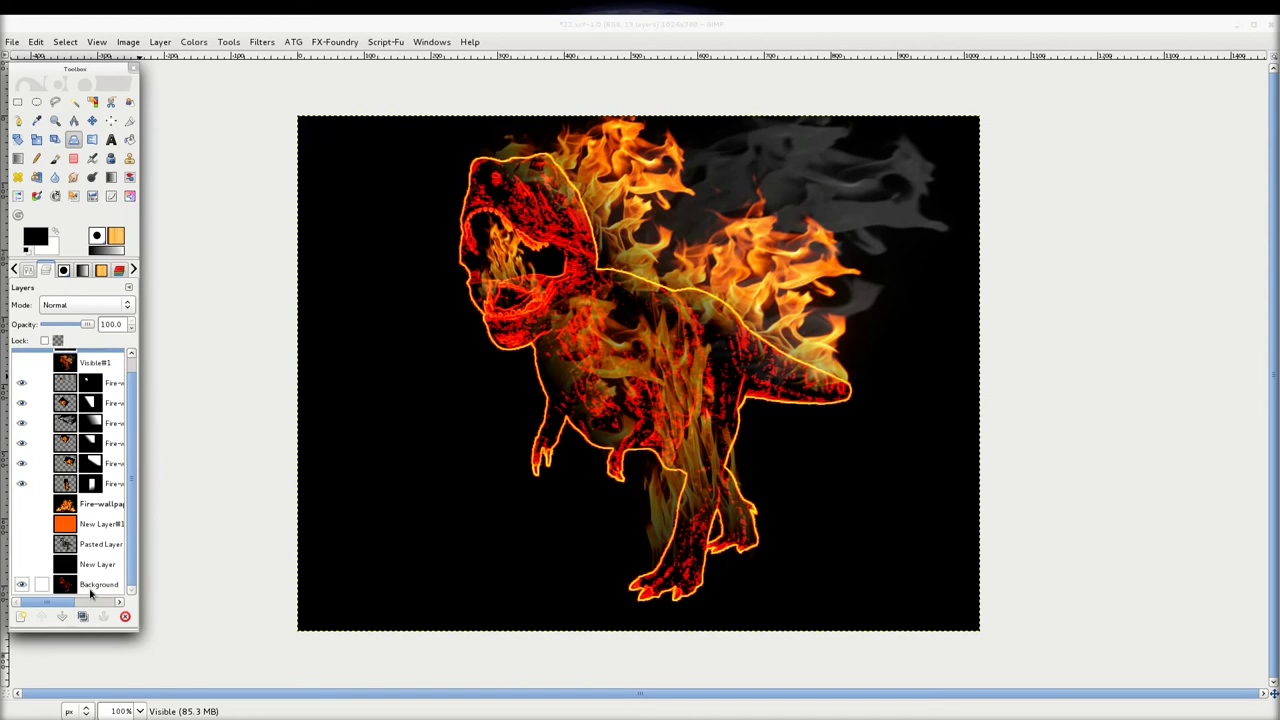
Duplicate the Background layer and hide the original Background
left_click(98, 586)
left_click(84, 617)
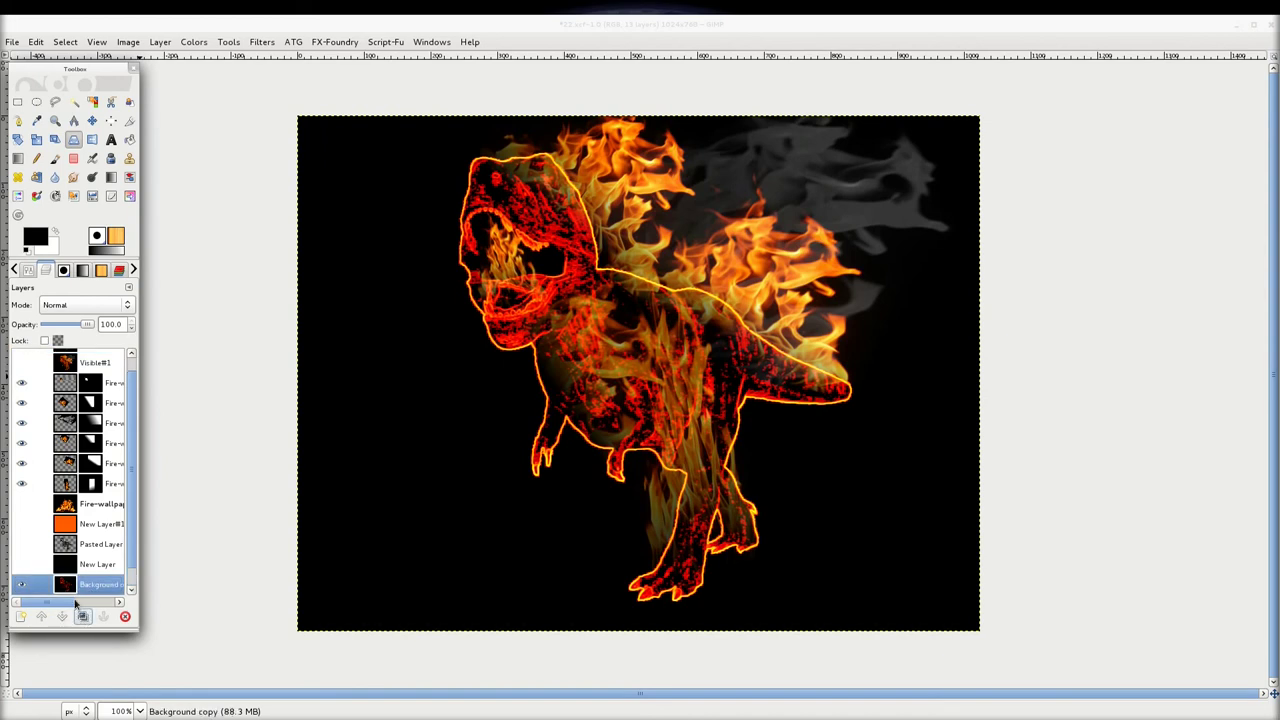
left_click(21, 585)
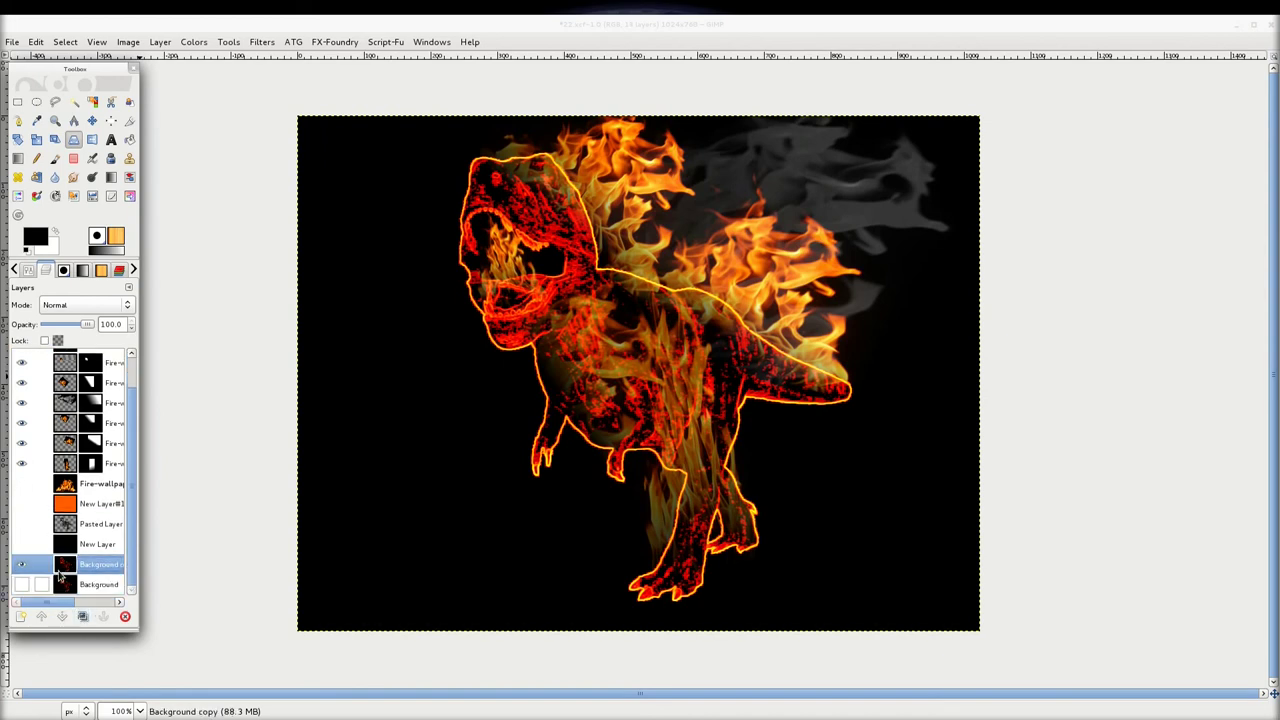
right_click(112, 566)
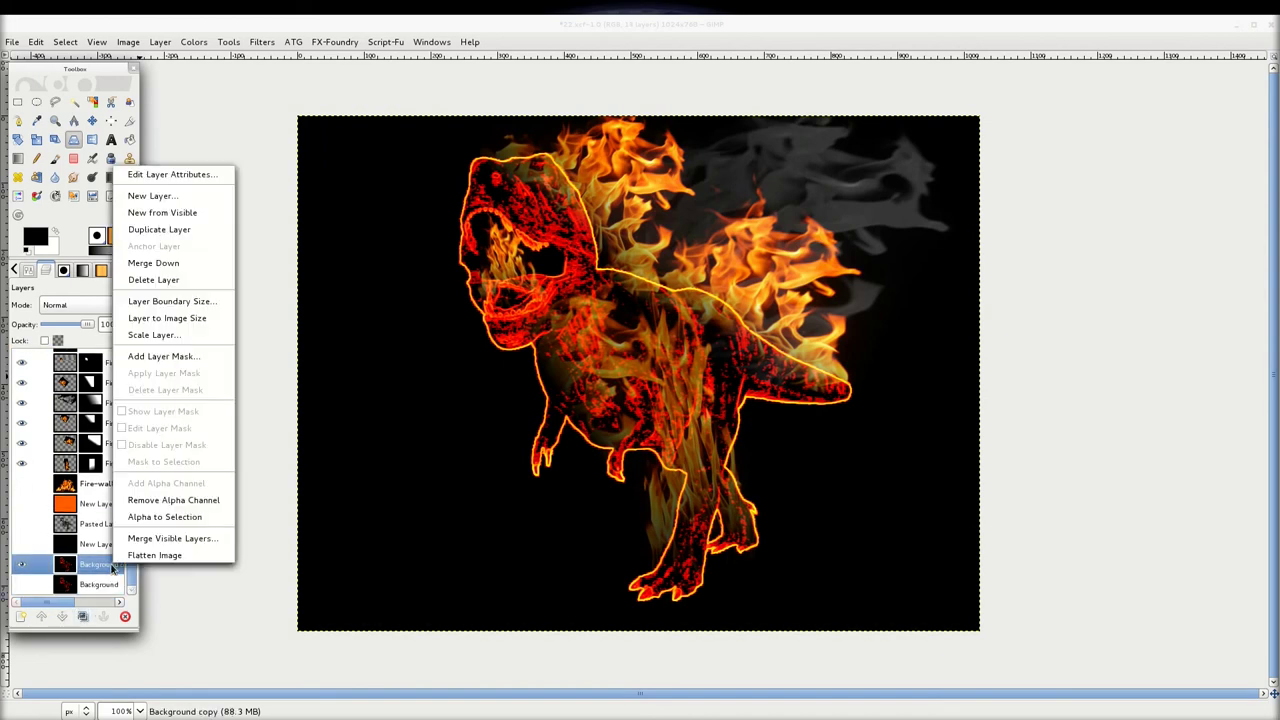
left_click(278, 44)
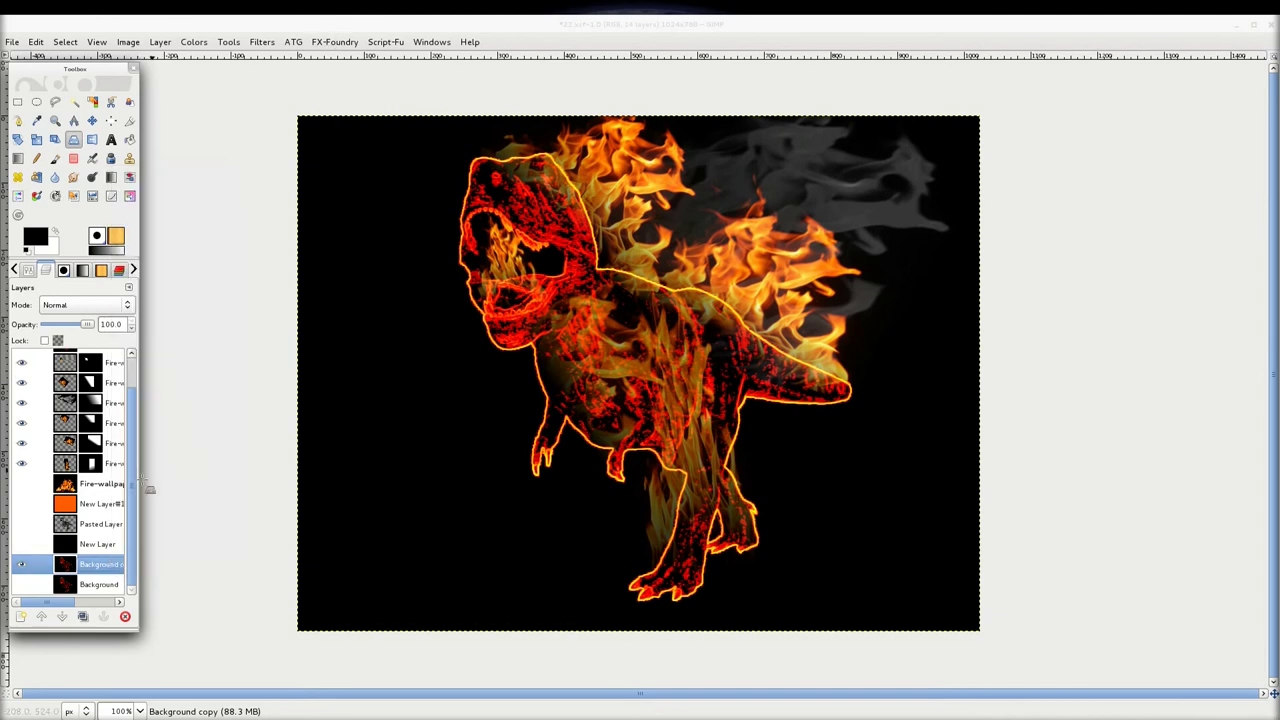
Blur the Background copy with a 5 px Gaussian blur
left_click(252, 43)
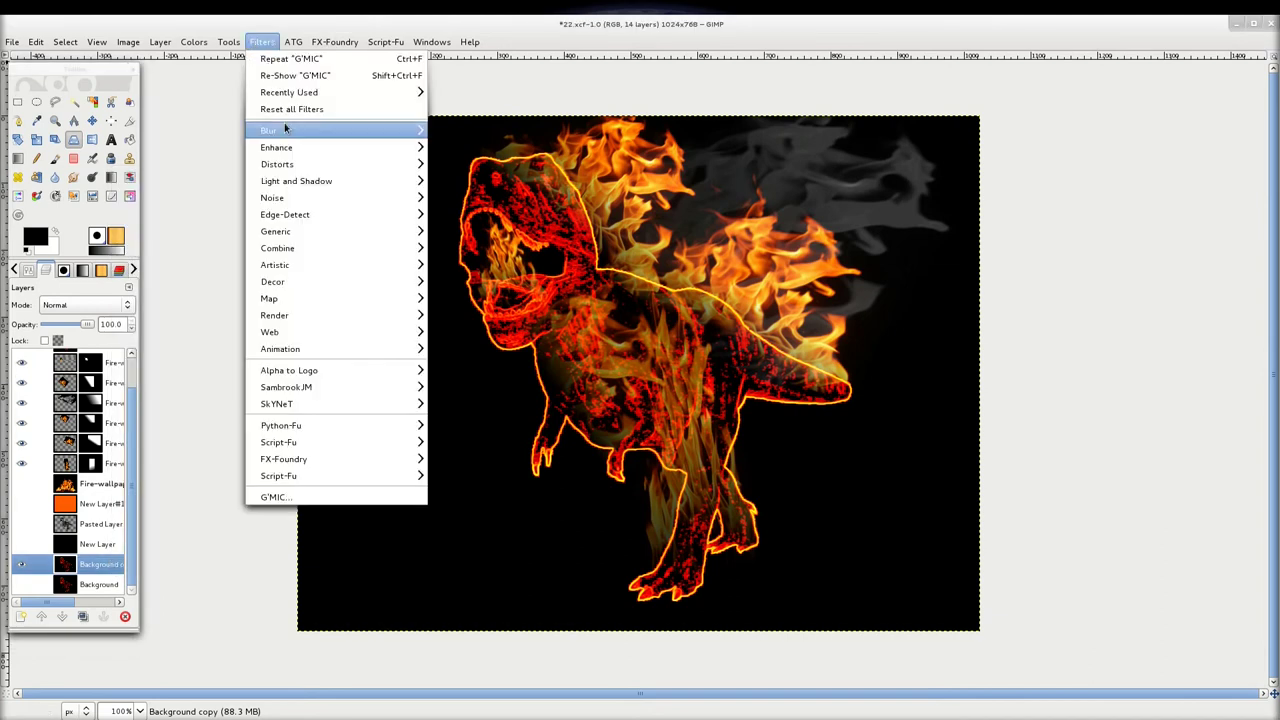
mouse_move(300, 130)
left_click(528, 146)
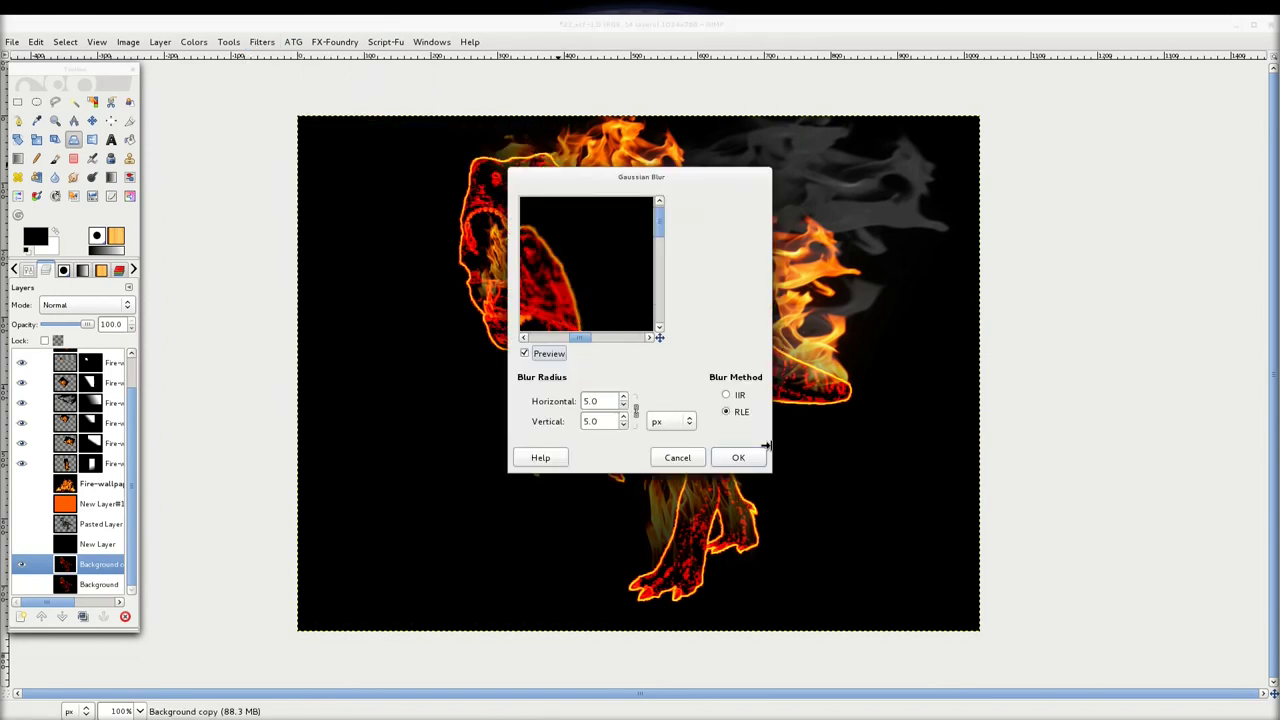
left_click(738, 457)
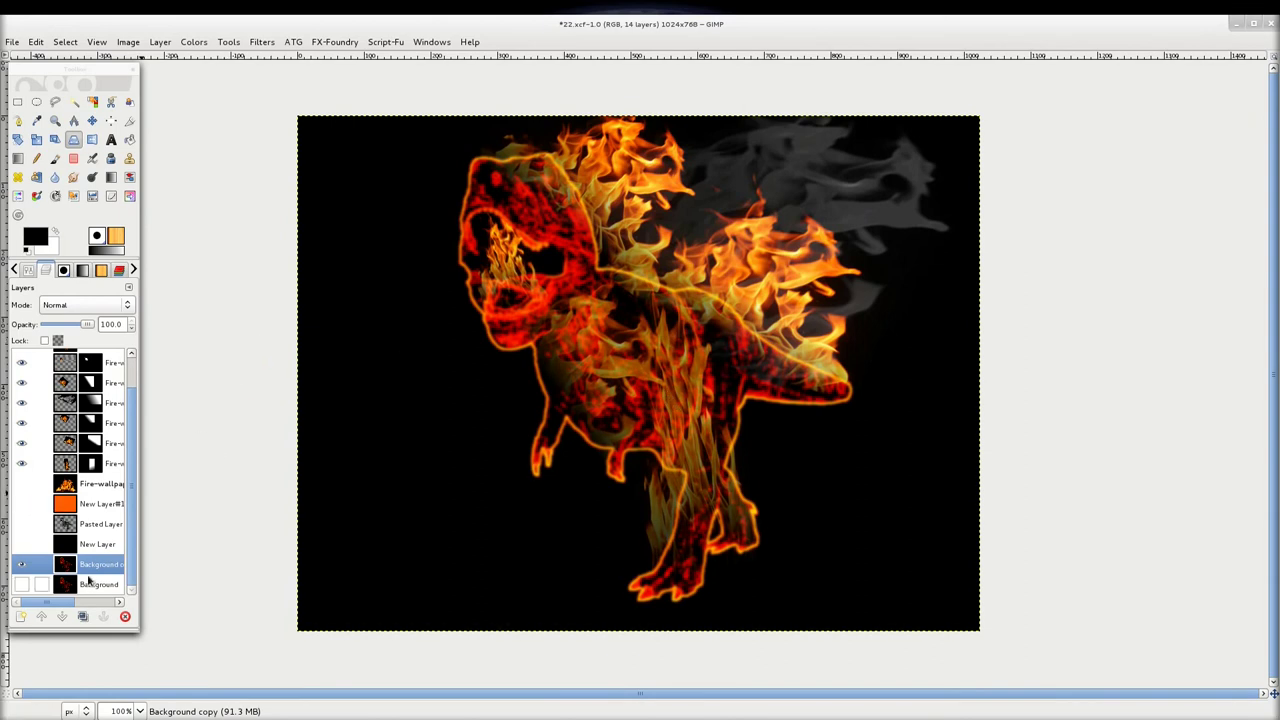
scroll(103, 450, "up", 2)
Create a new Visible#2 layer from the composite and raise it one place in the stack
right_click(104, 426)
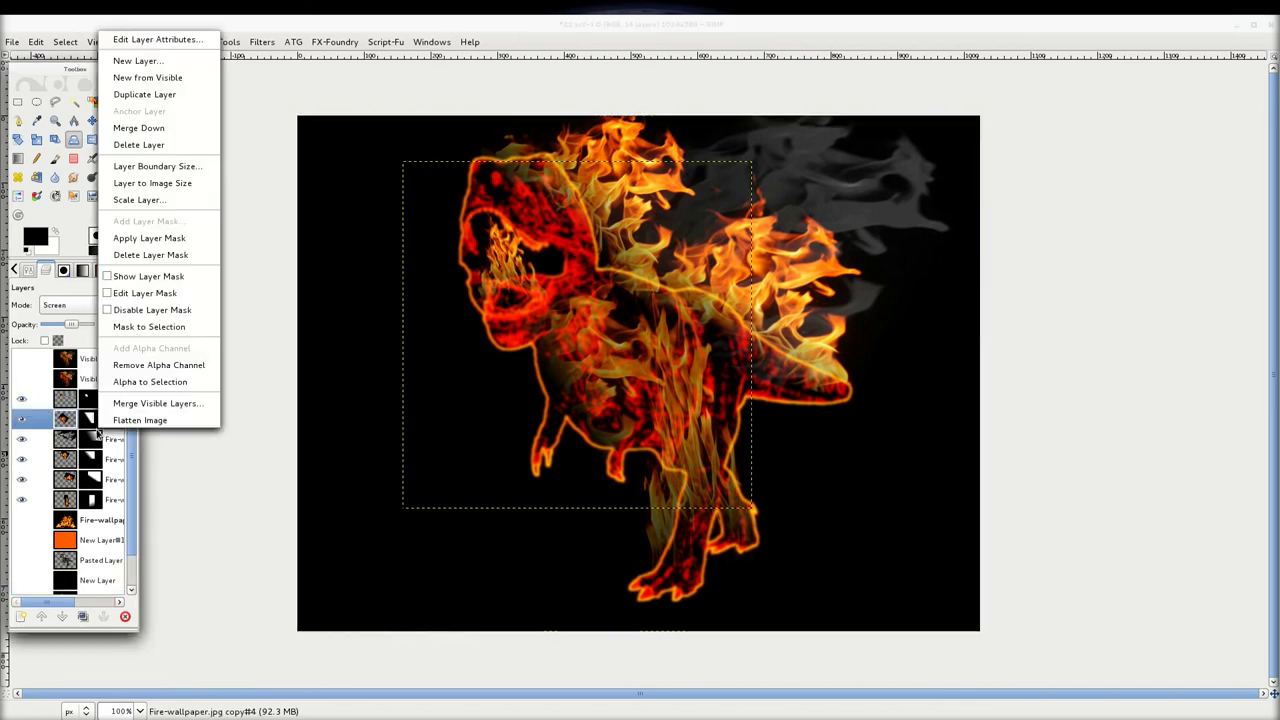
left_click(165, 77)
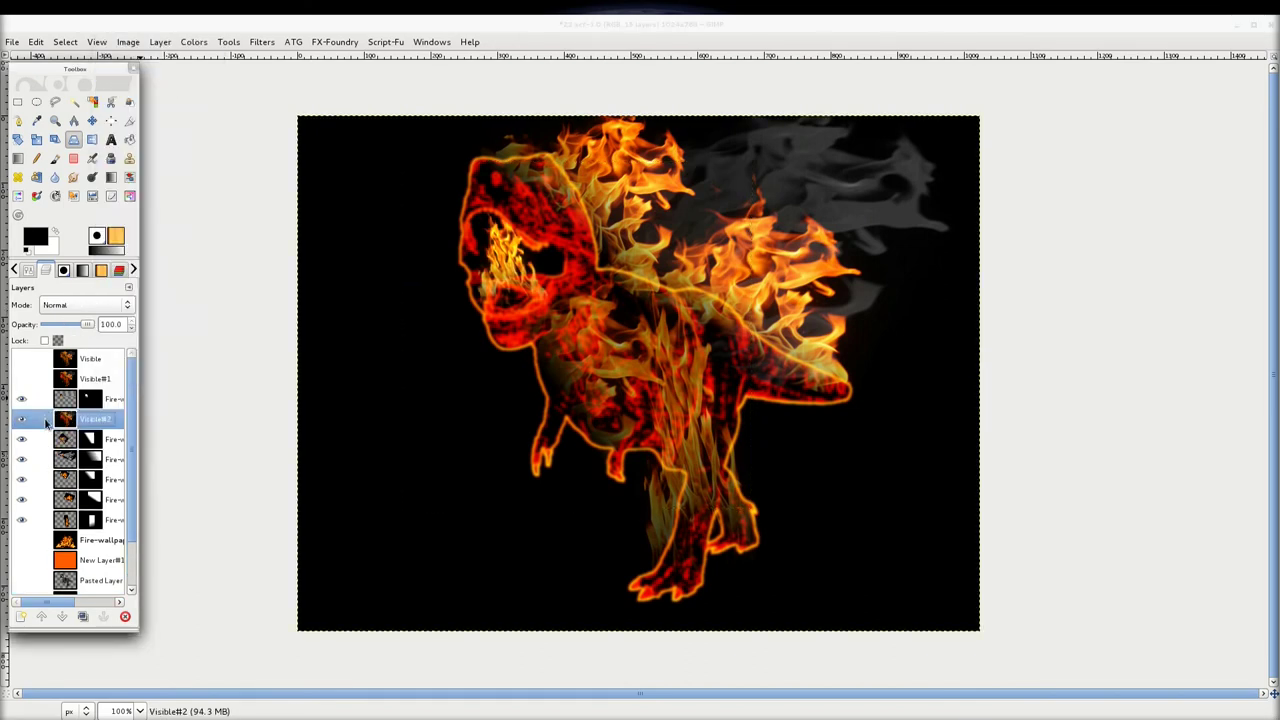
left_click(41, 616)
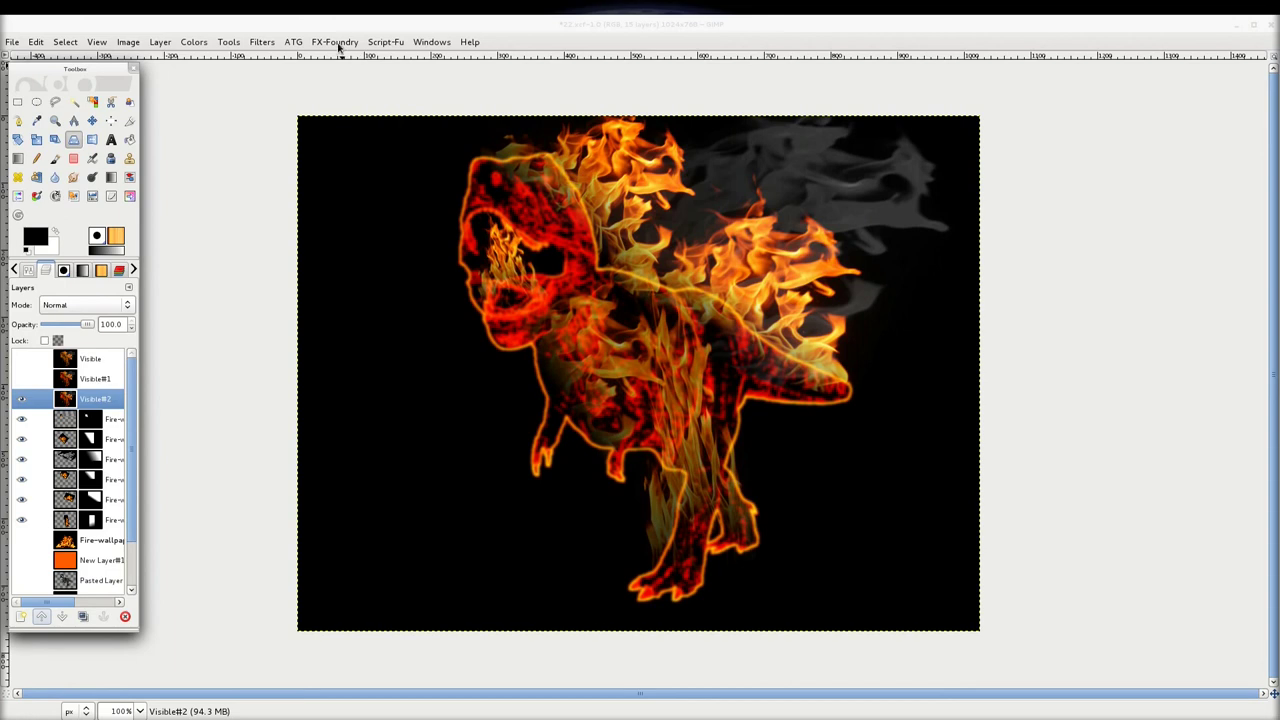
Apply G'MIC Soft glow at amplitude 6.00 to Visible#2
left_click(262, 42)
left_click(323, 495)
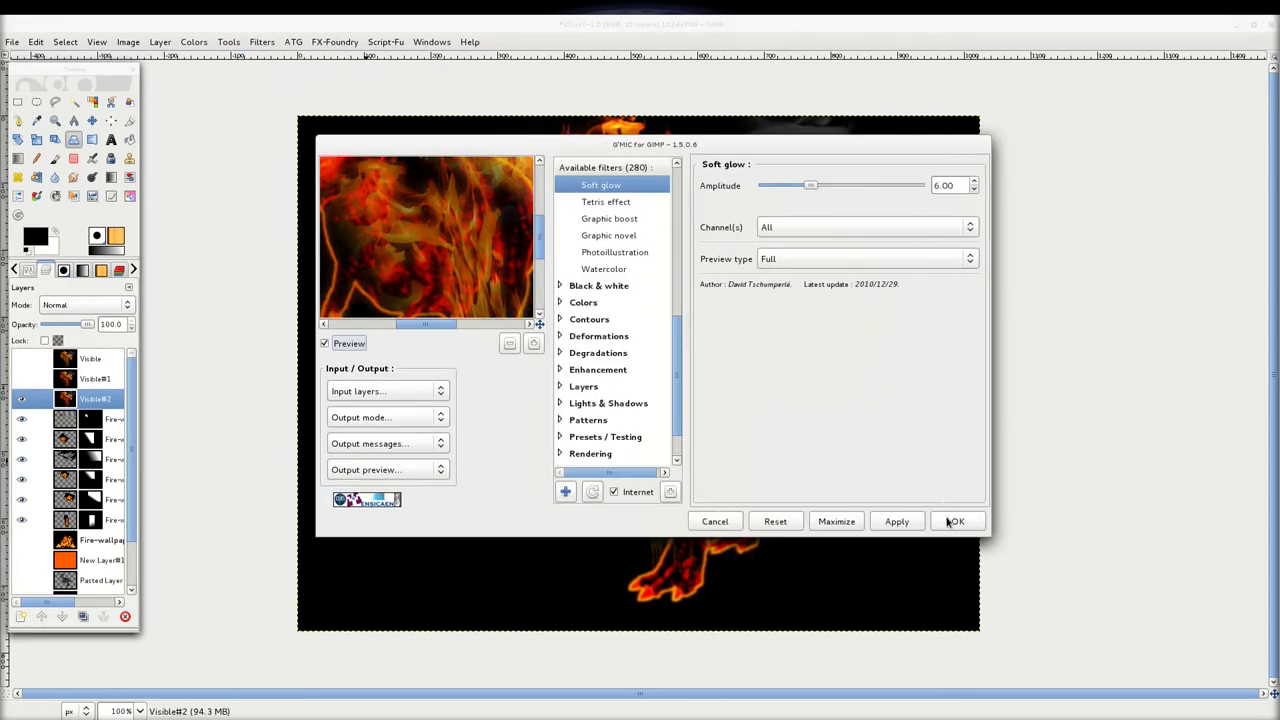
left_click(897, 521)
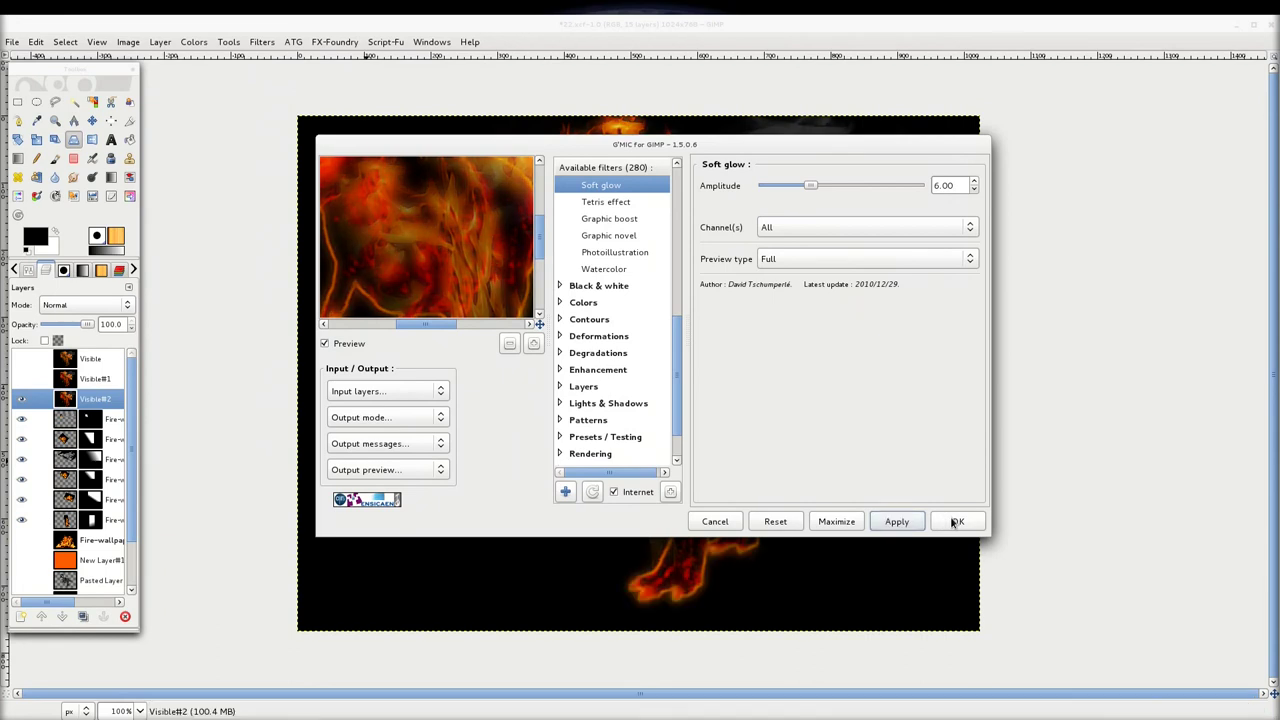
left_click(955, 521)
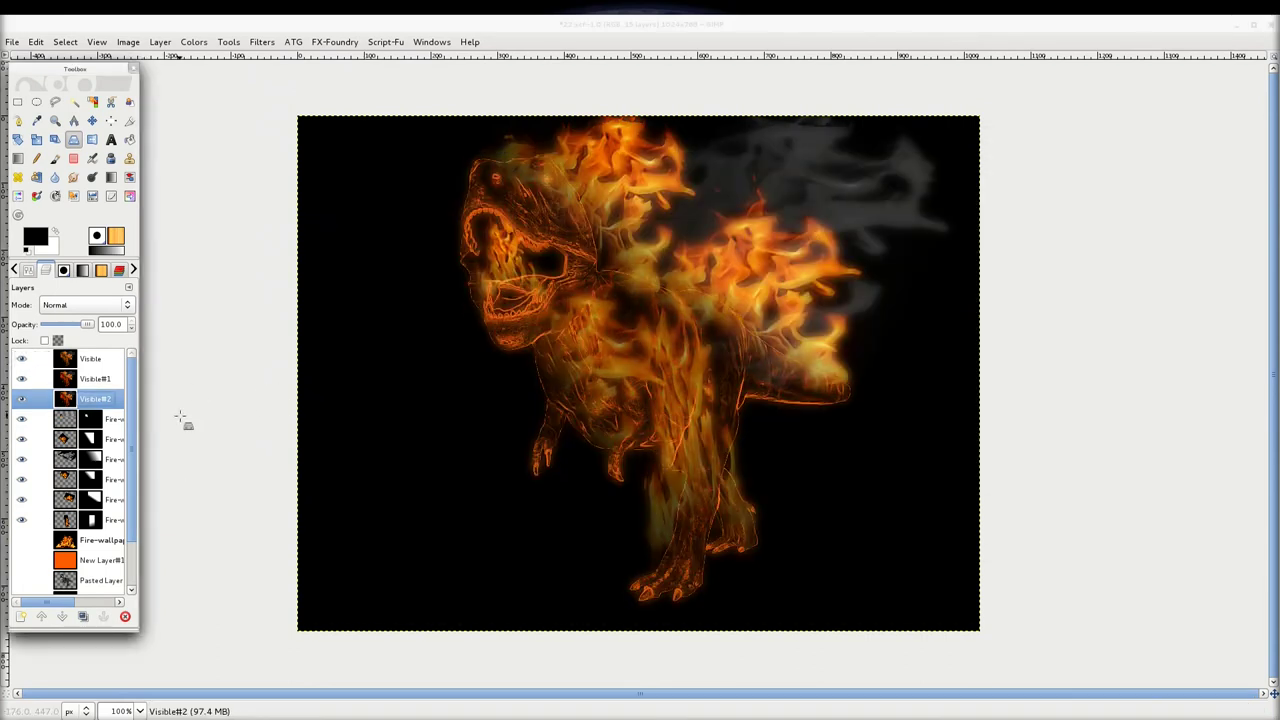
left_click(21, 358)
left_click(21, 378)
left_click(21, 378)
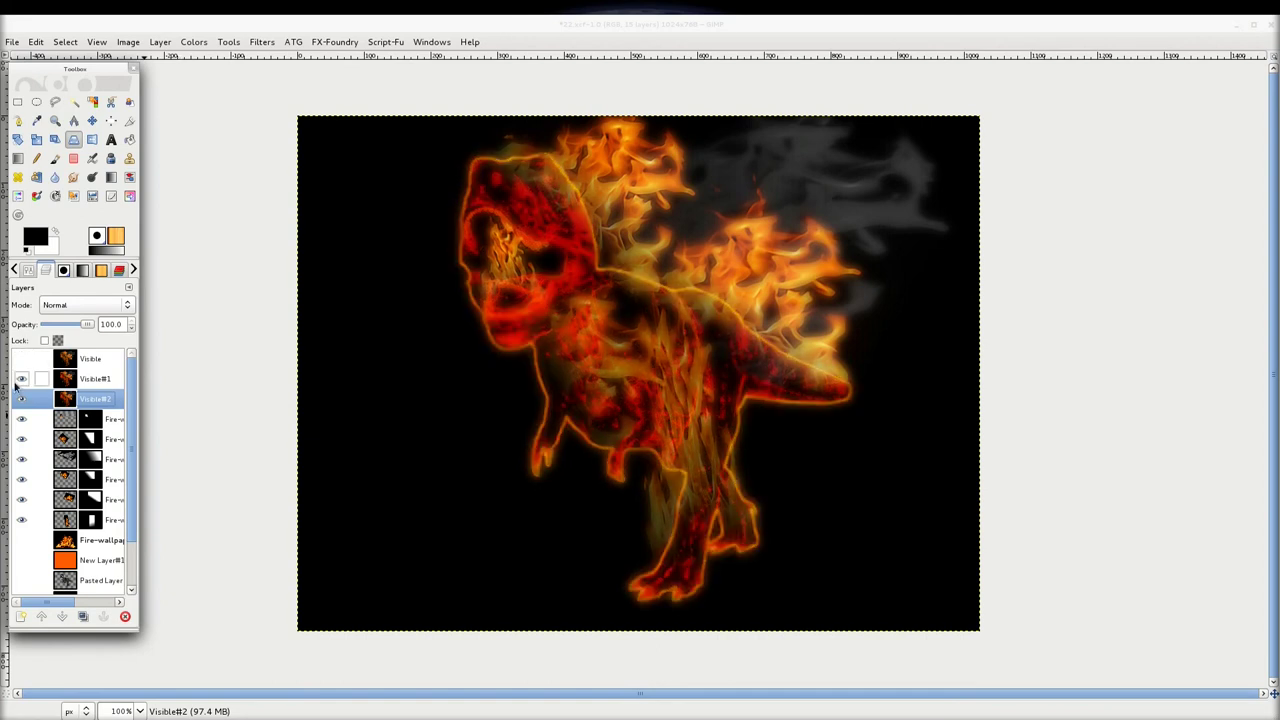
left_click(21, 358)
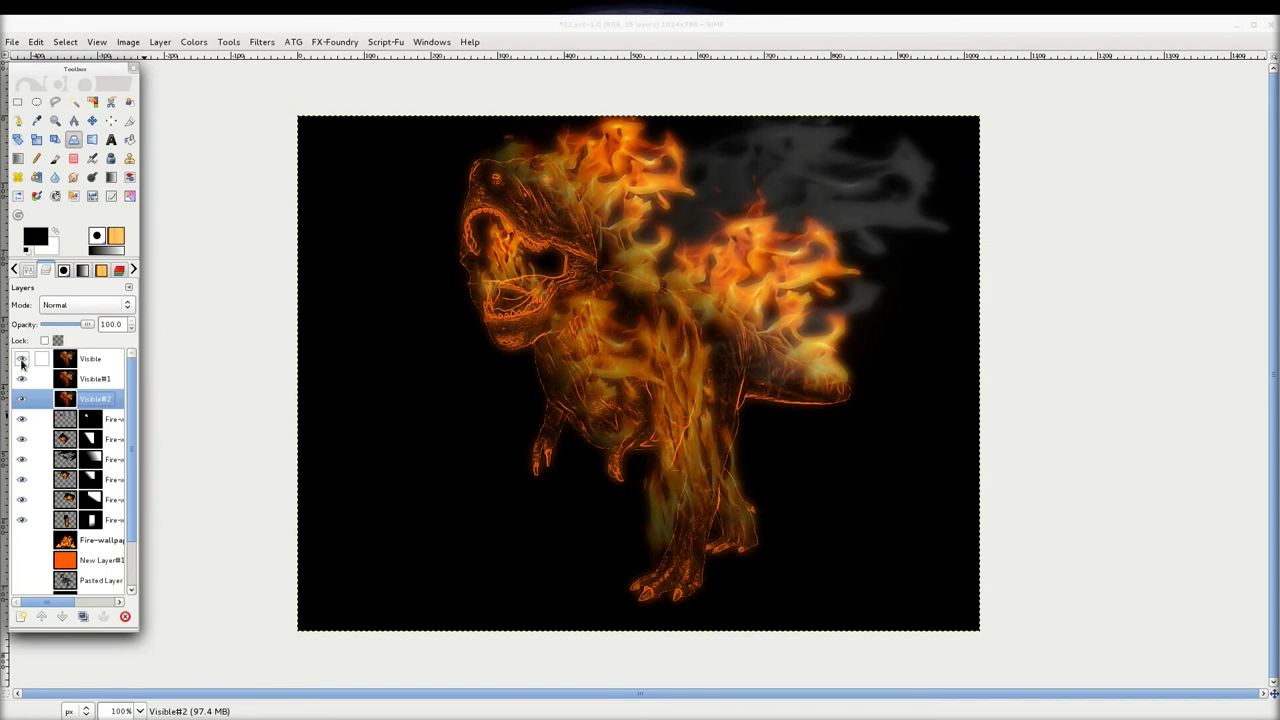
left_click(21, 360)
left_click(21, 360)
left_click(21, 360)
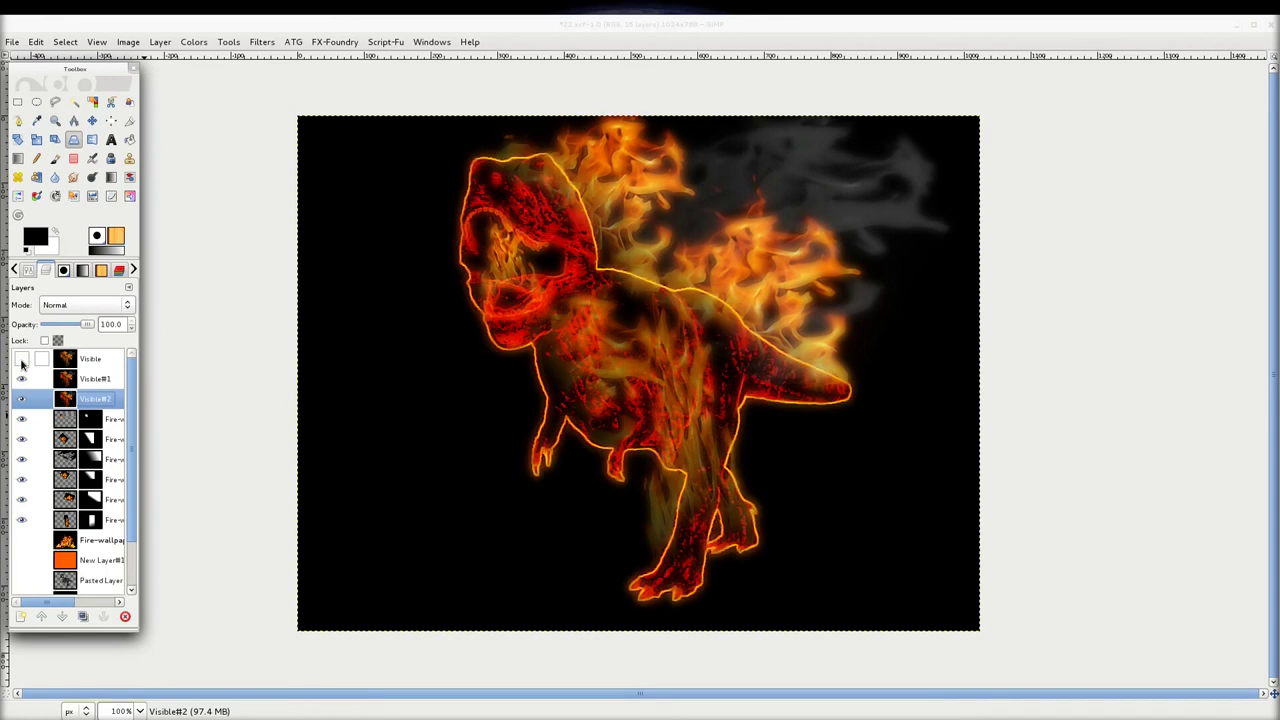
left_click(20, 378)
left_click(21, 378)
scroll(700, 397, "up", 2)
scroll(700, 397, "up", 1)
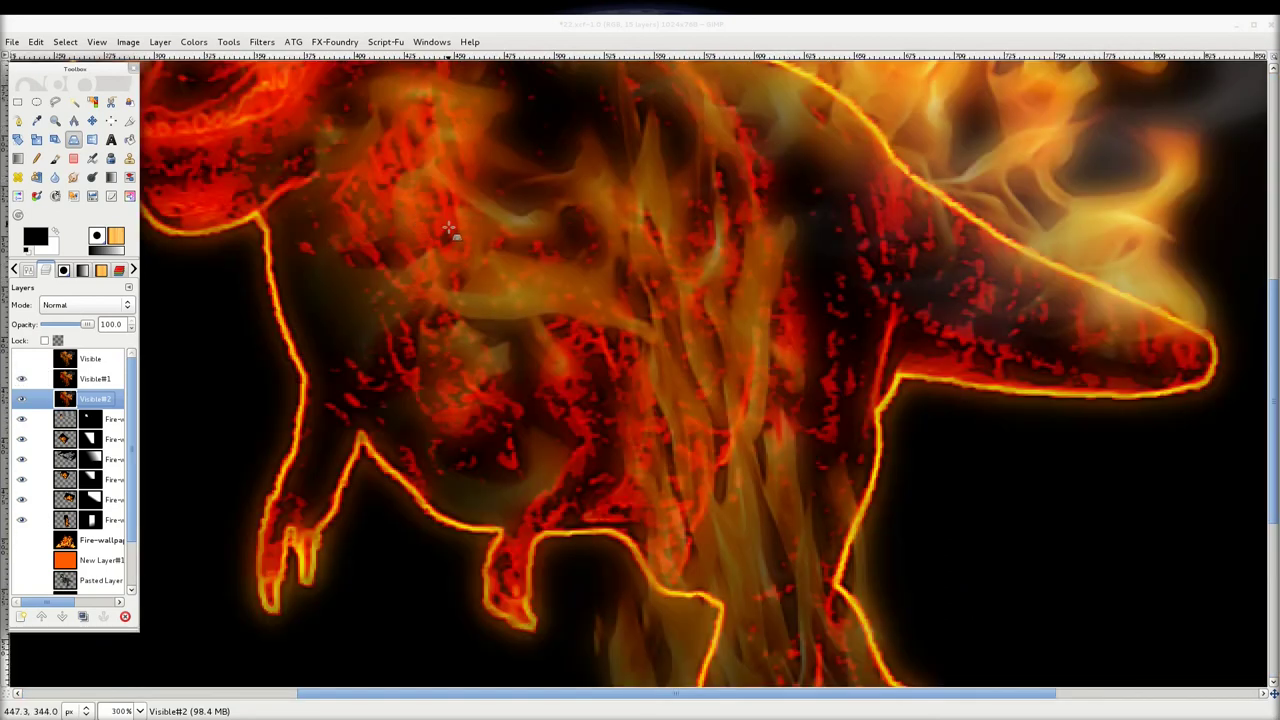
scroll(488, 388, "up", 5)
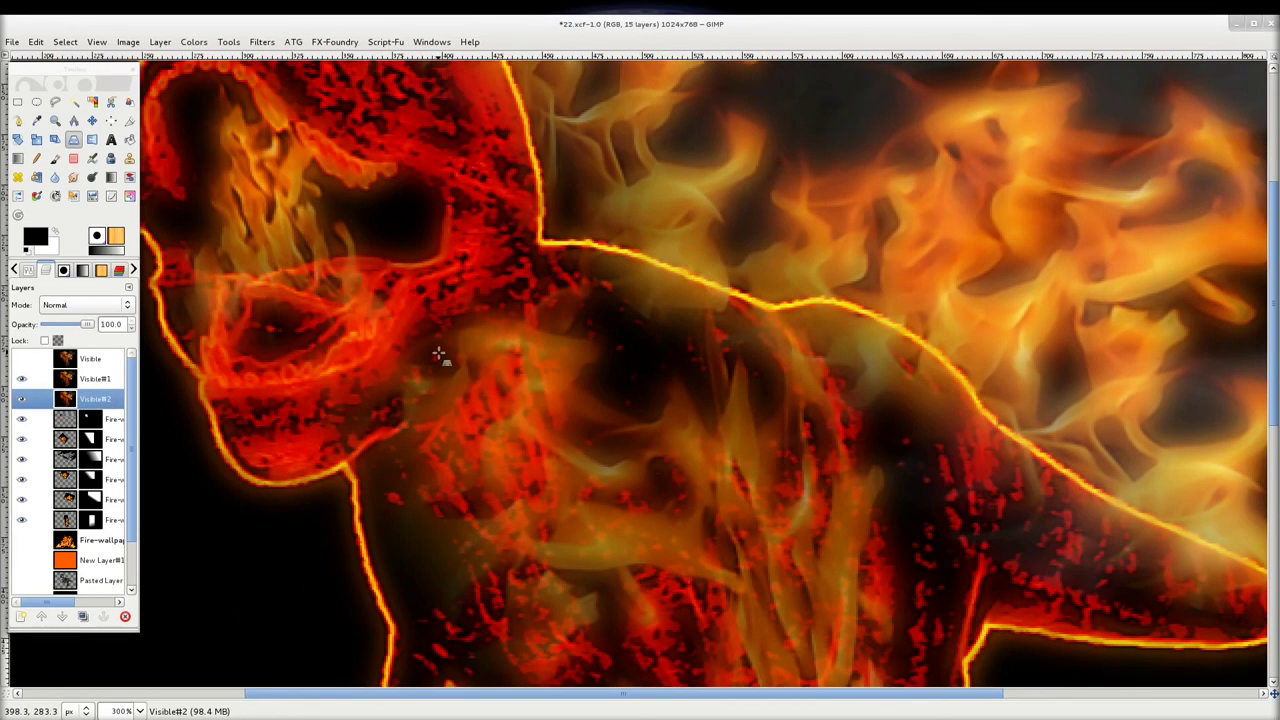
scroll(443, 354, "up", 2)
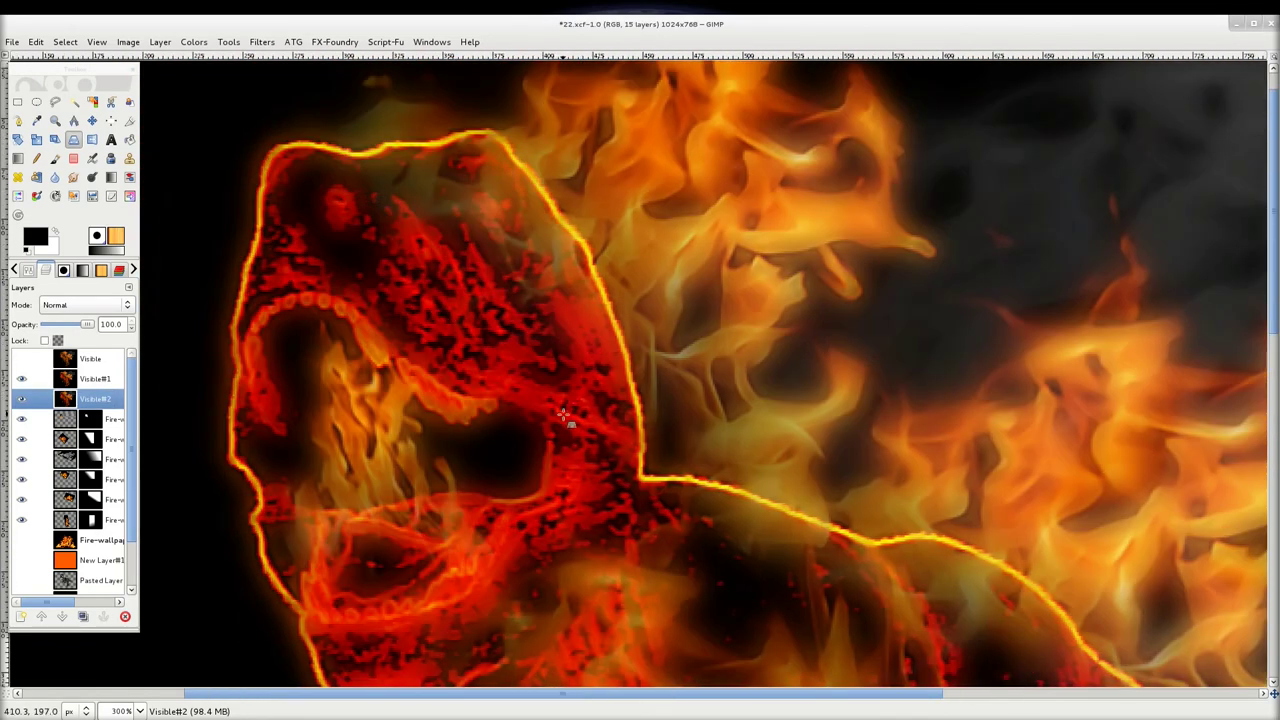
scroll(563, 413, "down", 2)
scroll(563, 413, "down", 1)
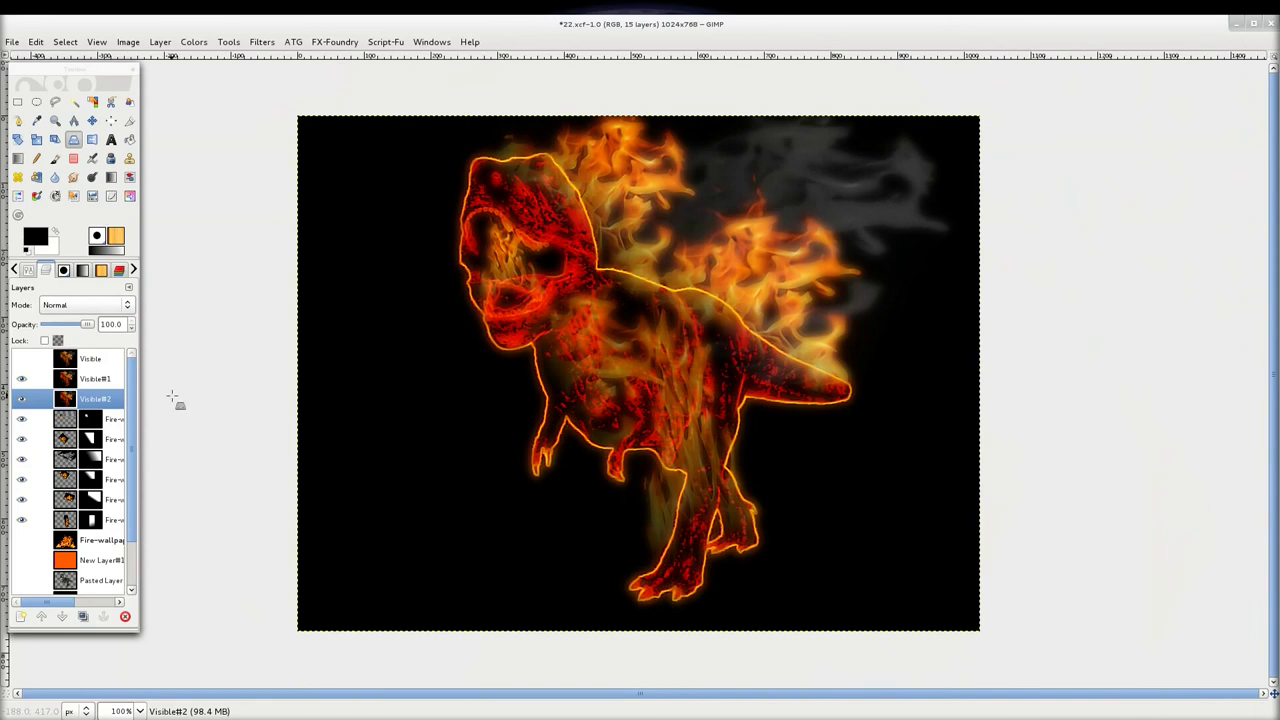
left_click(21, 358)
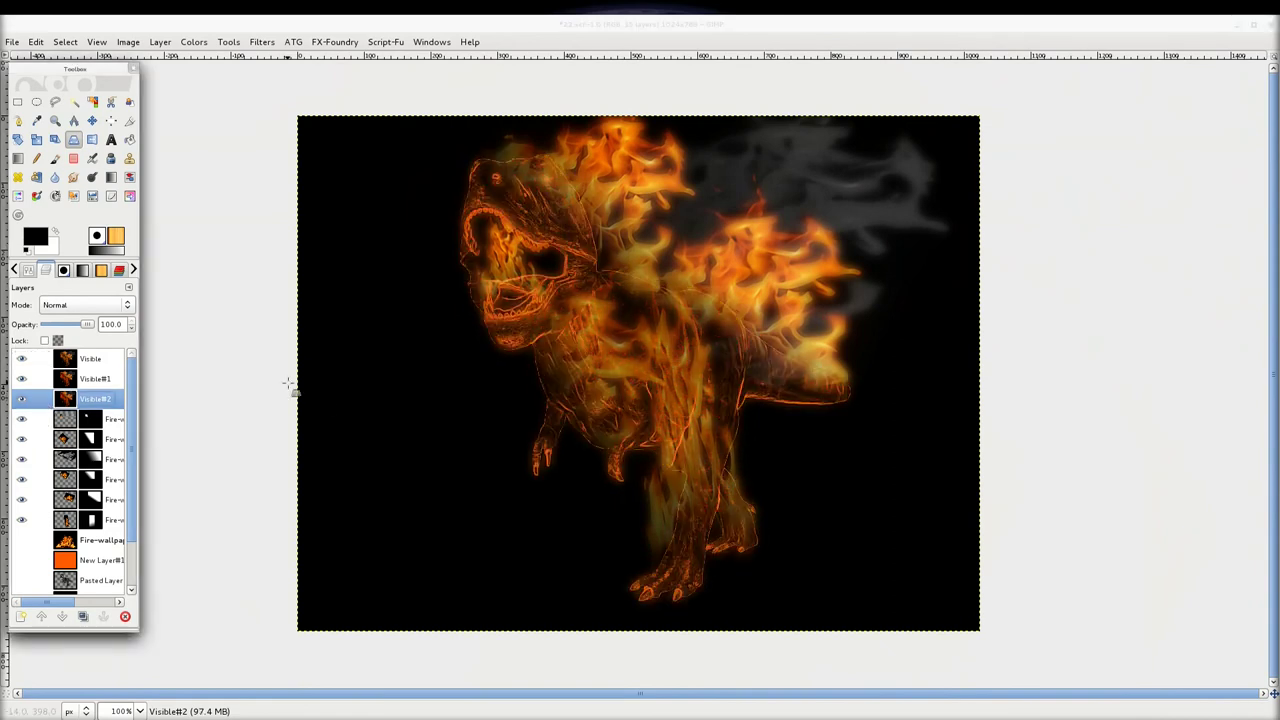